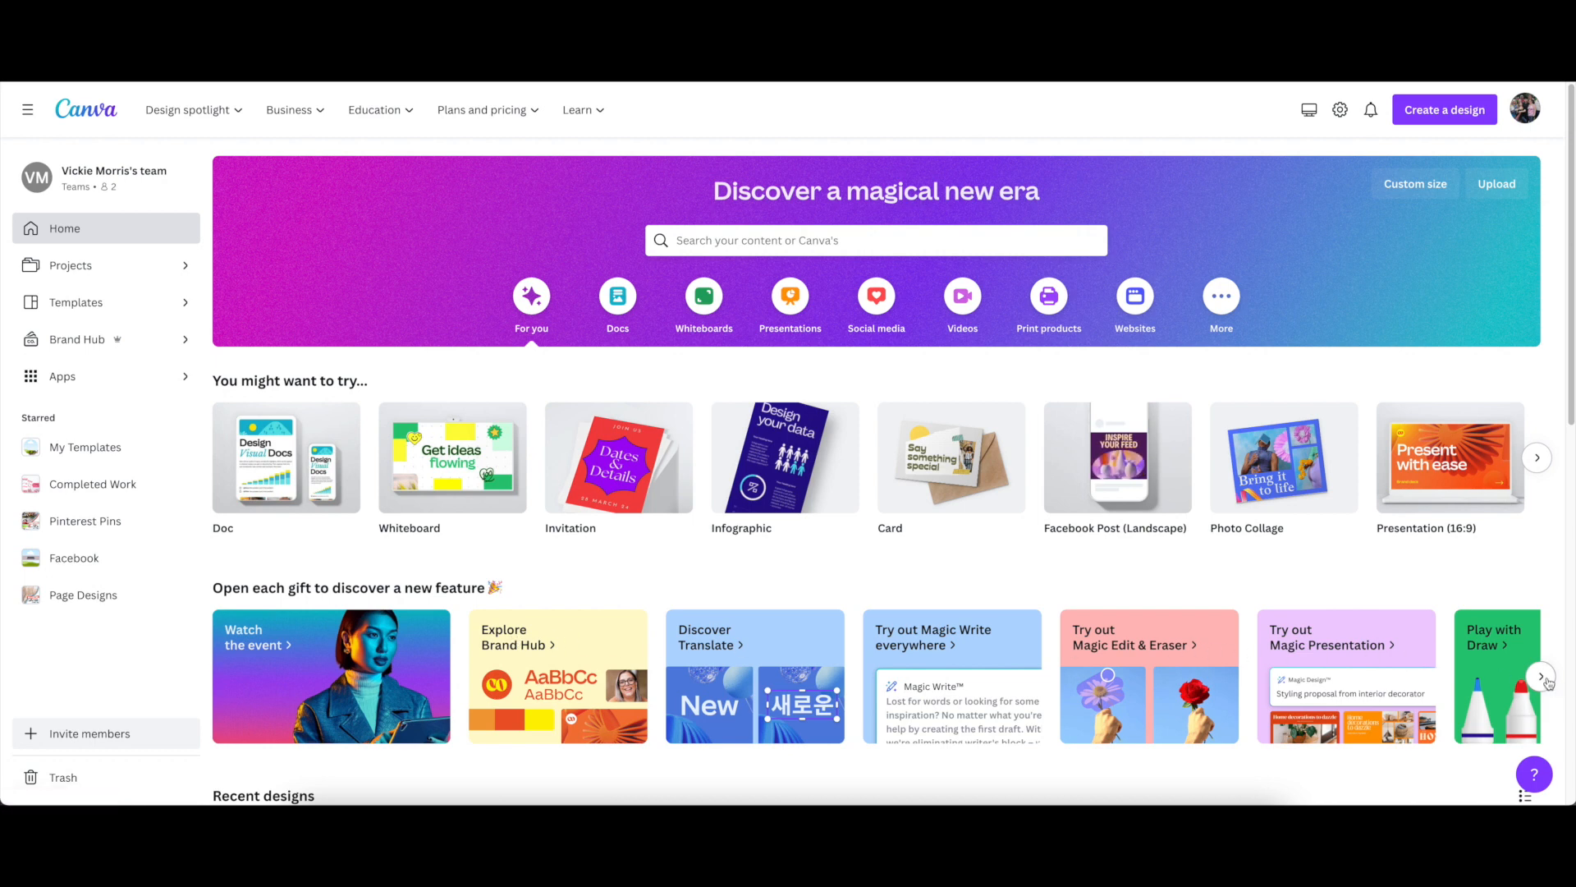
pyautogui.click(1541, 676)
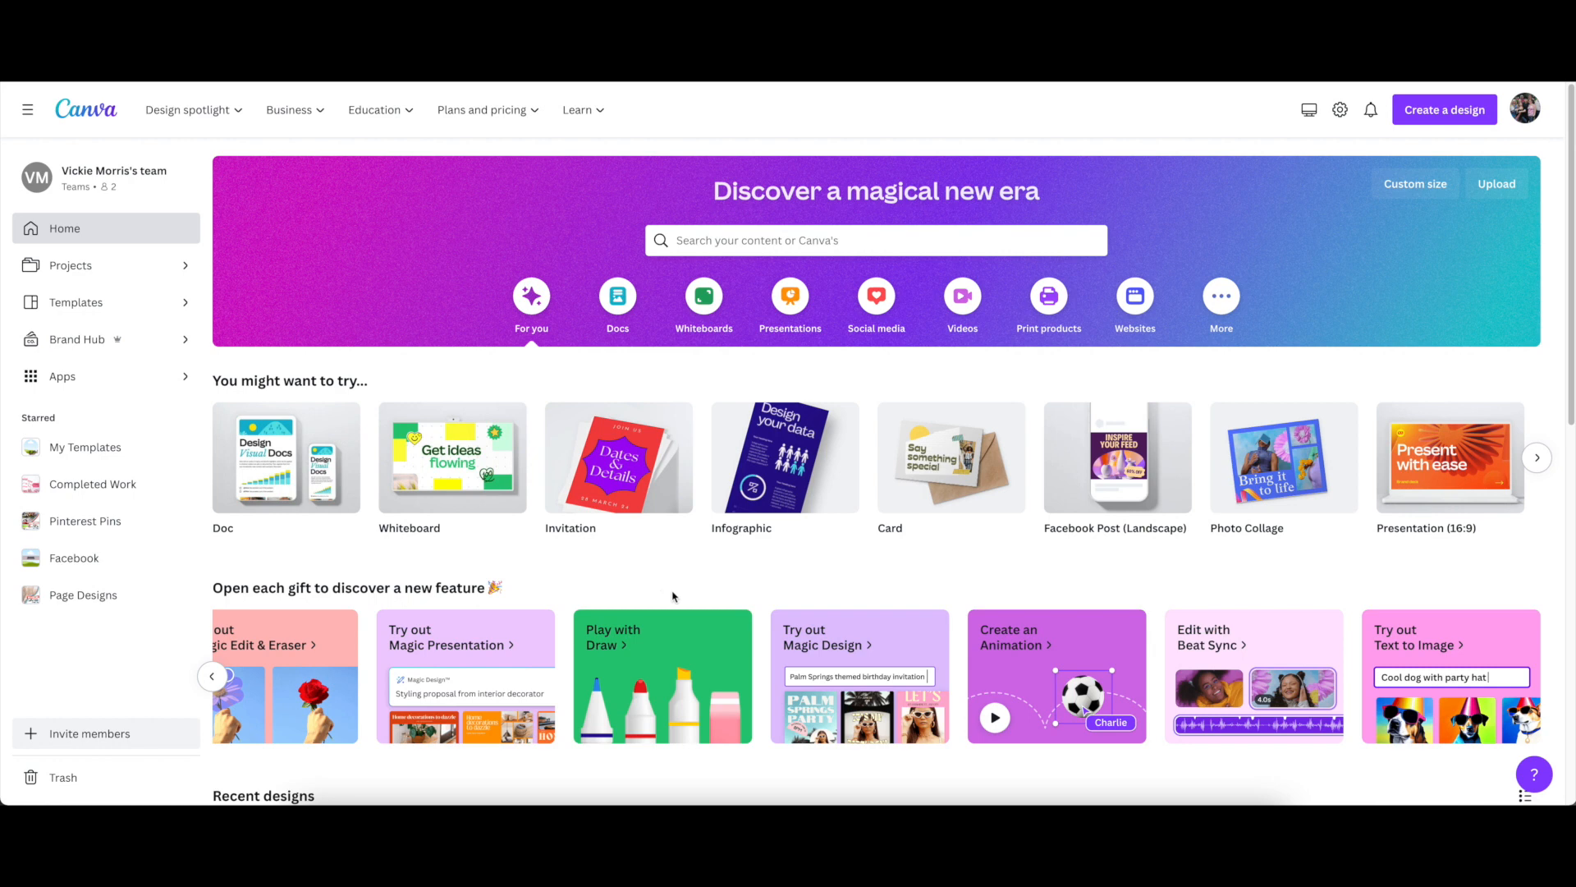
# Create a blank custom-size design 11 in wide and 8.5 in high
pyautogui.click(1439, 117)
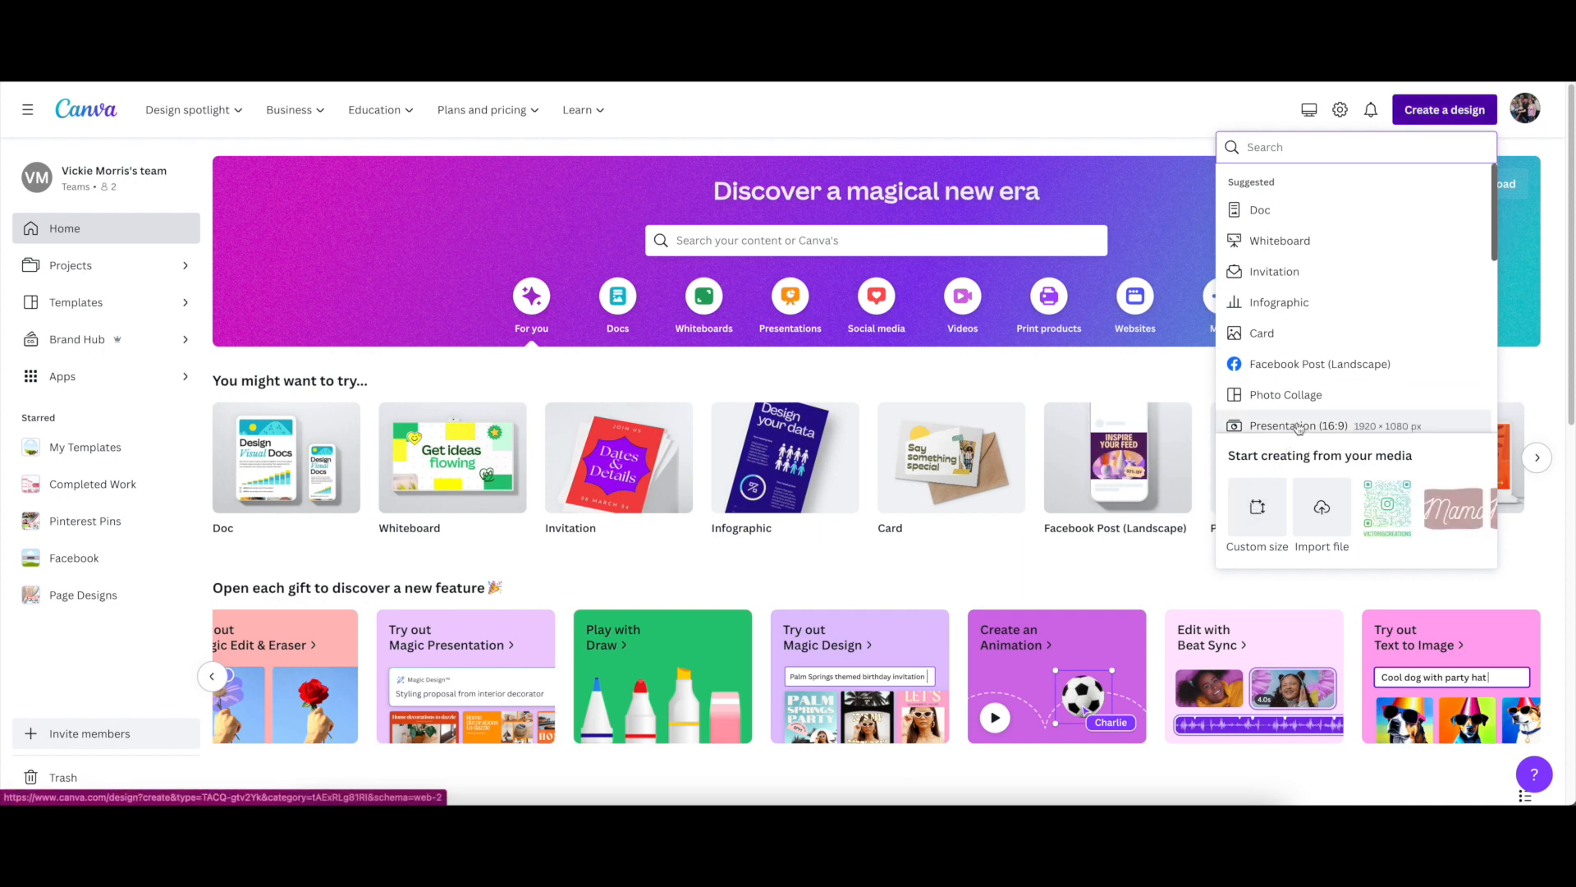
pyautogui.click(1258, 511)
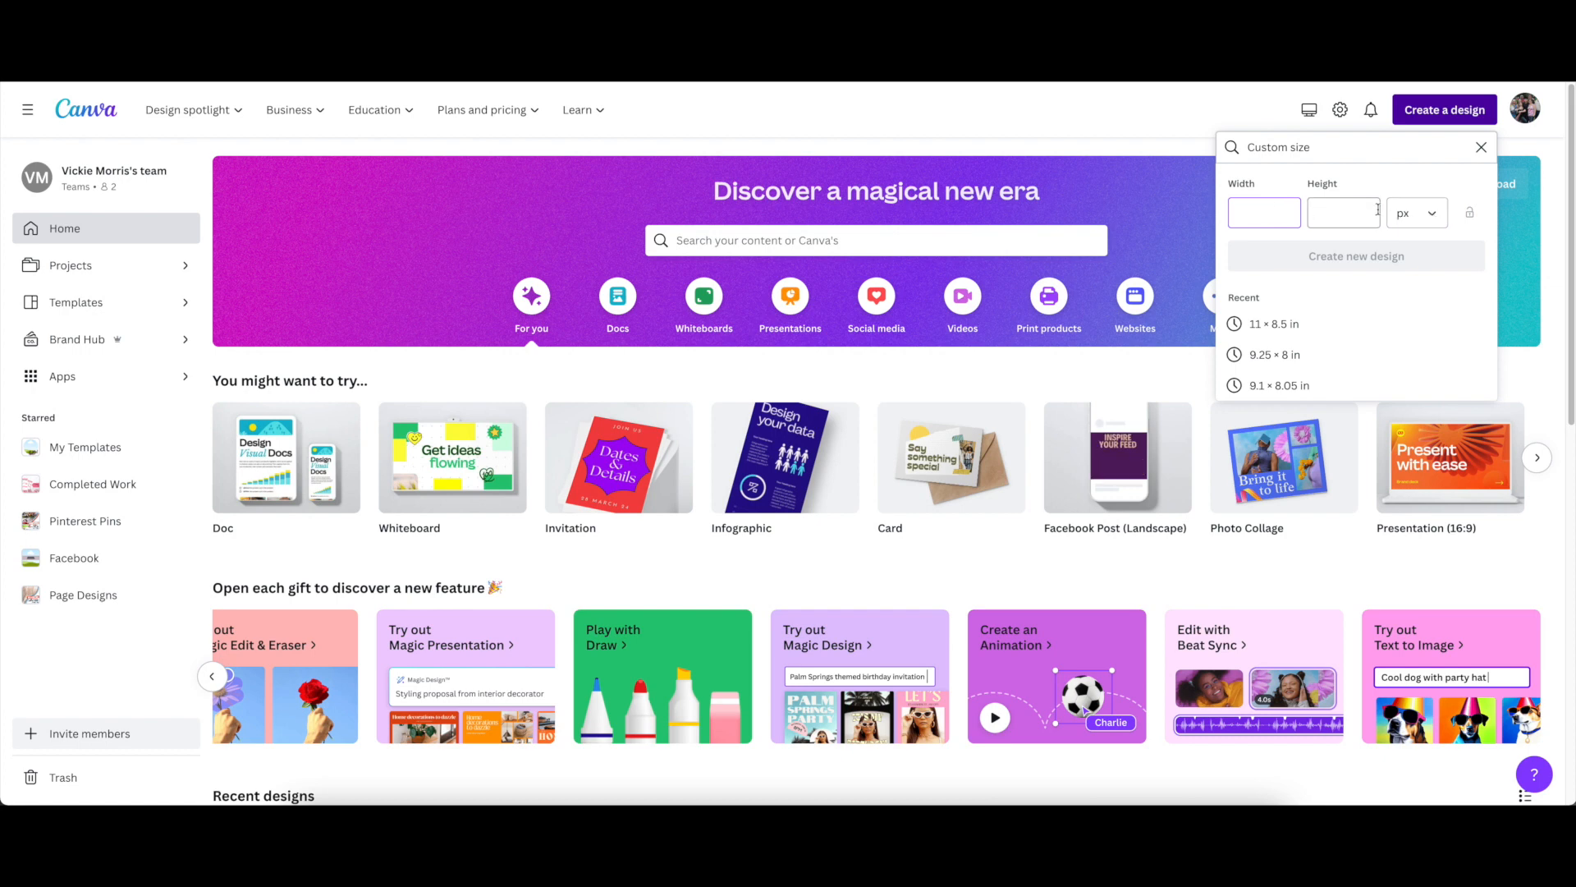
pyautogui.click(1432, 217)
pyautogui.click(1421, 291)
pyautogui.click(1252, 212)
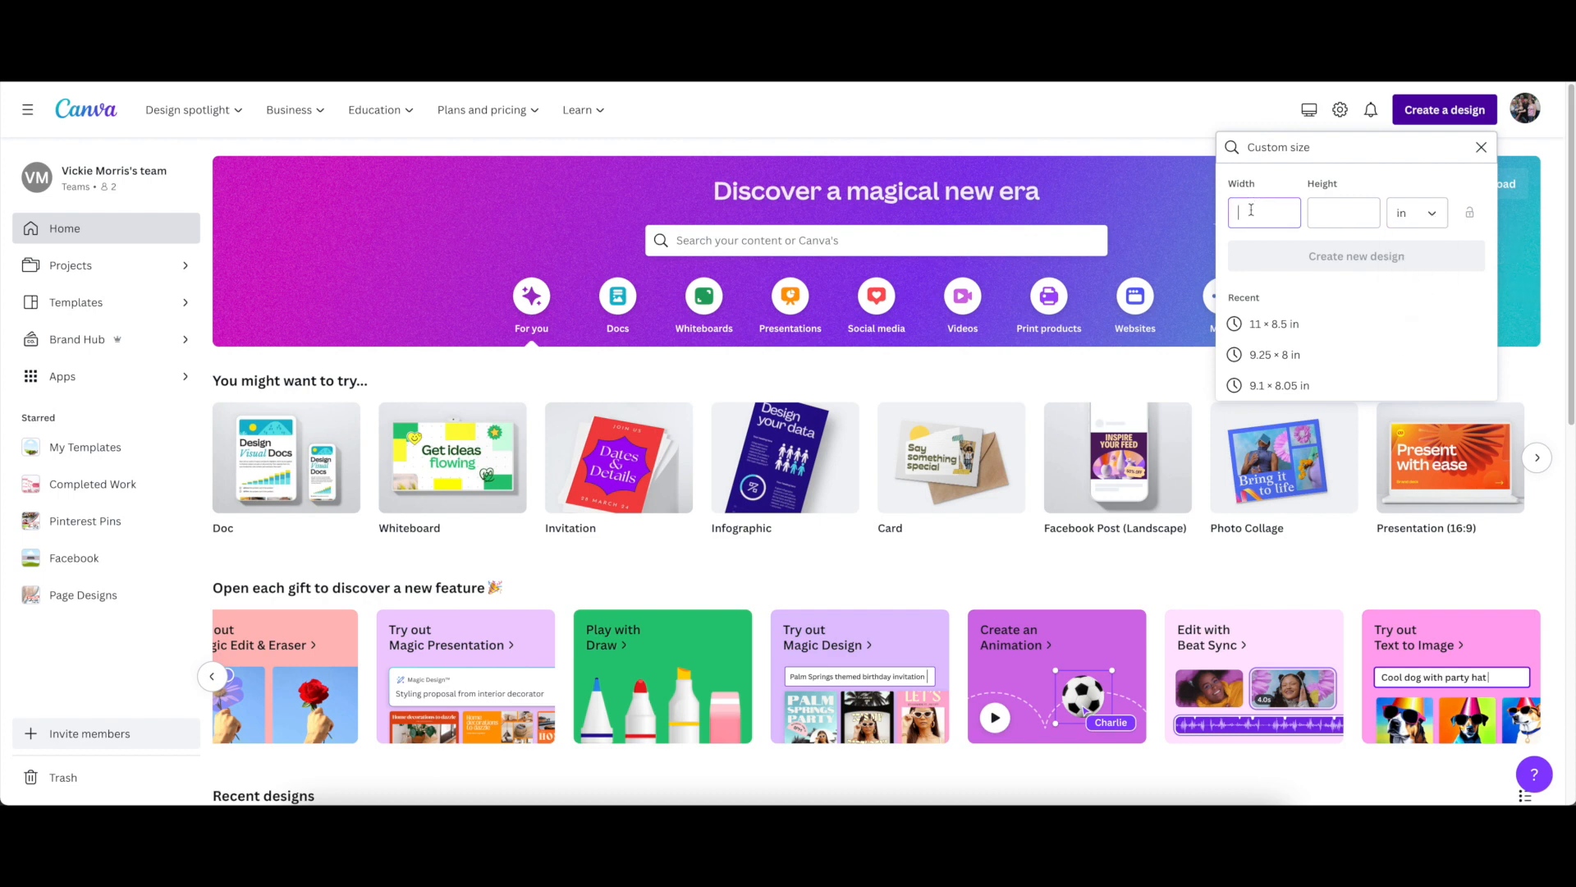
pyautogui.write('11')
pyautogui.click(1358, 213)
pyautogui.write('8.5')
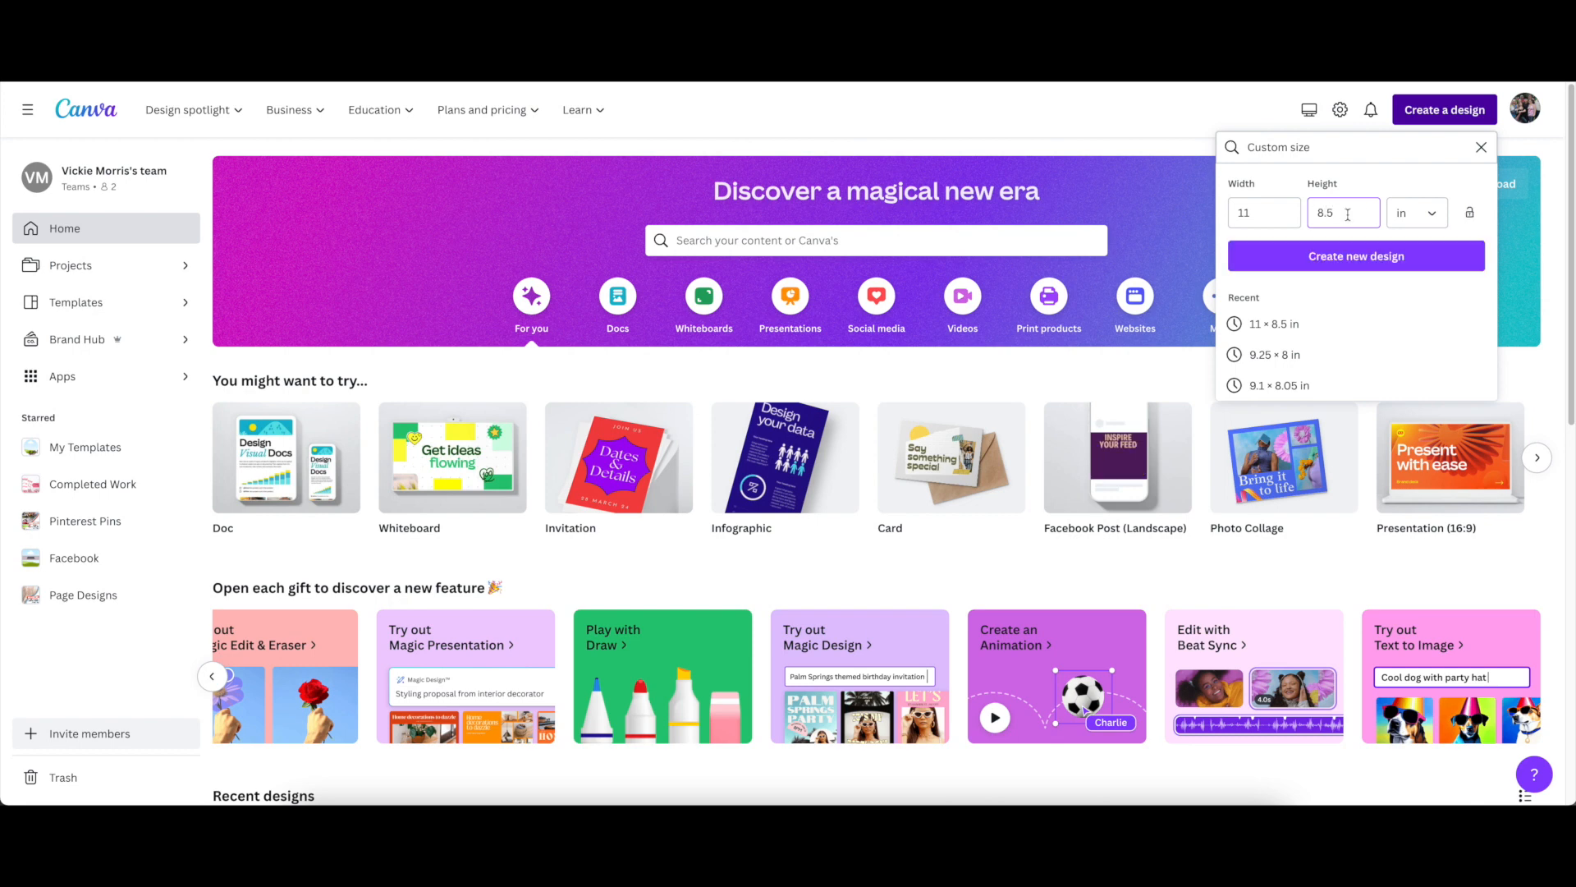
pyautogui.click(1355, 258)
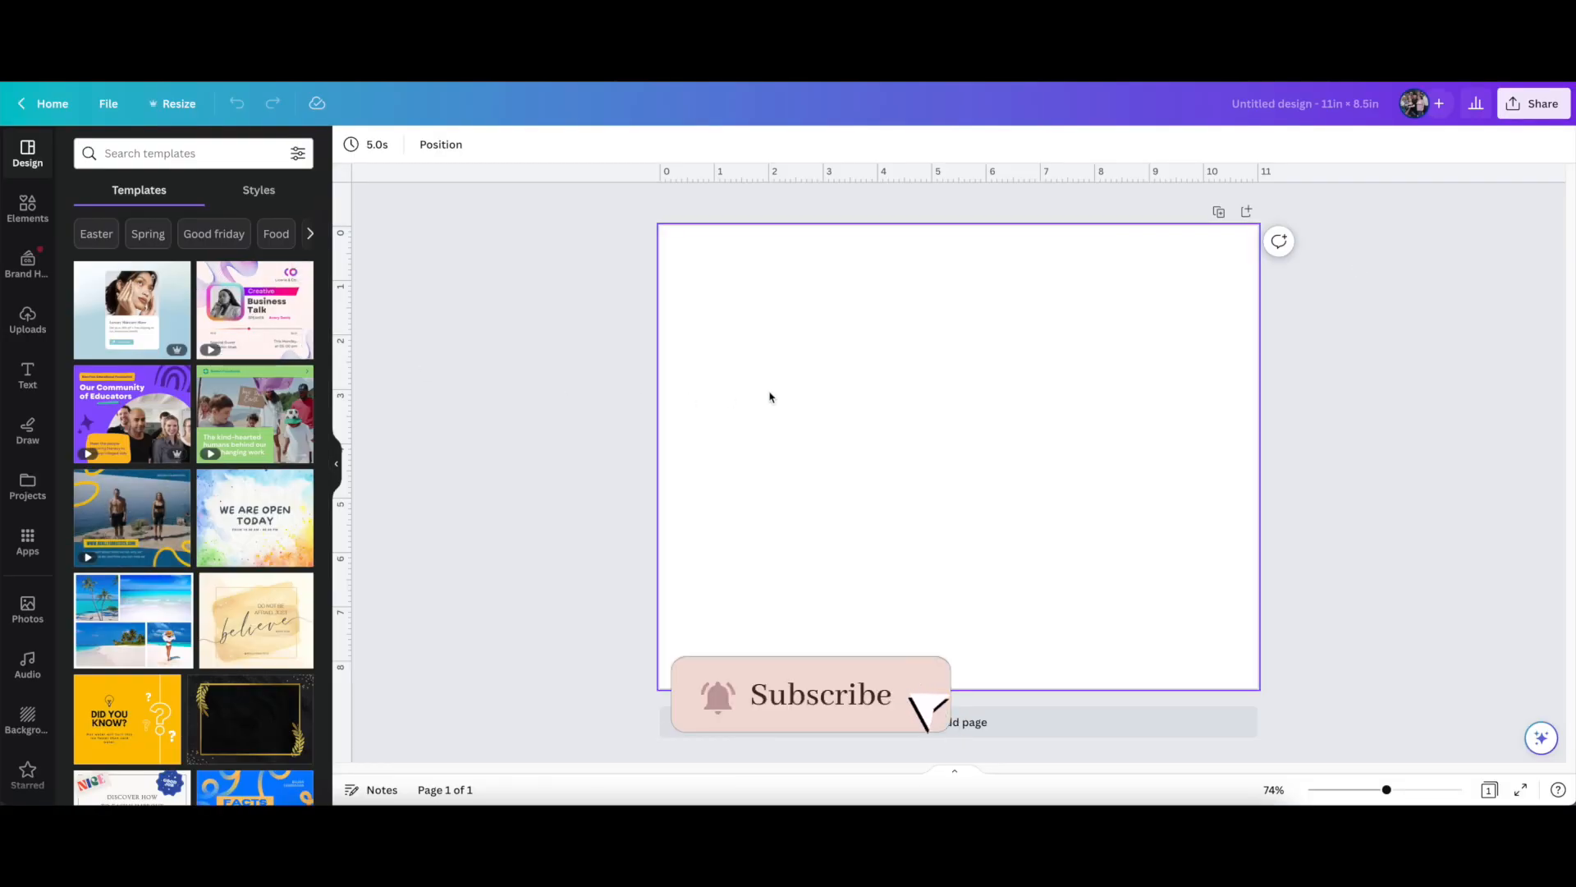
# Add a text box, enlarge it to a font size of about 27.6 and centre it on the page
pyautogui.click(29, 382)
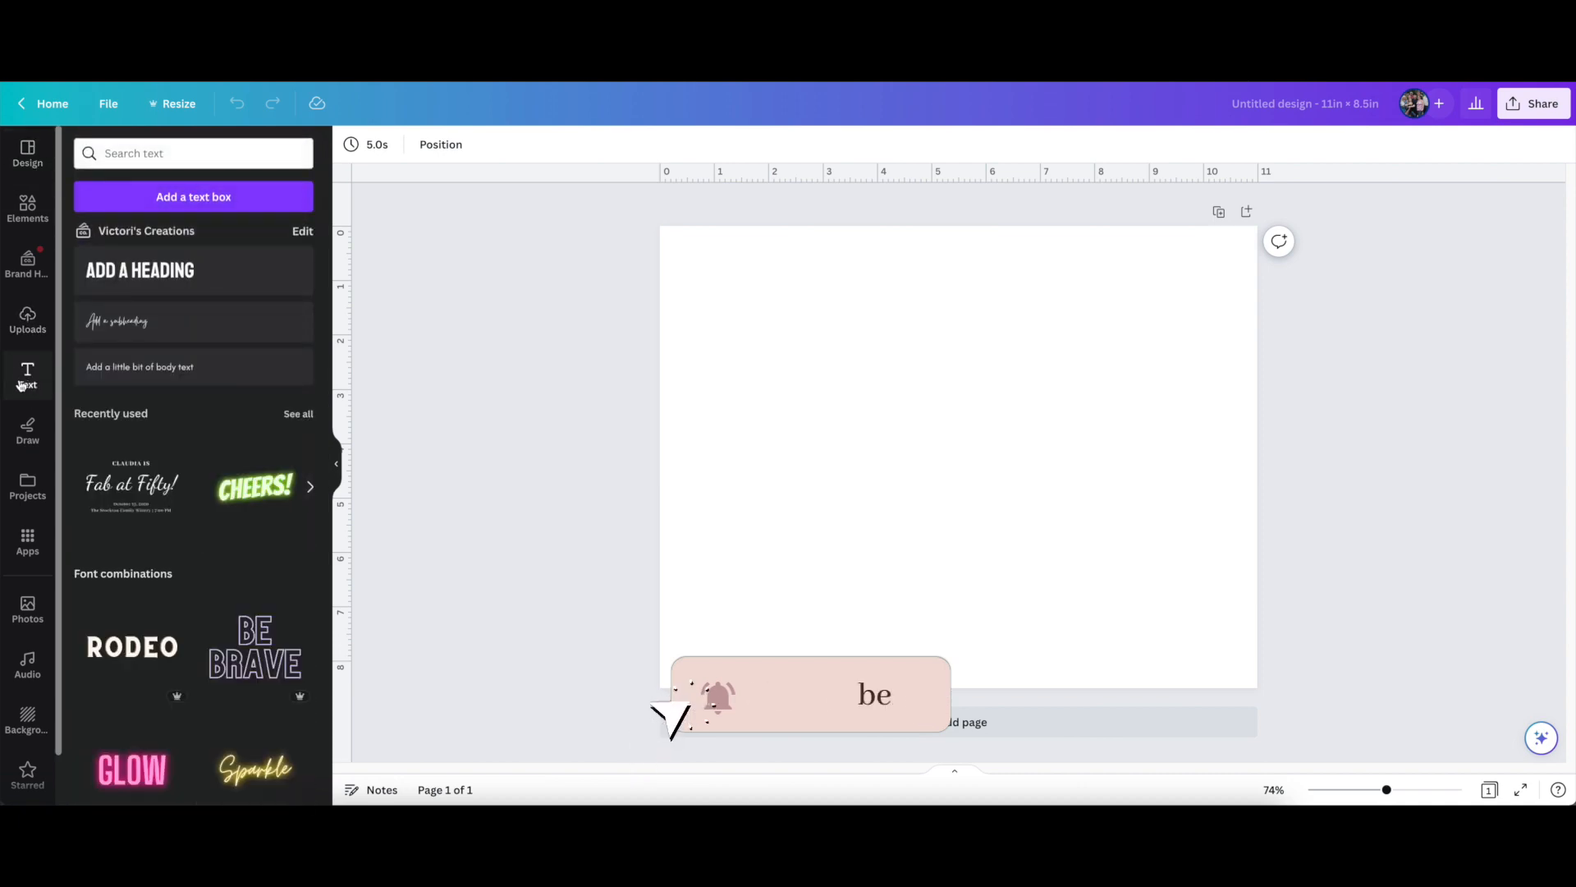
pyautogui.click(205, 200)
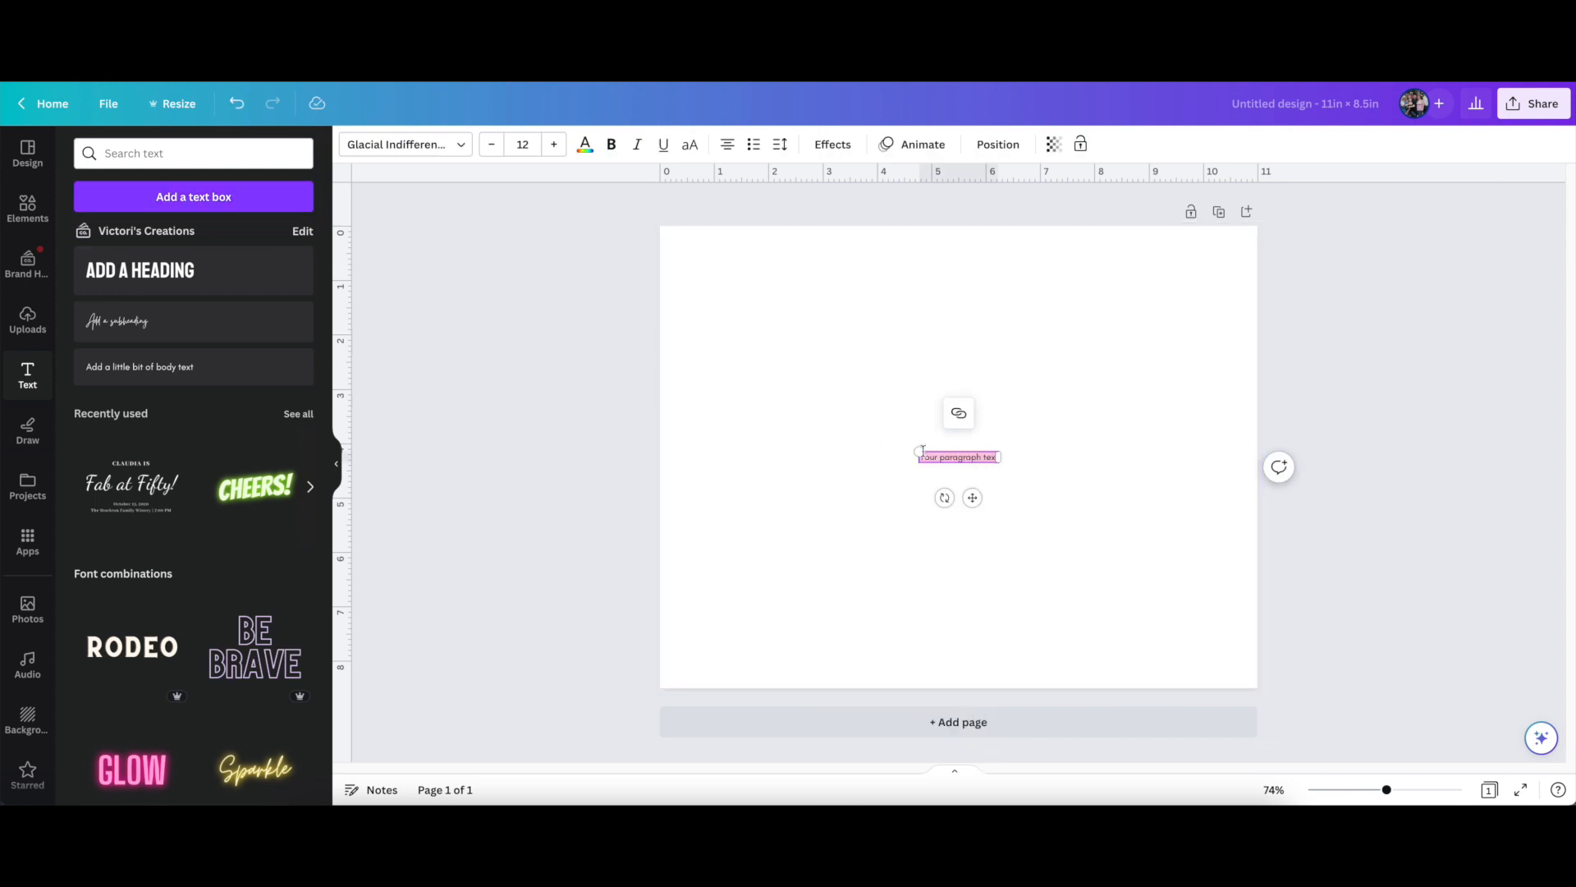
pyautogui.moveTo(920, 451); pyautogui.dragTo(816, 437)
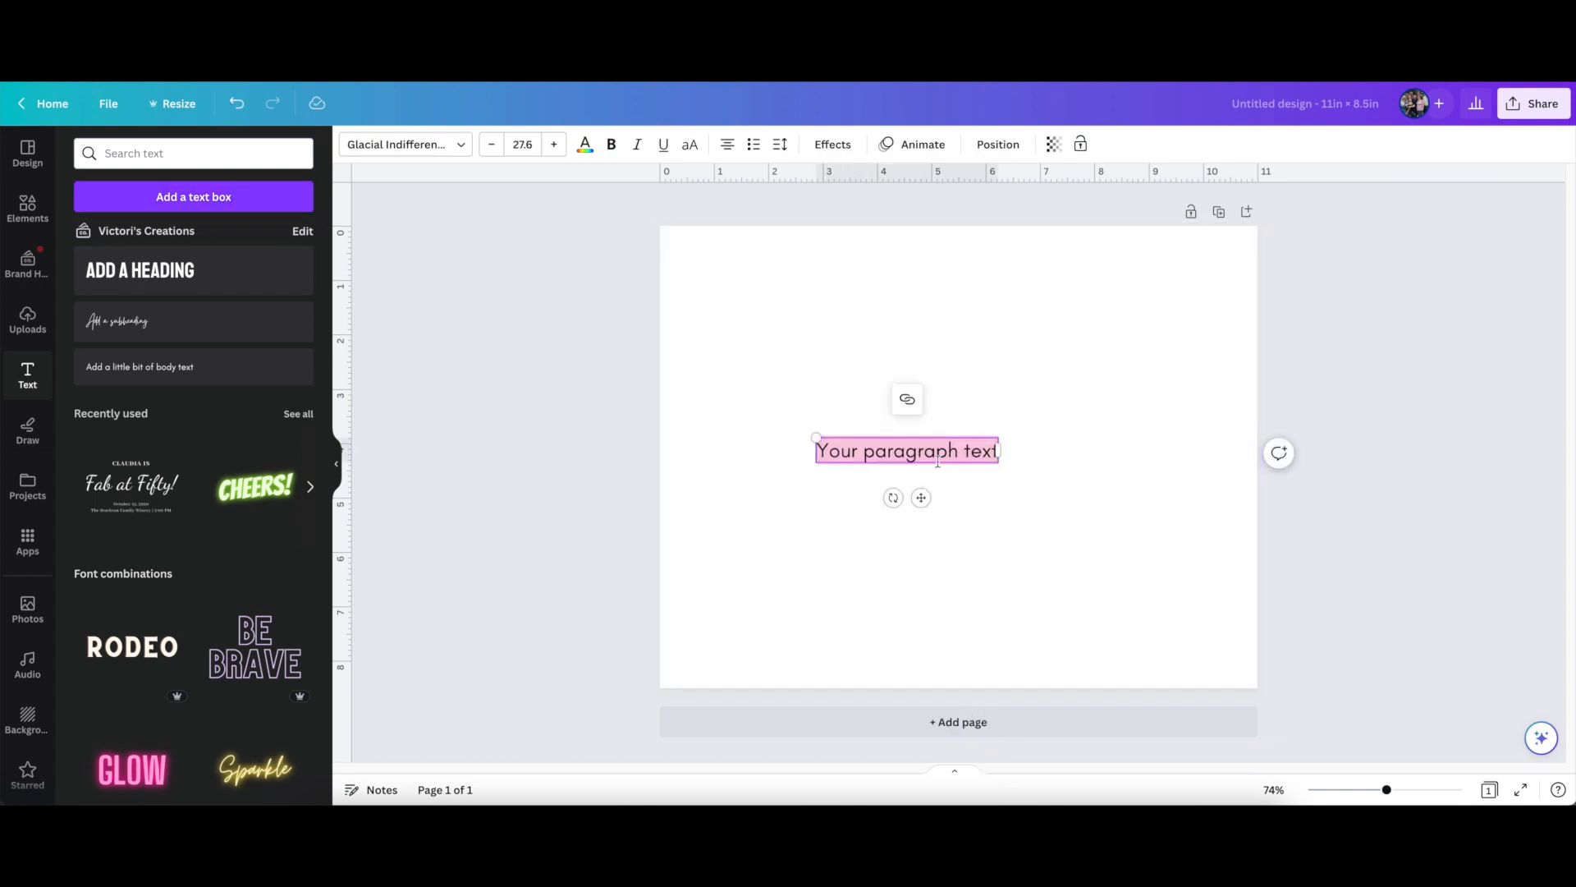
pyautogui.moveTo(922, 497); pyautogui.dragTo(965, 506)
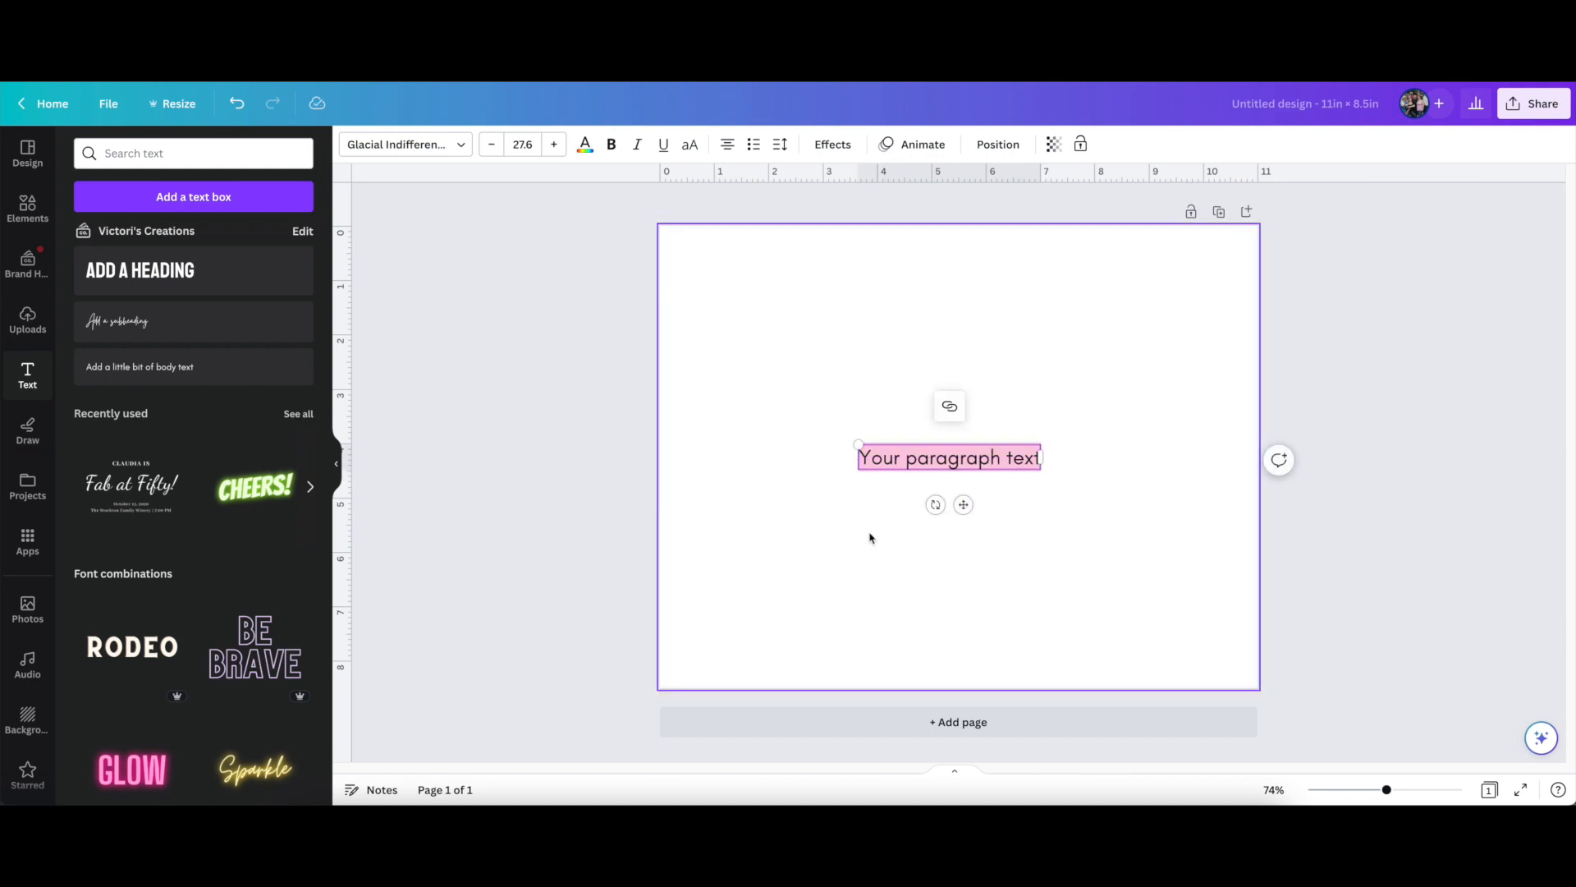
pyautogui.click(988, 507)
pyautogui.moveTo(960, 460)
pyautogui.mouseDown()
pyautogui.moveTo(965, 353)
pyautogui.moveTo(891, 473)
pyautogui.moveTo(957, 460)
pyautogui.mouseUp()
# Replace the placeholder text in the text box with "dream"
pyautogui.doubleClick(953, 459)
pyautogui.tripleClick(945, 459)
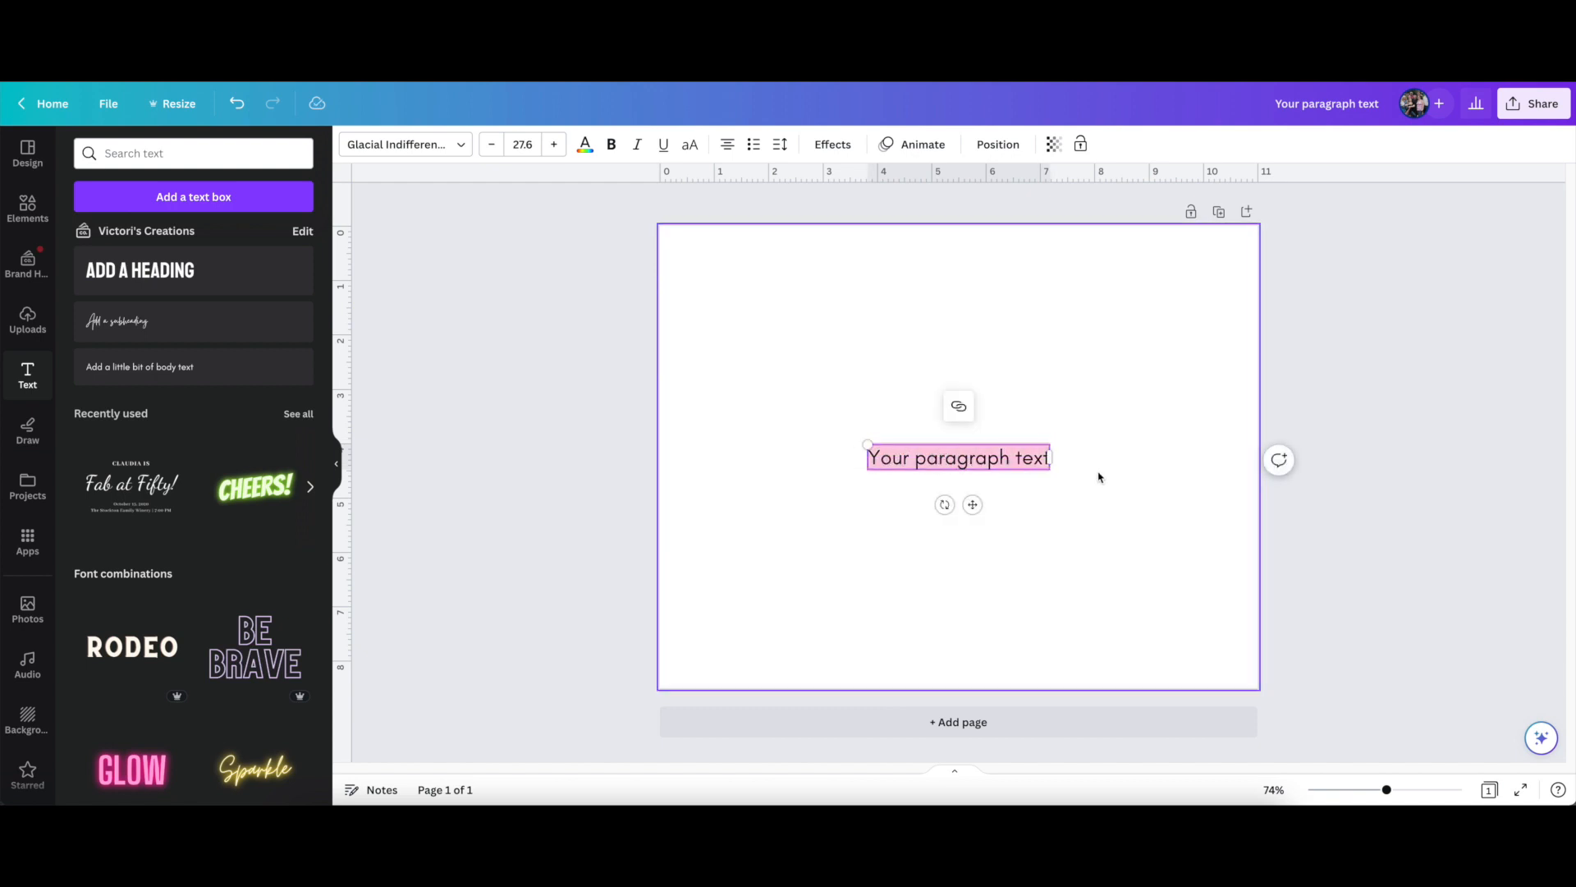
pyautogui.click(927, 459)
pyautogui.moveTo(880, 460); pyautogui.dragTo(1187, 479)
pyautogui.write('drea')
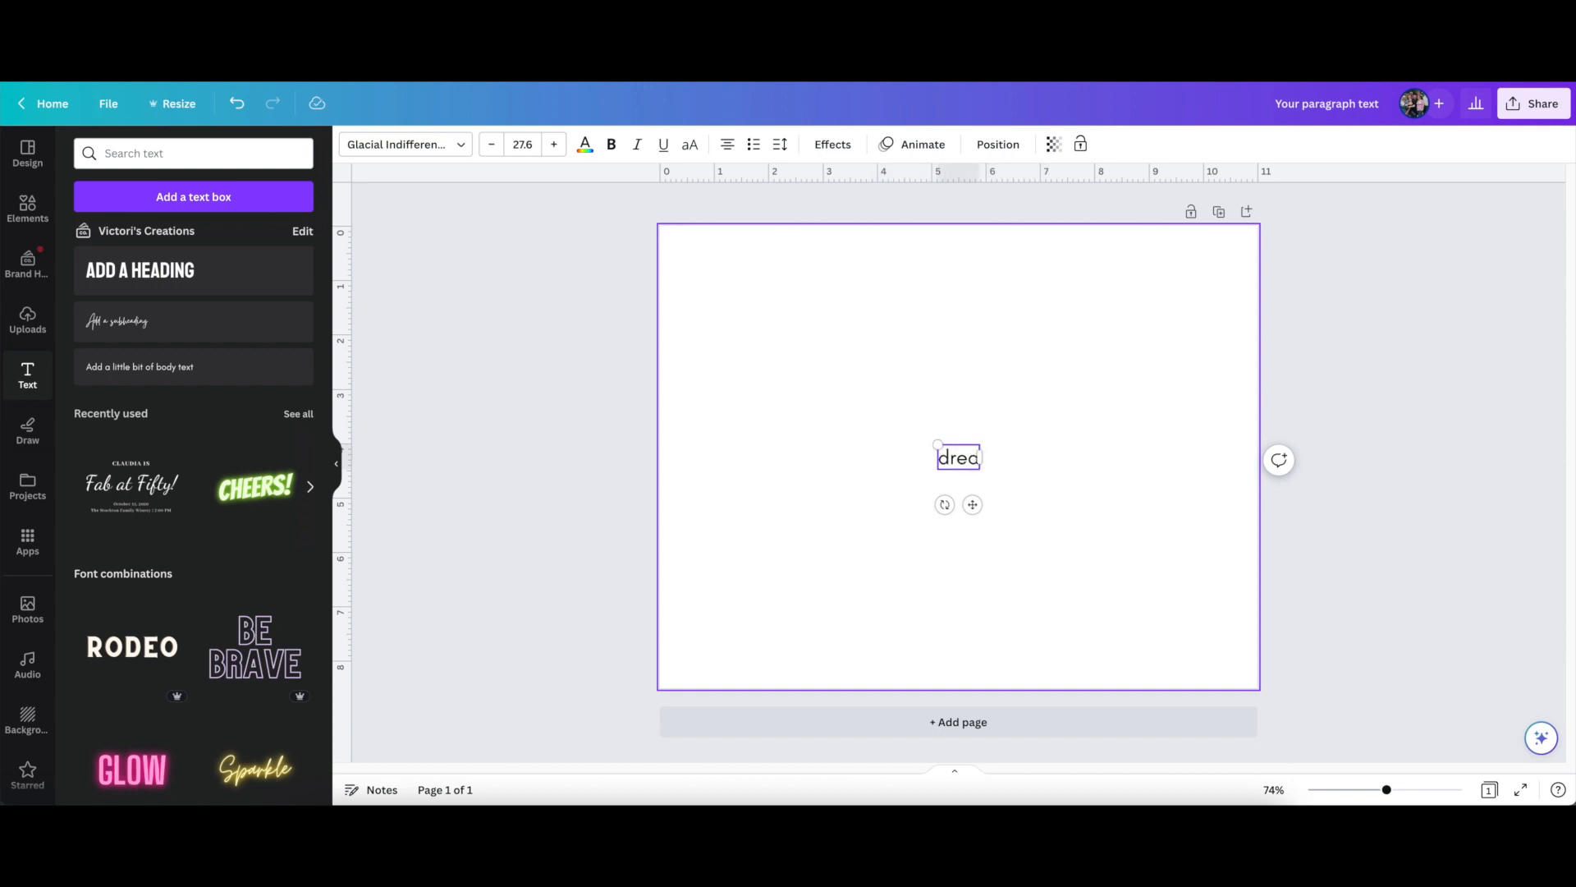
pyautogui.write('m')
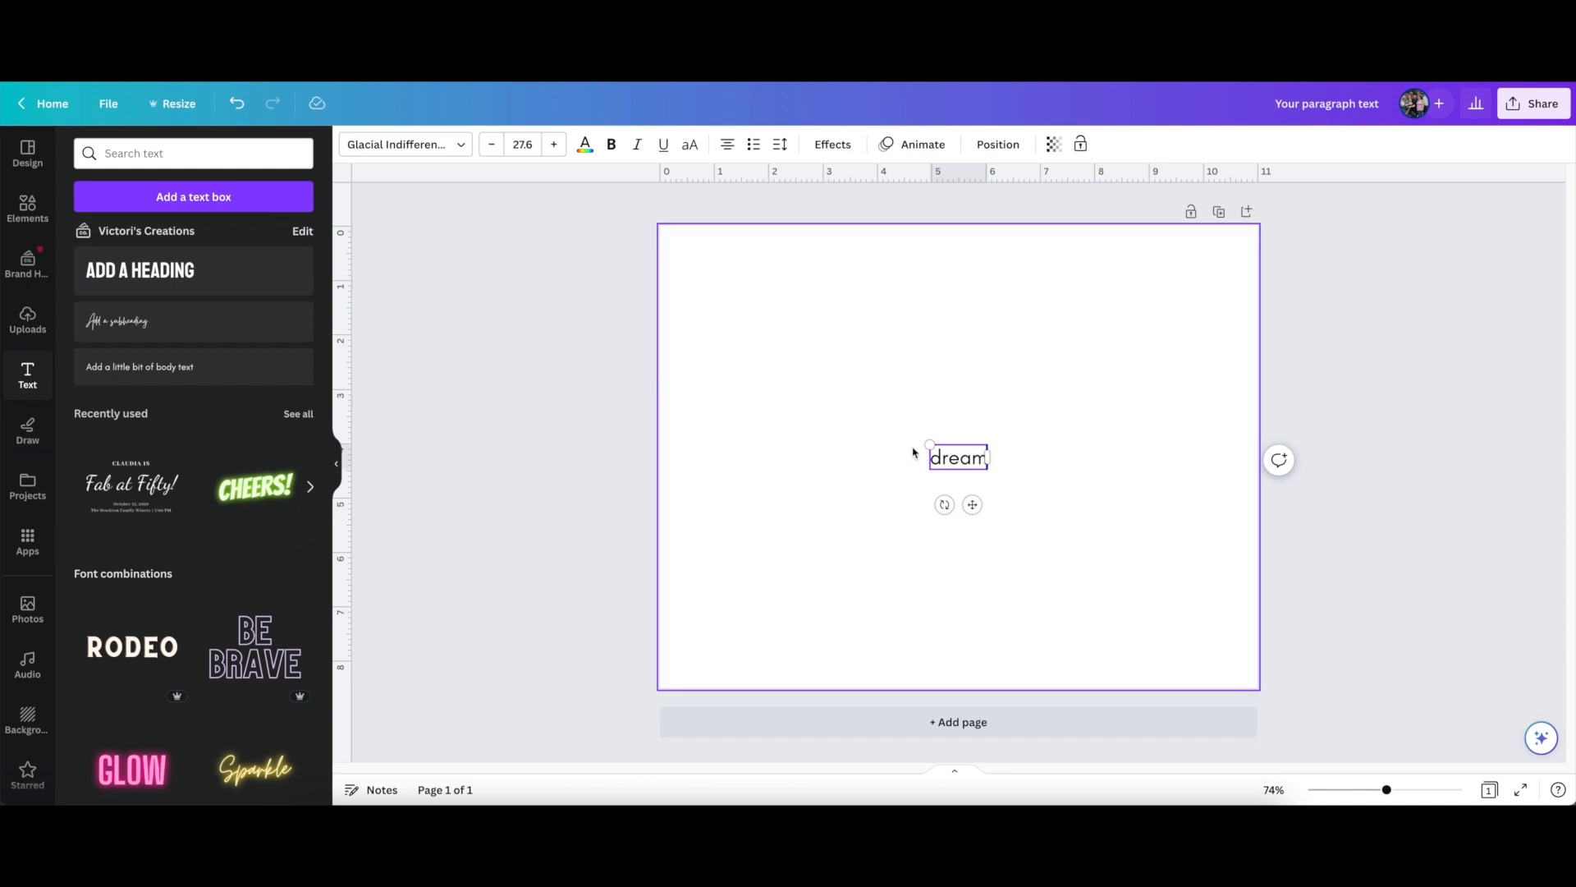
# Scale the word "dream" up to a font size of about 89.7 and deselect it
pyautogui.moveTo(930, 444); pyautogui.dragTo(832, 403)
pyautogui.moveTo(989, 471); pyautogui.dragTo(1018, 483)
pyautogui.click(1042, 513)
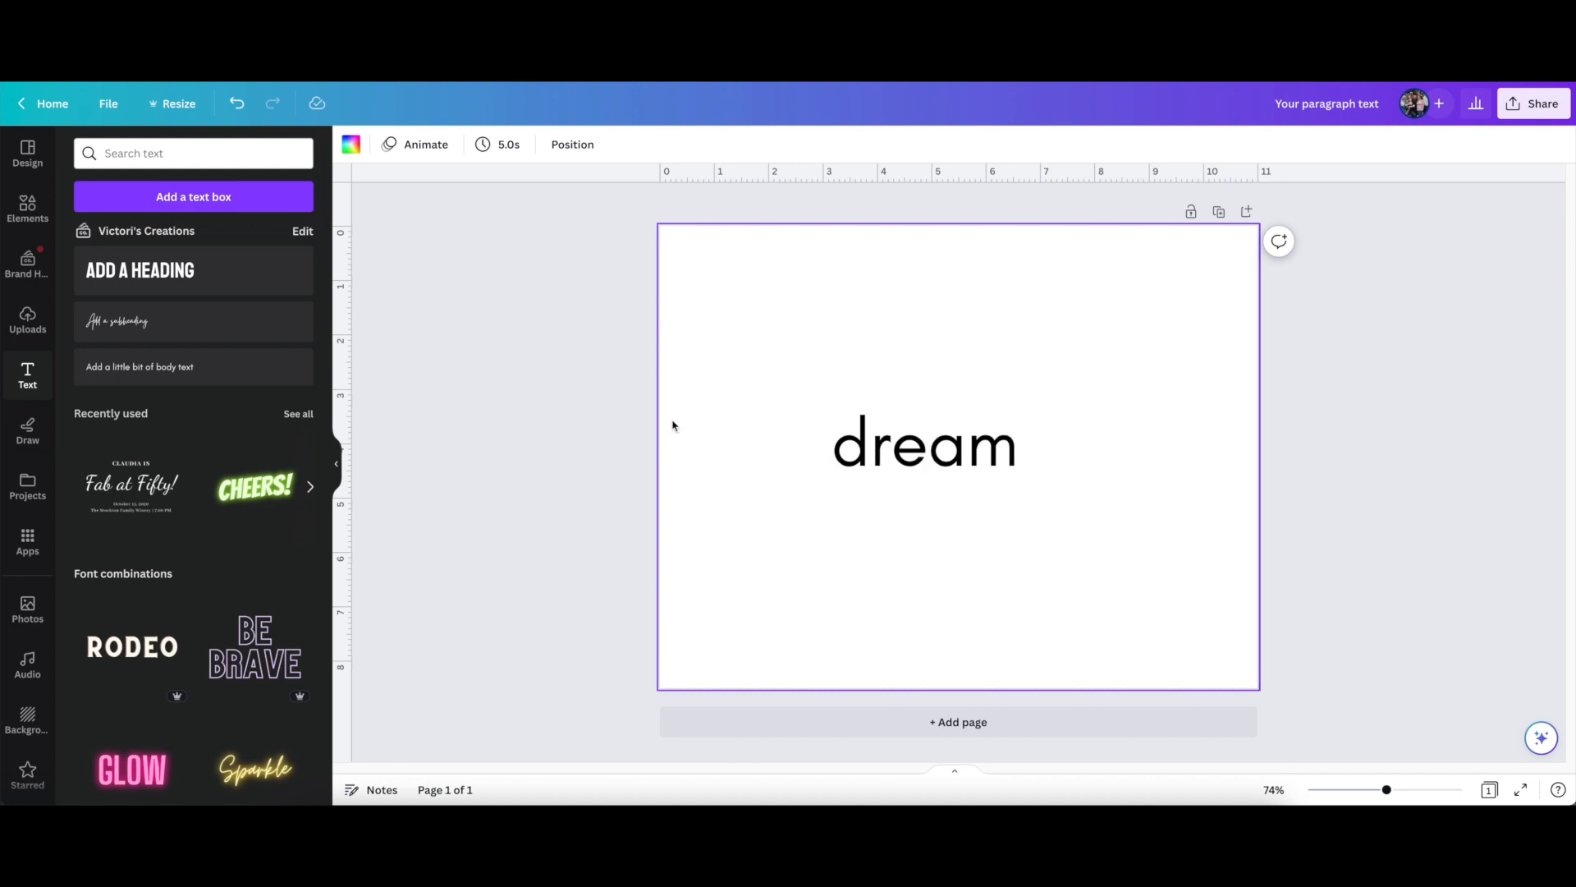
# Try several recently used script fonts on the word "dream" and settle on the uploaded Miss Arrow font
pyautogui.click(903, 421)
pyautogui.click(447, 148)
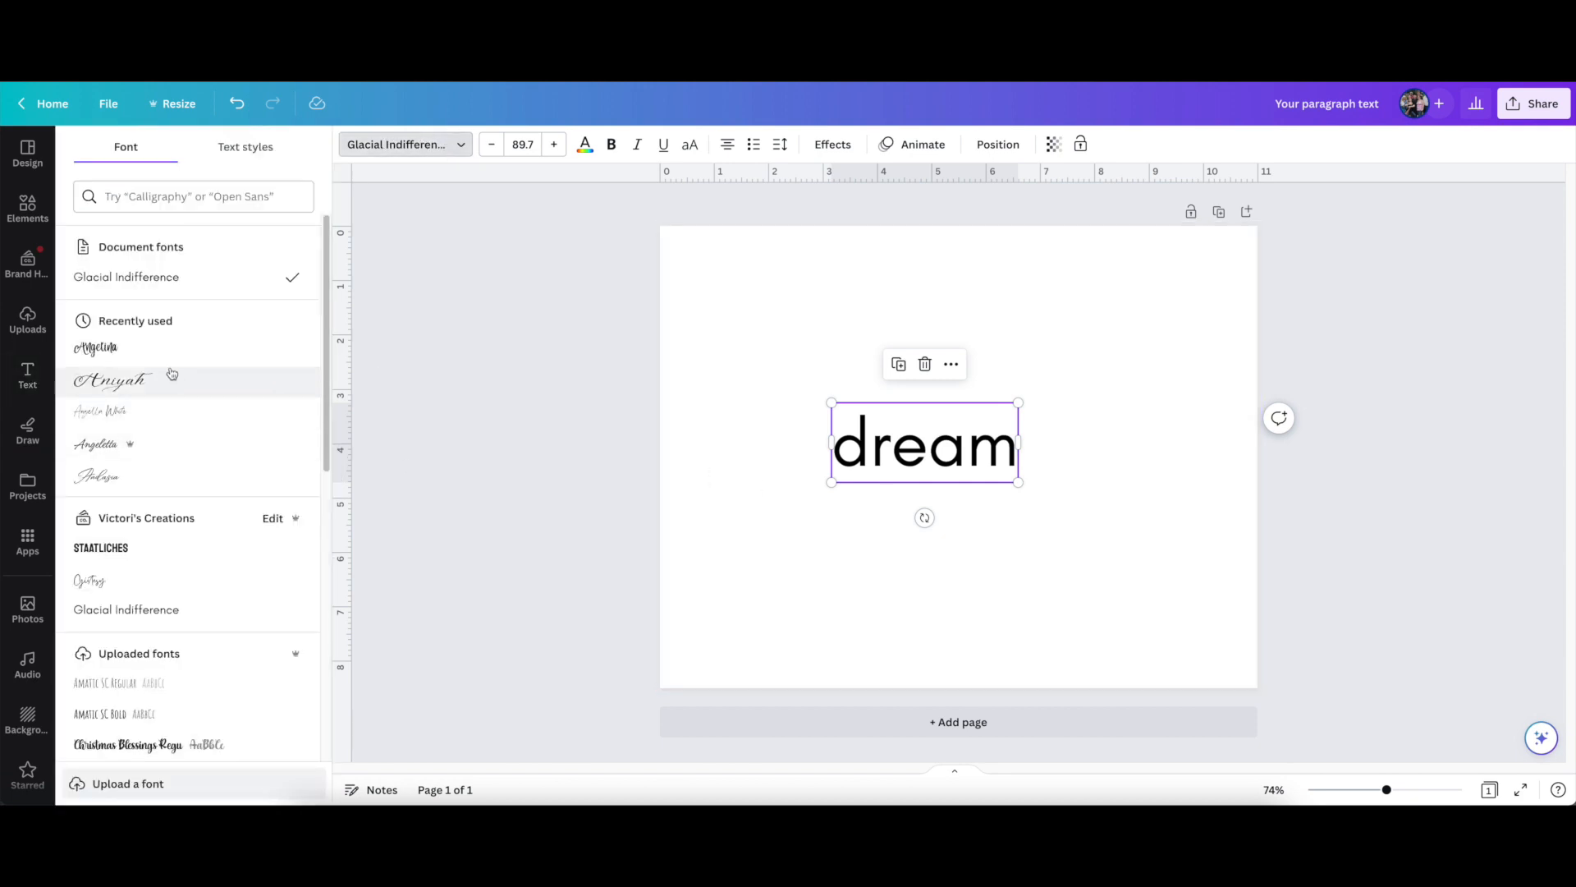
pyautogui.click(141, 348)
pyautogui.click(152, 381)
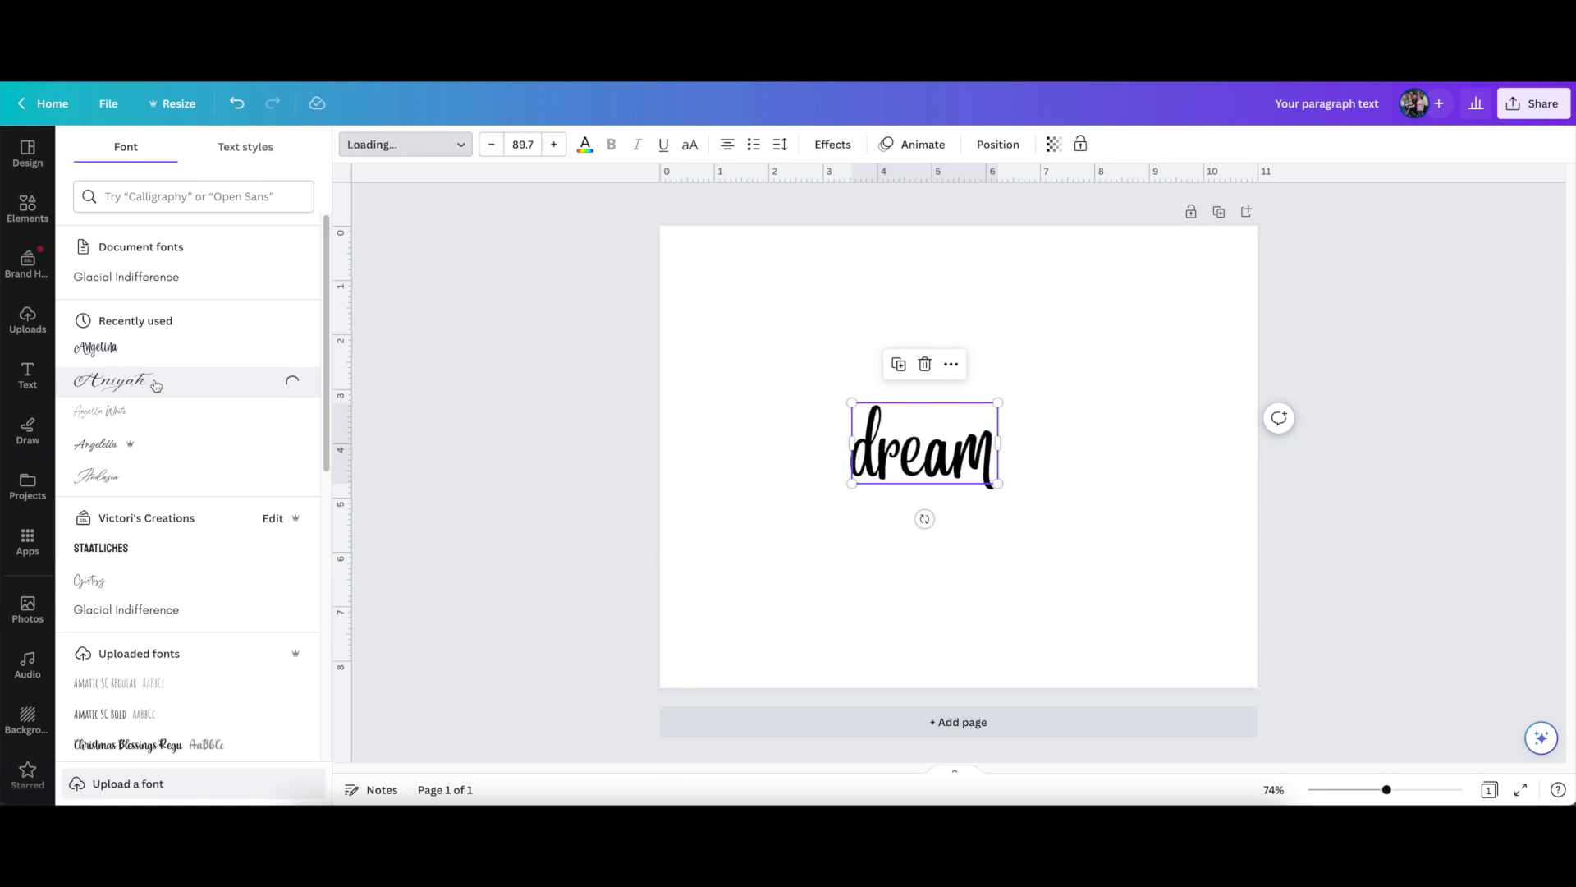
pyautogui.click(152, 416)
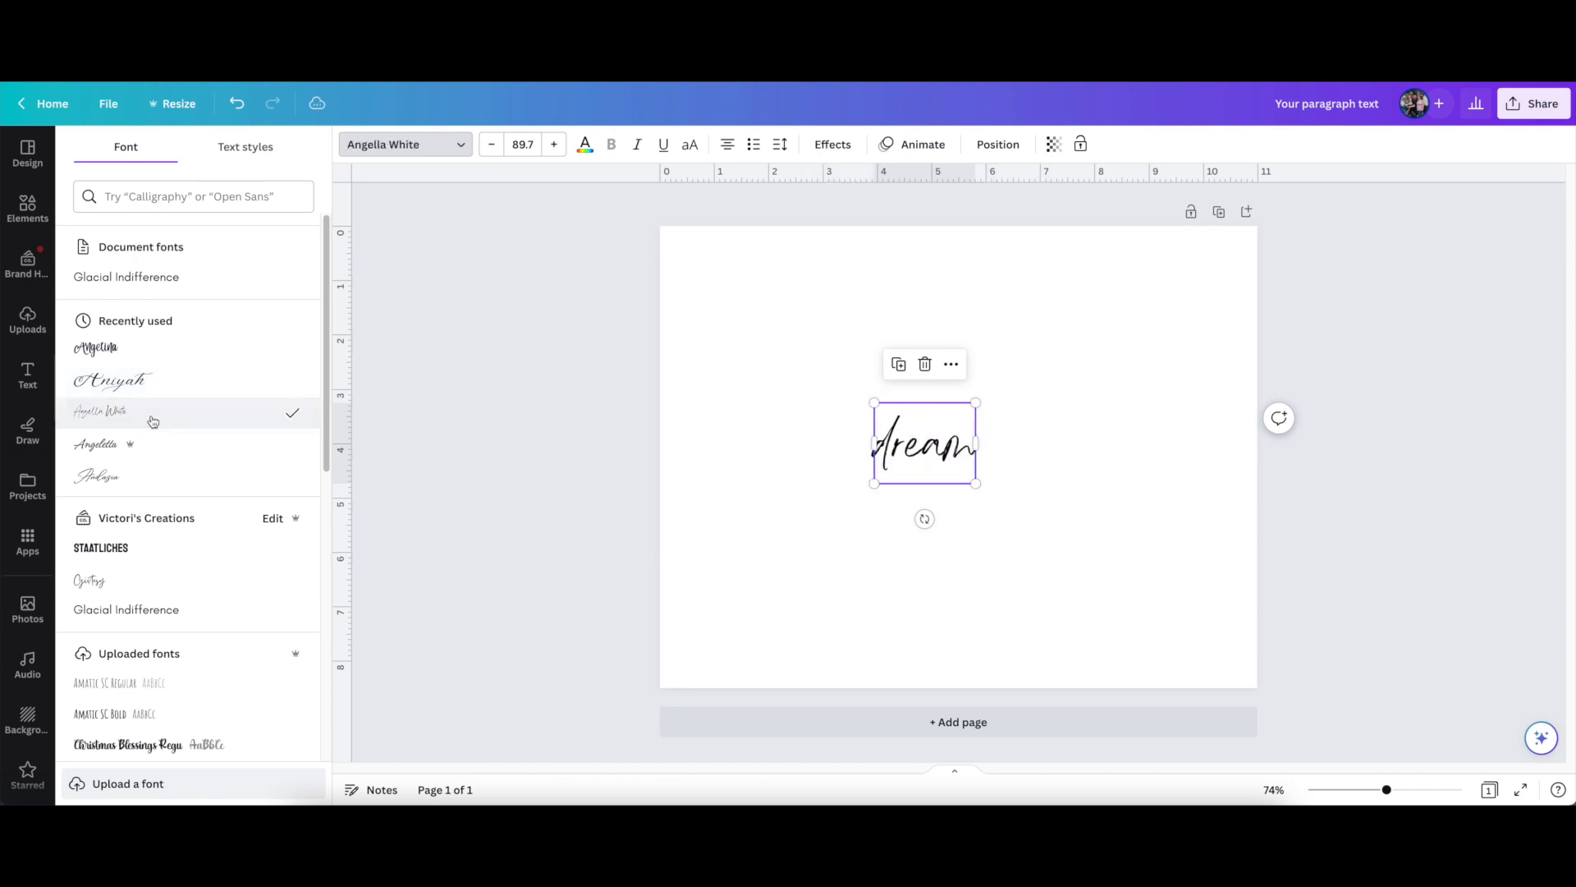
pyautogui.click(173, 459)
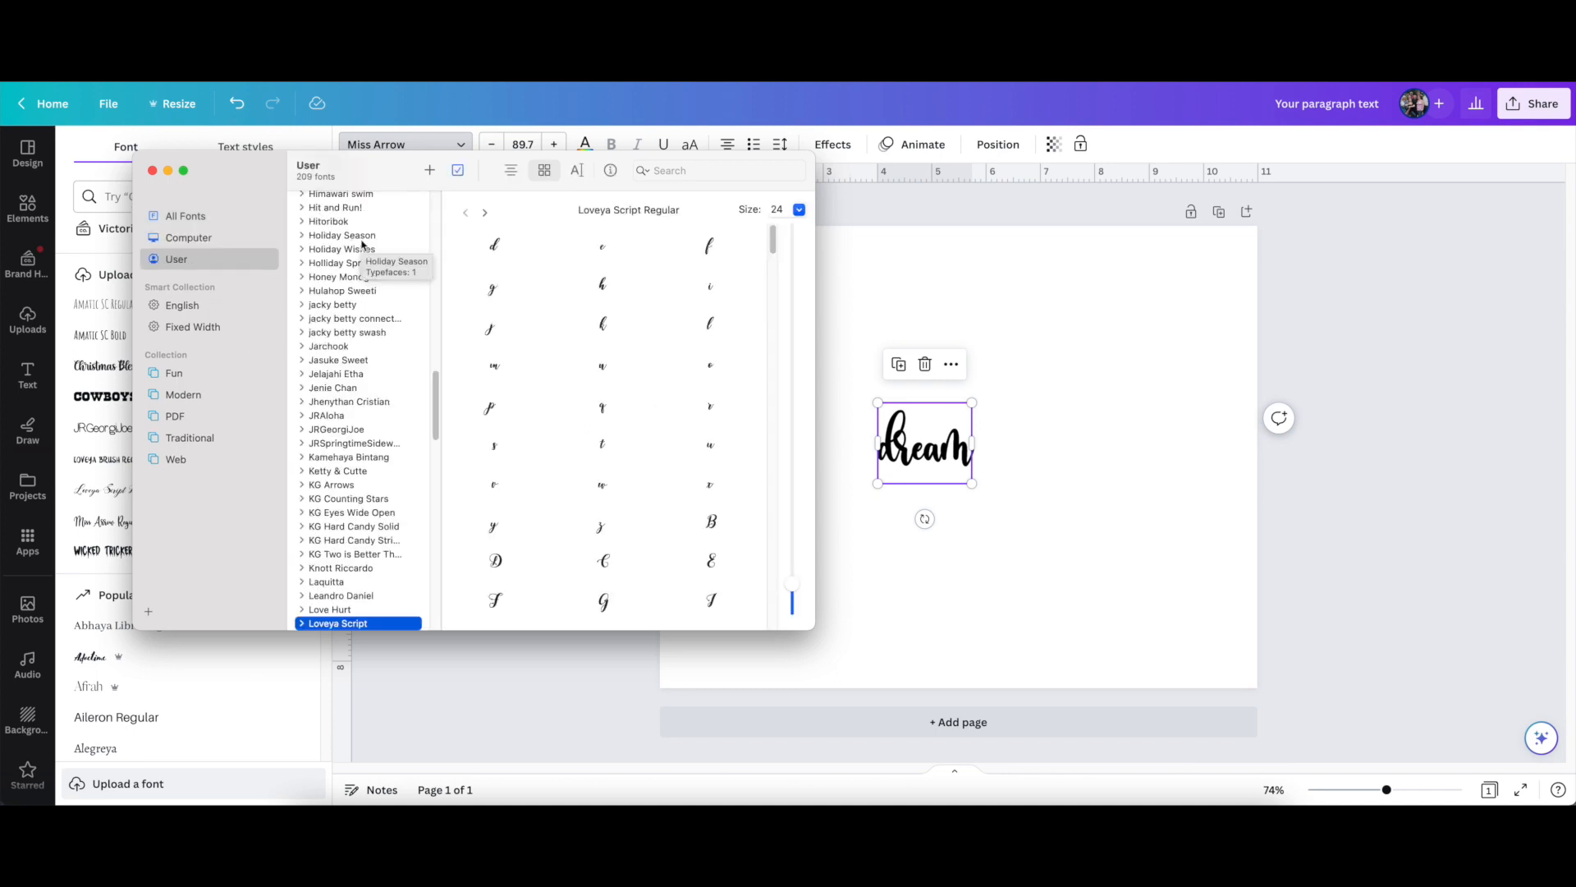
# In Font Book, find the Miss Arrow font and select its lowercase m glyph with the trailing arrow tail
pyautogui.scroll(2, 347, 405)
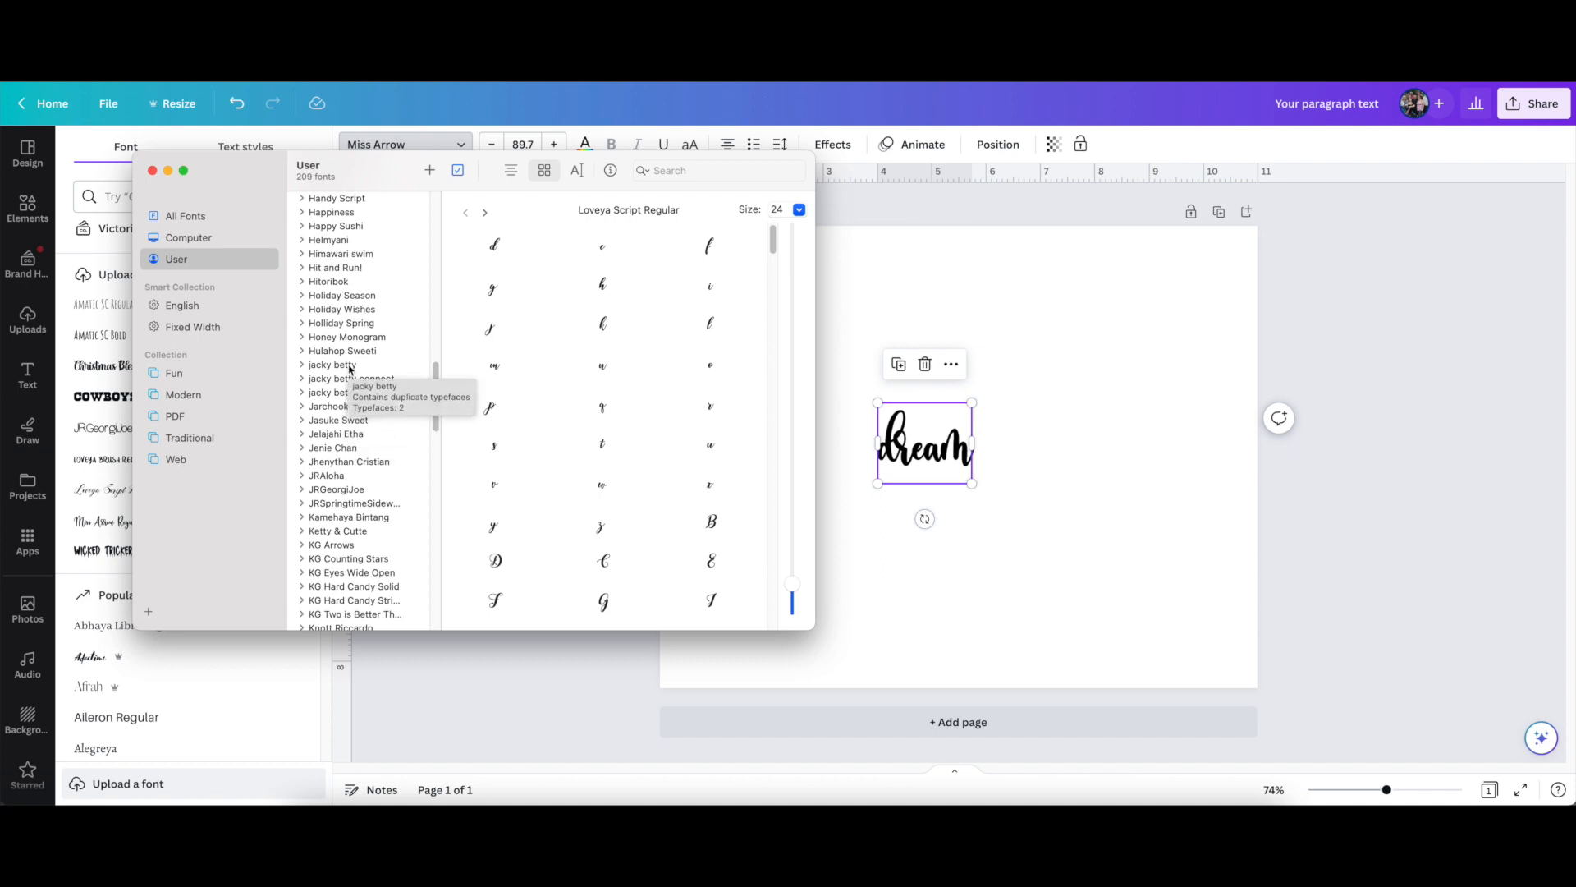
pyautogui.scroll(-12, 349, 369)
pyautogui.click(361, 543)
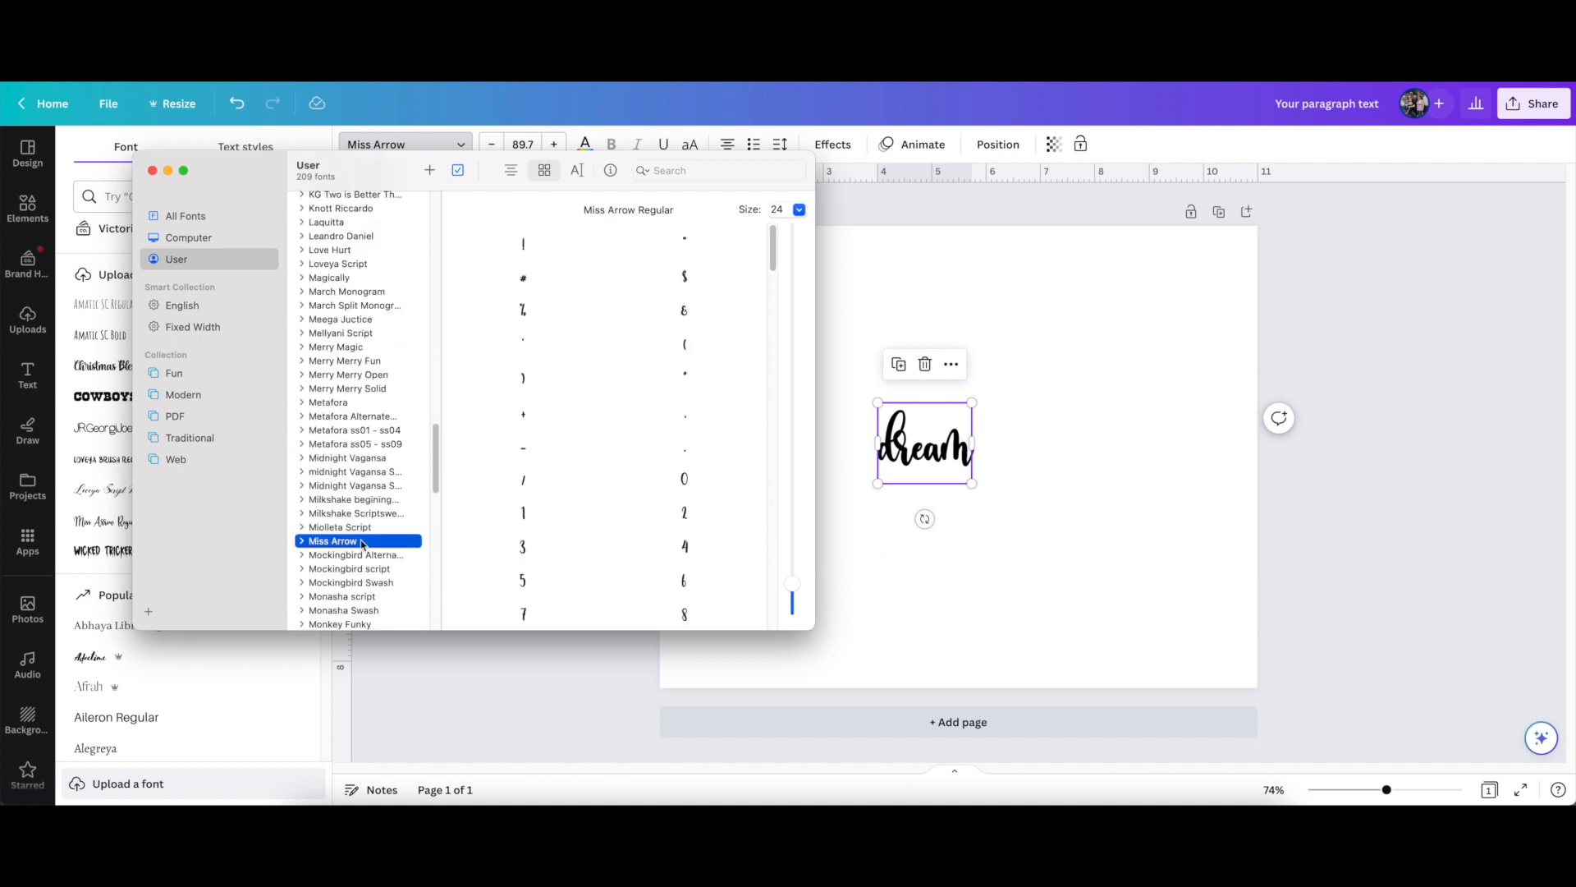
pyautogui.scroll(-10, 687, 301)
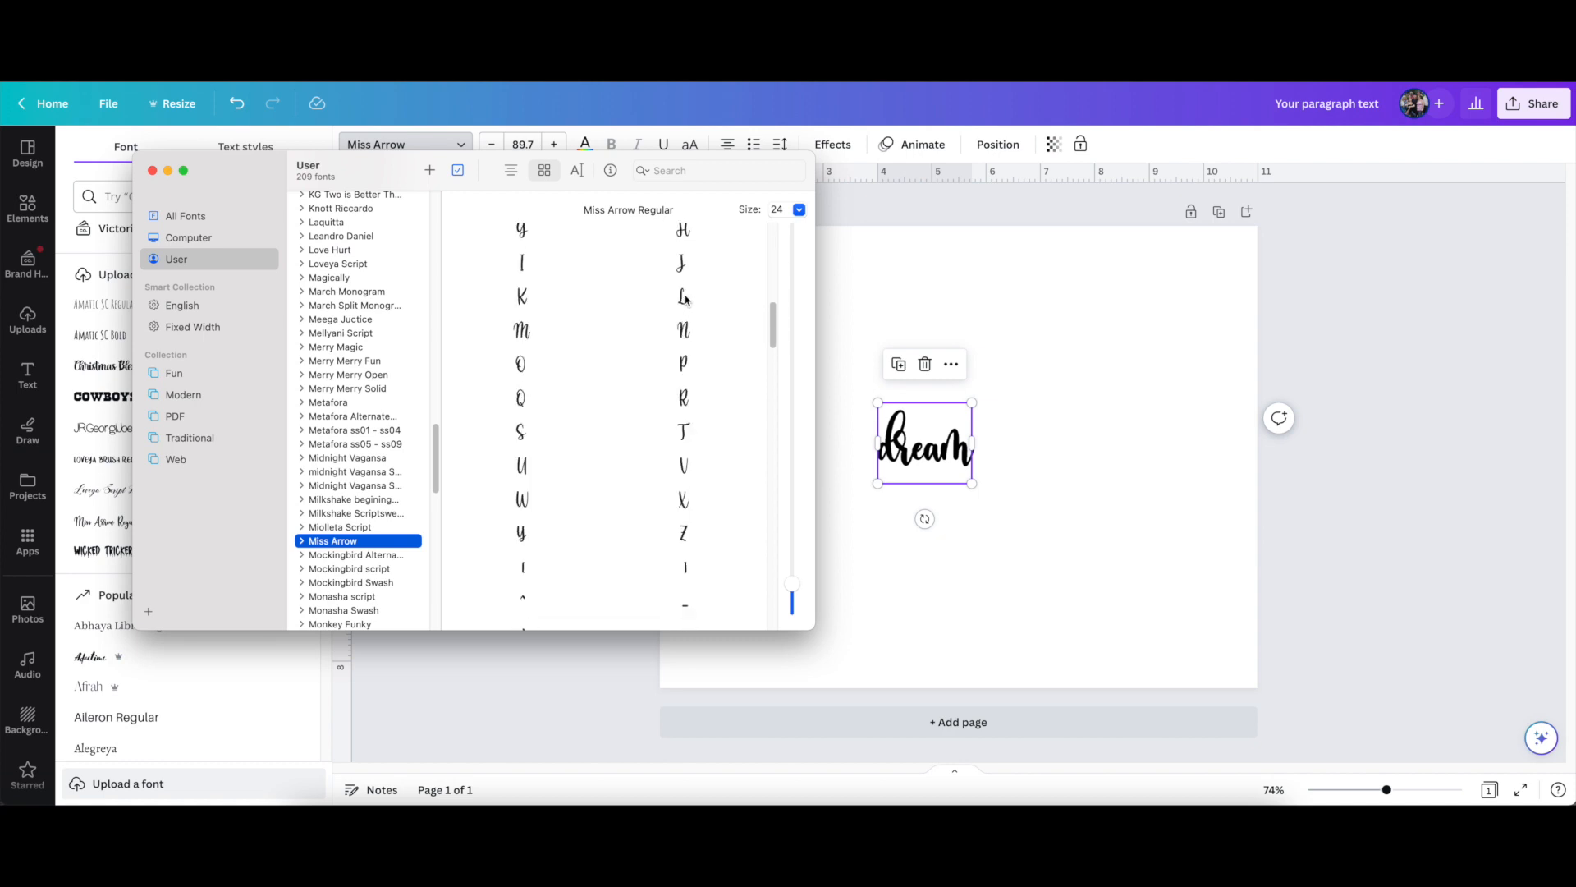
pyautogui.scroll(-10, 686, 302)
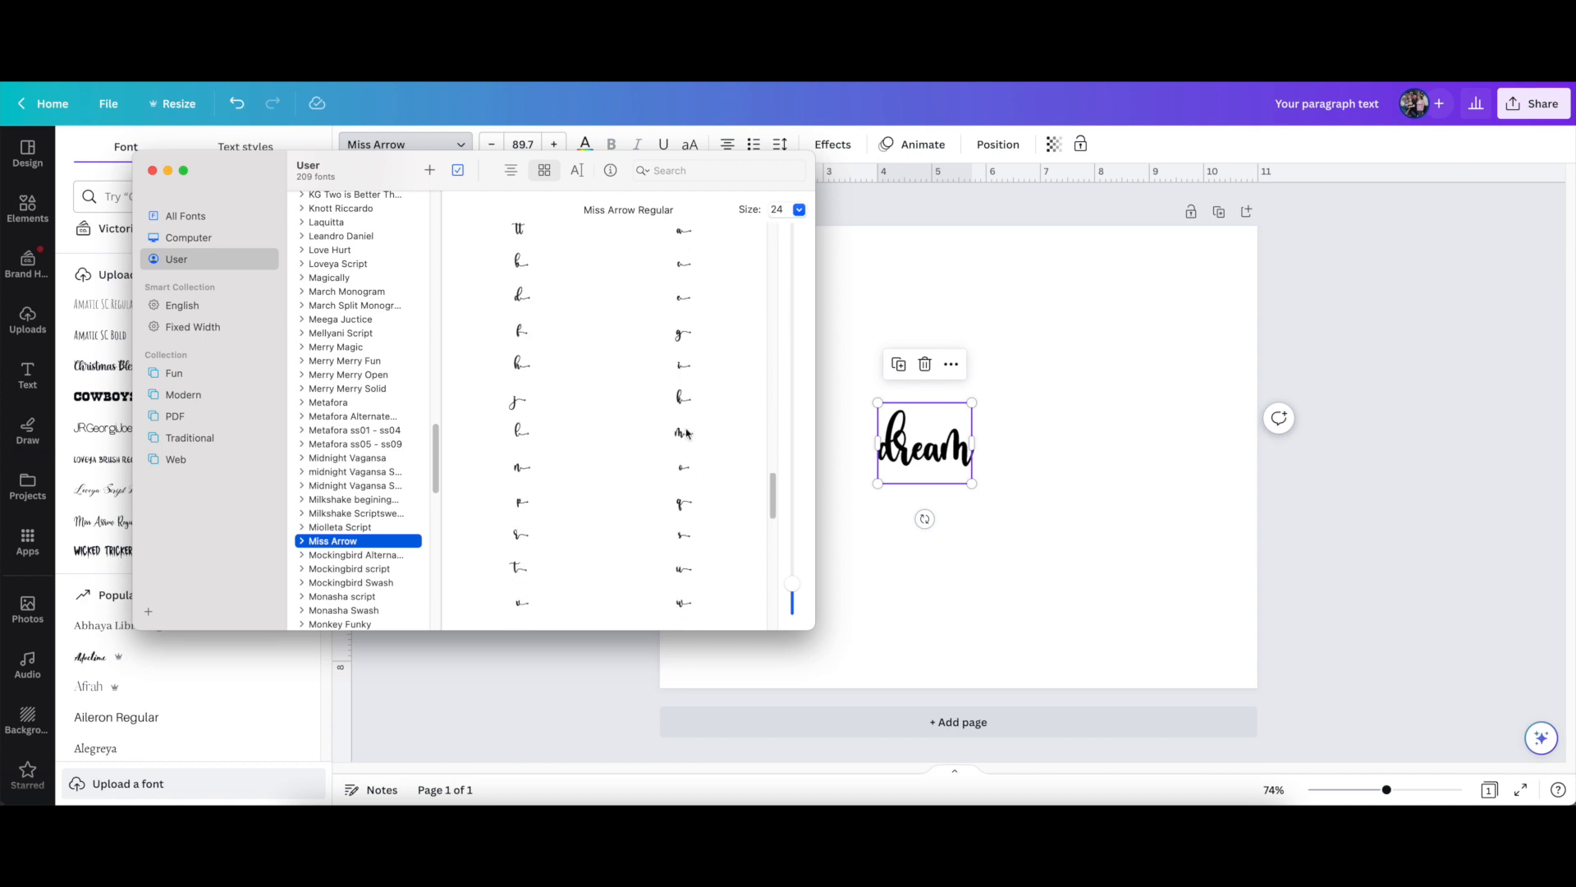
pyautogui.click(677, 444)
# Try a glyph preview size of 64 and return it to 24
pyautogui.click(800, 211)
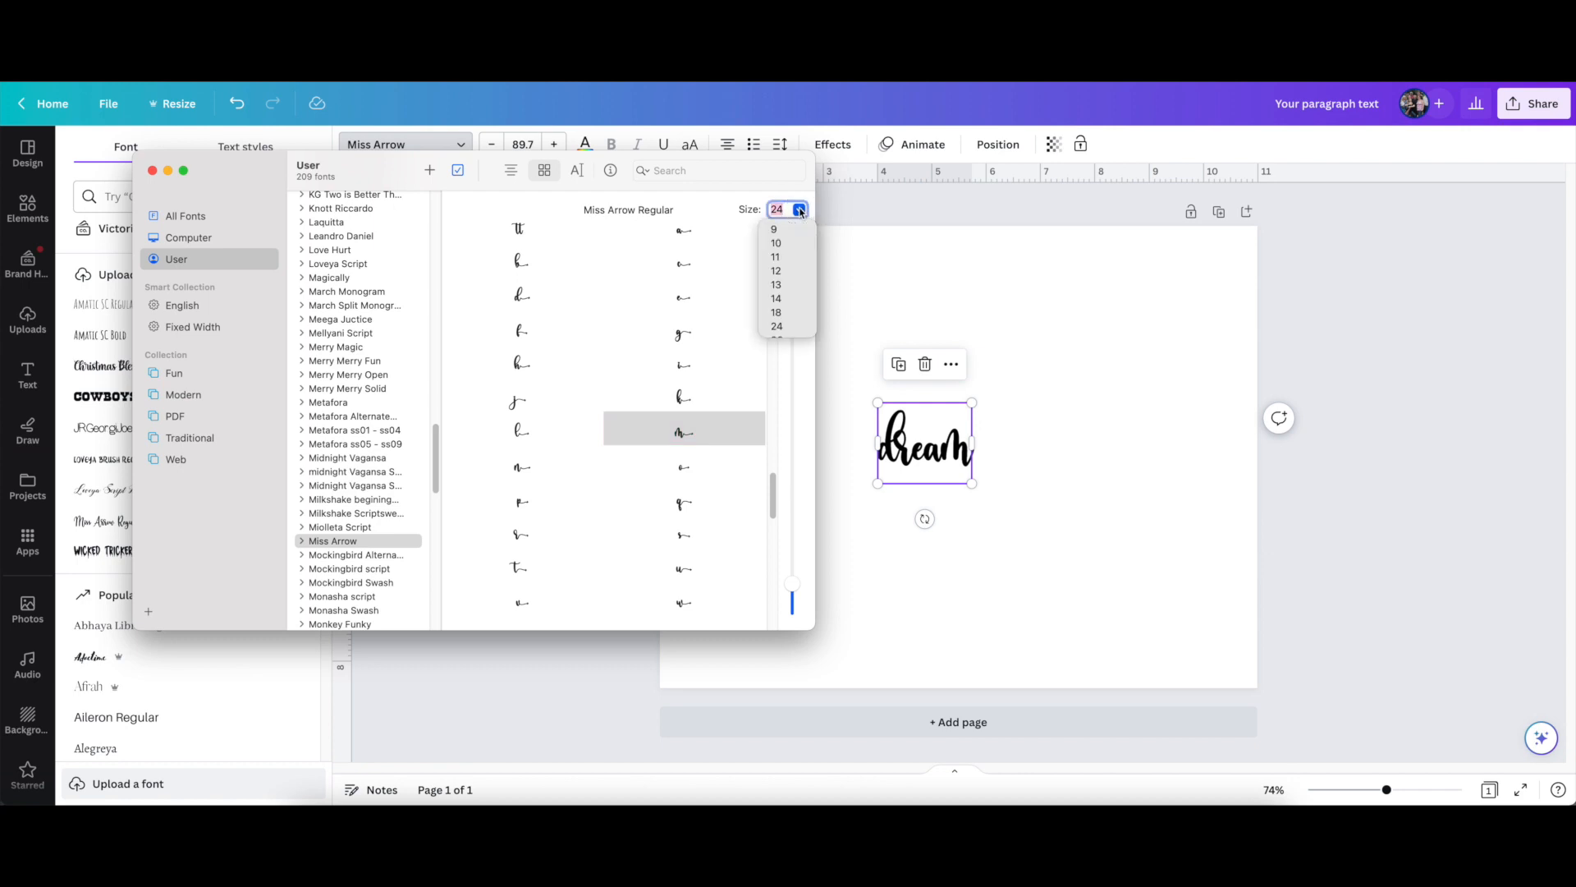
pyautogui.scroll(-3, 784, 327)
pyautogui.click(780, 274)
pyautogui.click(800, 211)
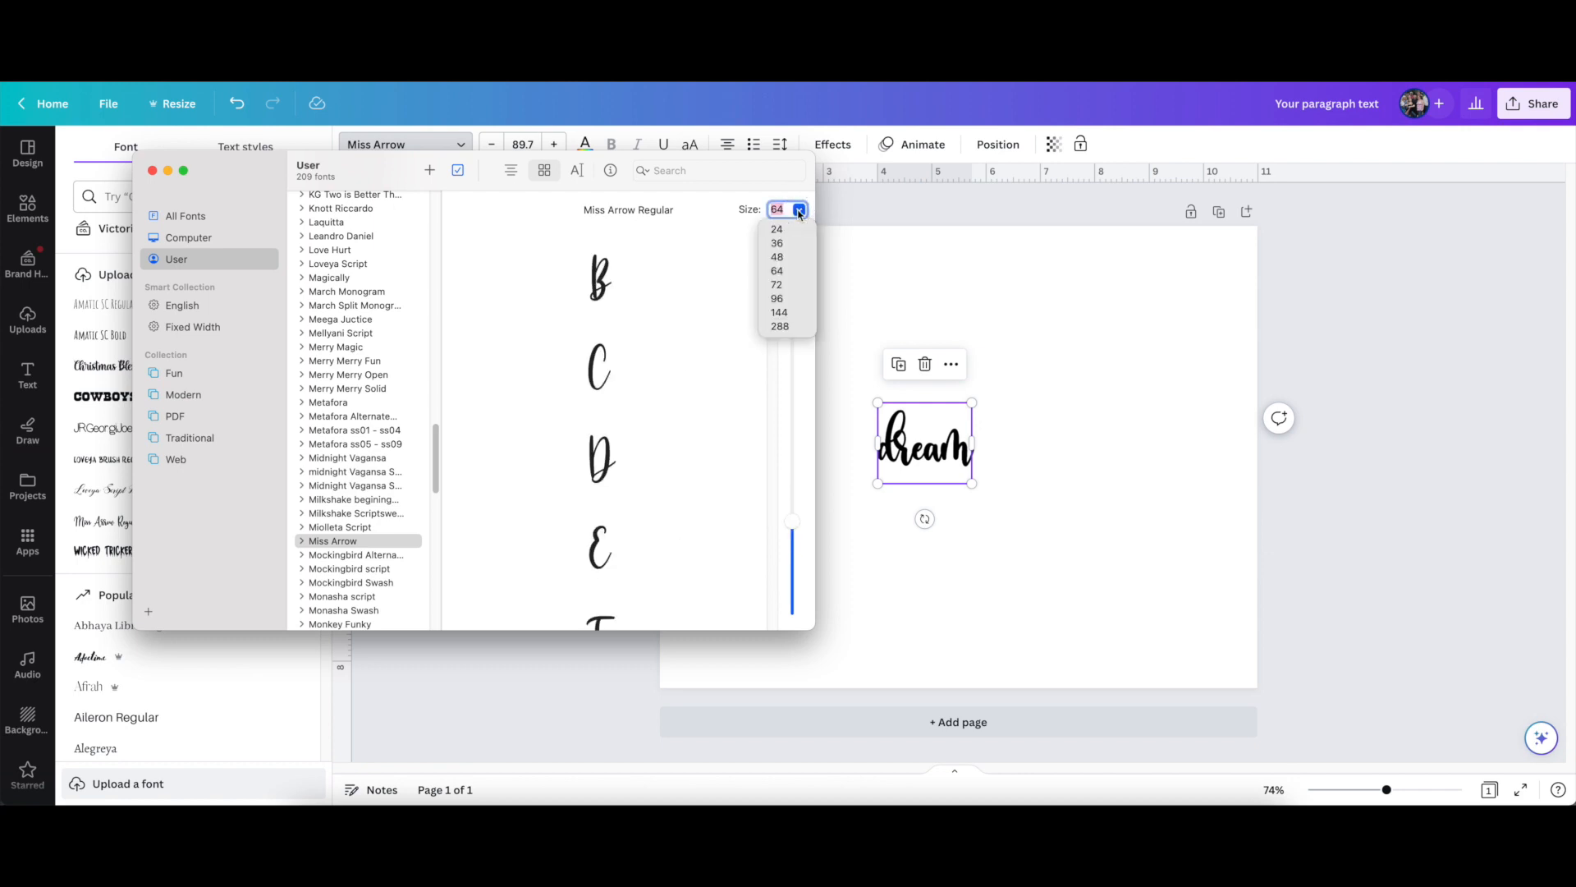
pyautogui.click(777, 229)
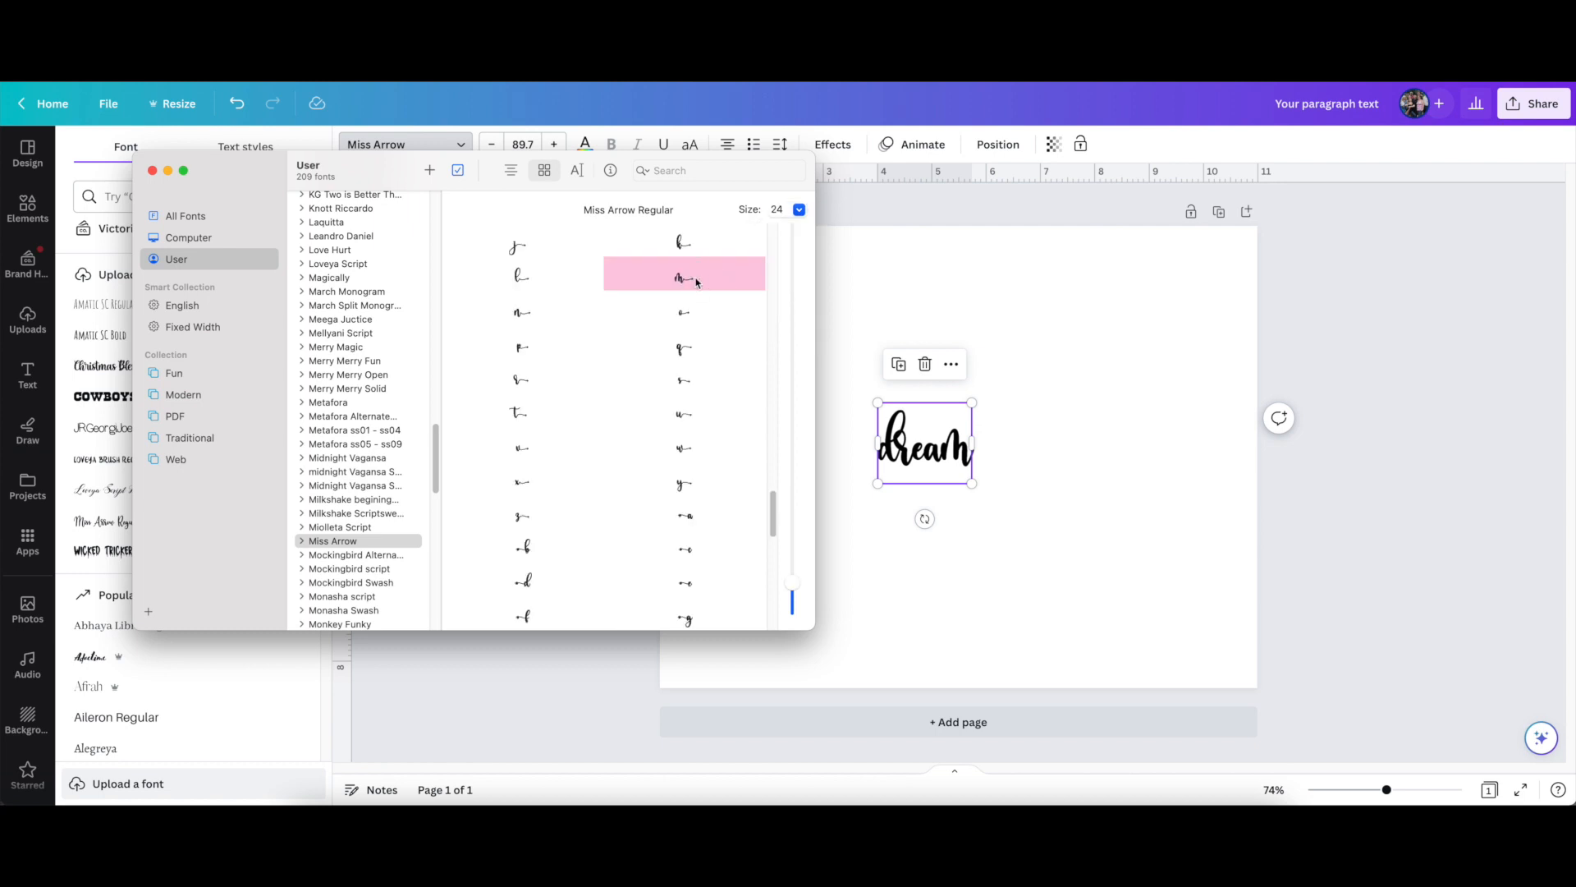
# Copy the selected m glyph and paste it over the final m of "dream" in the Canva design
pyautogui.click(969, 457)
pyautogui.click(959, 458)
pyautogui.moveTo(958, 455); pyautogui.dragTo(947, 455)
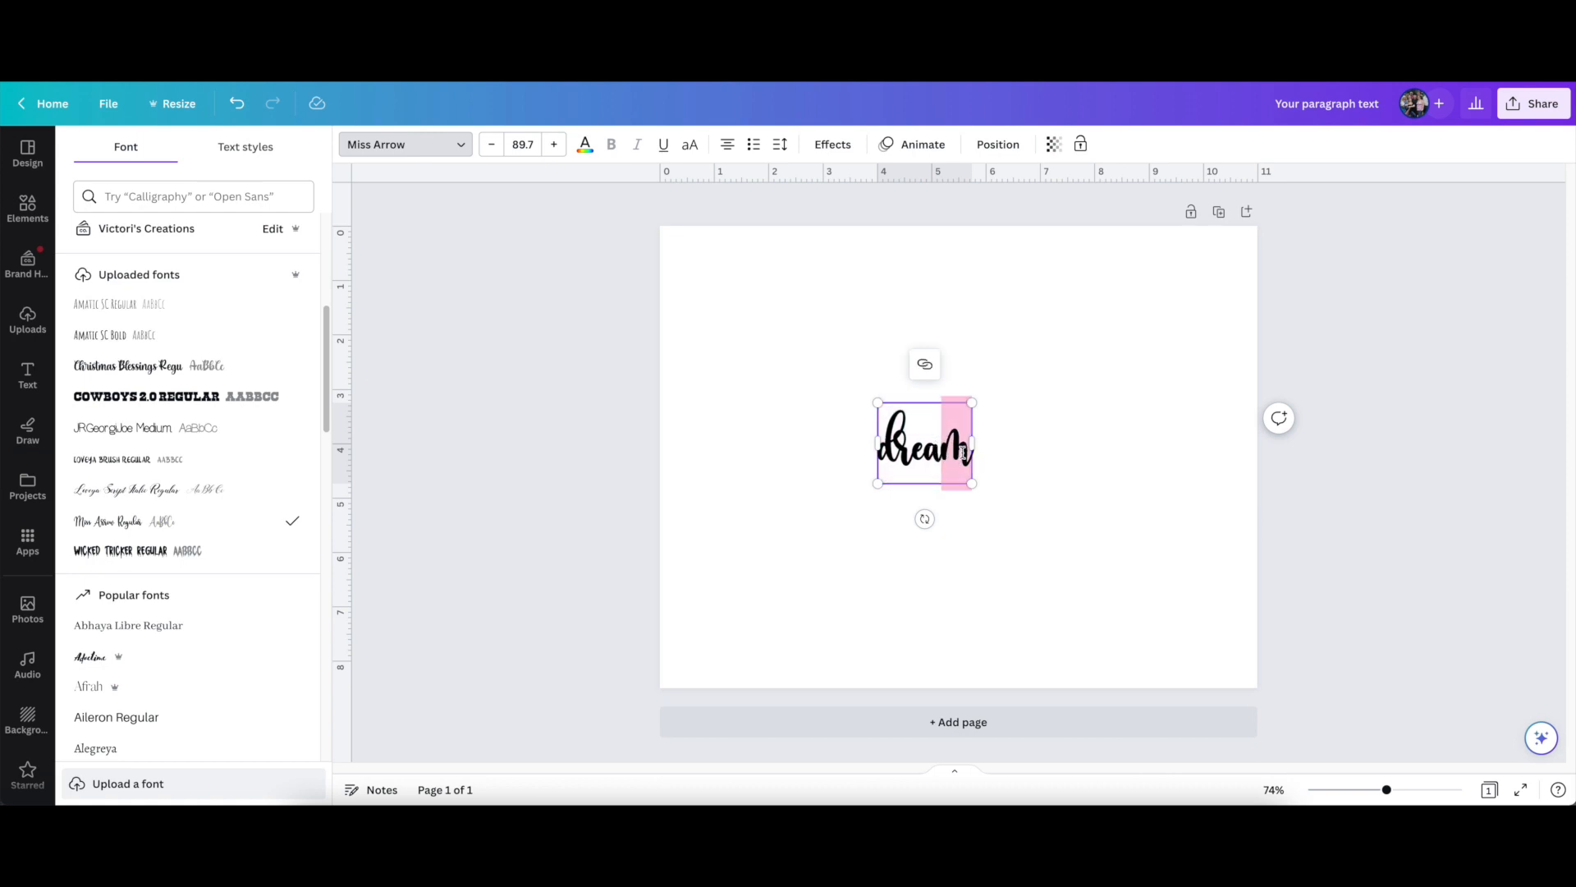
pyautogui.write('m')
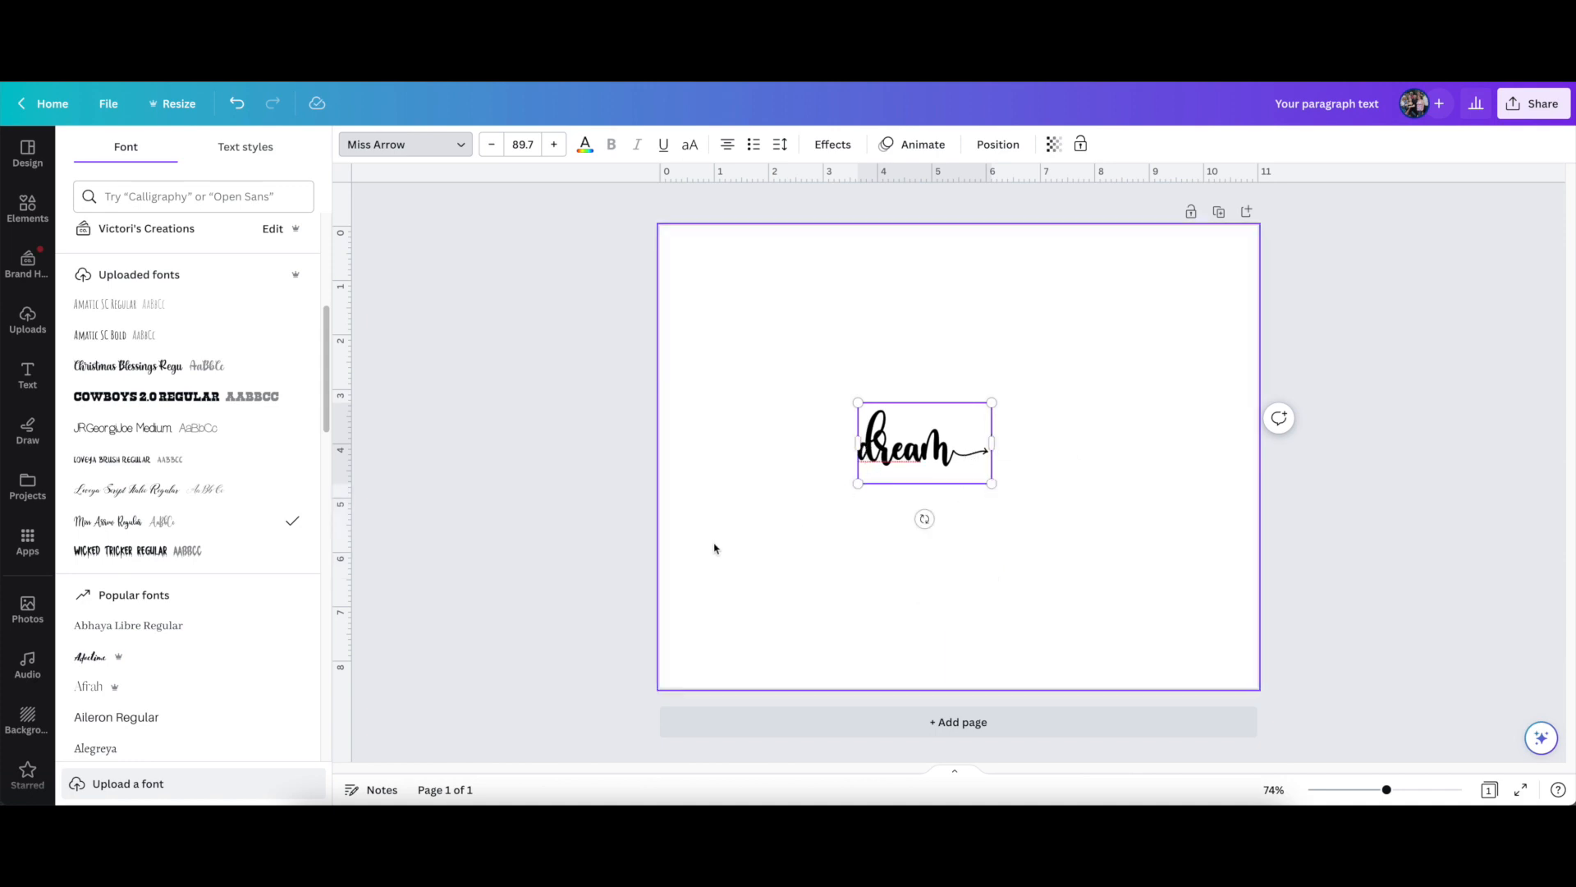
# Replace the first letter of "dream" with Miss Arrow's leading-arrow d glyph from Font Book and widen the text box to fit one line
pyautogui.press('super+Tab')
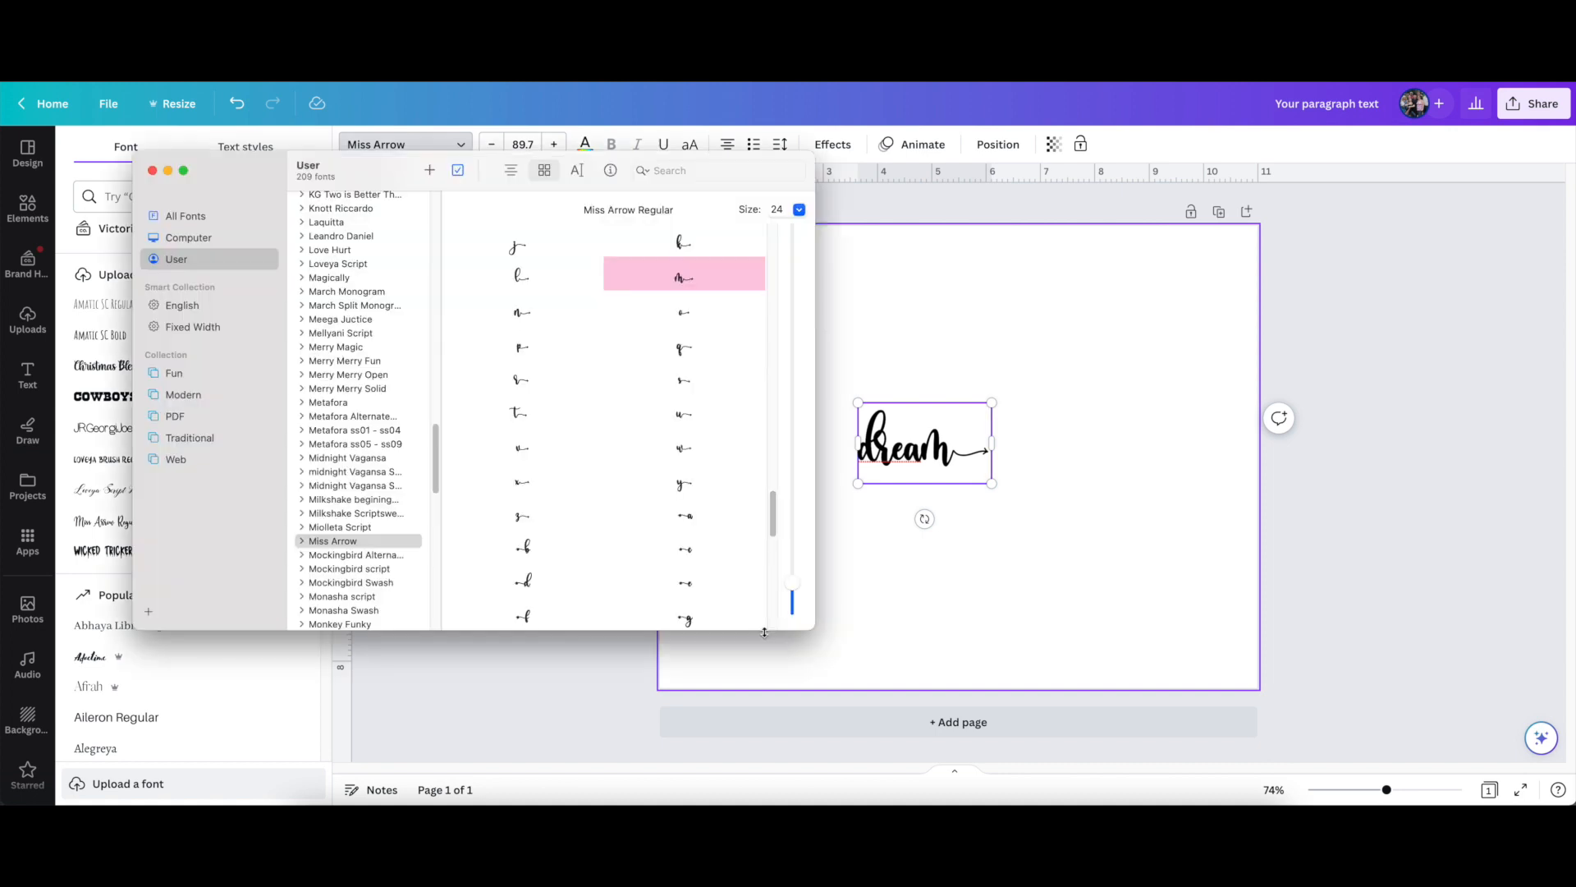
pyautogui.click(597, 353)
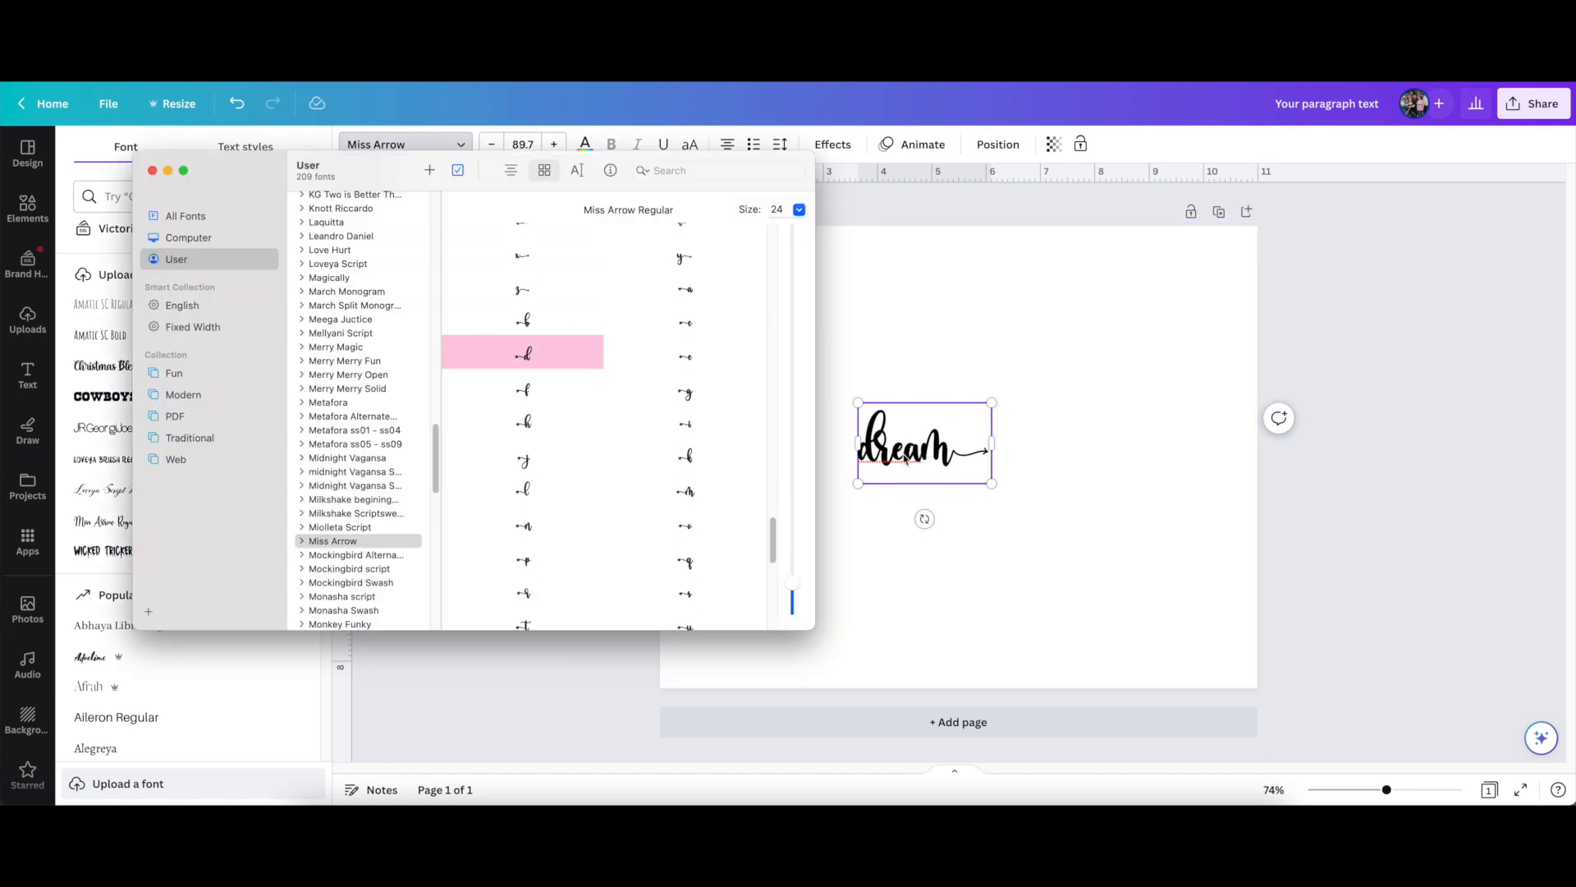
pyautogui.press('super+c')
pyautogui.press('super+Tab')
pyautogui.press('super+v')
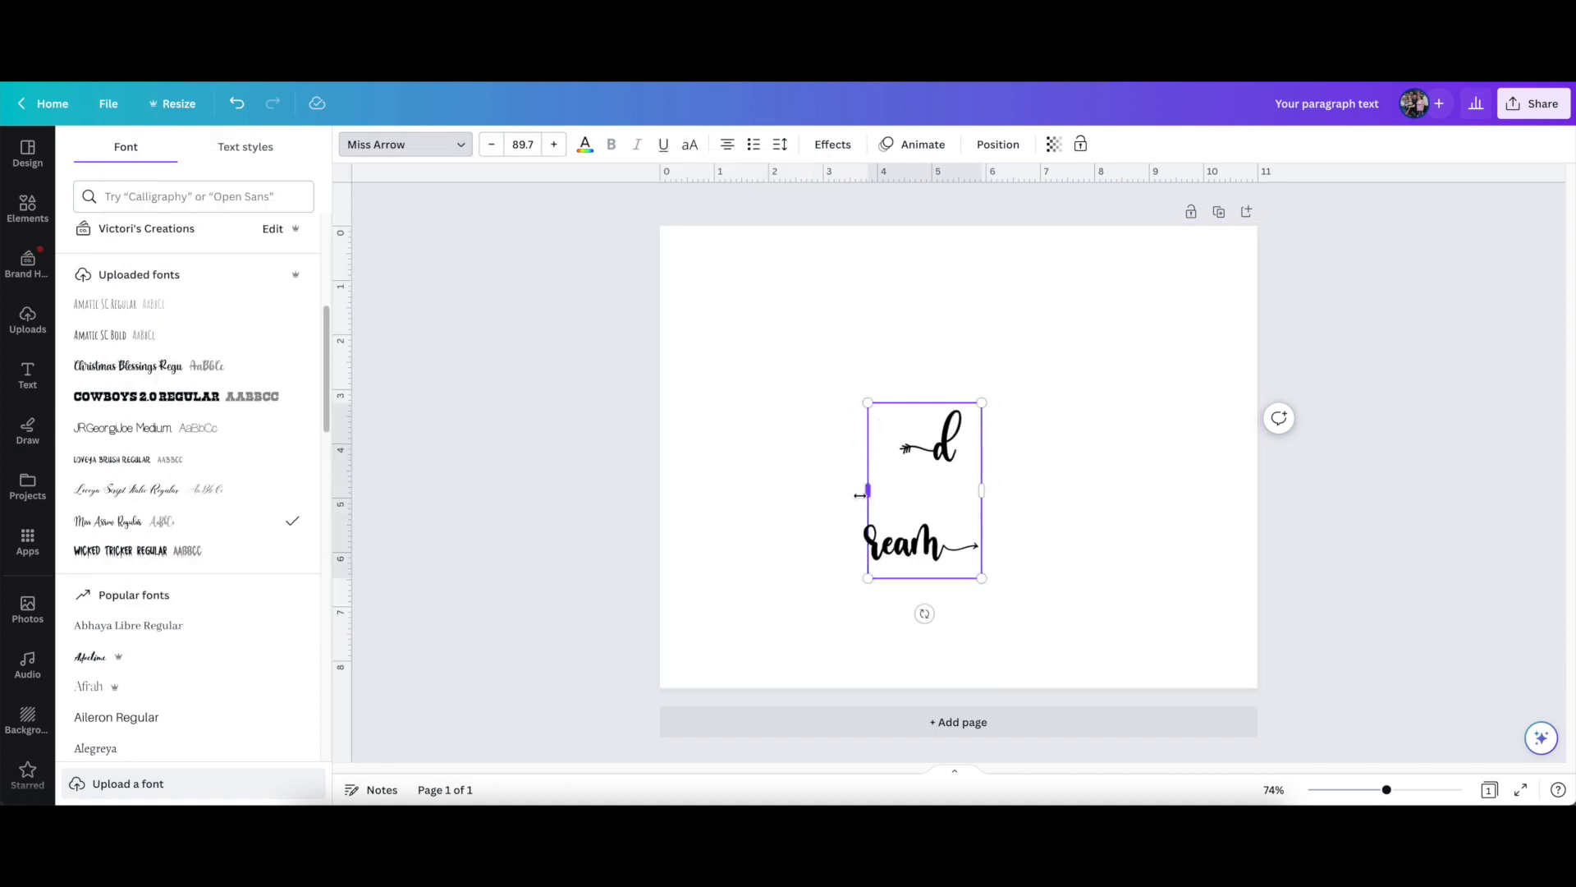
pyautogui.moveTo(868, 490); pyautogui.dragTo(761, 491)
pyautogui.moveTo(968, 435); pyautogui.dragTo(1038, 433)
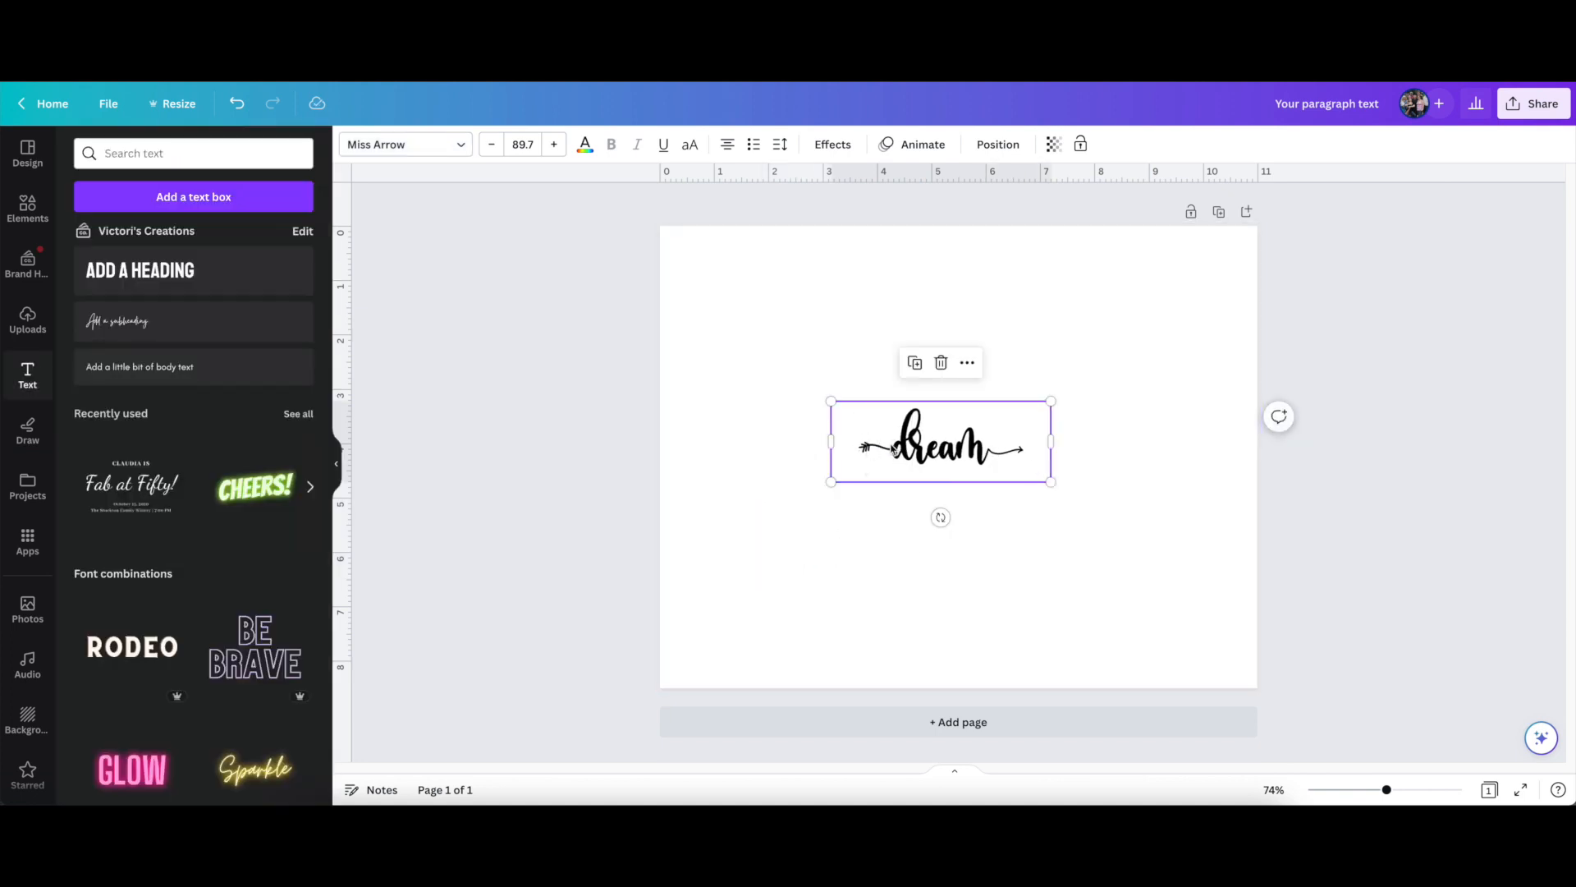
# Enlarge the "dream" text proportionally until the lettering nearly spans the page width, at a font size of about 303
pyautogui.moveTo(831, 401); pyautogui.dragTo(694, 294)
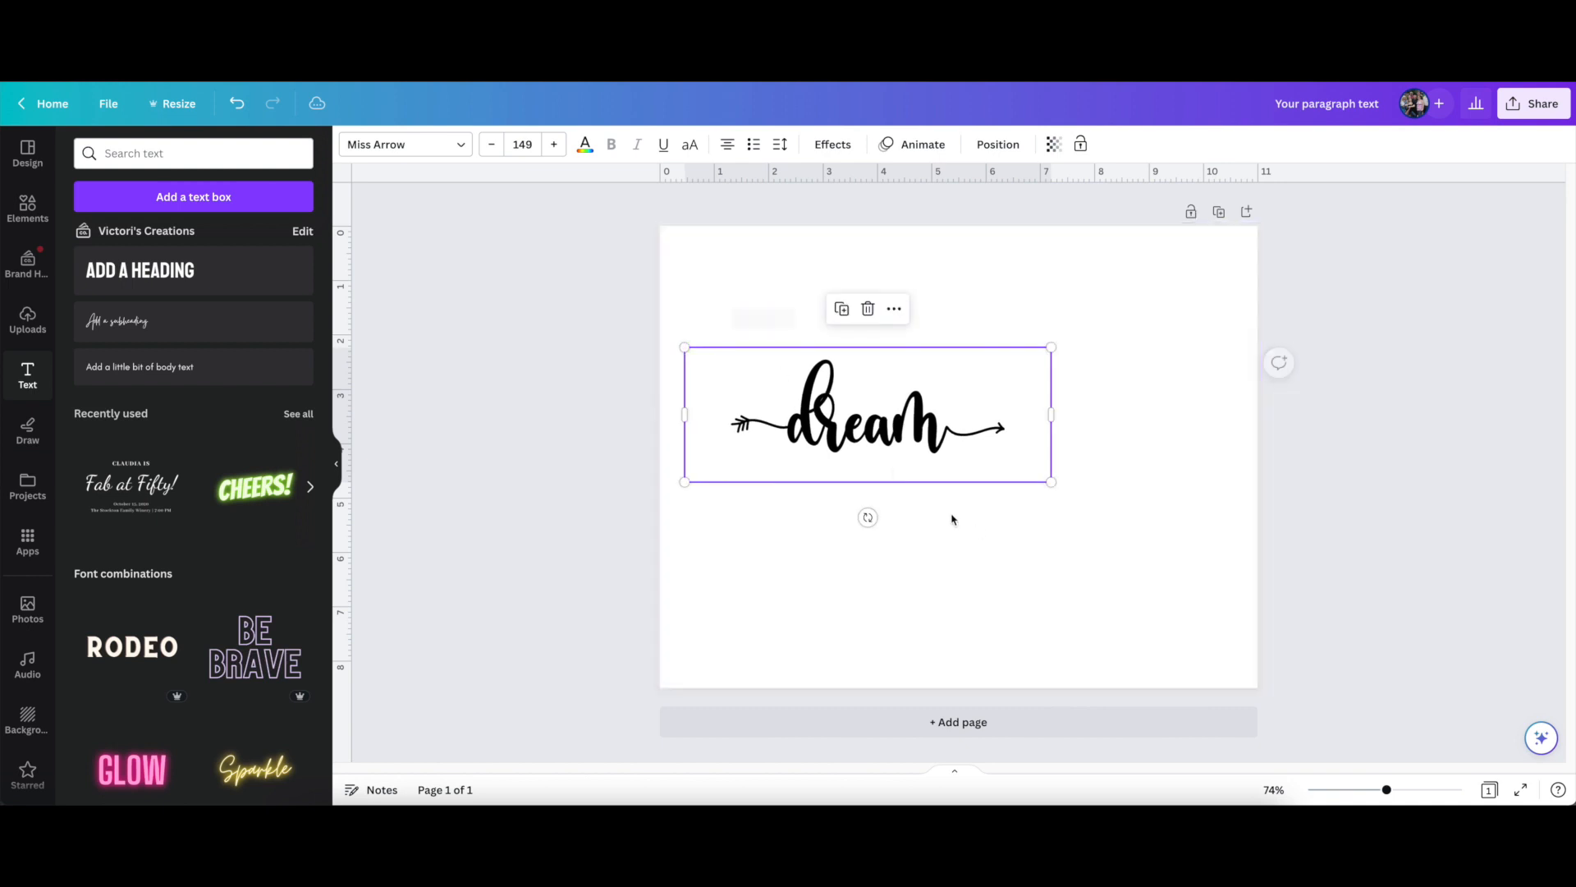
pyautogui.moveTo(1051, 482); pyautogui.dragTo(1303, 642)
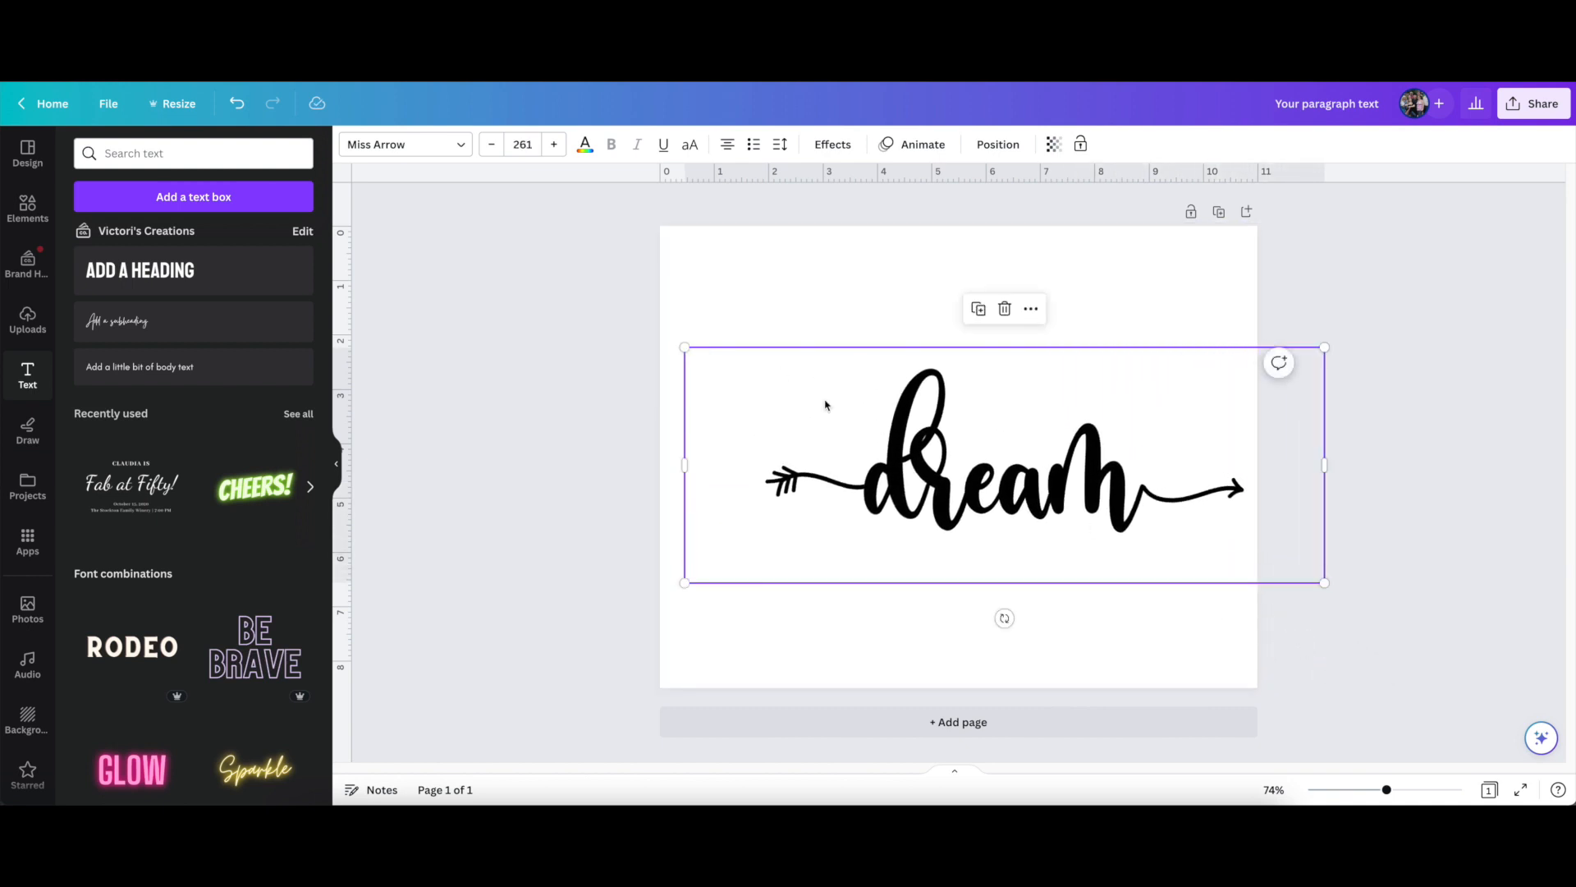
pyautogui.moveTo(688, 352); pyautogui.dragTo(588, 316)
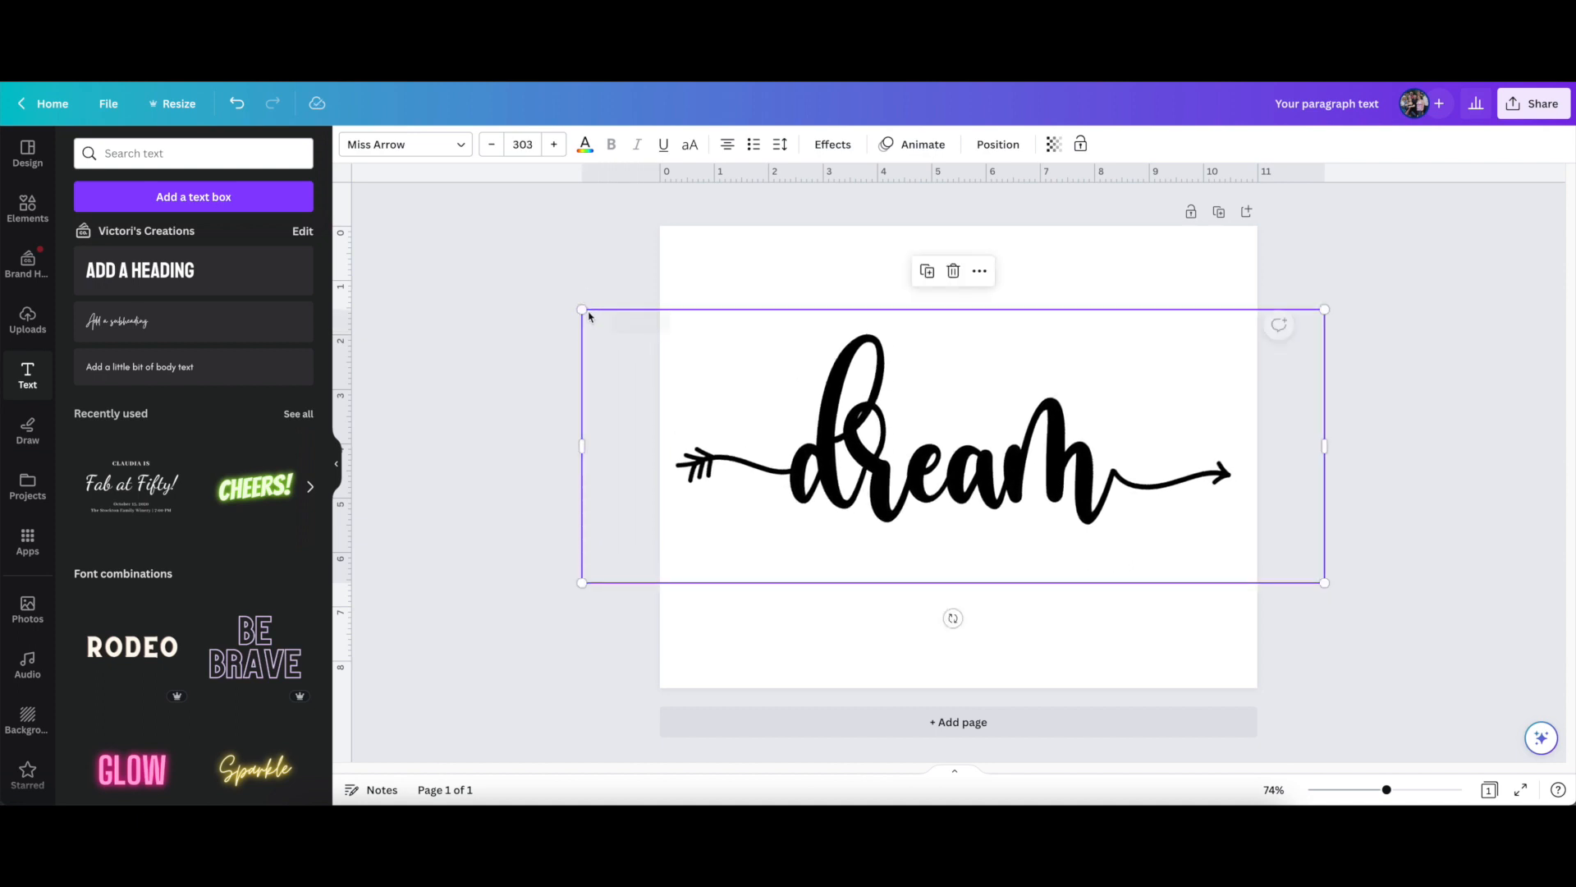
# Set the font size of the "dream" text to 305
pyautogui.click(493, 145)
pyautogui.click(522, 146)
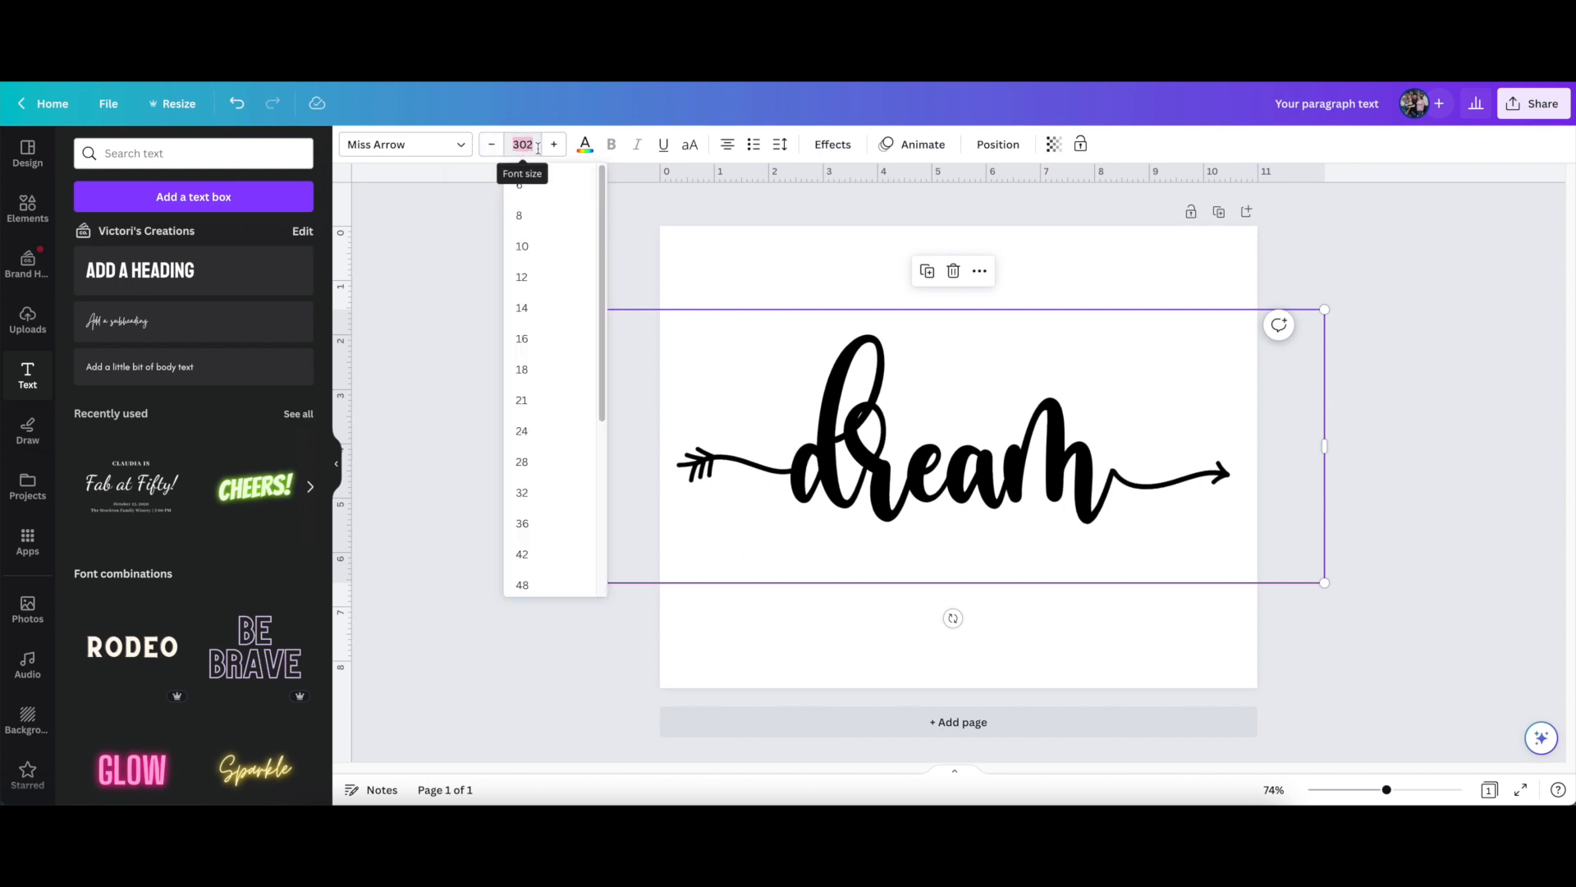
pyautogui.press('BackSpace')
pyautogui.write('30')
pyautogui.press('Return')
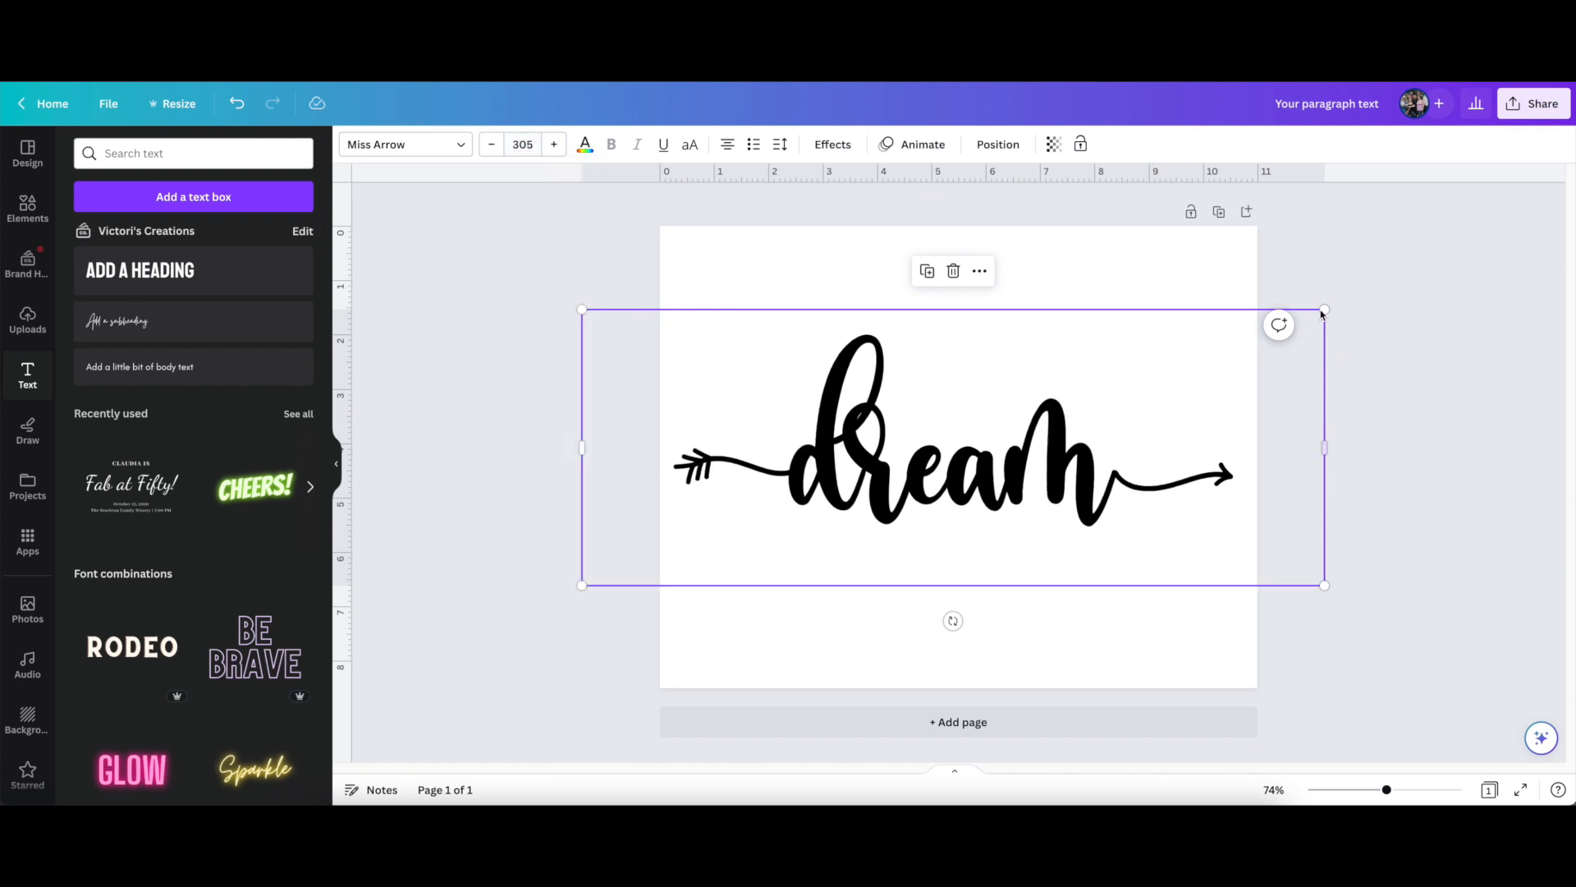
# Enlarge the "dream" text to a font size of about 316, centre it on the page and deselect it
pyautogui.moveTo(1325, 310); pyautogui.dragTo(1338, 305)
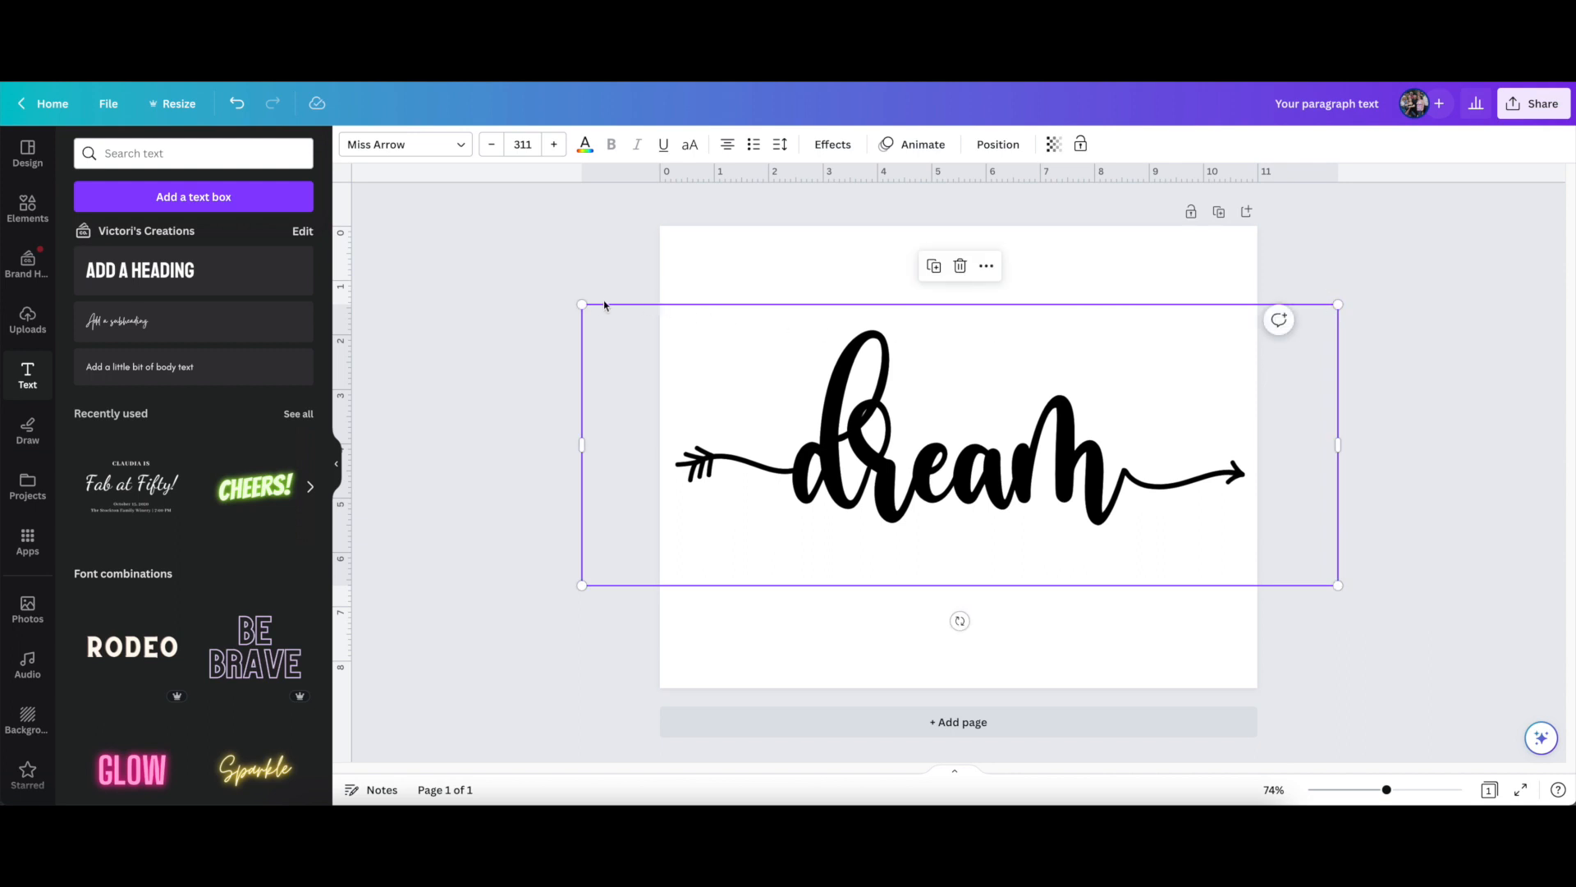
pyautogui.moveTo(582, 304); pyautogui.dragTo(569, 299)
pyautogui.moveTo(880, 491)
pyautogui.mouseDown()
pyautogui.moveTo(885, 462)
pyautogui.moveTo(885, 506)
pyautogui.mouseUp()
pyautogui.click(537, 476)
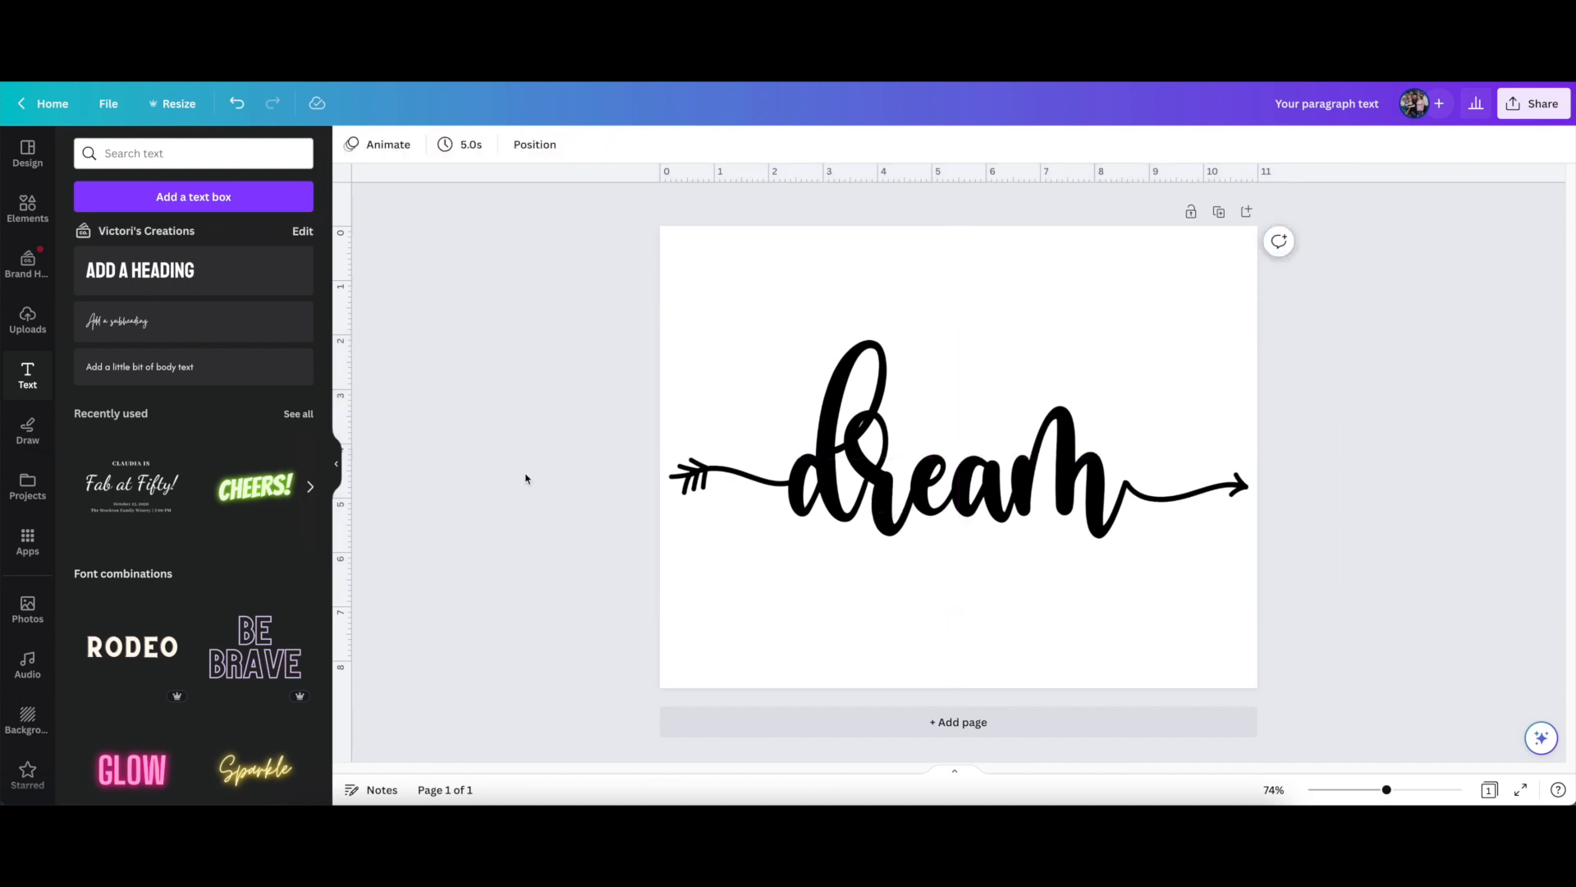
# Select the "dream" text and search the available fonts for "bold", looking through the matching typefaces
pyautogui.click(753, 353)
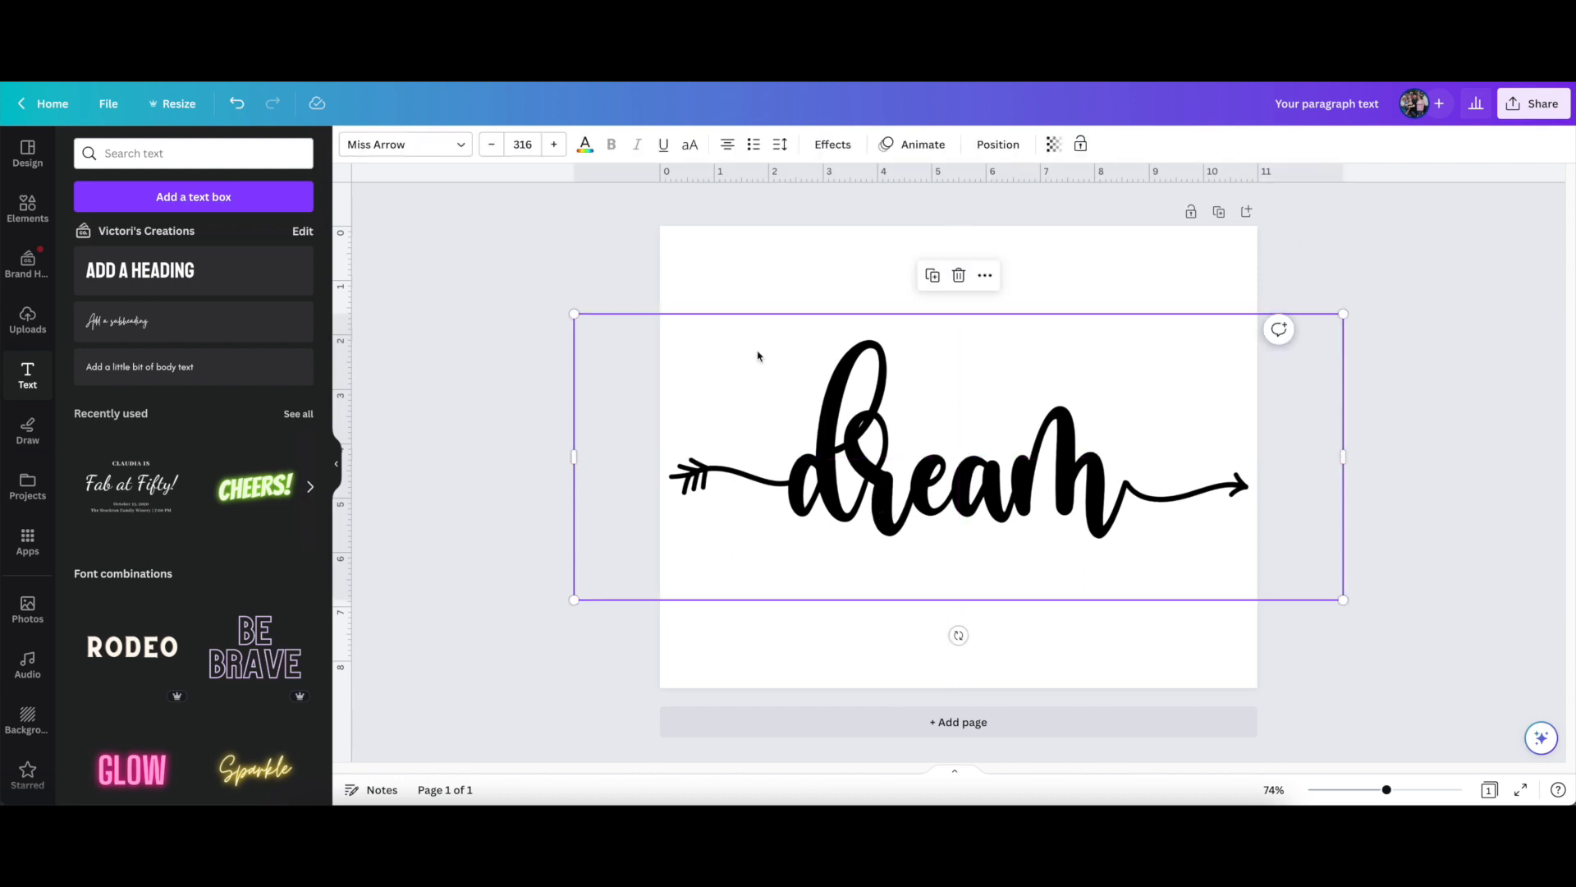
pyautogui.click(456, 145)
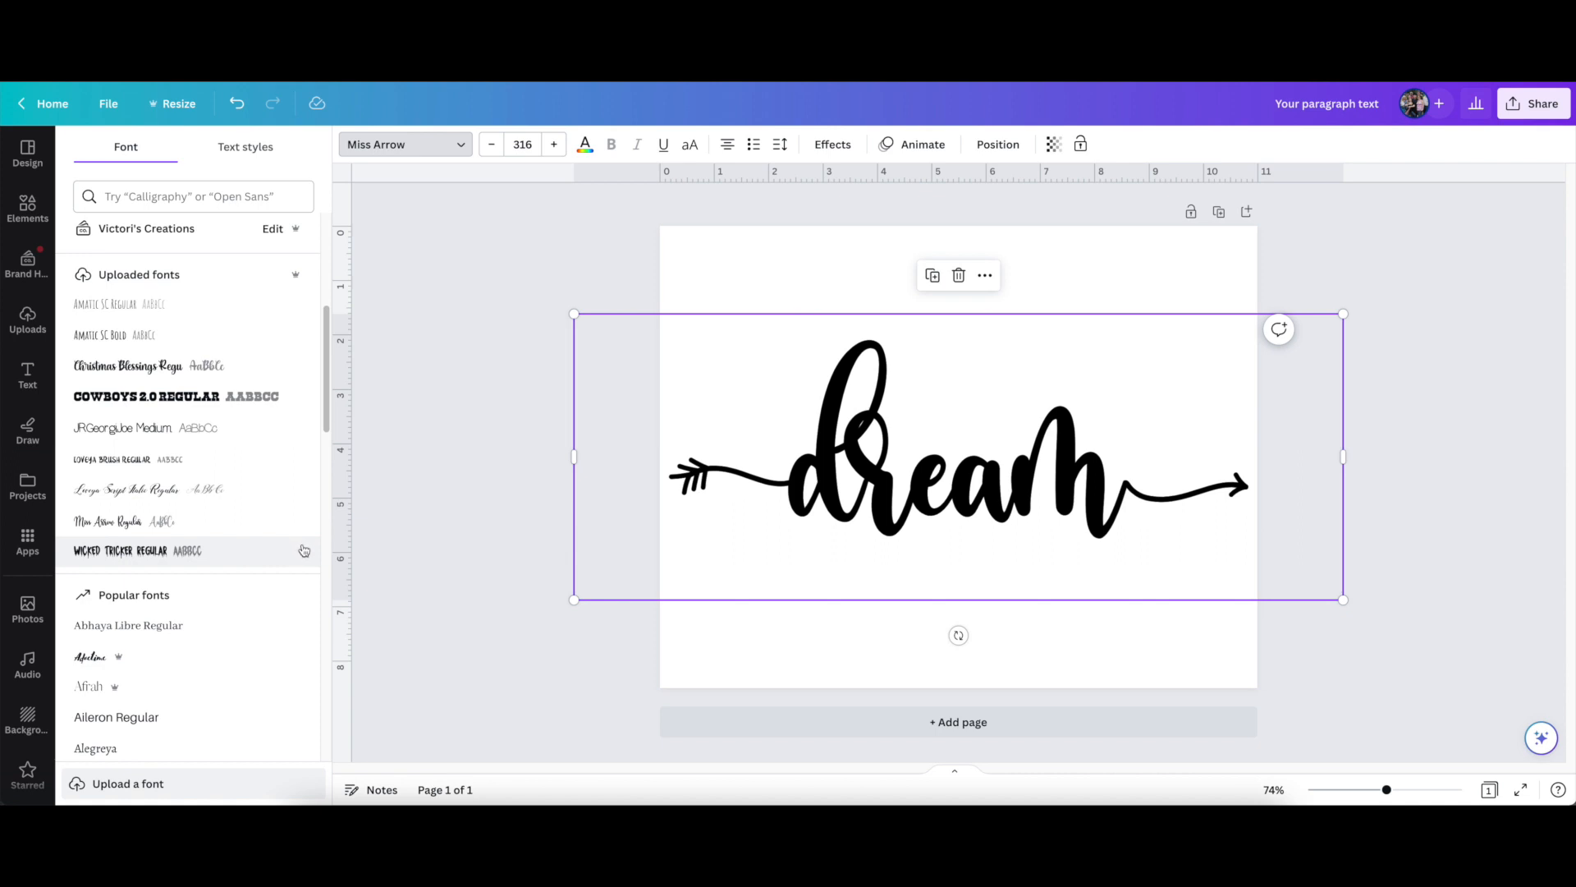
pyautogui.click(148, 198)
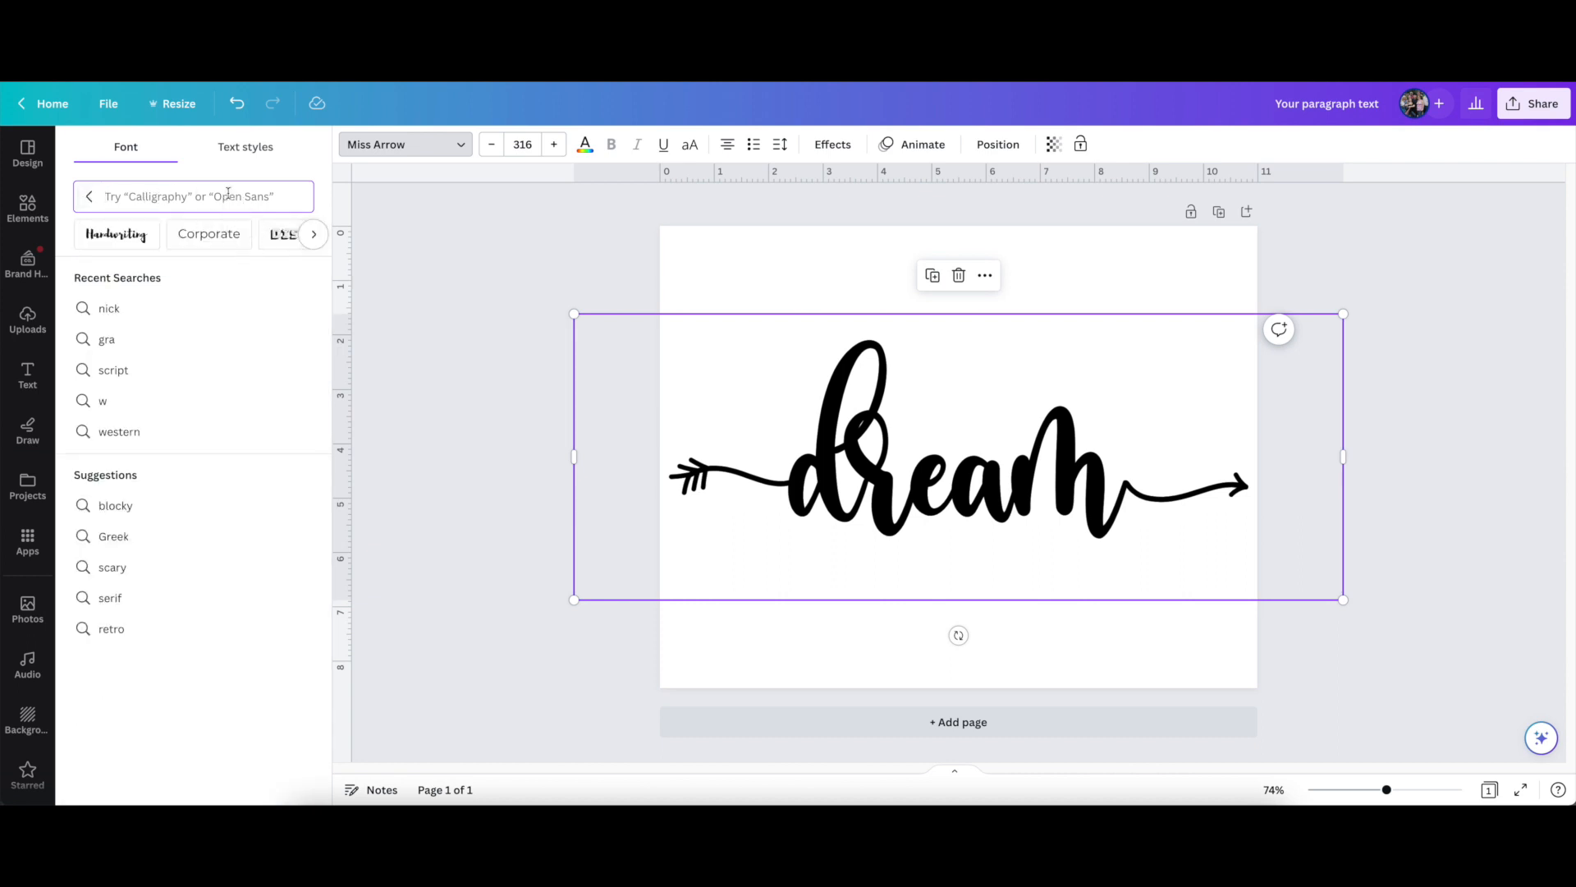
pyautogui.write('bold')
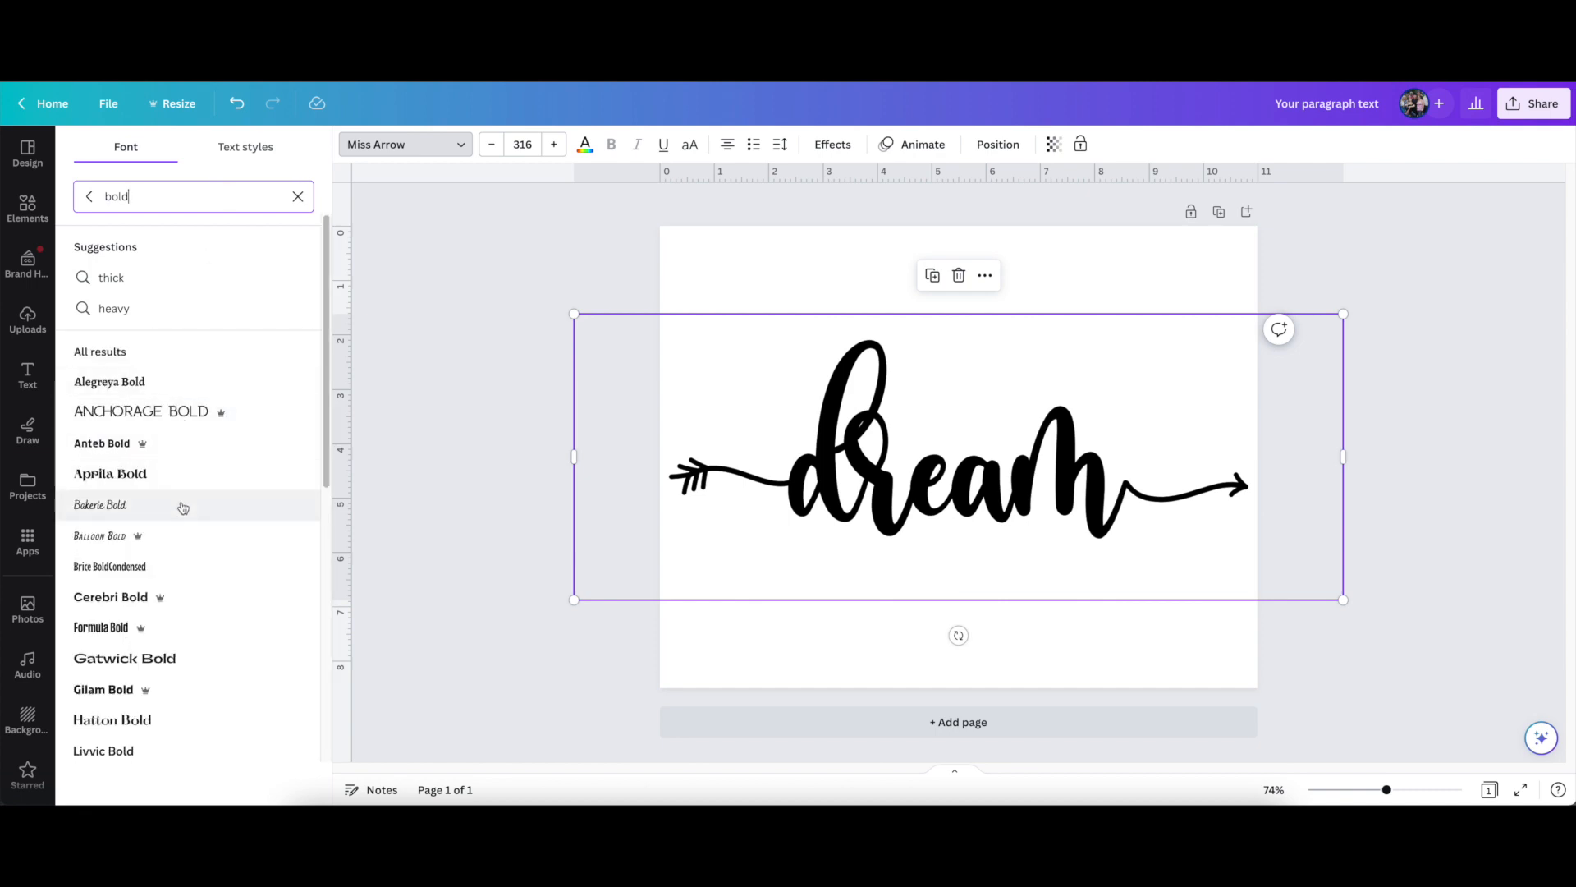
pyautogui.scroll(-5, 189, 633)
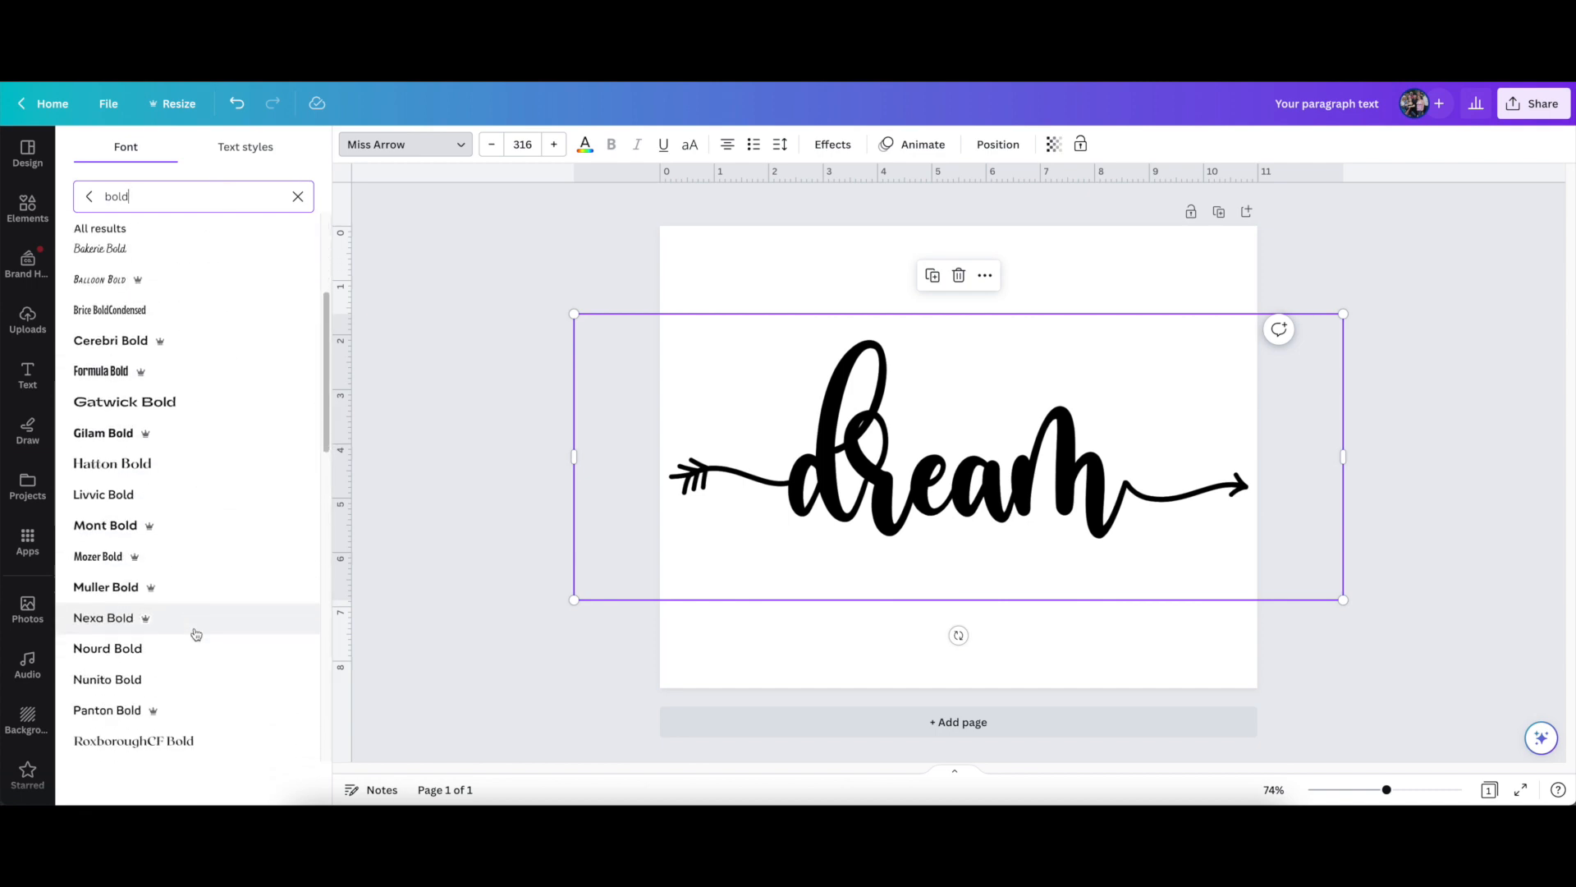
pyautogui.scroll(6, 194, 633)
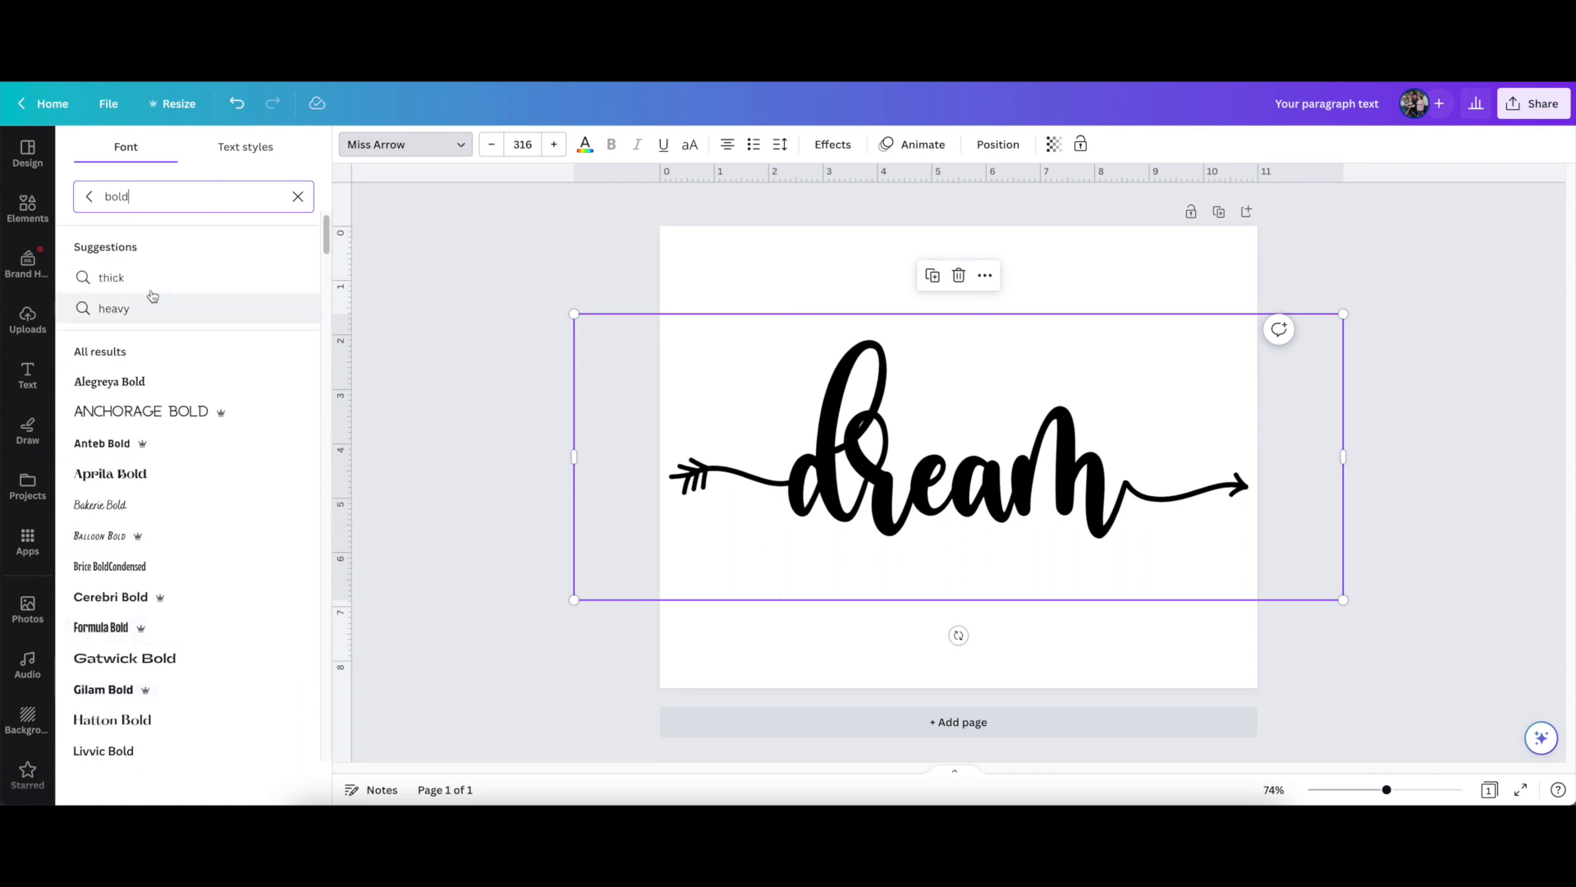
# Search the available fonts for "script" and look through the matching typefaces
pyautogui.moveTo(140, 198); pyautogui.dragTo(102, 198)
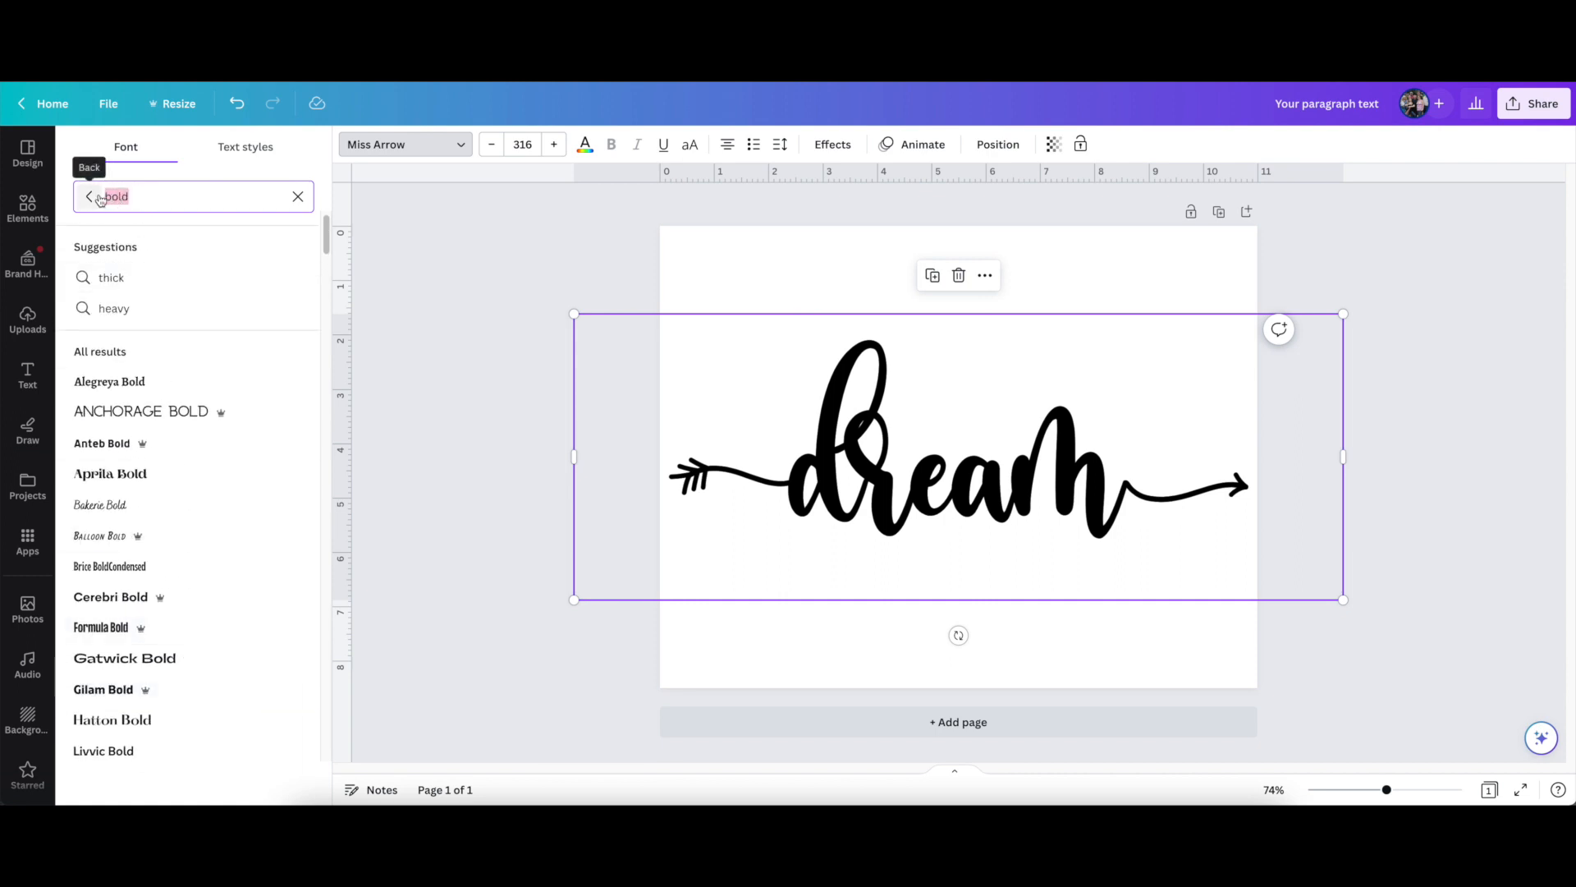
pyautogui.write('scropt')
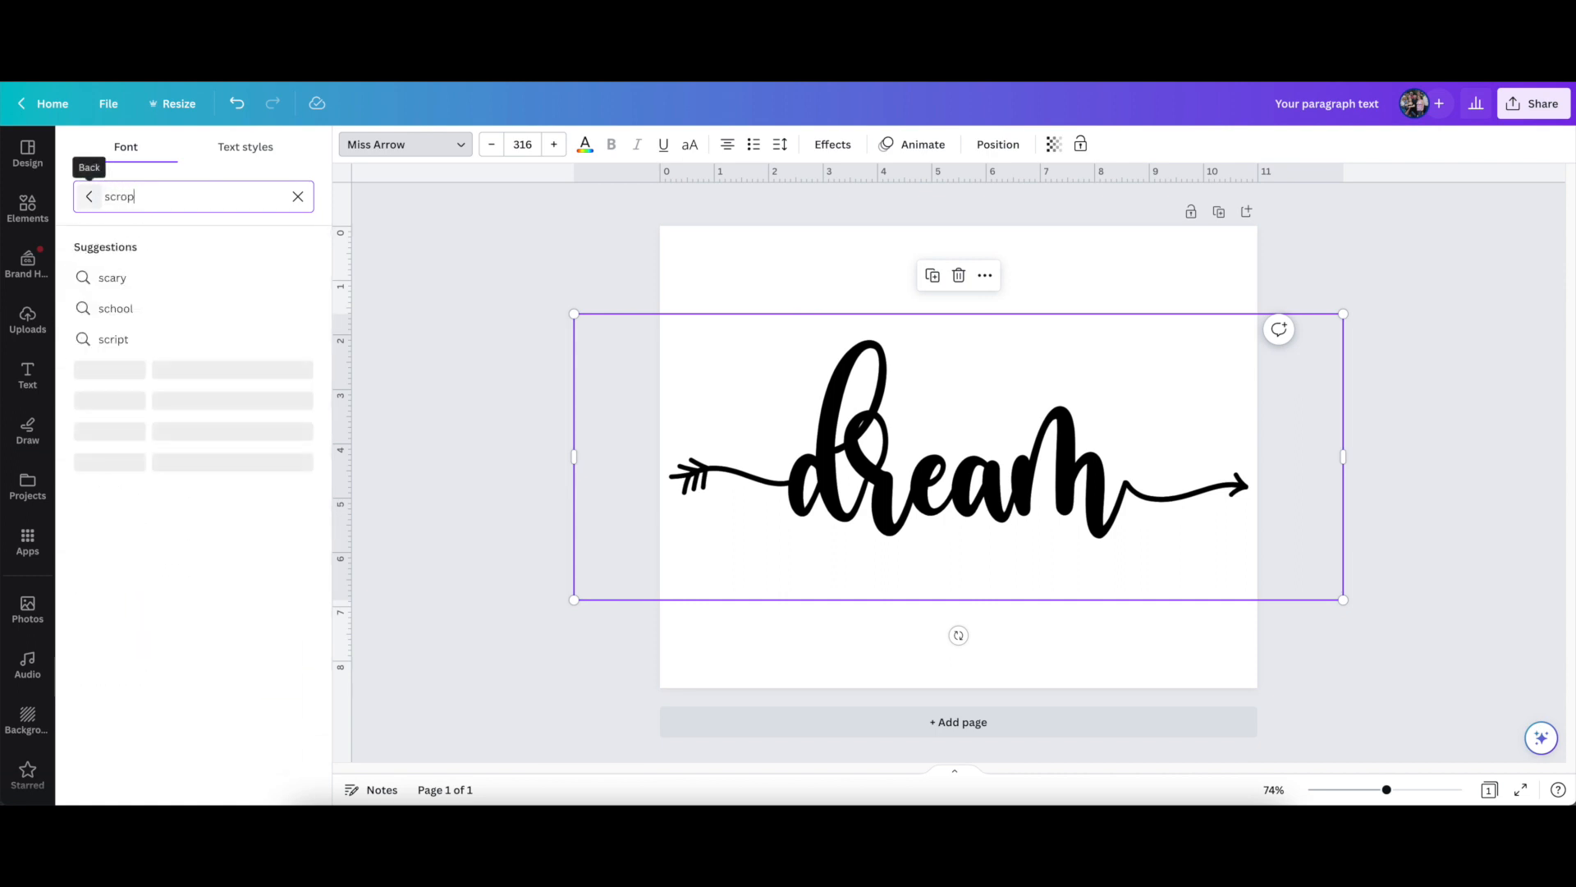
pyautogui.press('BackSpace')
pyautogui.press('BackSpace')
pyautogui.press('BackSpace')
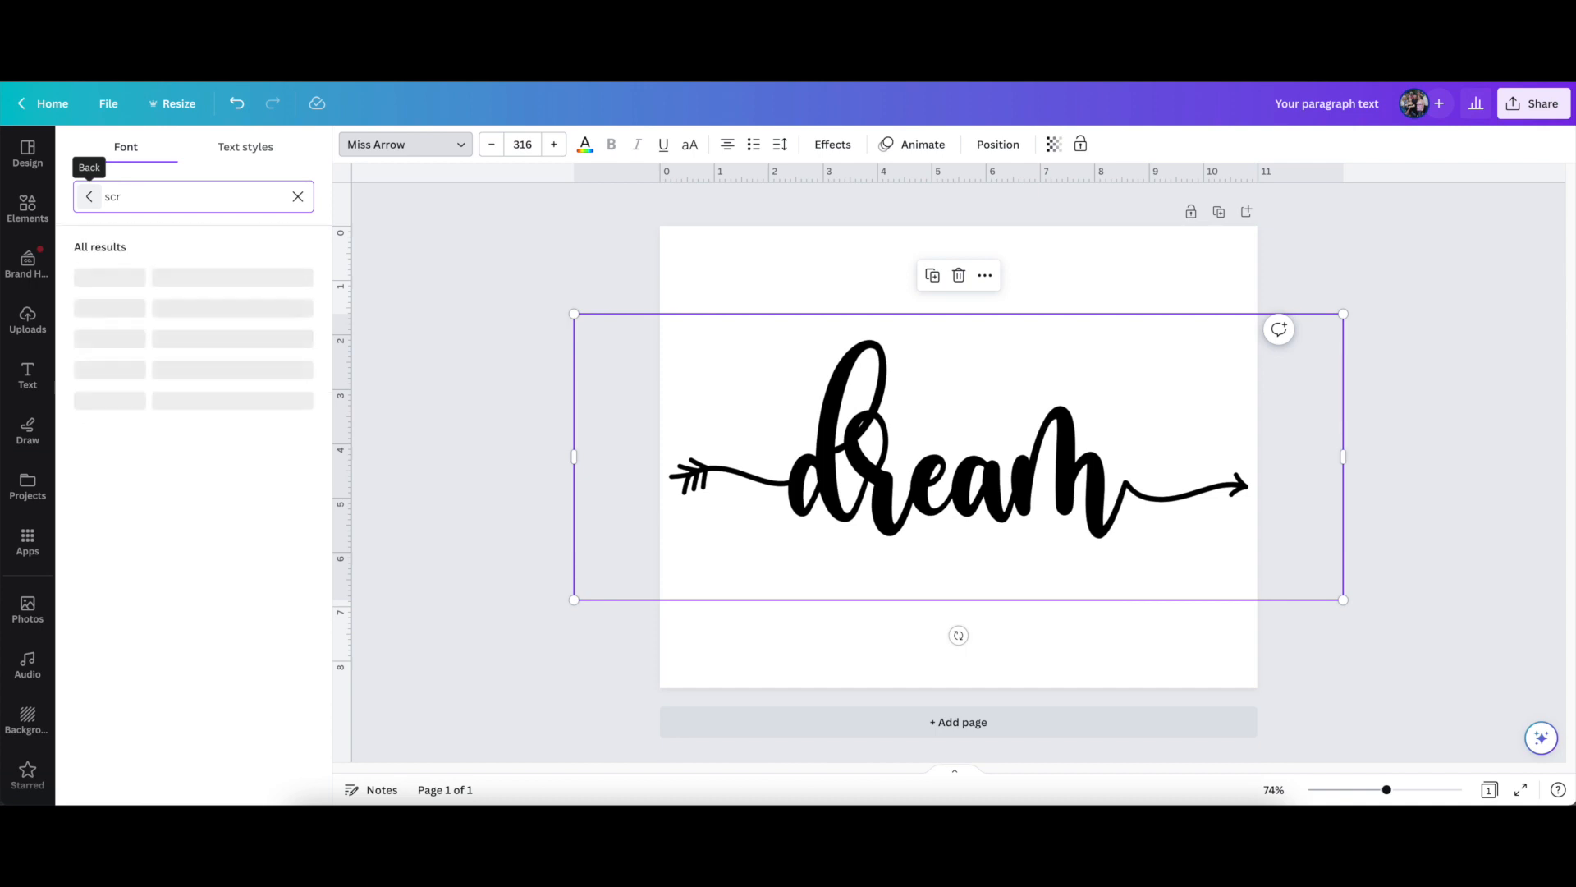
pyautogui.write('ipt')
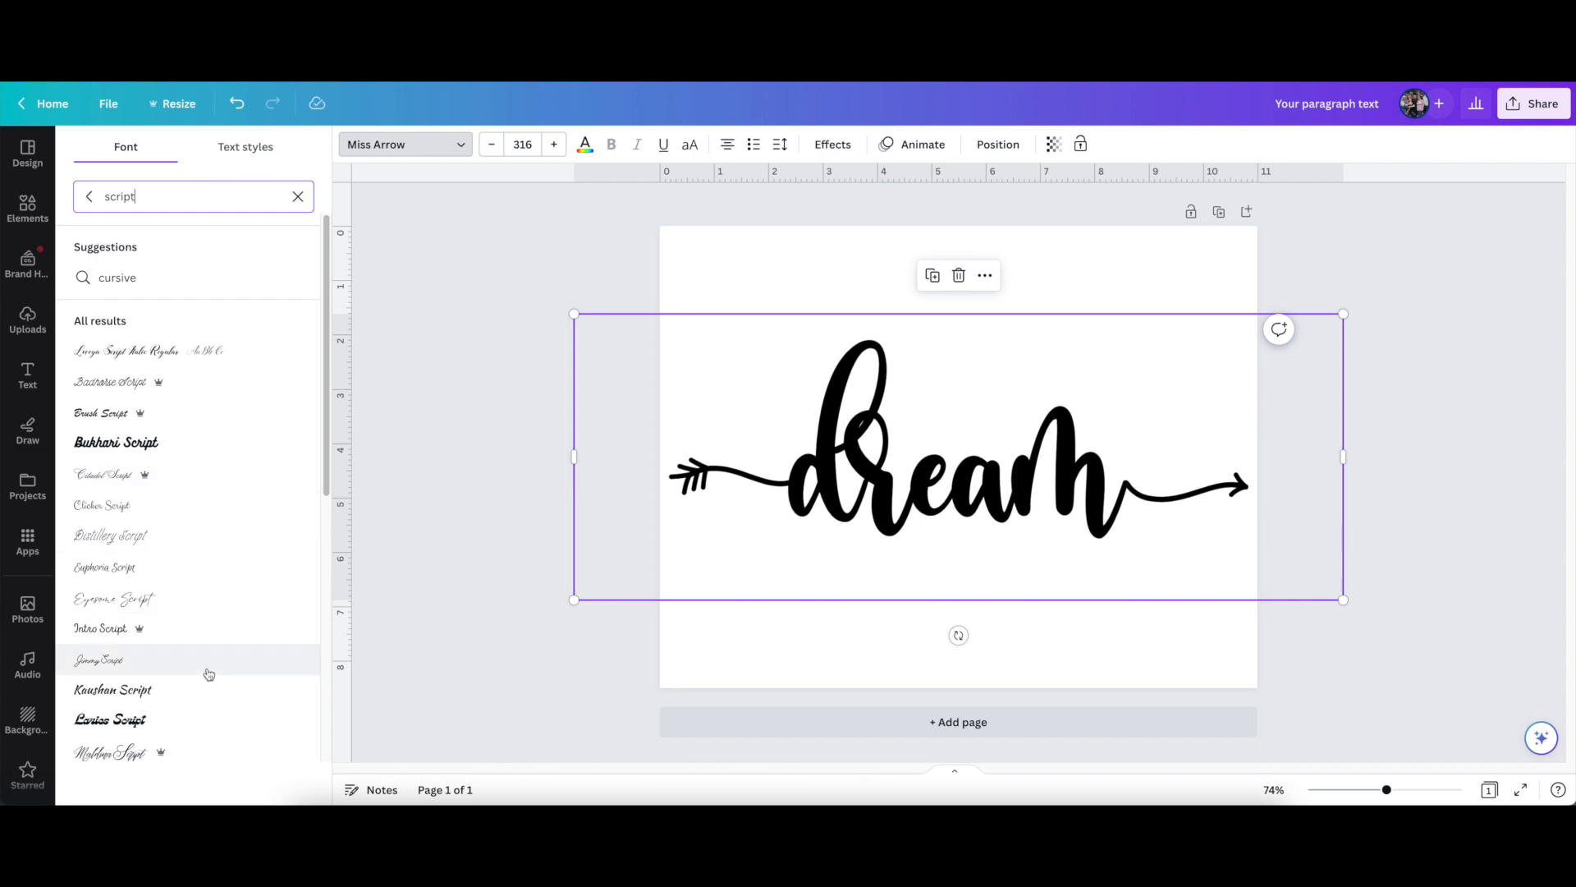
pyautogui.scroll(-5, 218, 454)
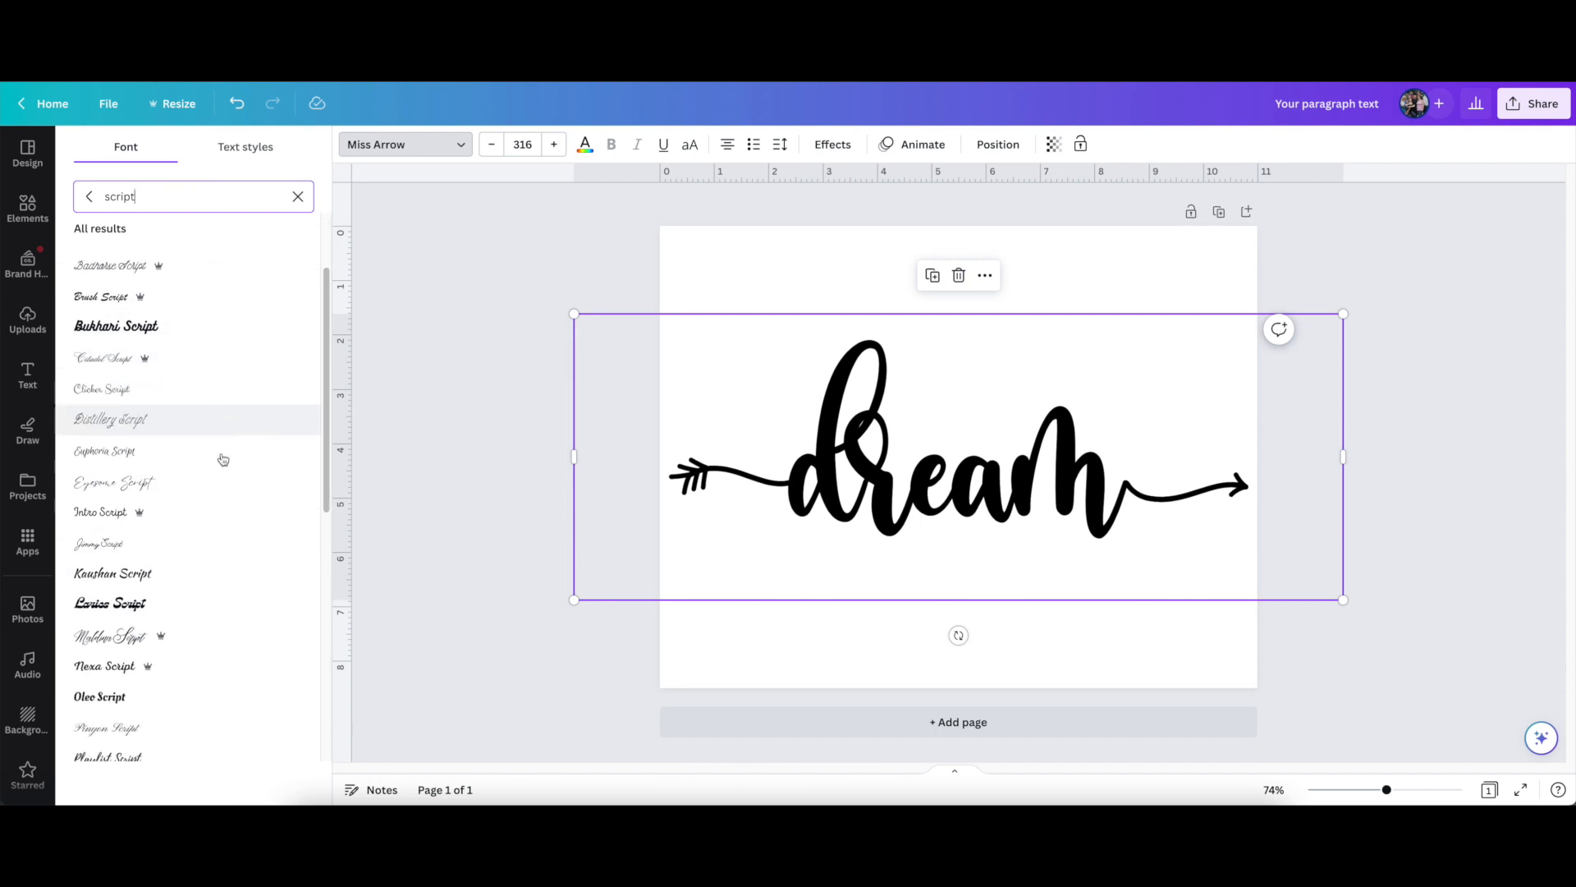
pyautogui.scroll(-4, 222, 458)
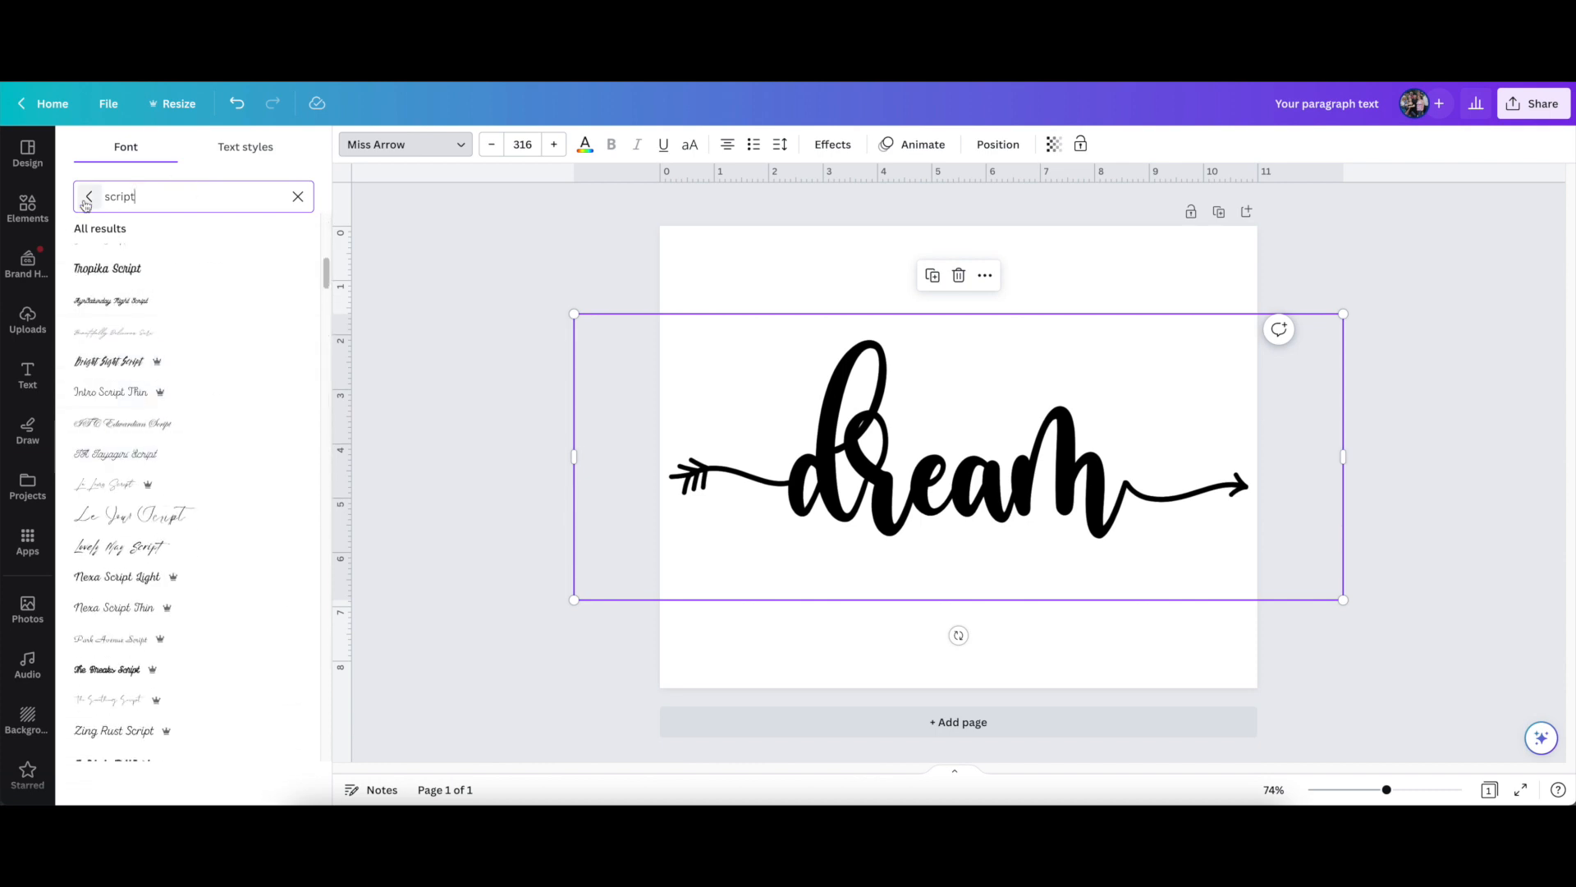
# Clear the font search, review the document, recently used and uploaded fonts, and deselect the text
pyautogui.click(298, 198)
pyautogui.click(99, 292)
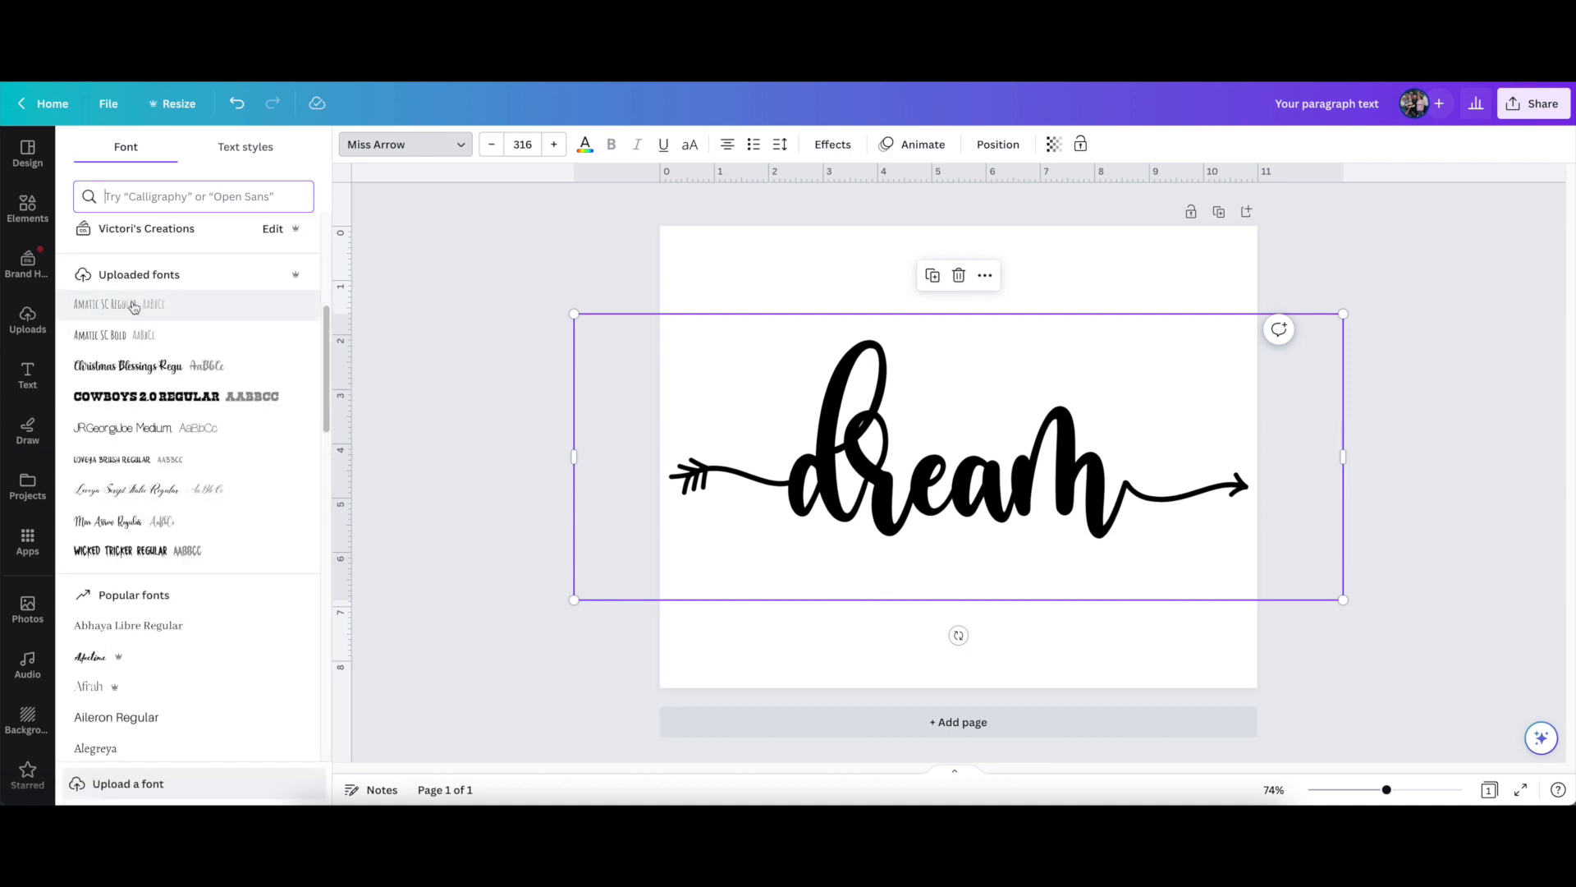
pyautogui.moveTo(324, 332)
pyautogui.mouseDown()
pyautogui.moveTo(320, 690)
pyautogui.moveTo(320, 317)
pyautogui.mouseUp()
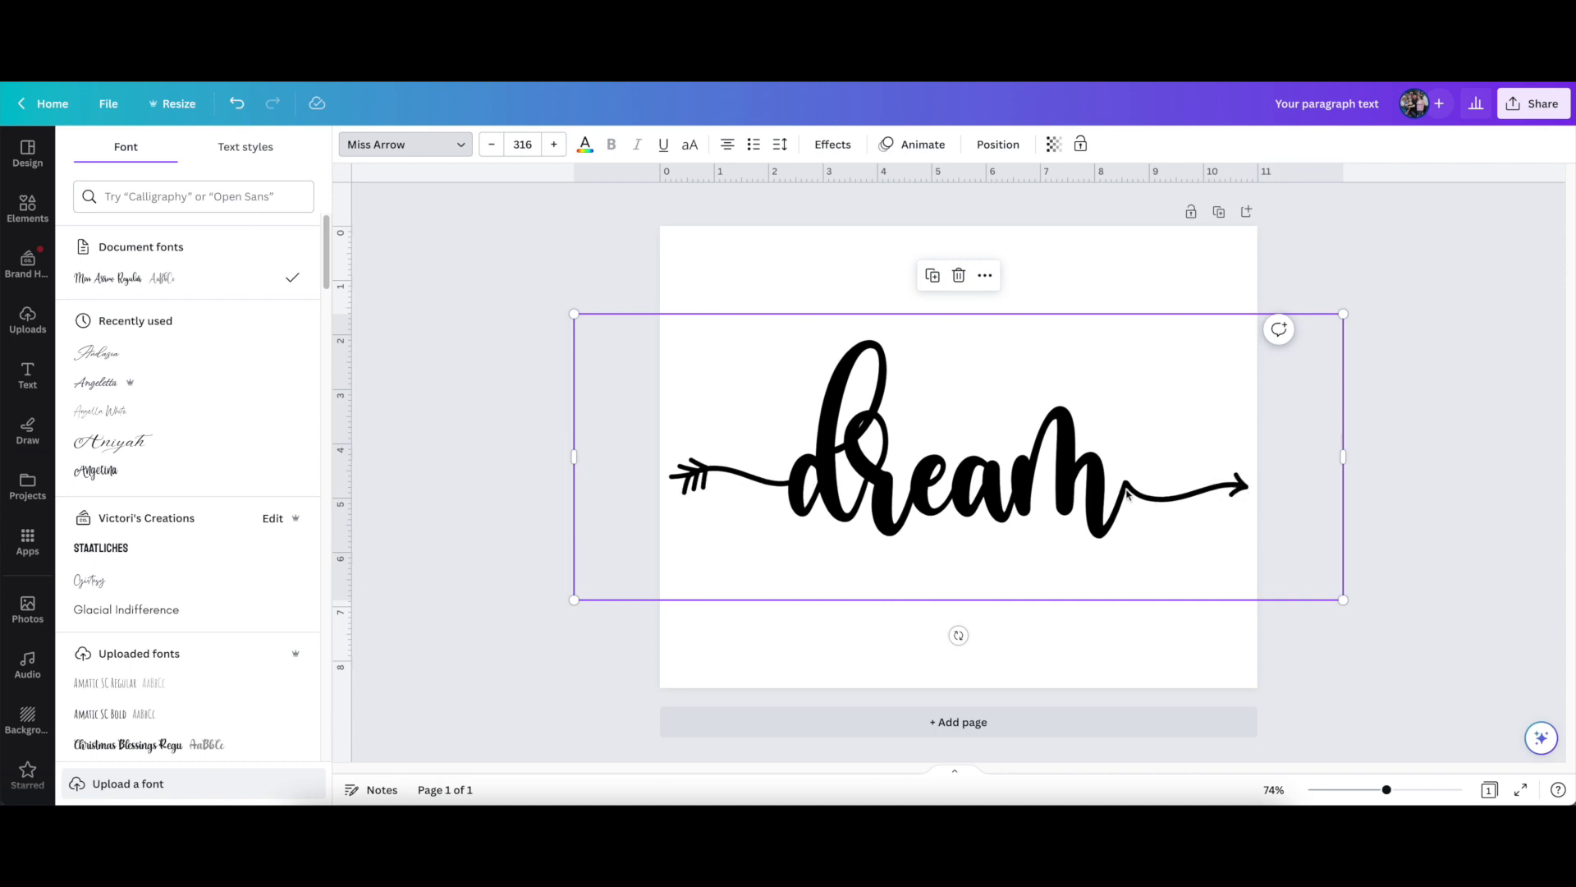
pyautogui.click(536, 471)
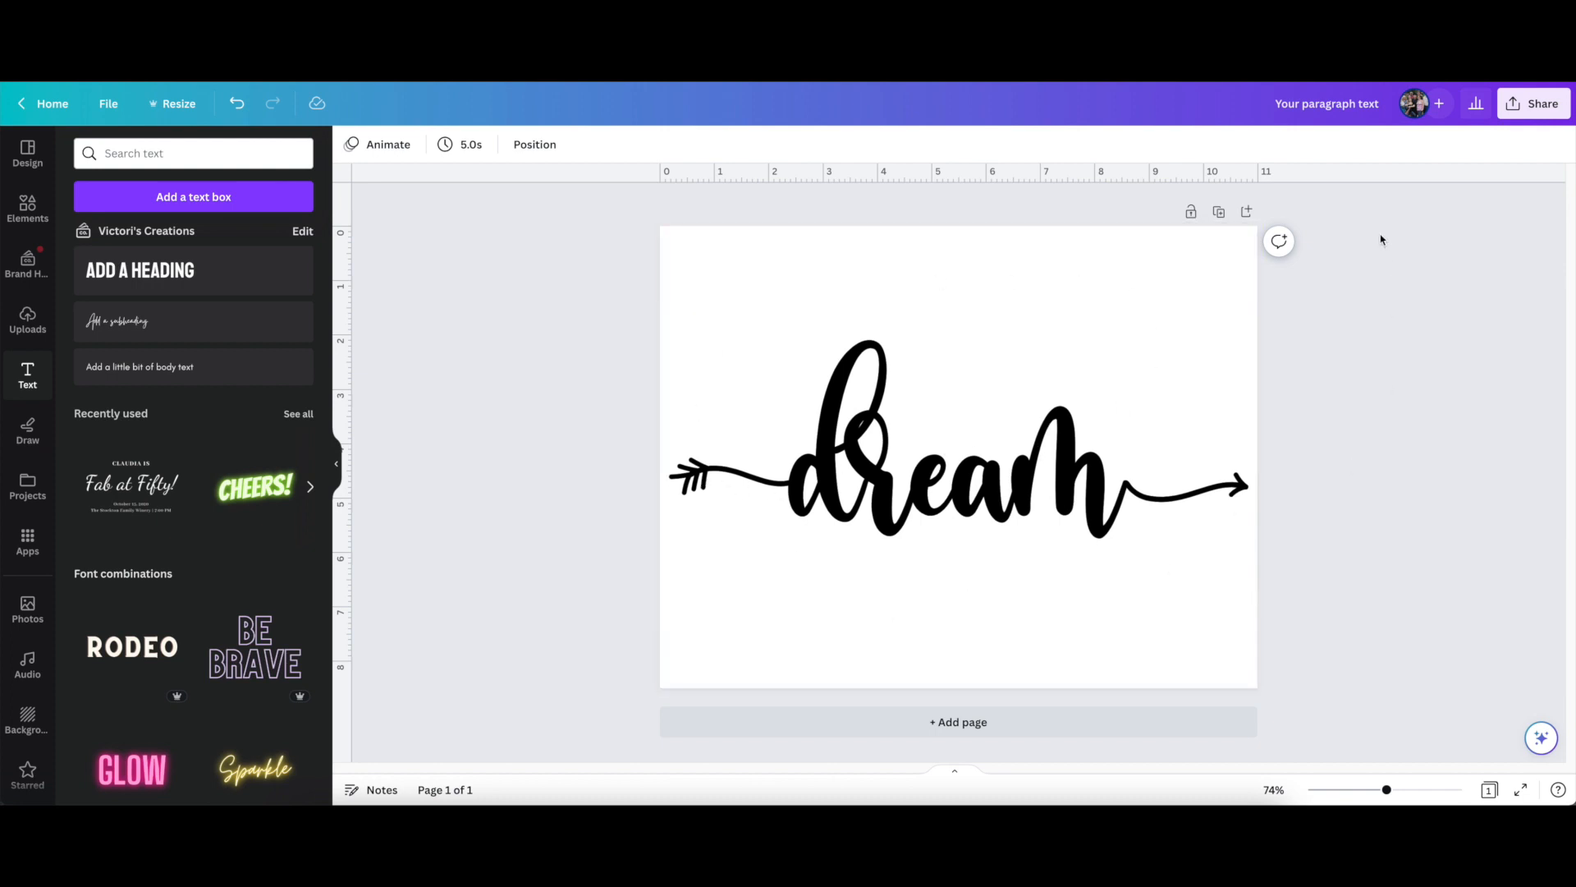
# Download the finished design with SVG as the file type
pyautogui.click(1526, 110)
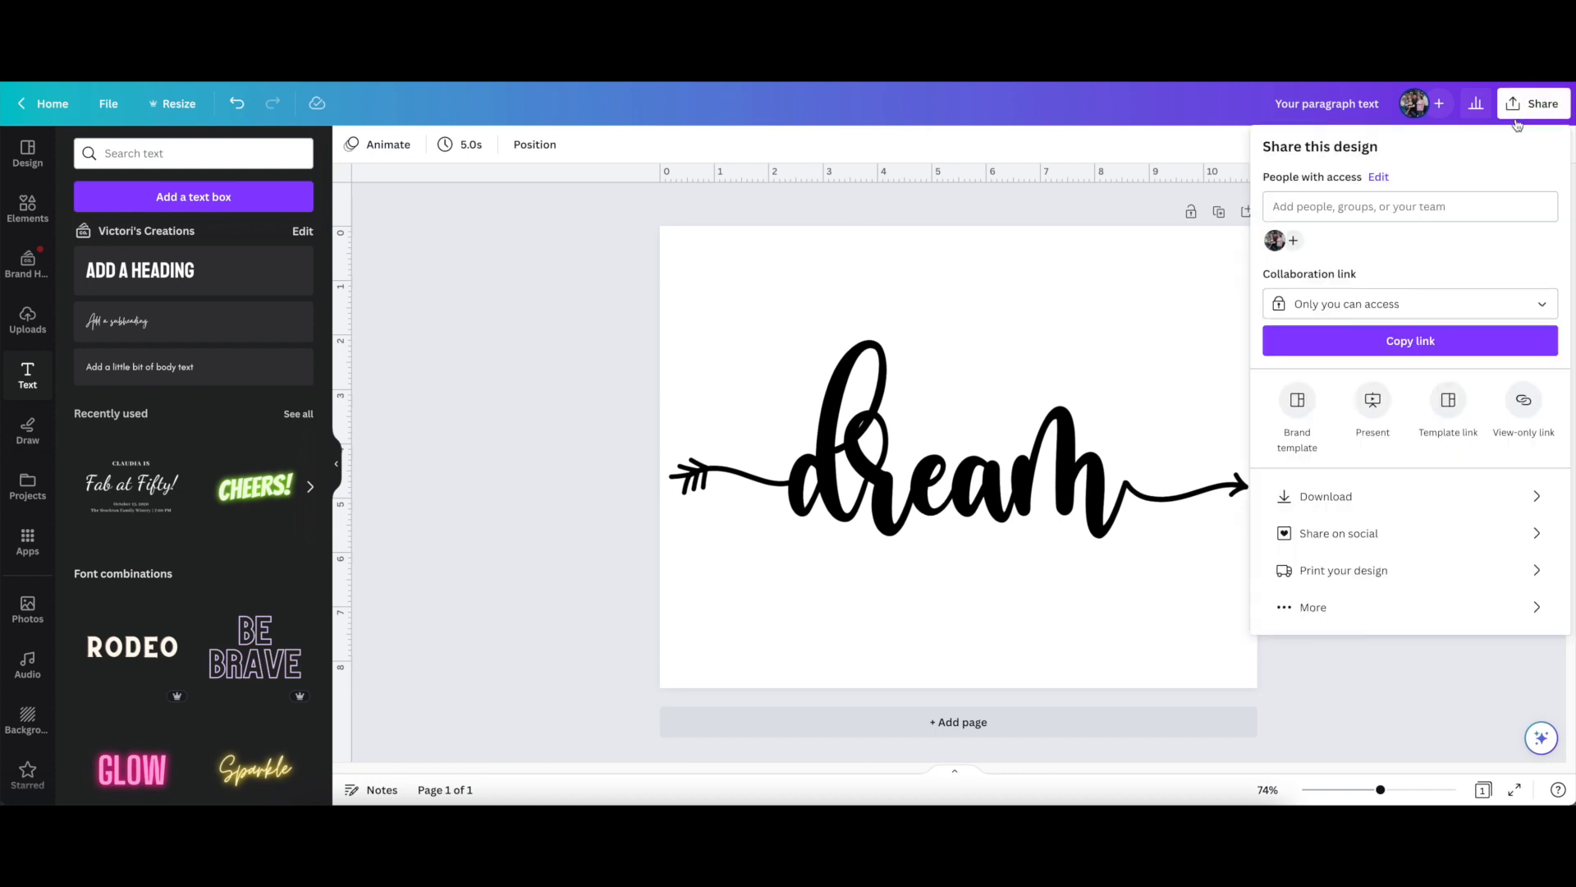
pyautogui.click(1432, 498)
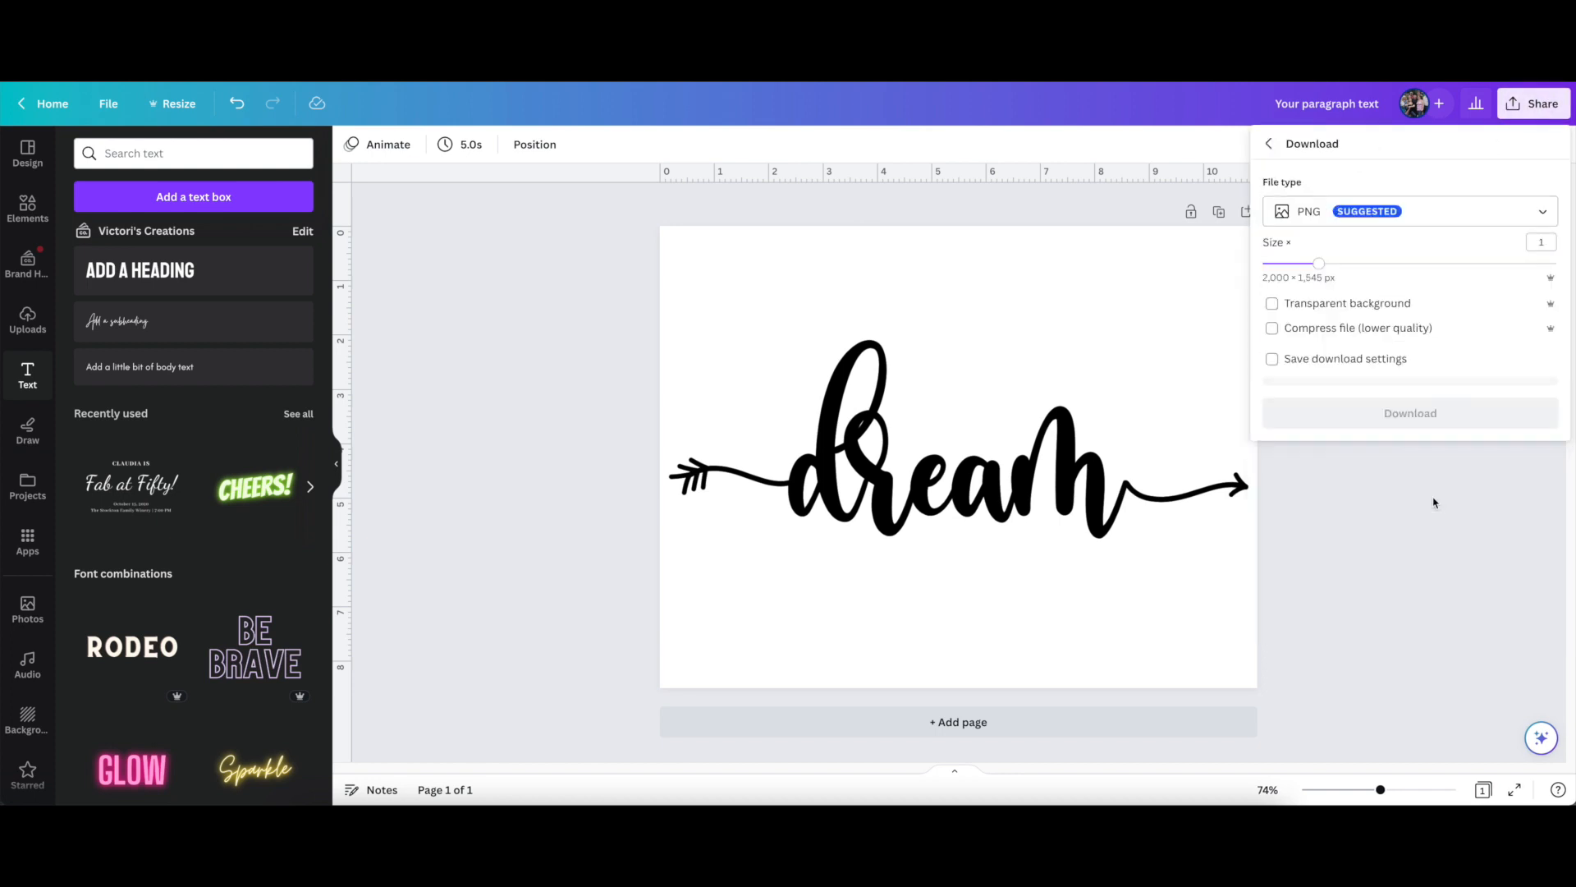
pyautogui.click(1540, 213)
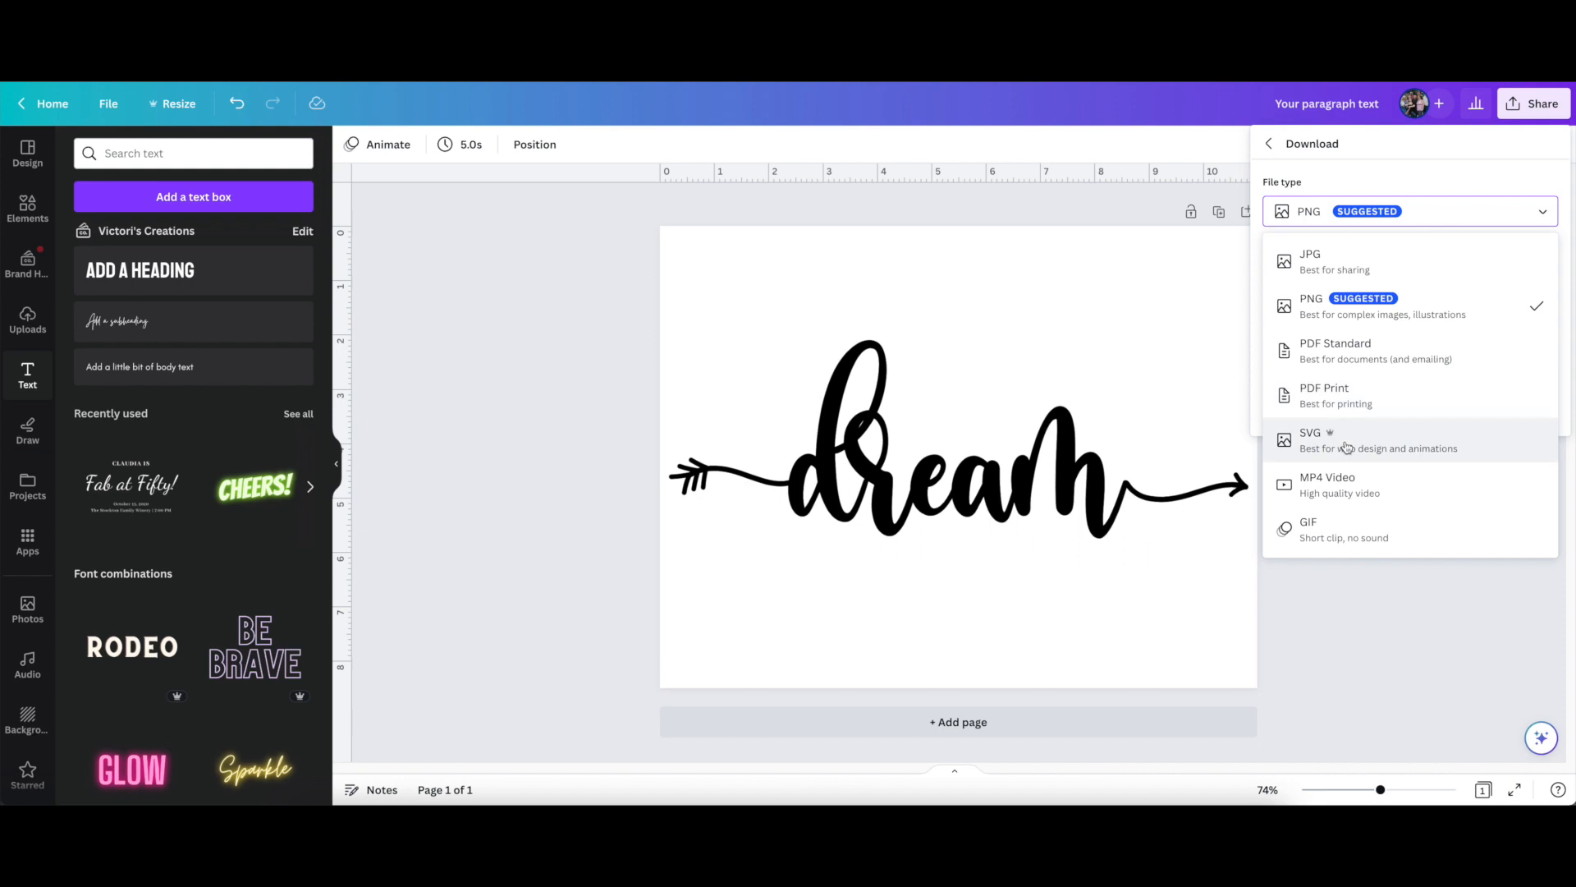
pyautogui.click(1347, 447)
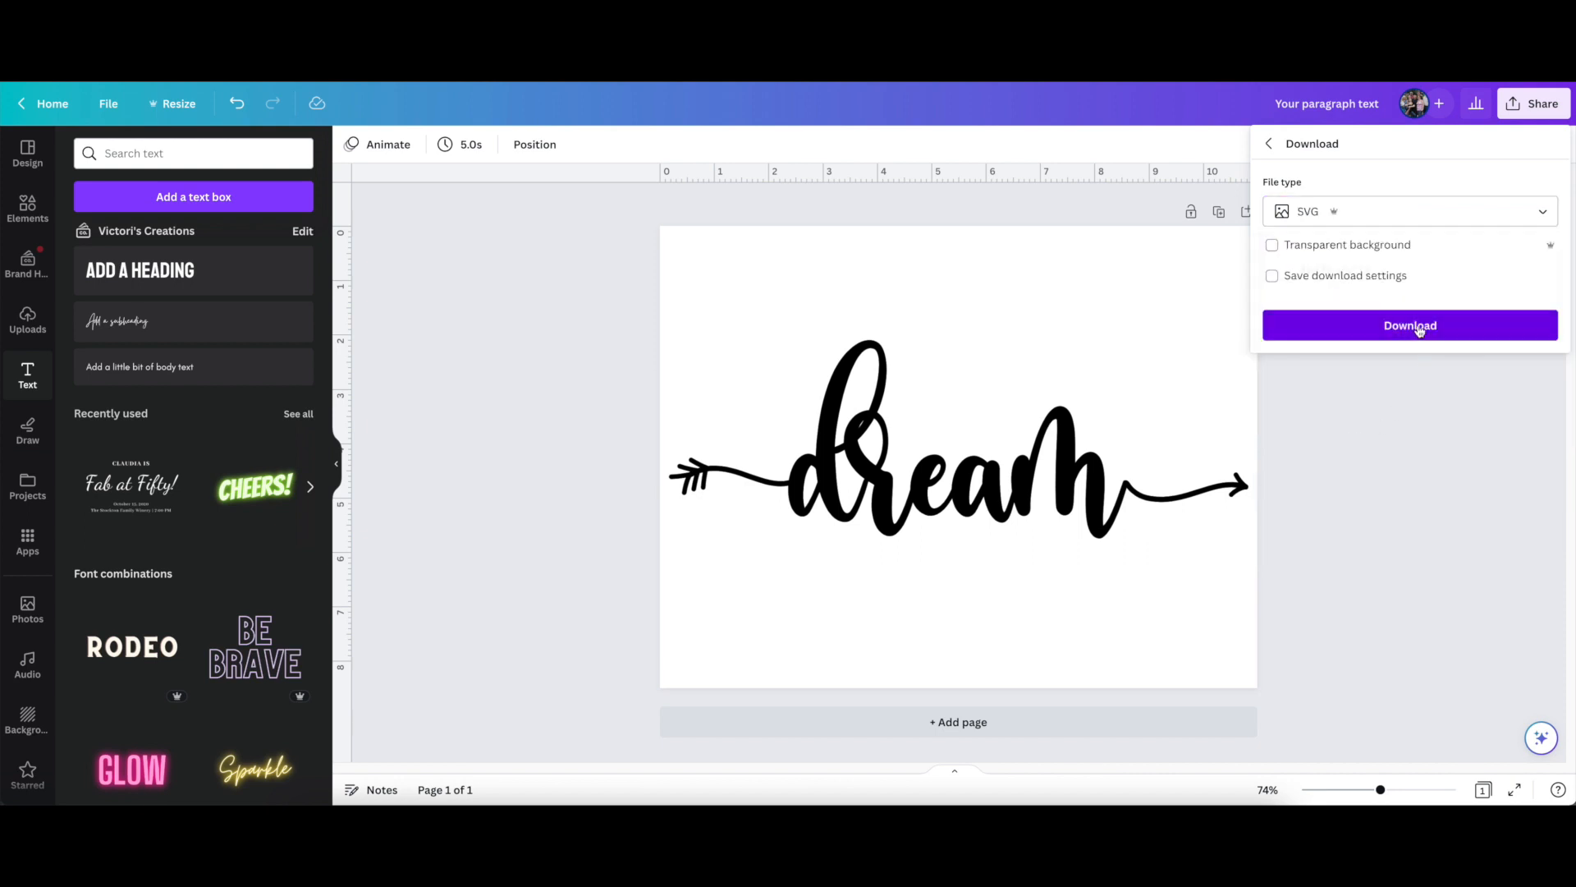
pyautogui.click(1409, 324)
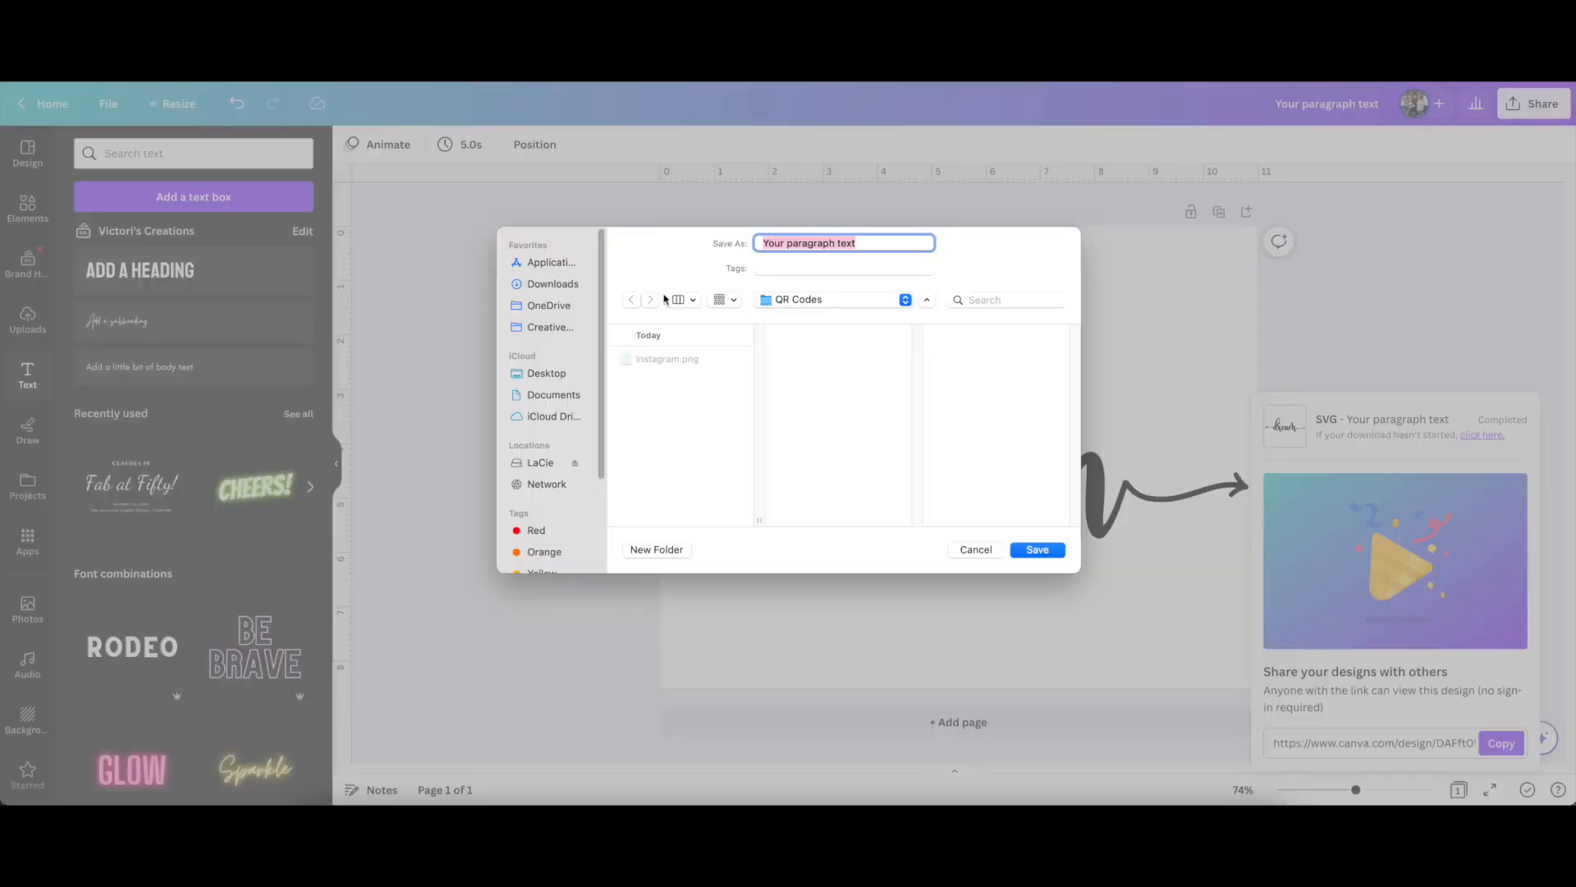
# Save the SVG as "Your paragraph text" in the Downloads folder, replacing the existing file
pyautogui.click(545, 287)
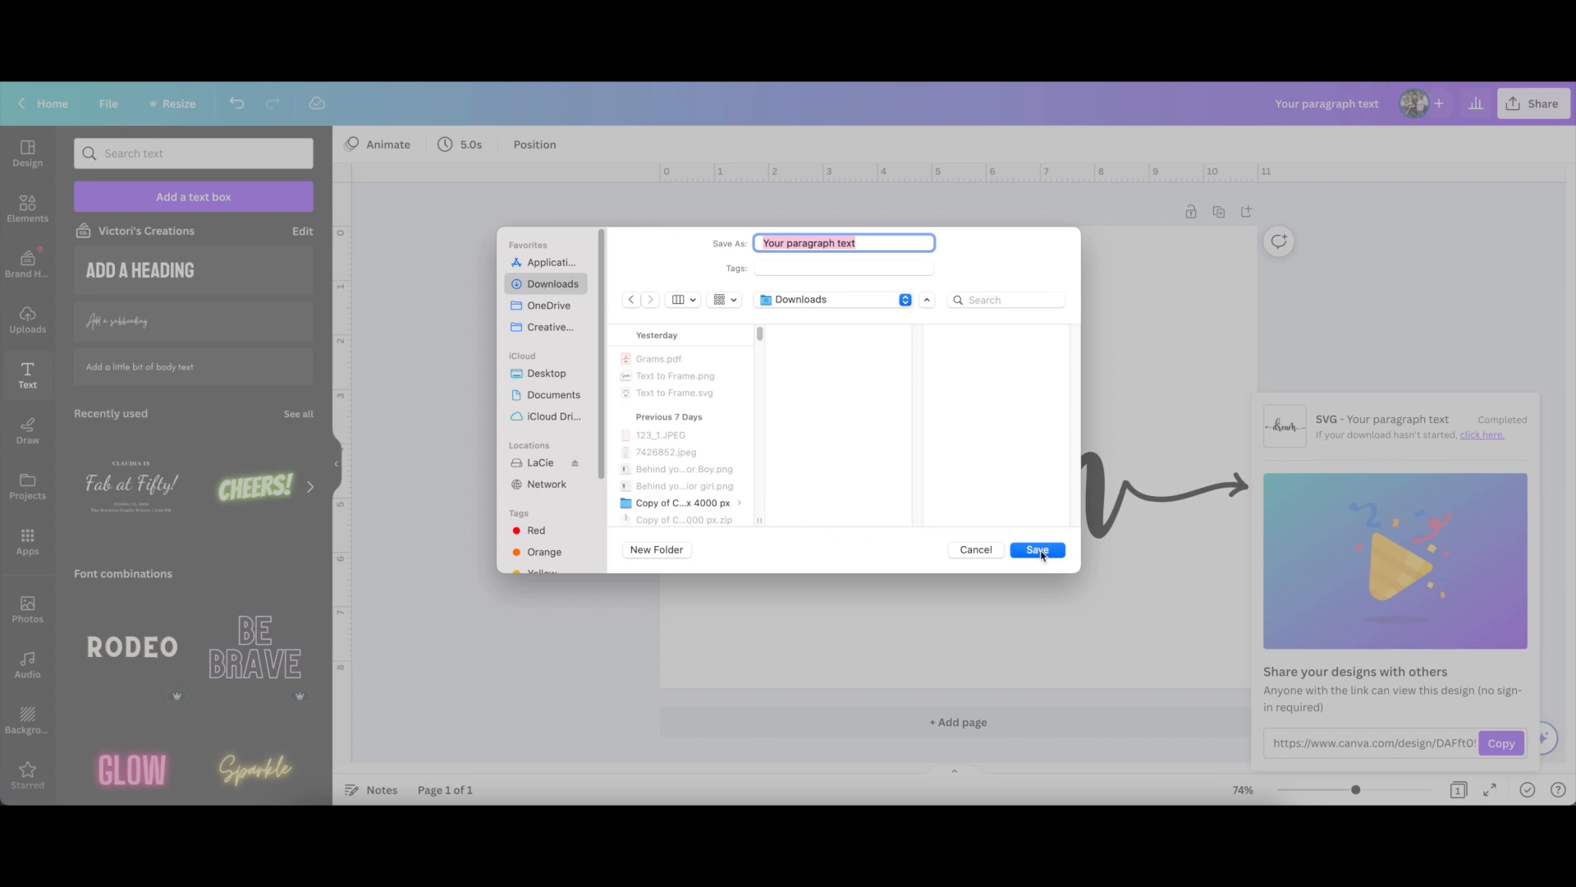
pyautogui.click(1038, 550)
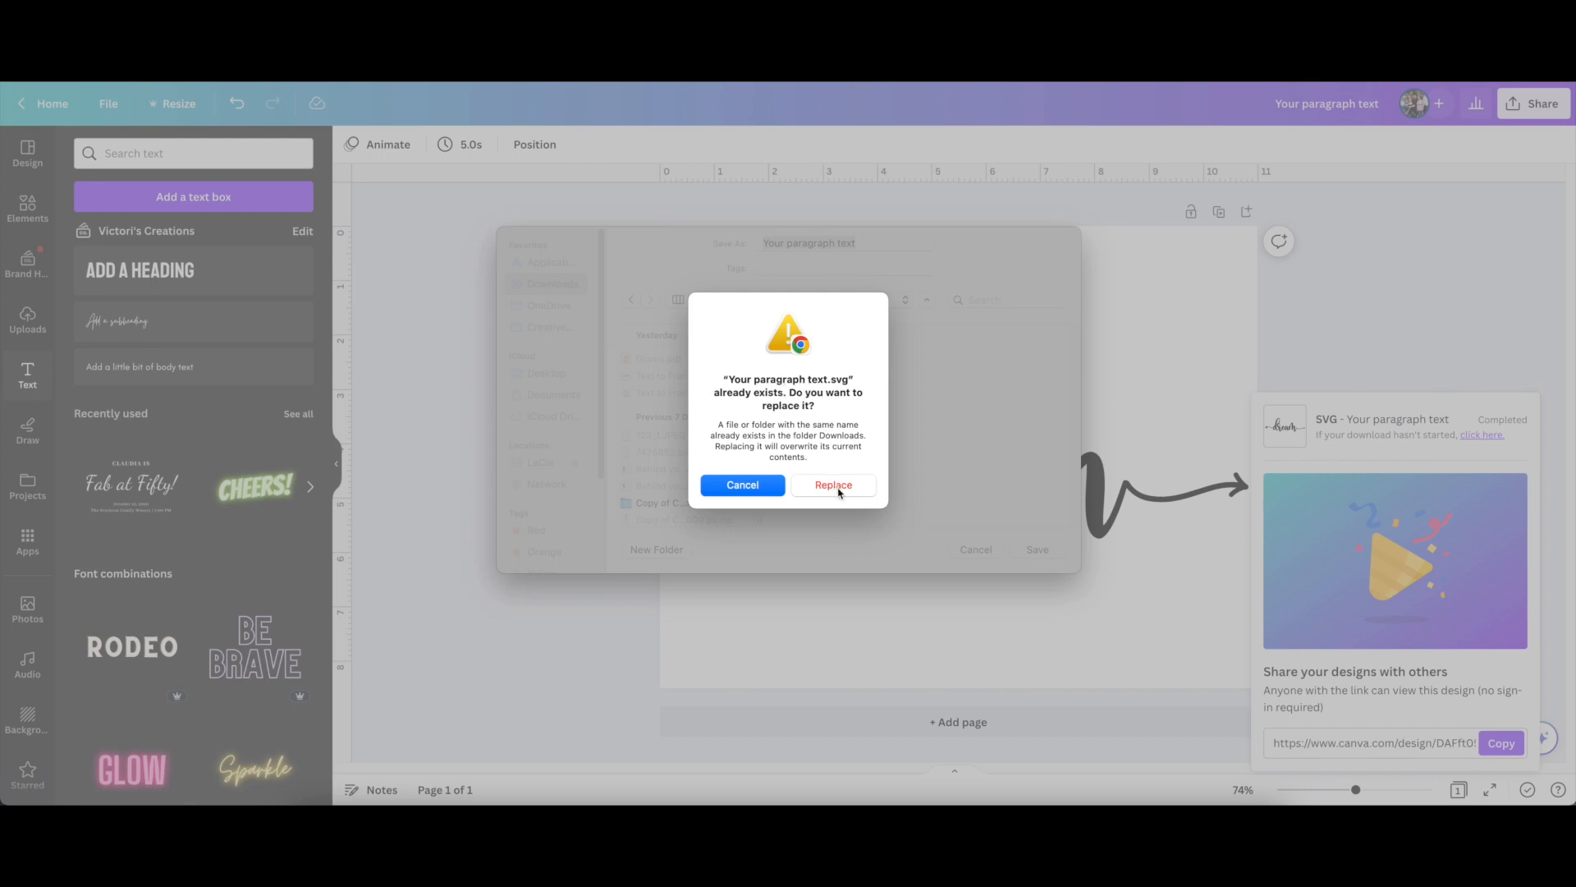
pyautogui.click(834, 486)
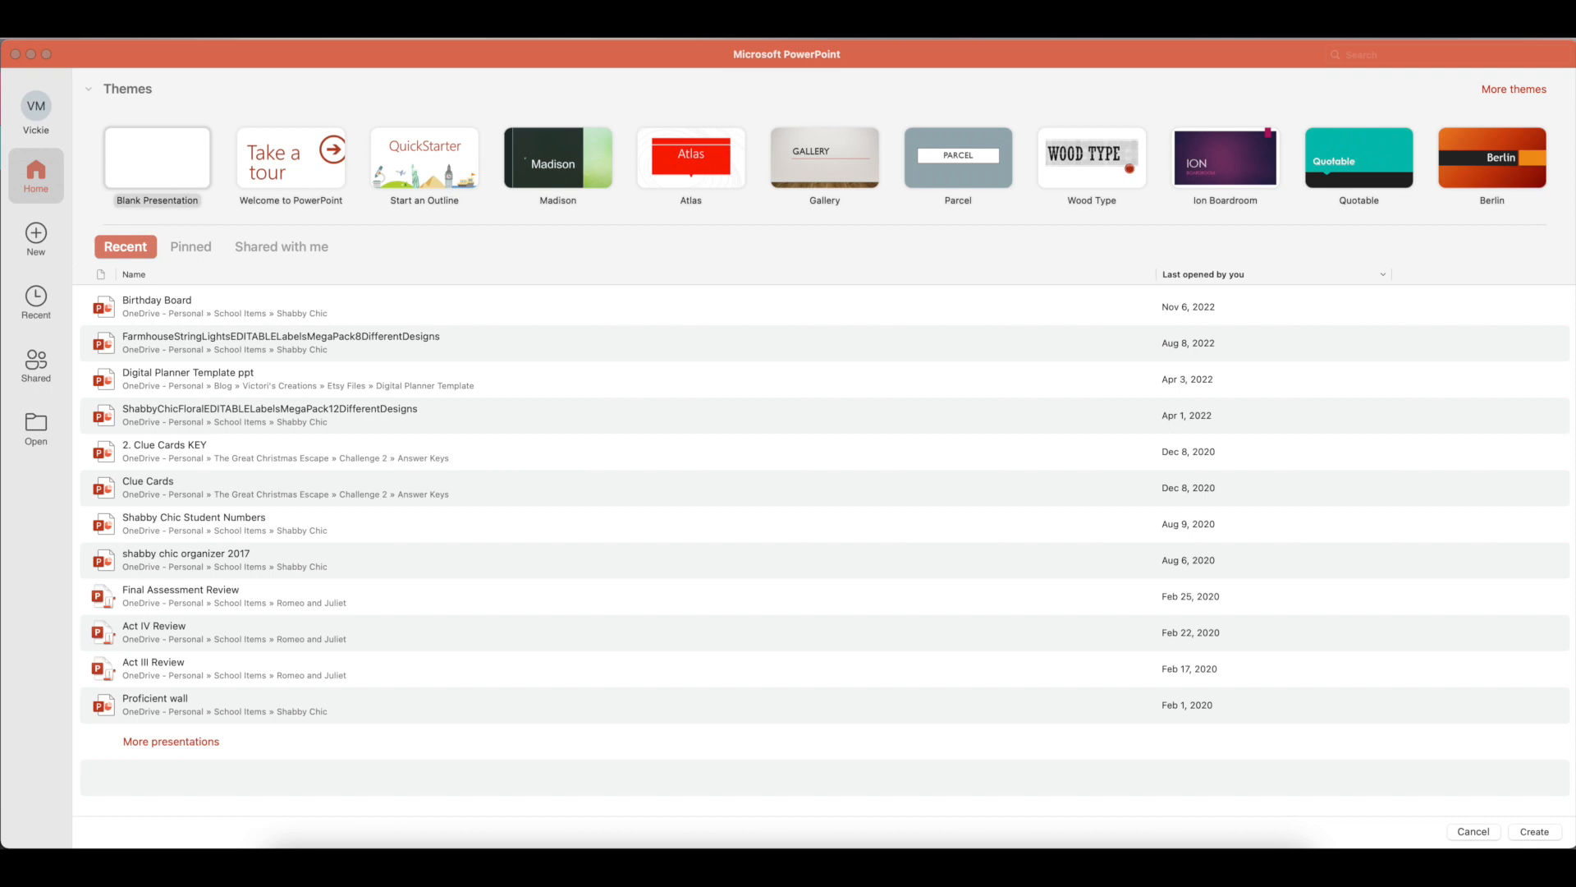
# Switch to Microsoft PowerPoint and create a new blank presentation
pyautogui.click(875, 846)
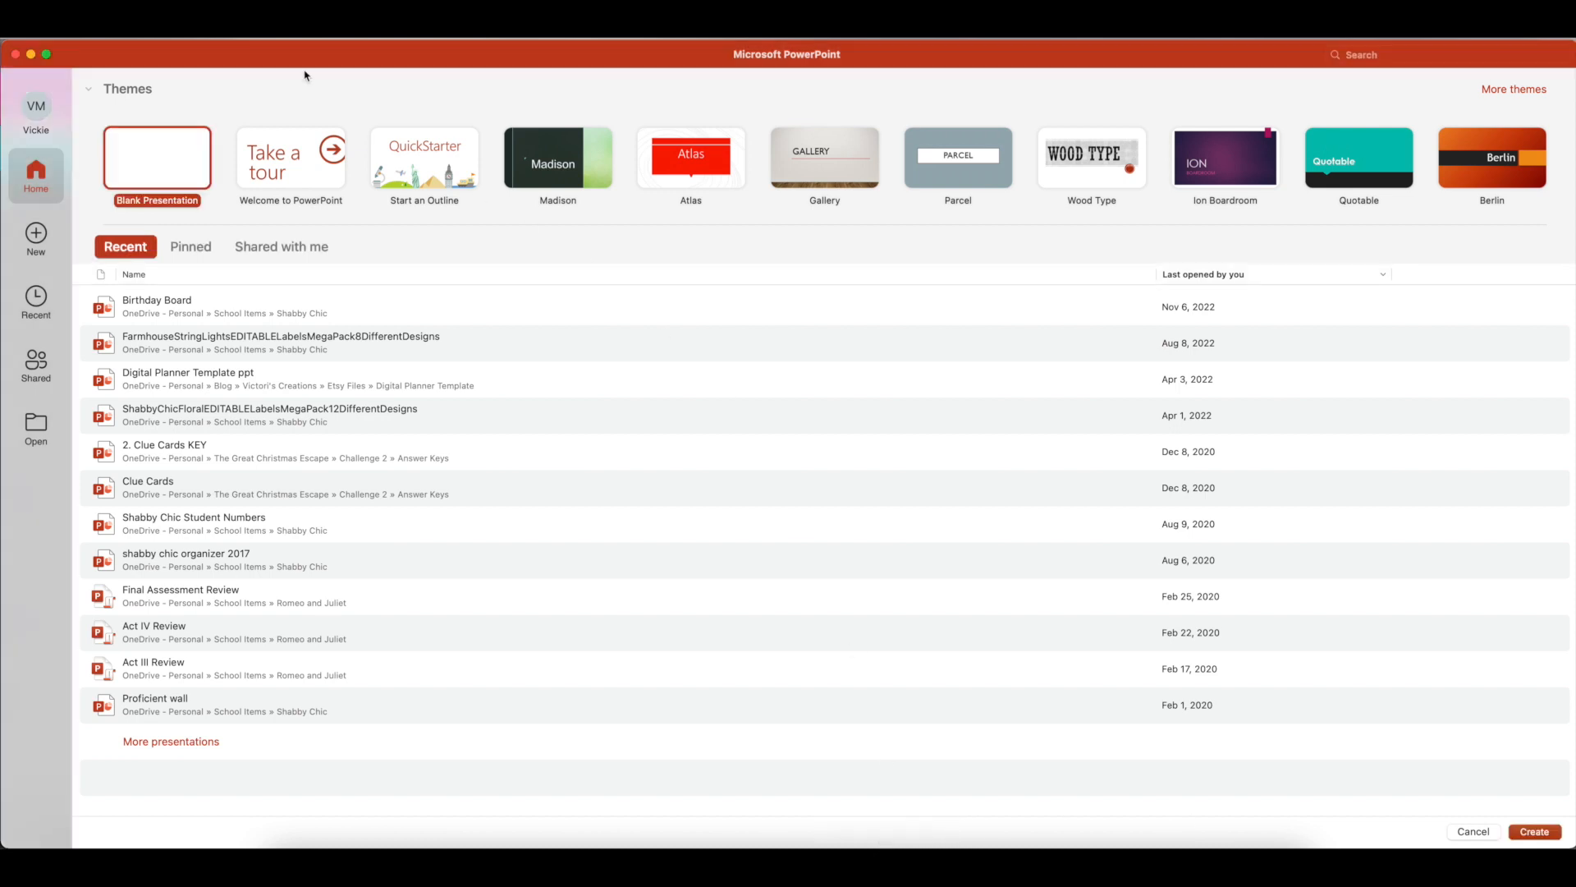
pyautogui.click(164, 165)
pyautogui.click(1534, 832)
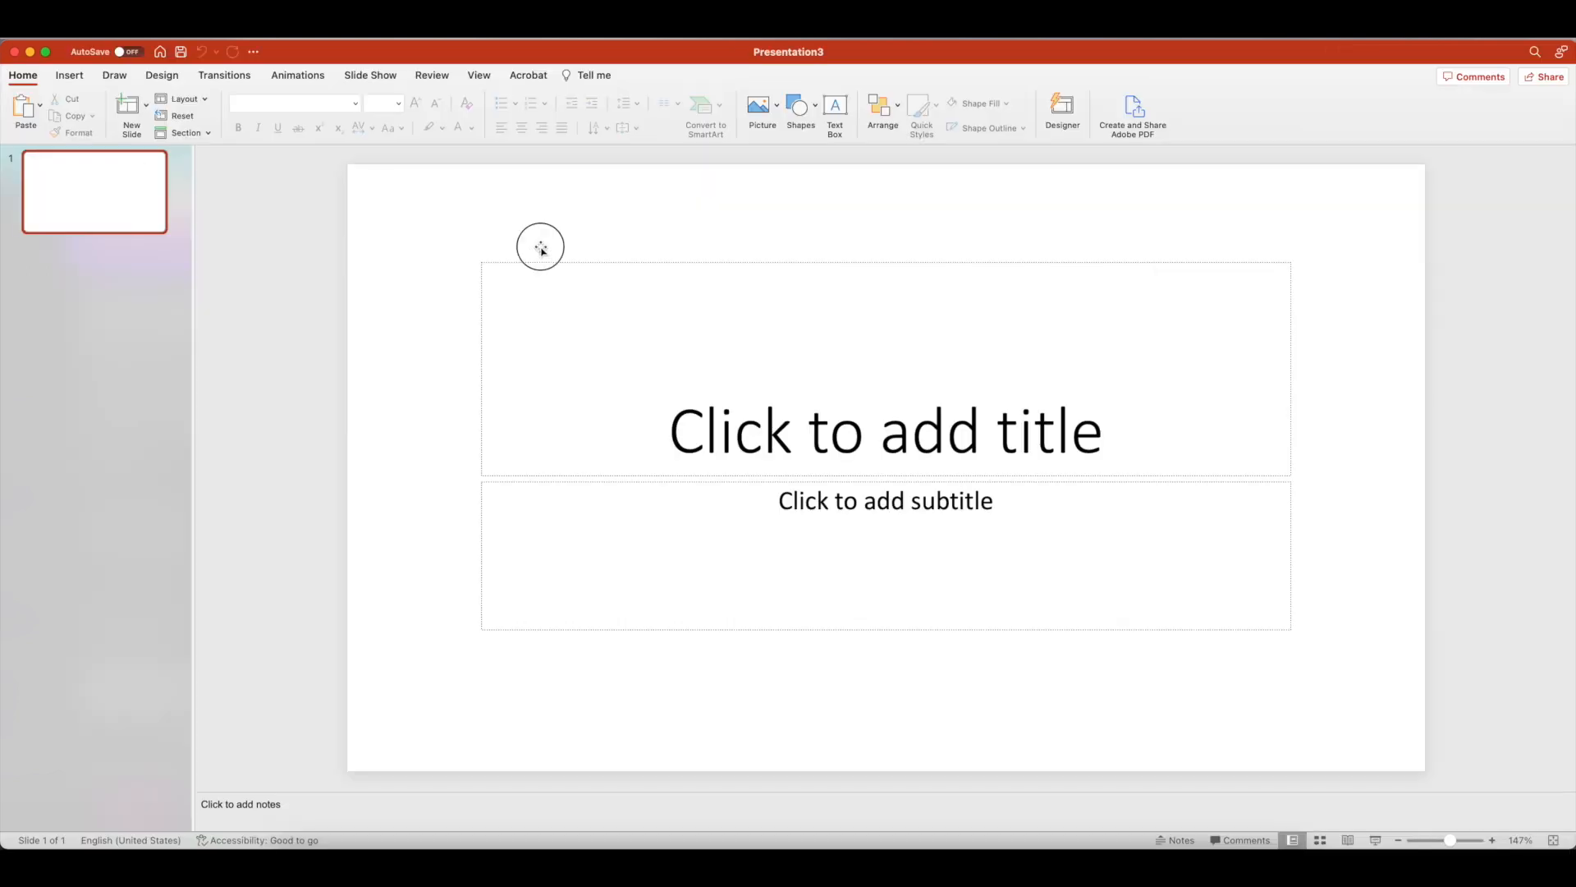
# Select both the title and subtitle placeholders on the first slide and delete them
pyautogui.moveTo(473, 251); pyautogui.dragTo(1343, 689)
pyautogui.moveTo(984, 486); pyautogui.dragTo(1349, 684)
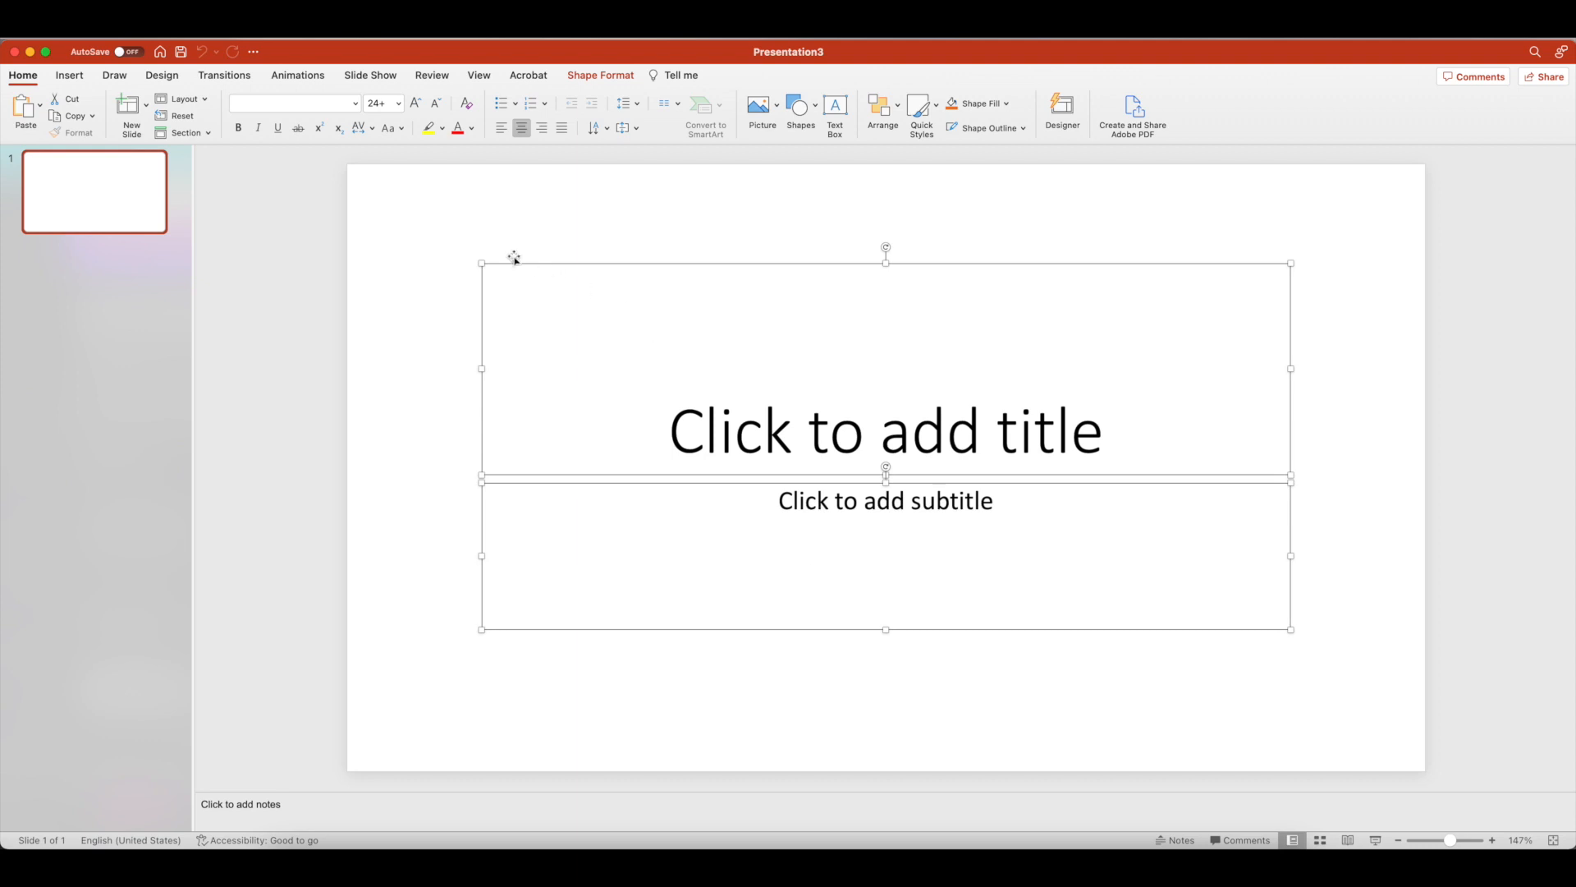
pyautogui.click(421, 222)
pyautogui.moveTo(424, 222); pyautogui.dragTo(1337, 676)
pyautogui.press('Delete')
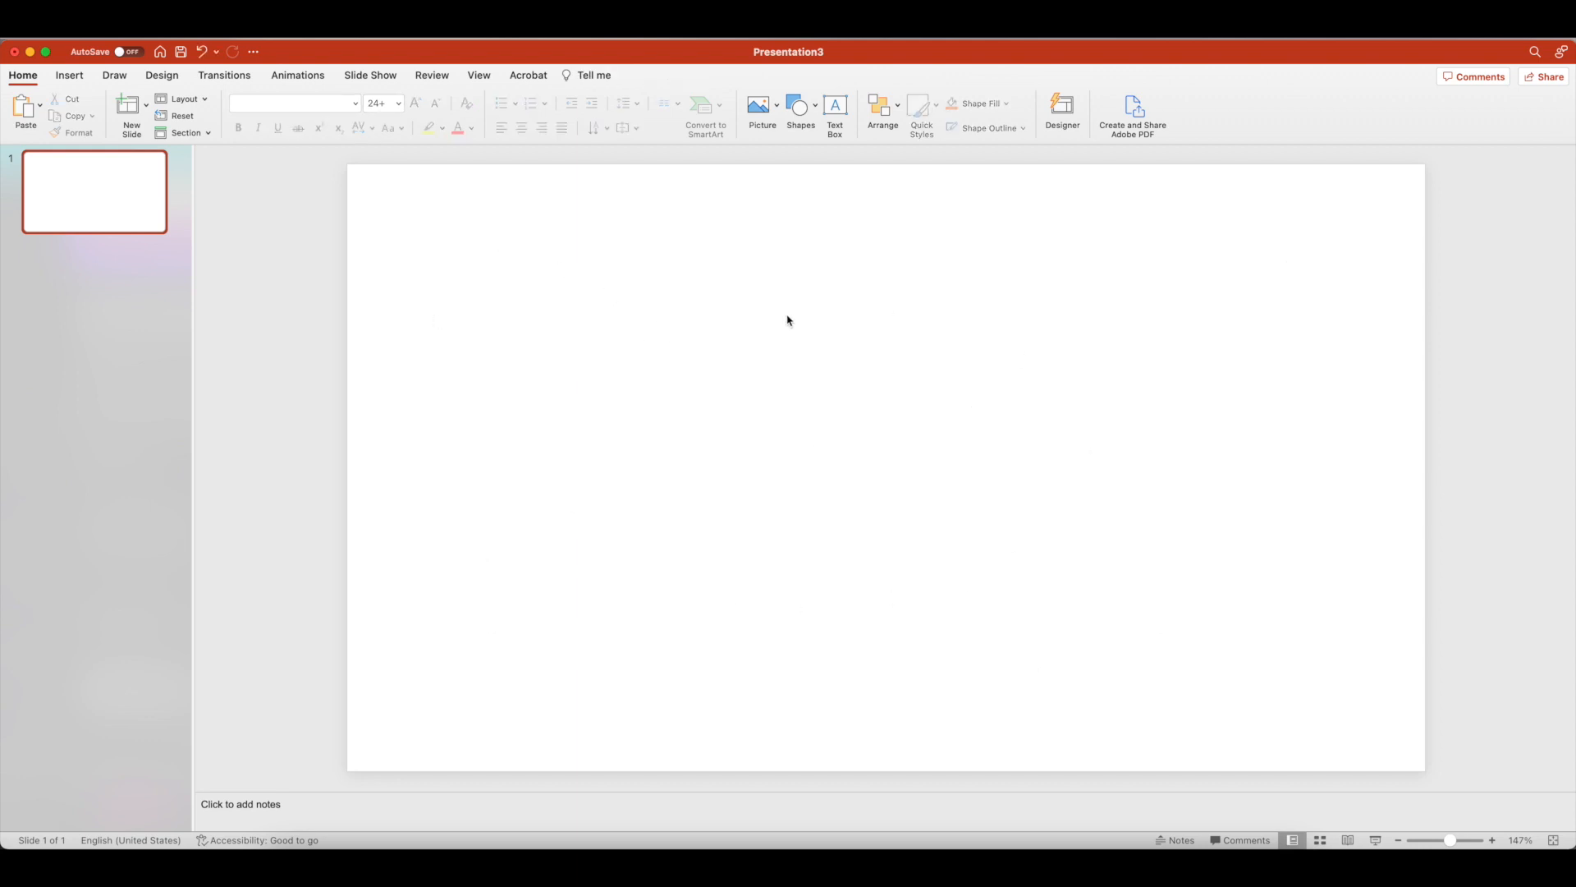
# Insert the downloaded dream SVG onto the blank slide as a picture from file
pyautogui.click(70, 74)
pyautogui.click(131, 107)
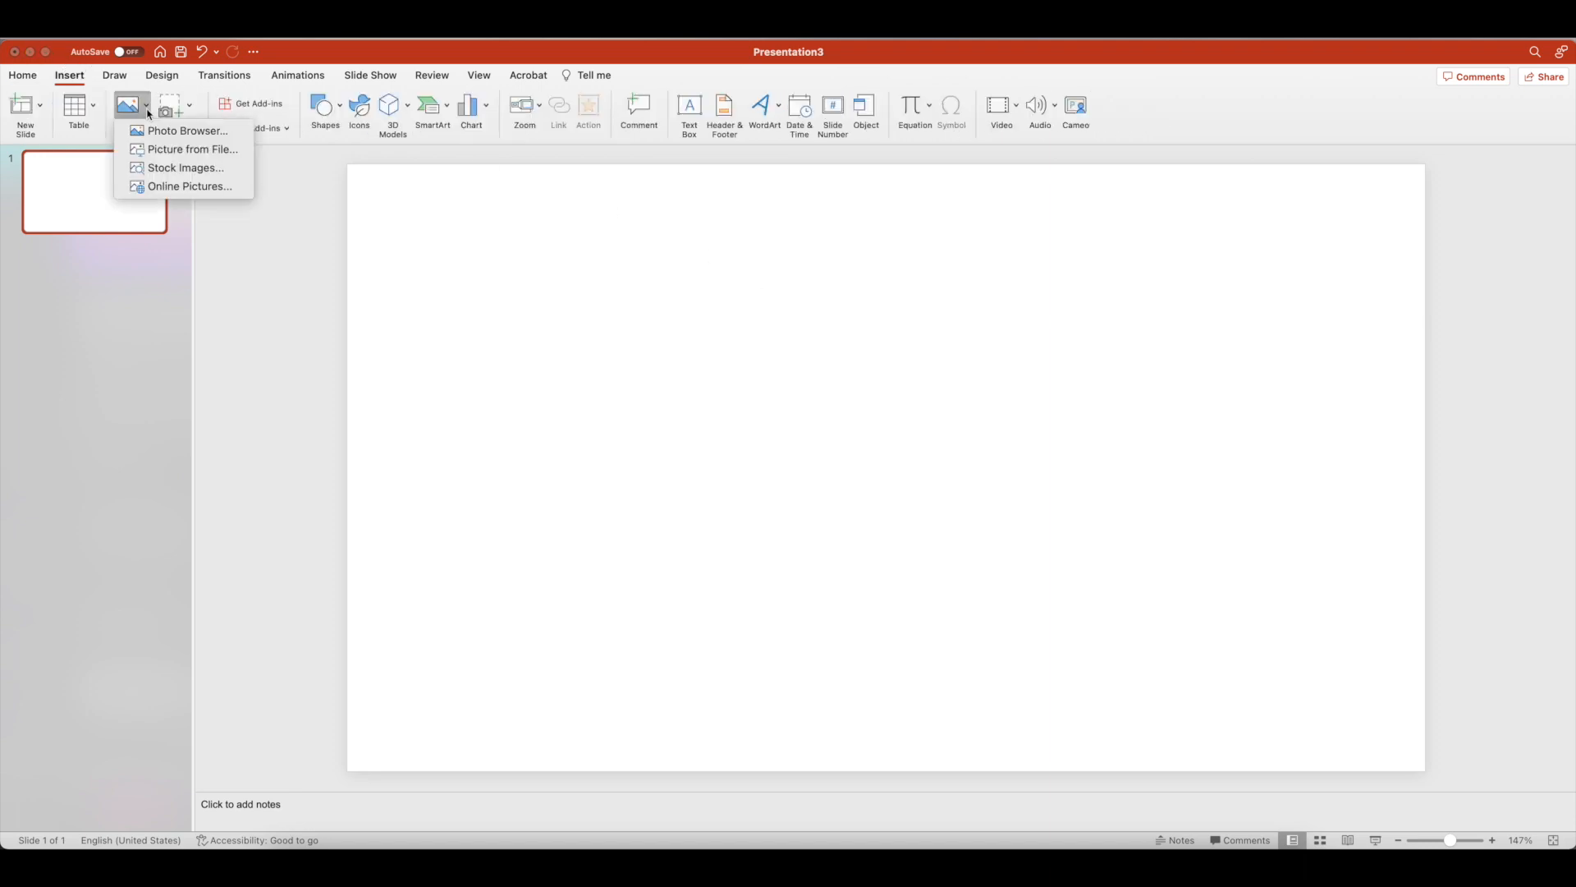
pyautogui.click(168, 147)
pyautogui.click(646, 277)
pyautogui.click(1053, 477)
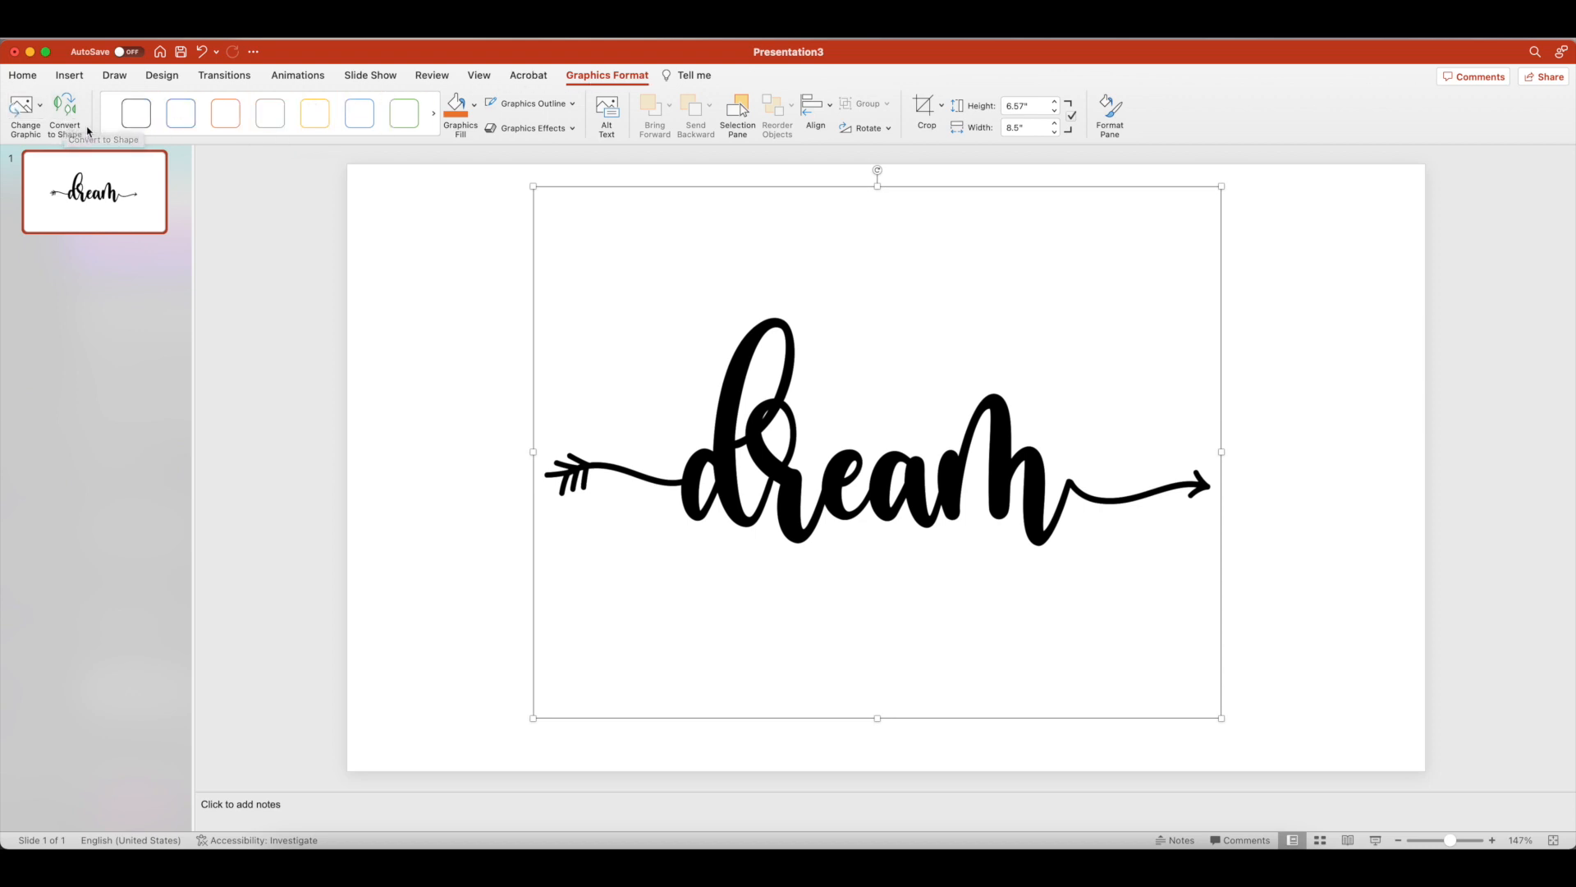
# Convert the dream graphic to shapes and delete the background rectangles behind the lettering
pyautogui.click(69, 108)
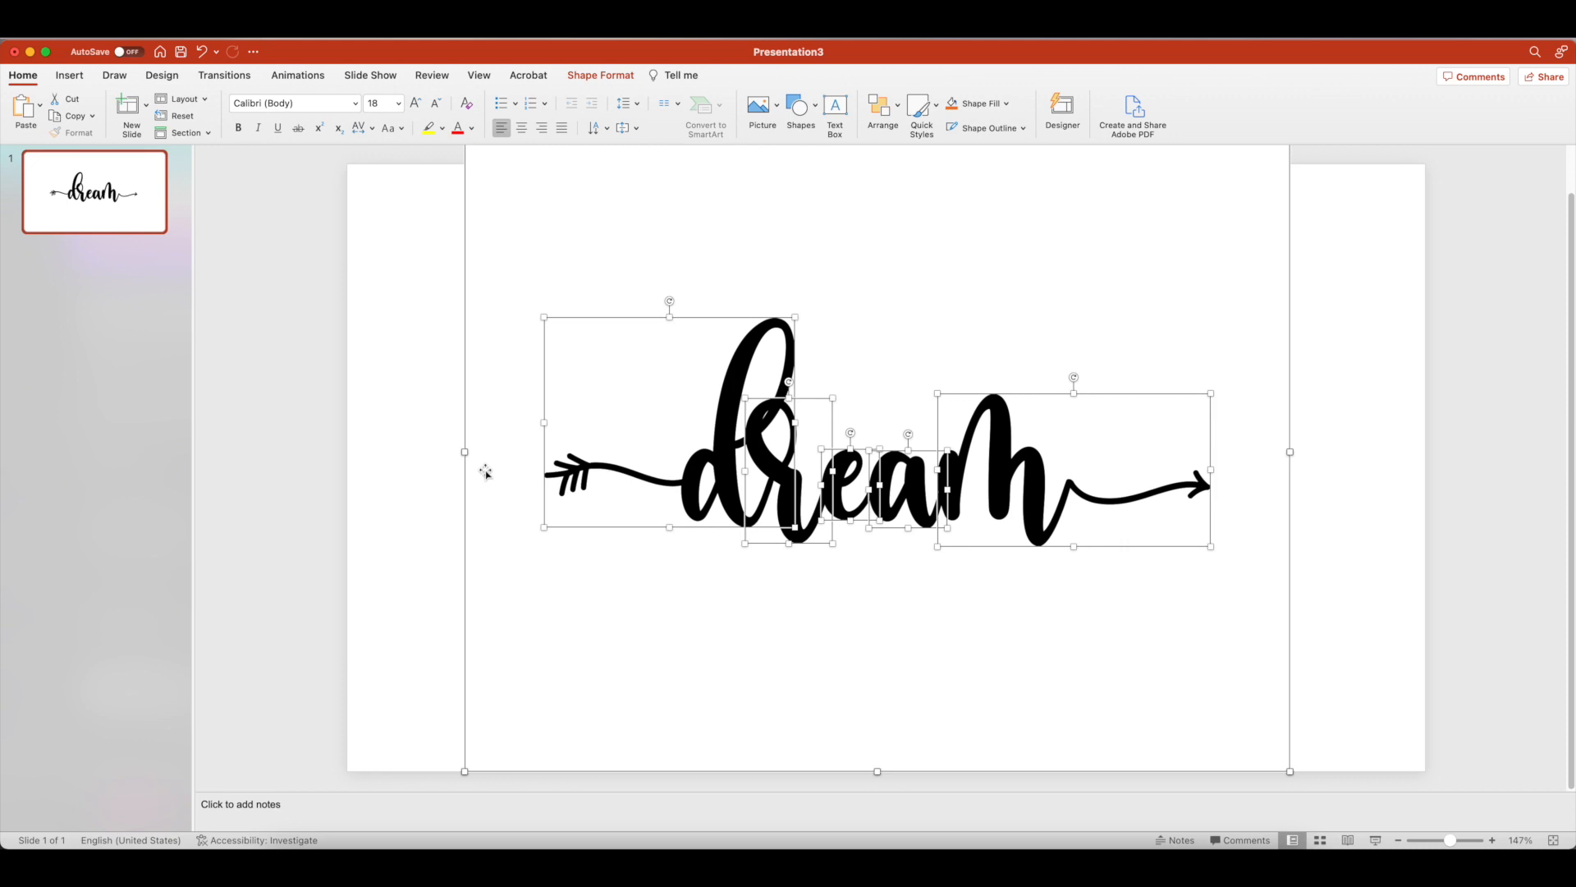
pyautogui.click(417, 447)
pyautogui.click(484, 427)
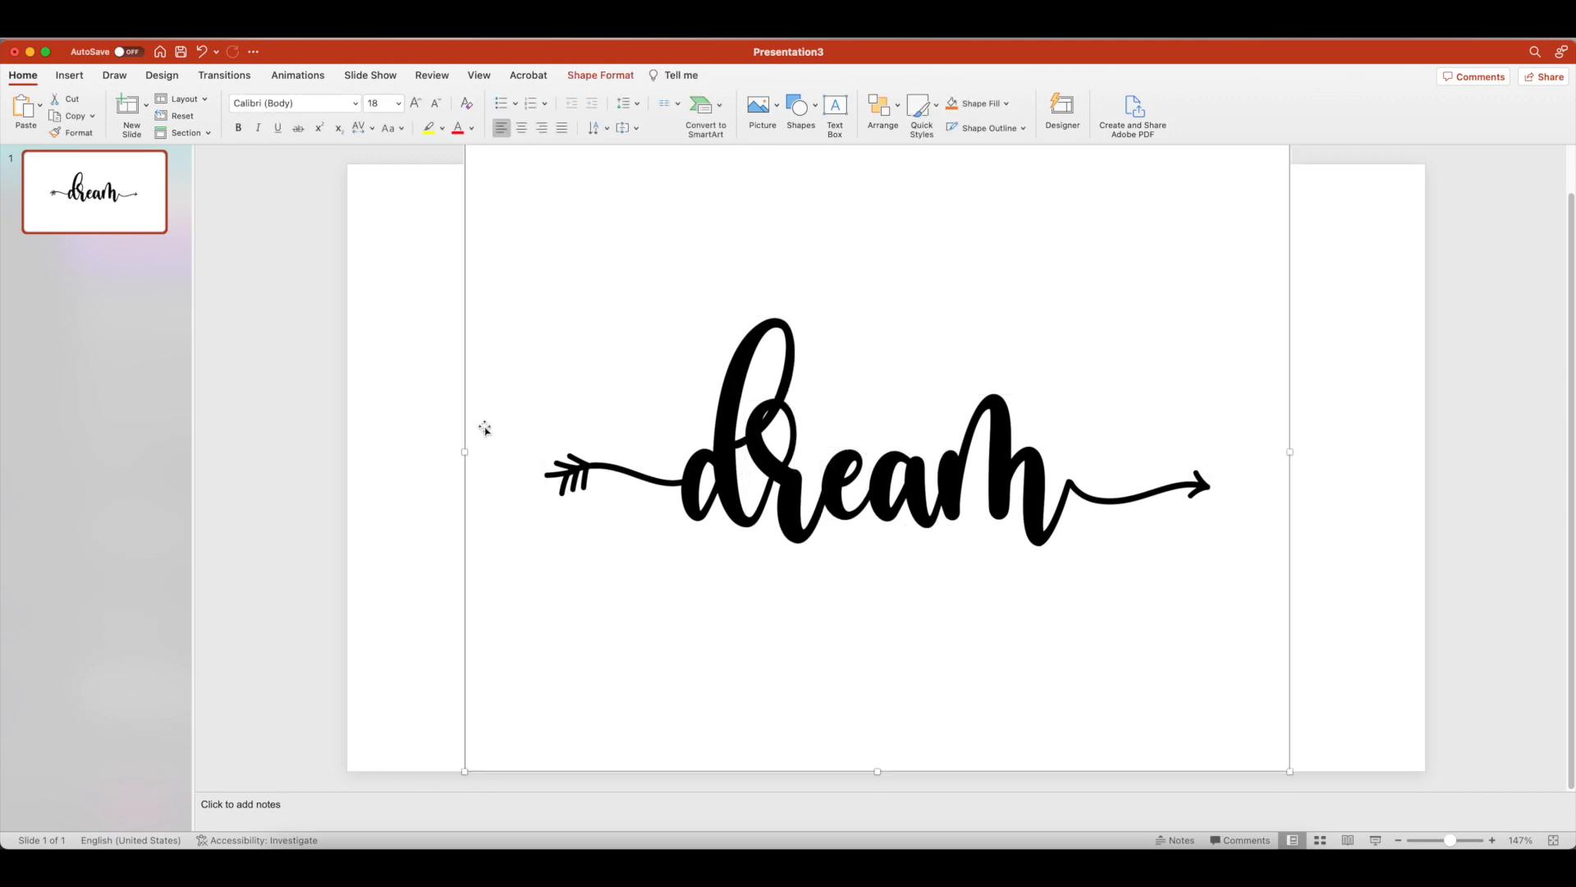
pyautogui.press('Delete')
pyautogui.moveTo(507, 366); pyautogui.dragTo(473, 405)
pyautogui.press('Delete')
pyautogui.moveTo(575, 253); pyautogui.dragTo(502, 319)
pyautogui.press('Delete')
# Select all the separate dream letter shapes and merge them with Union
pyautogui.moveTo(392, 197); pyautogui.dragTo(1337, 625)
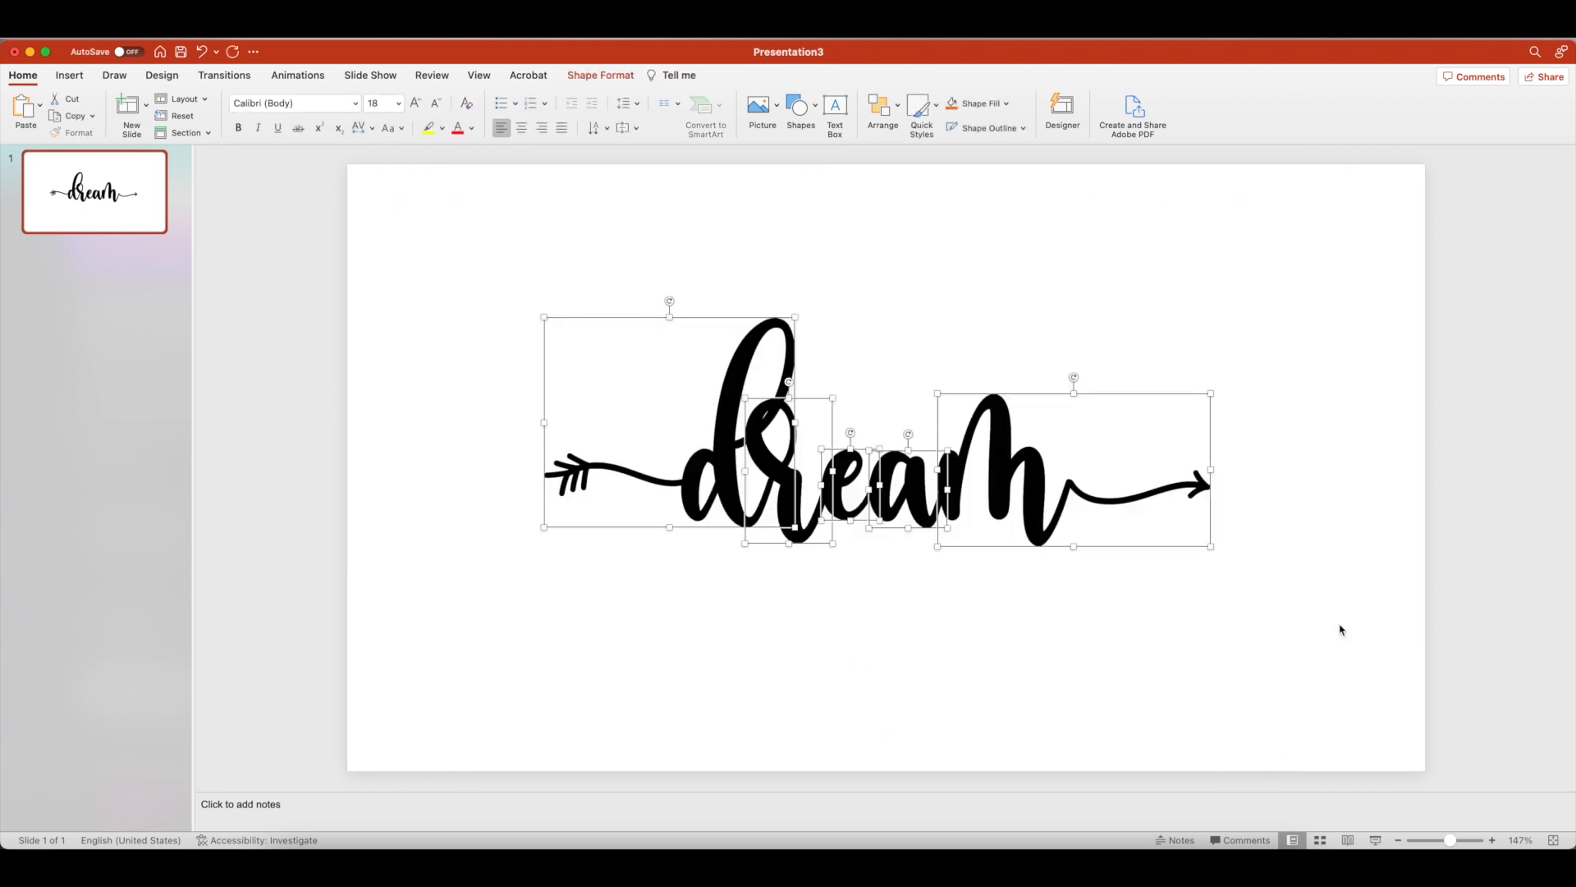
pyautogui.click(460, 292)
pyautogui.moveTo(397, 232); pyautogui.dragTo(1469, 653)
pyautogui.click(450, 248)
pyautogui.moveTo(468, 255); pyautogui.dragTo(1307, 617)
pyautogui.click(590, 78)
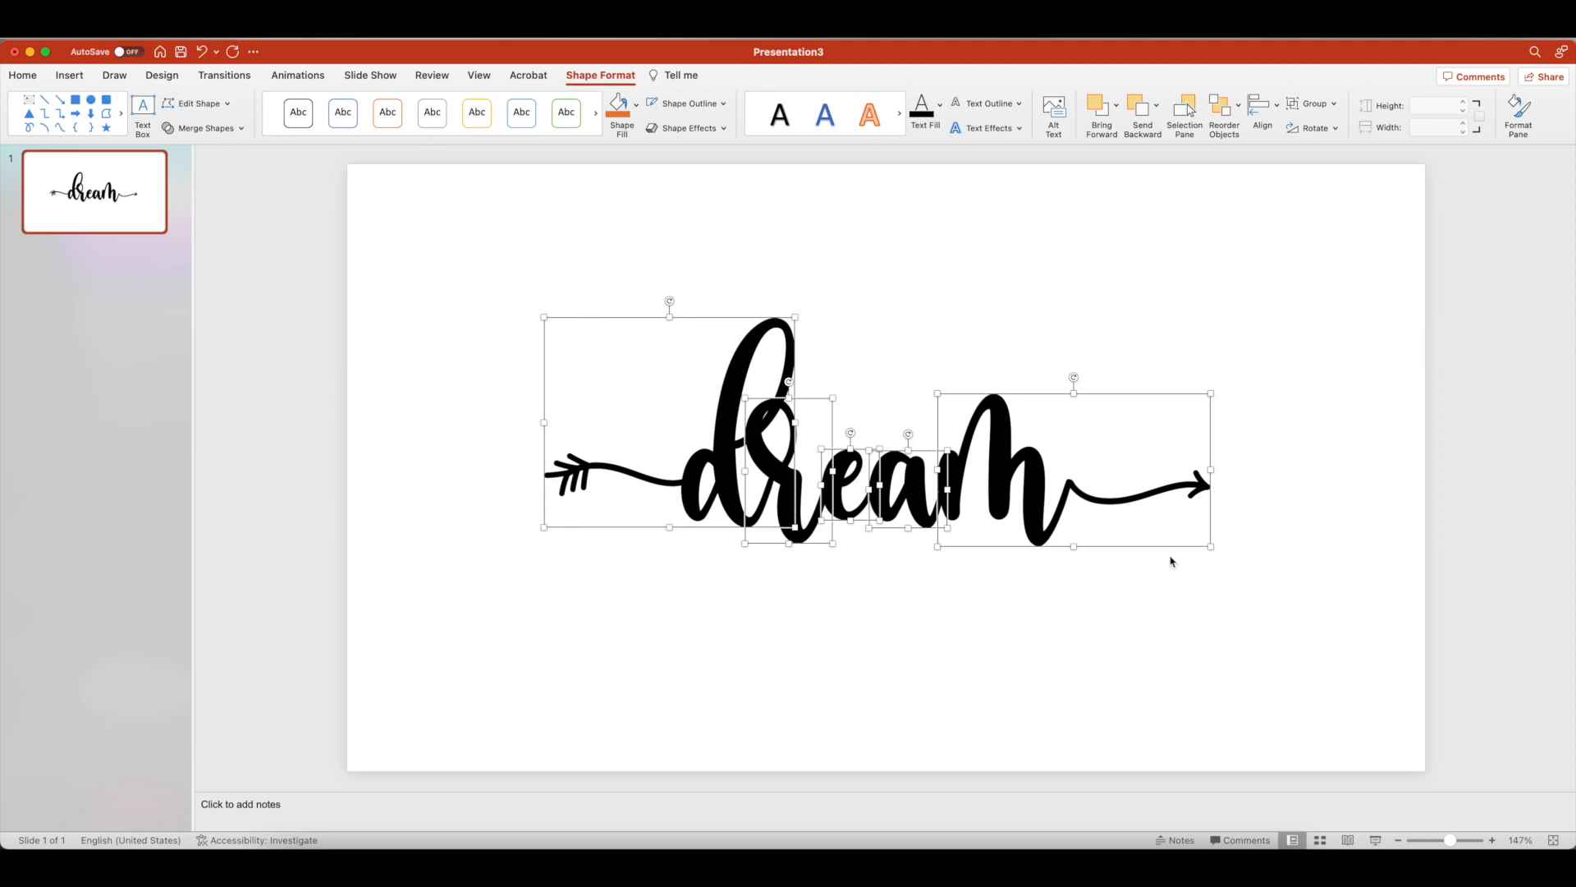
pyautogui.click(535, 307)
pyautogui.click(480, 285)
pyautogui.moveTo(482, 287); pyautogui.dragTo(1279, 612)
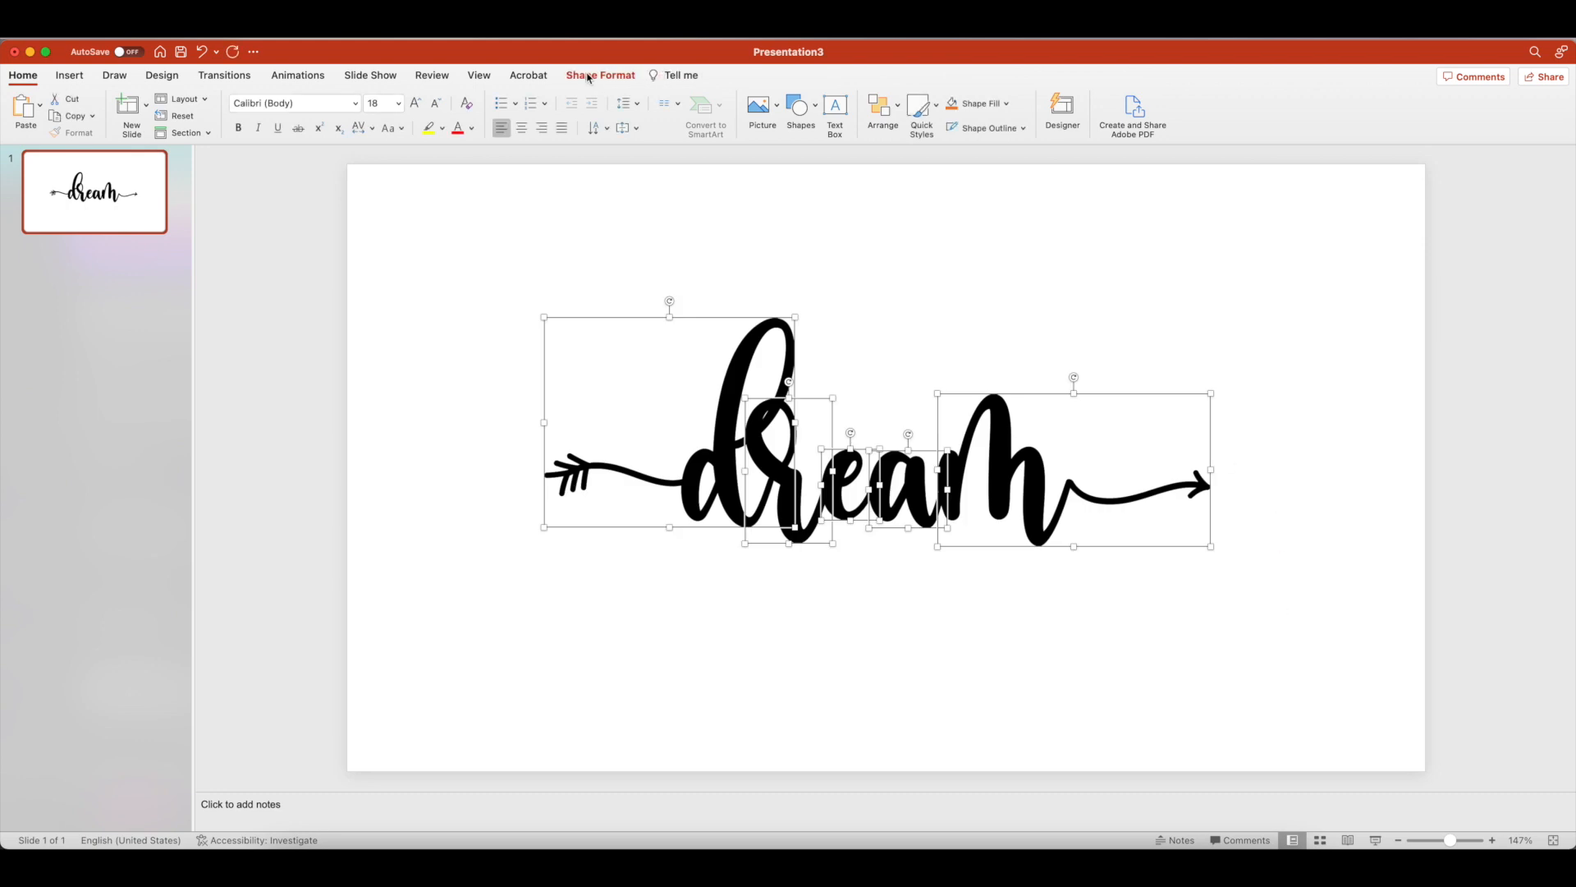
pyautogui.click(591, 75)
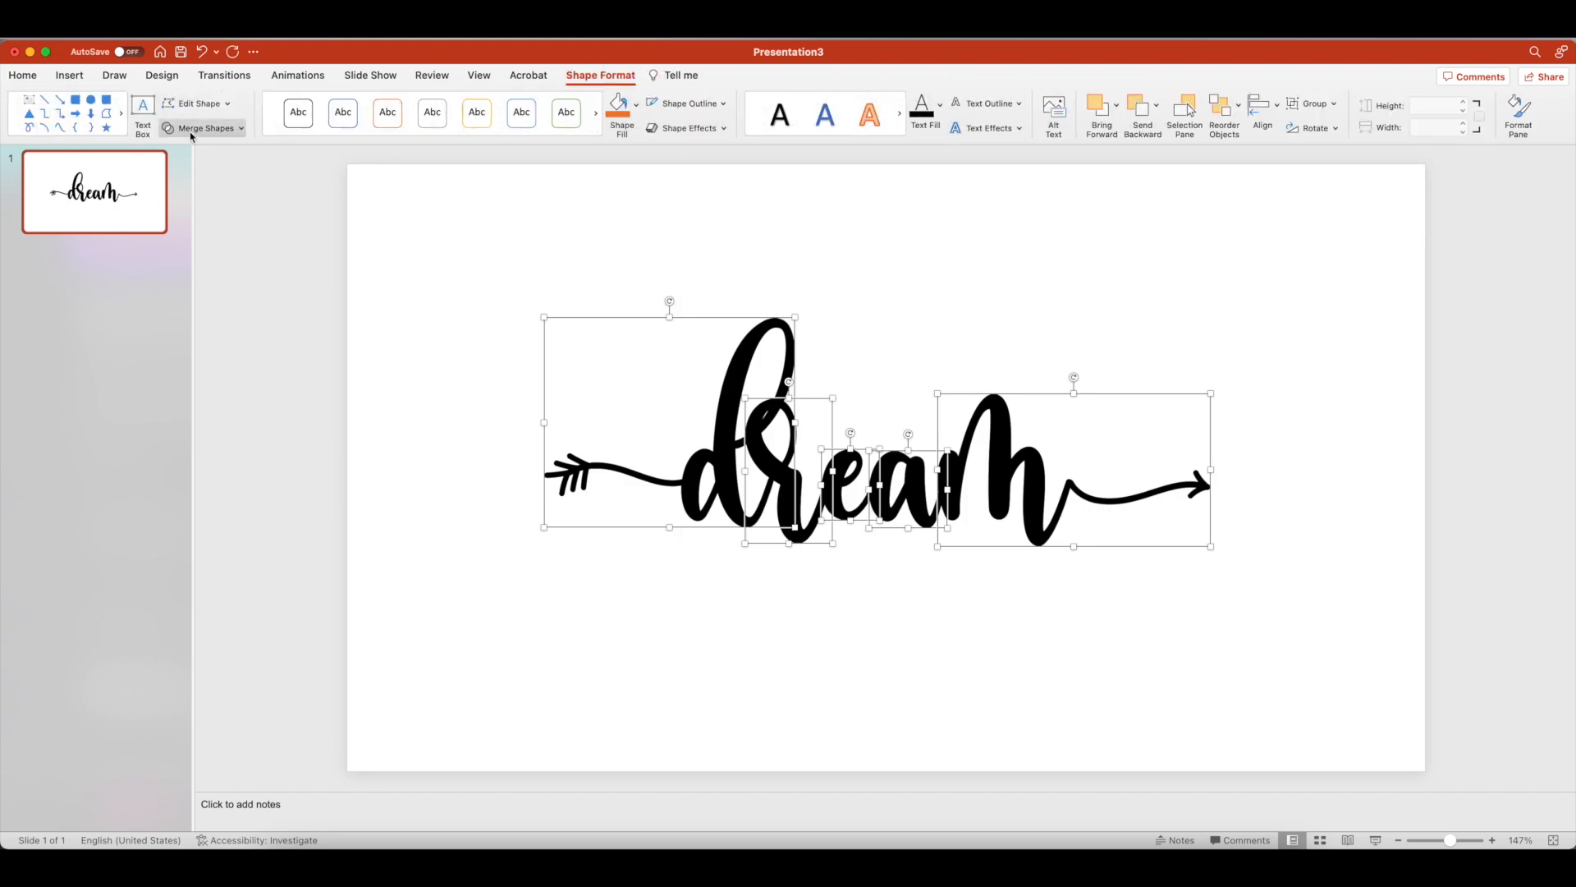
pyautogui.click(242, 129)
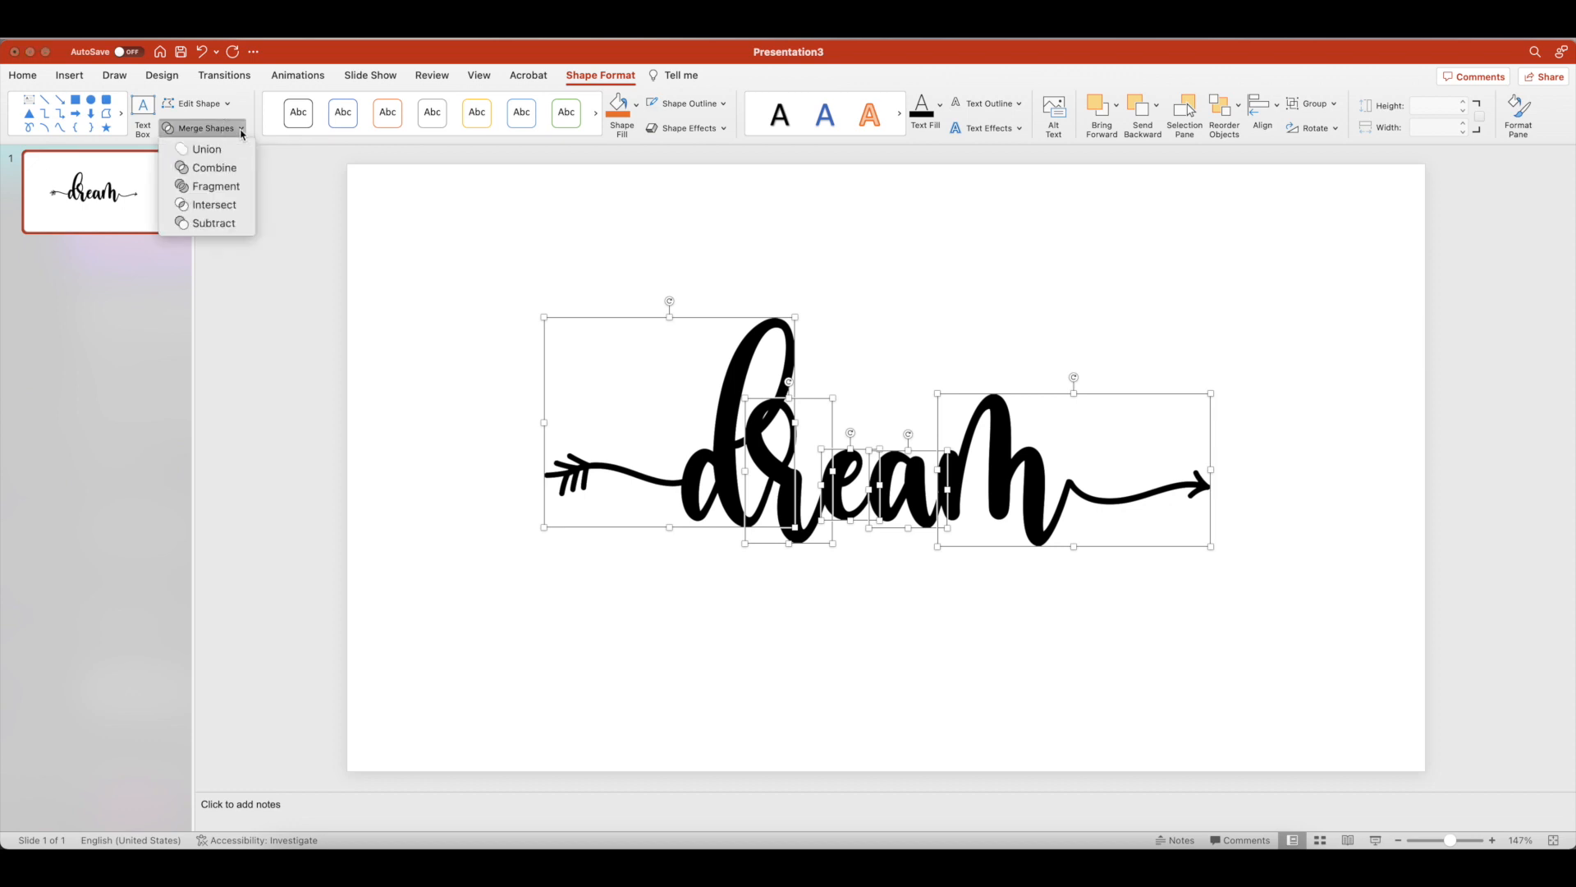
pyautogui.click(226, 152)
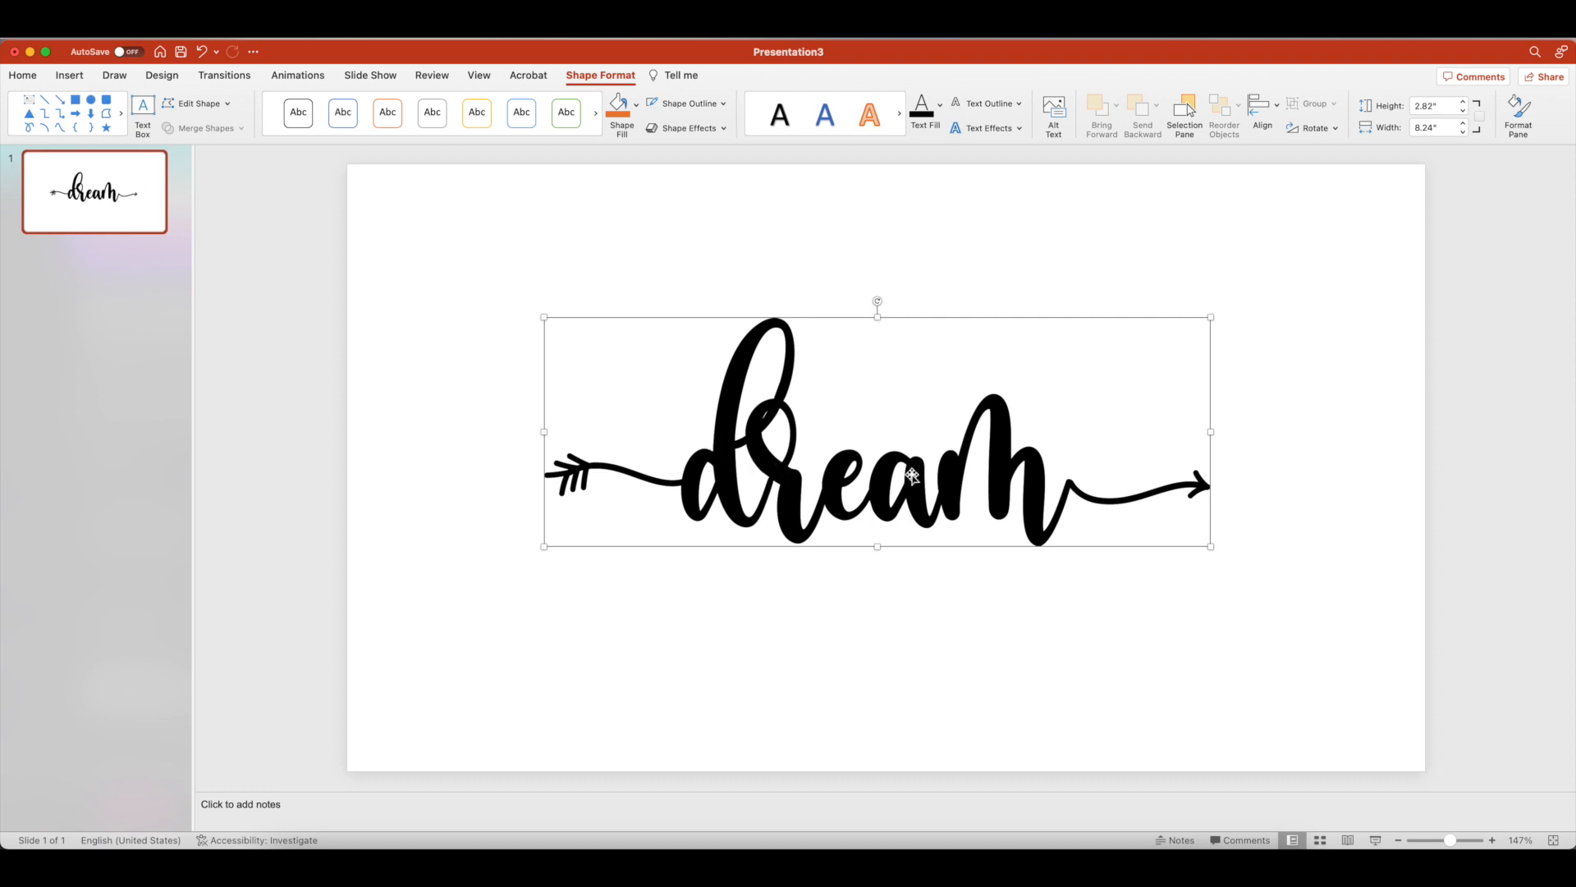
# Set both the shape outline and the text outline of the merged dream shape to No Outline
pyautogui.click(724, 105)
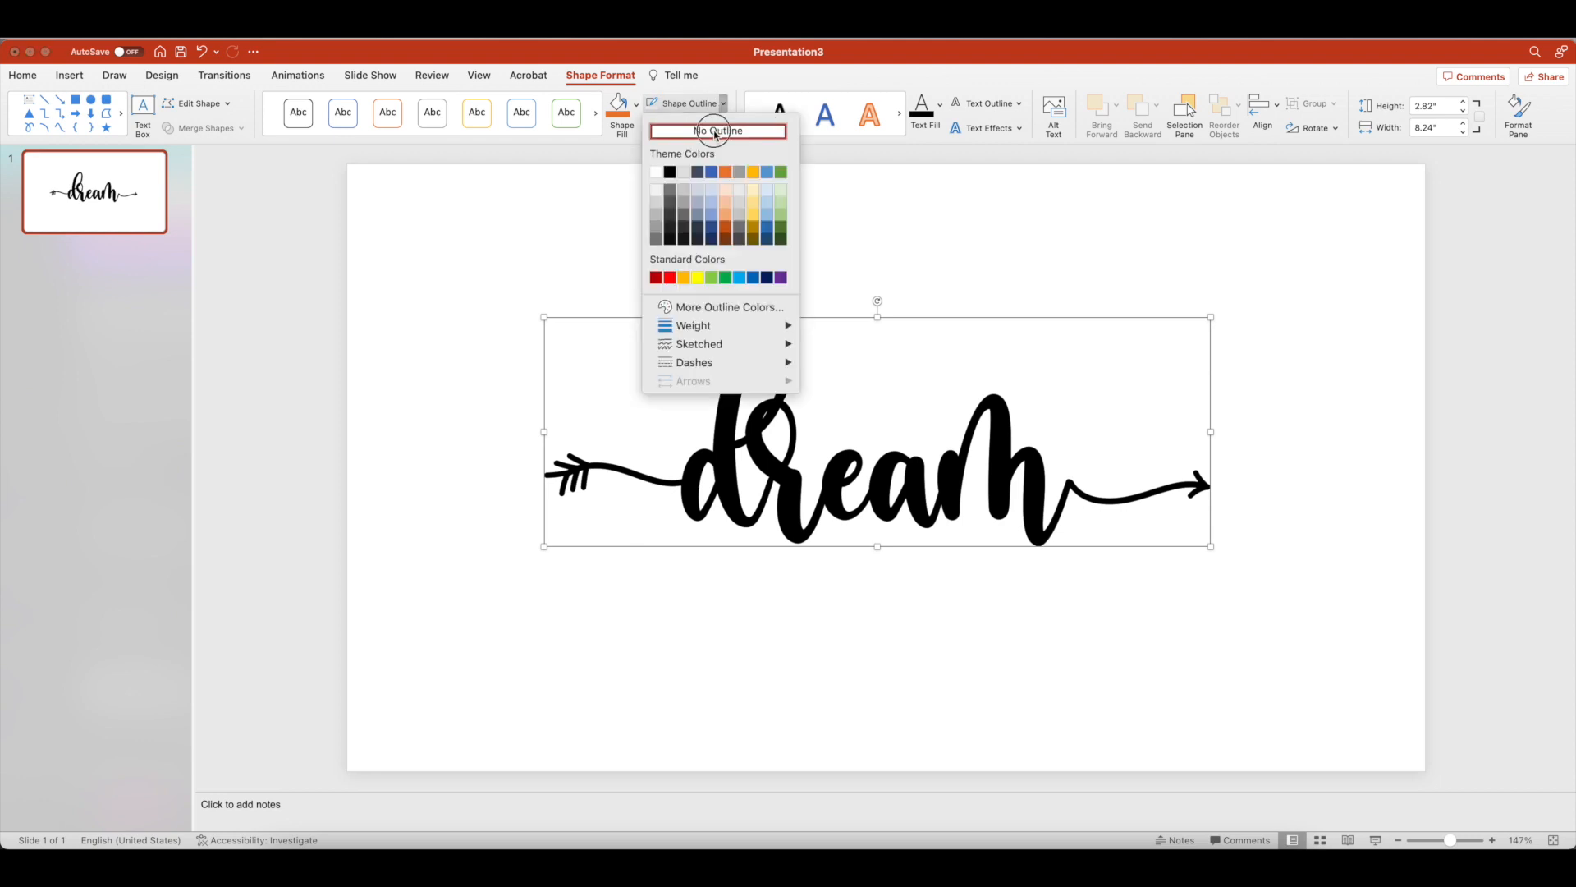
pyautogui.click(716, 130)
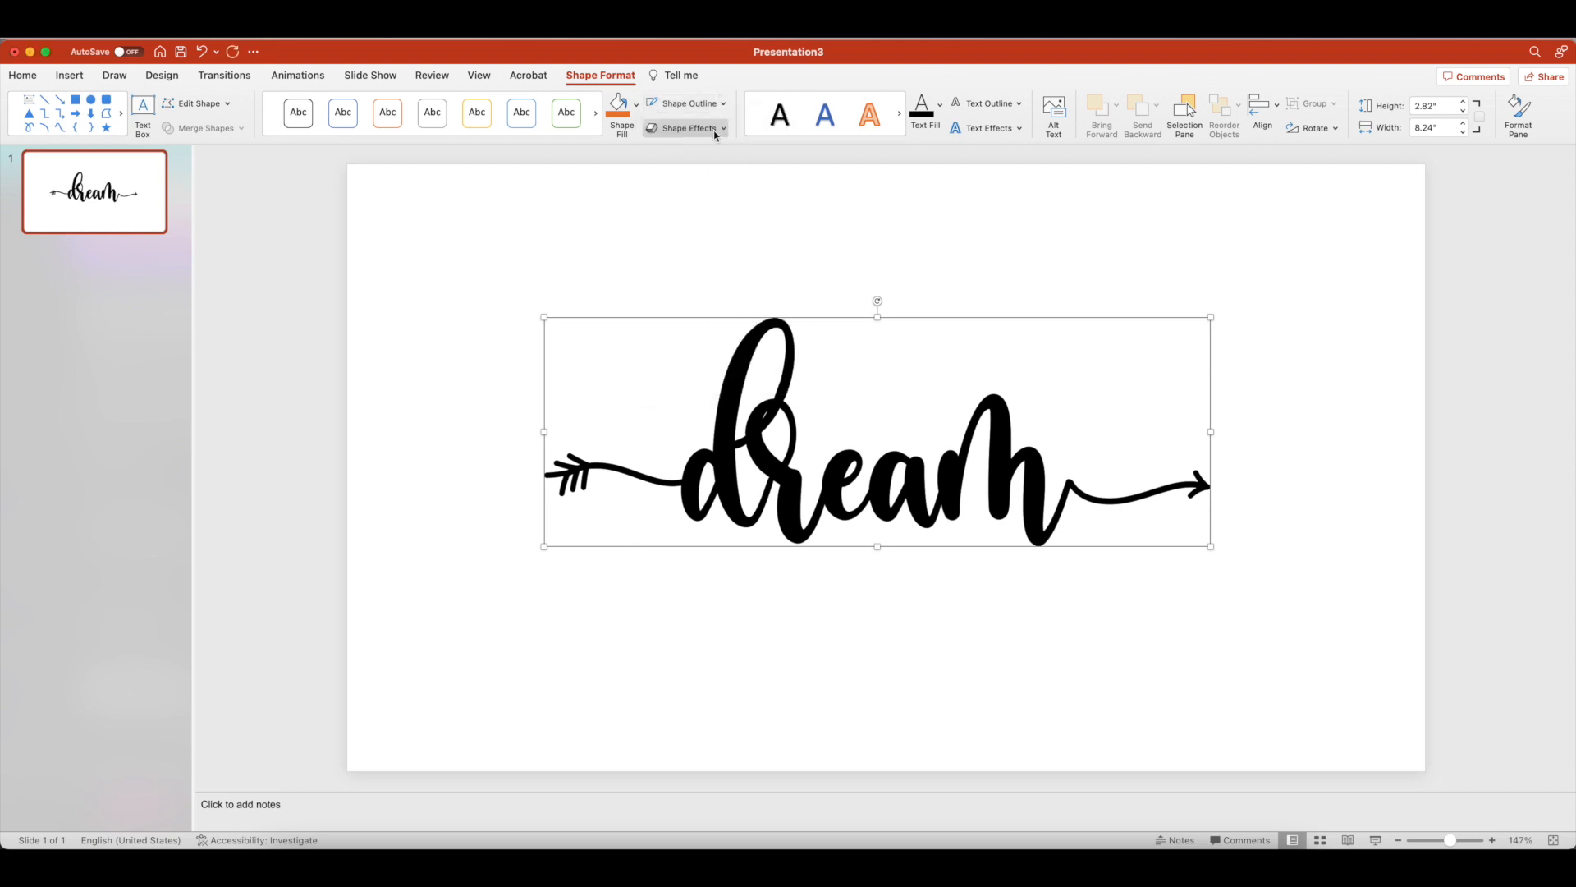
pyautogui.click(1015, 108)
pyautogui.click(1011, 131)
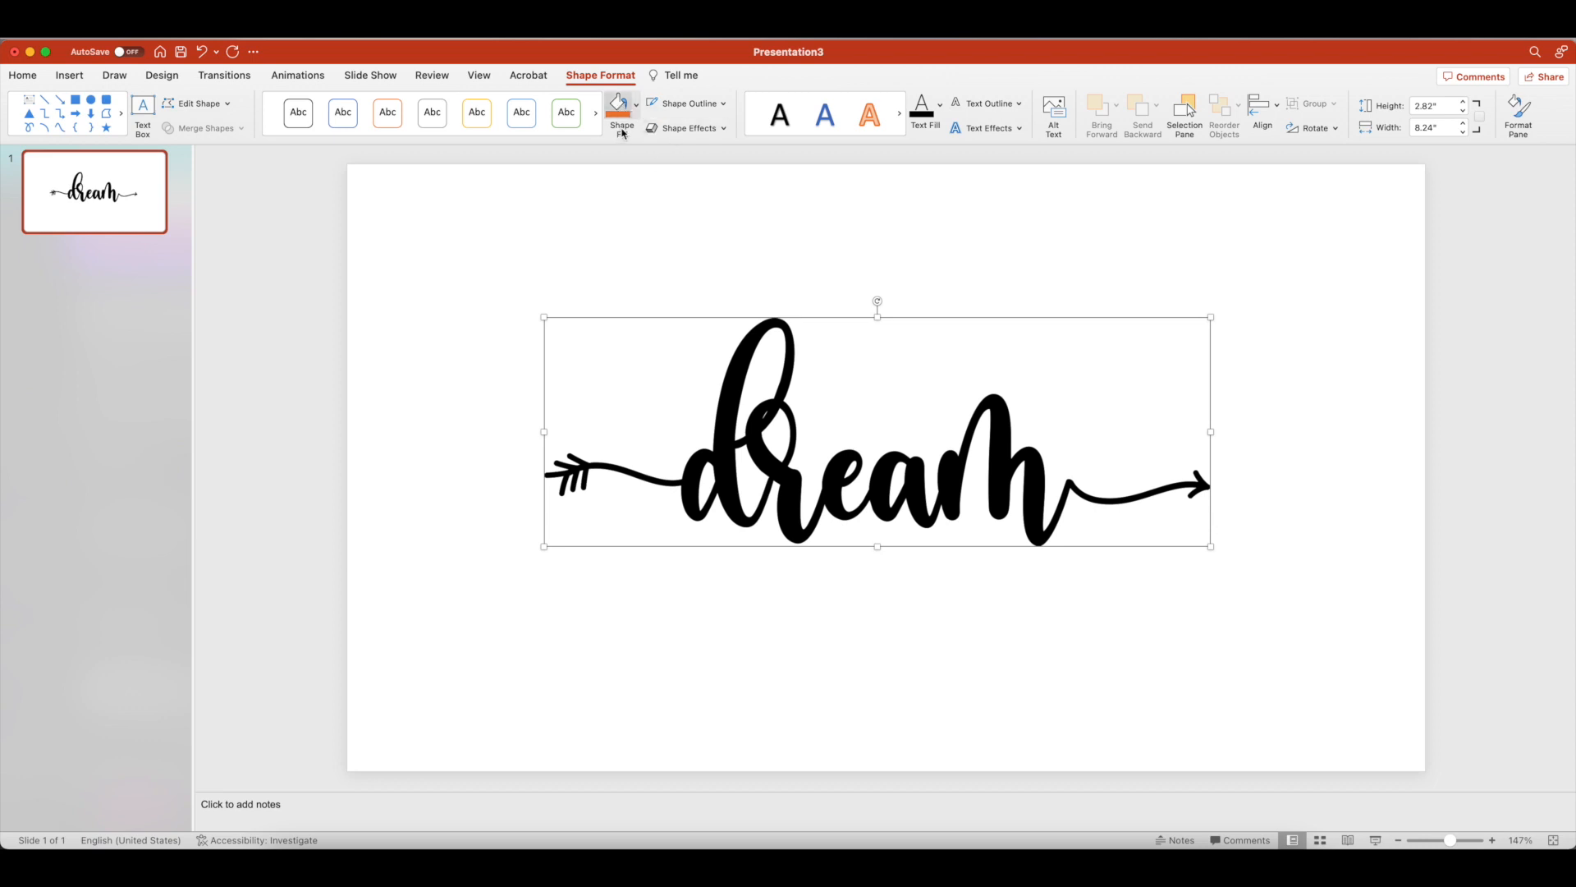
# Fill the dream shape with the picture 123_1.JPEG from the Downloads folder, then deselect it
pyautogui.click(639, 106)
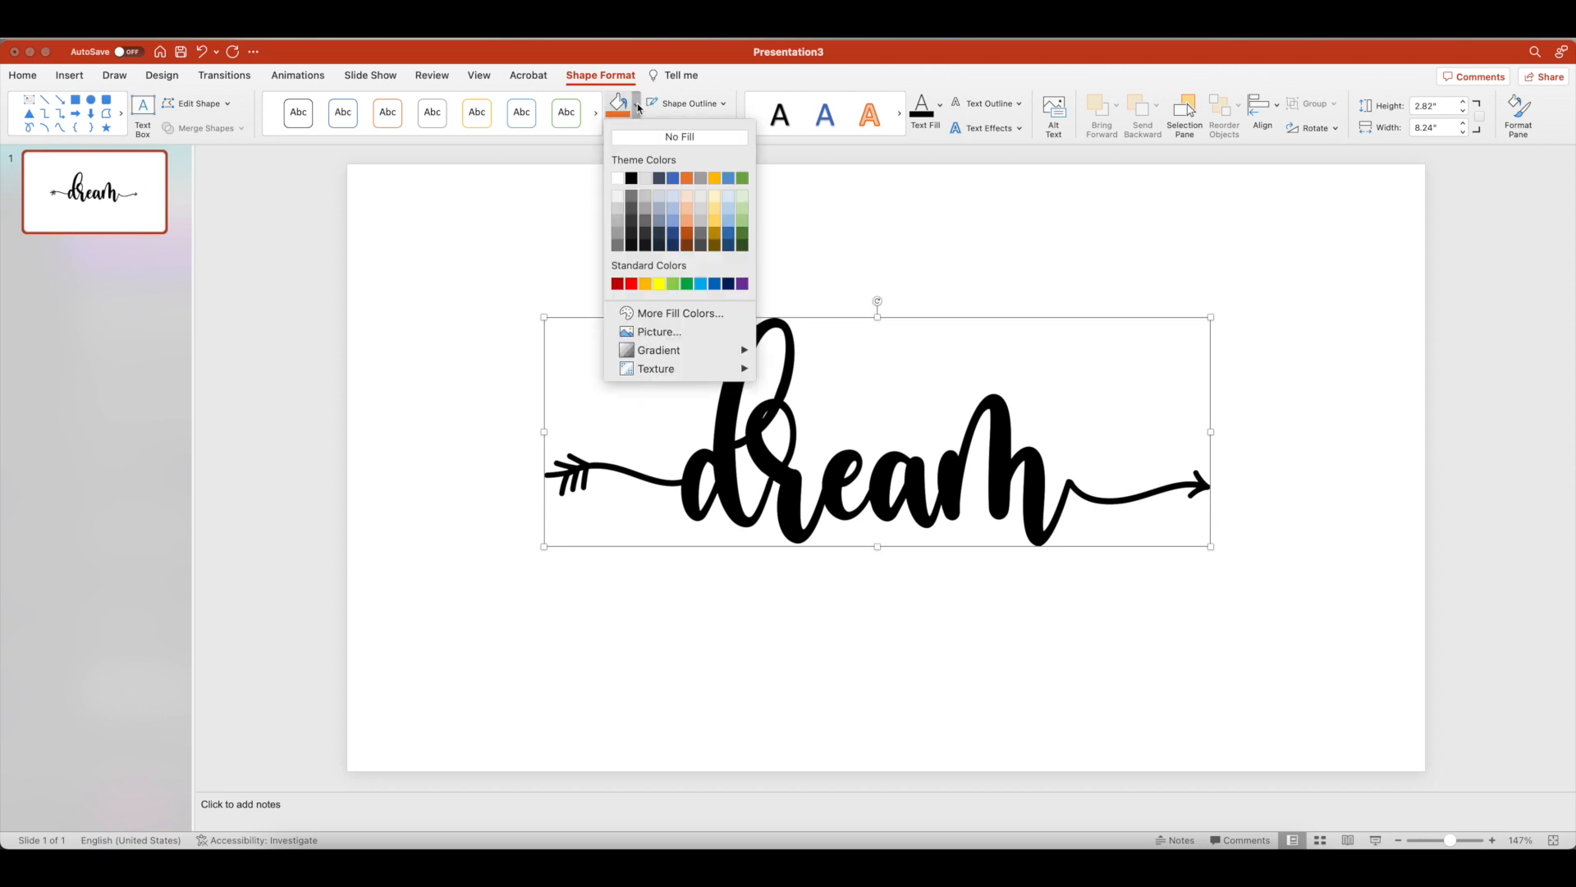
pyautogui.click(665, 334)
pyautogui.scroll(-3, 856, 333)
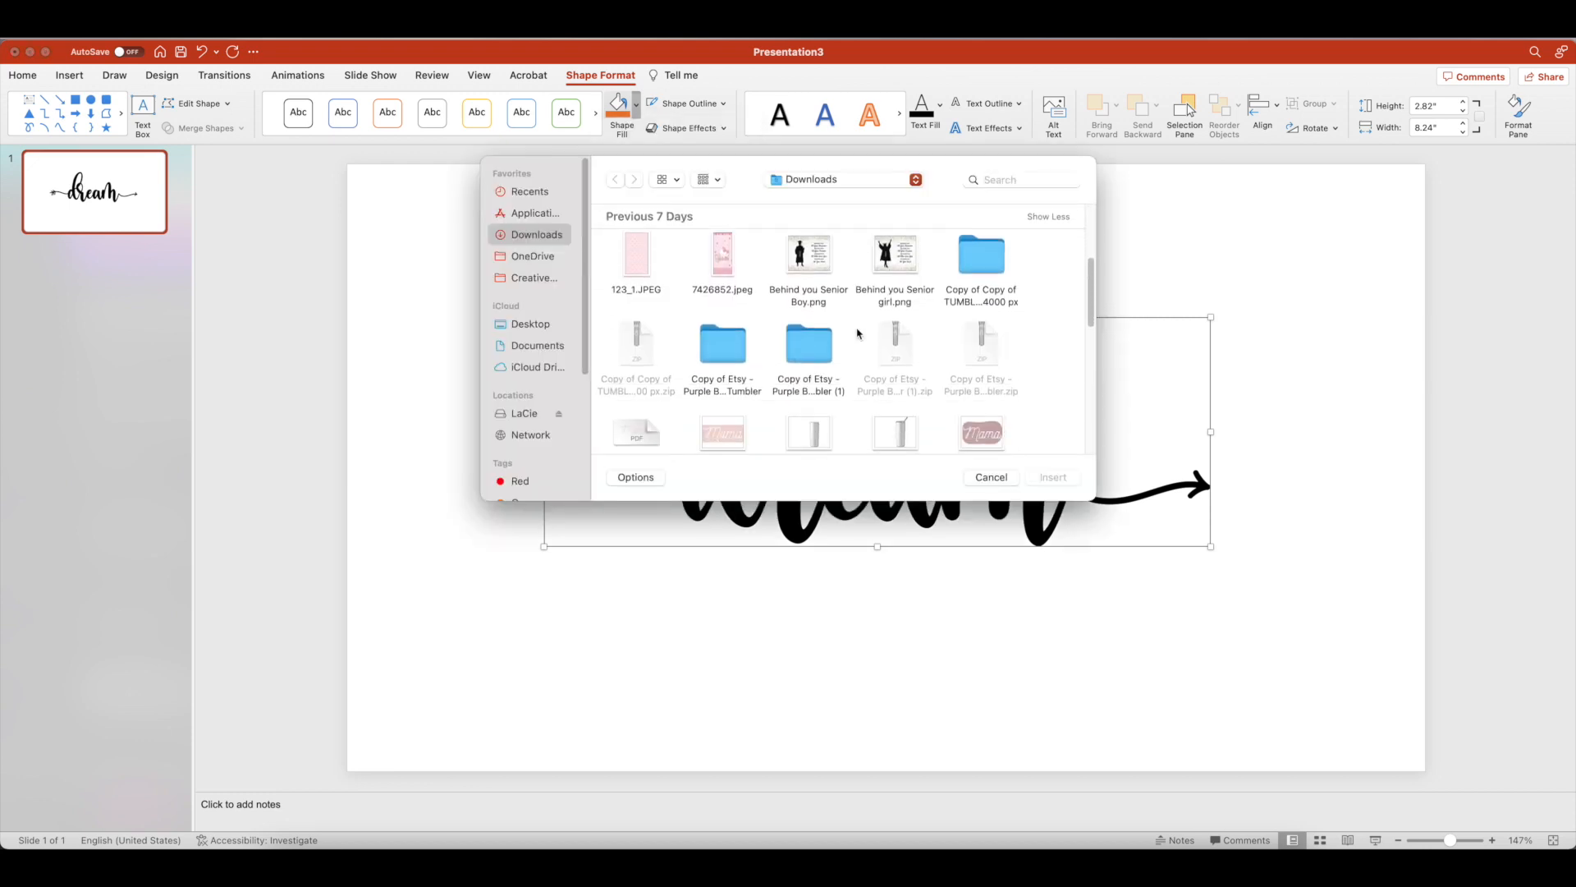
pyautogui.scroll(1, 858, 333)
pyautogui.click(630, 299)
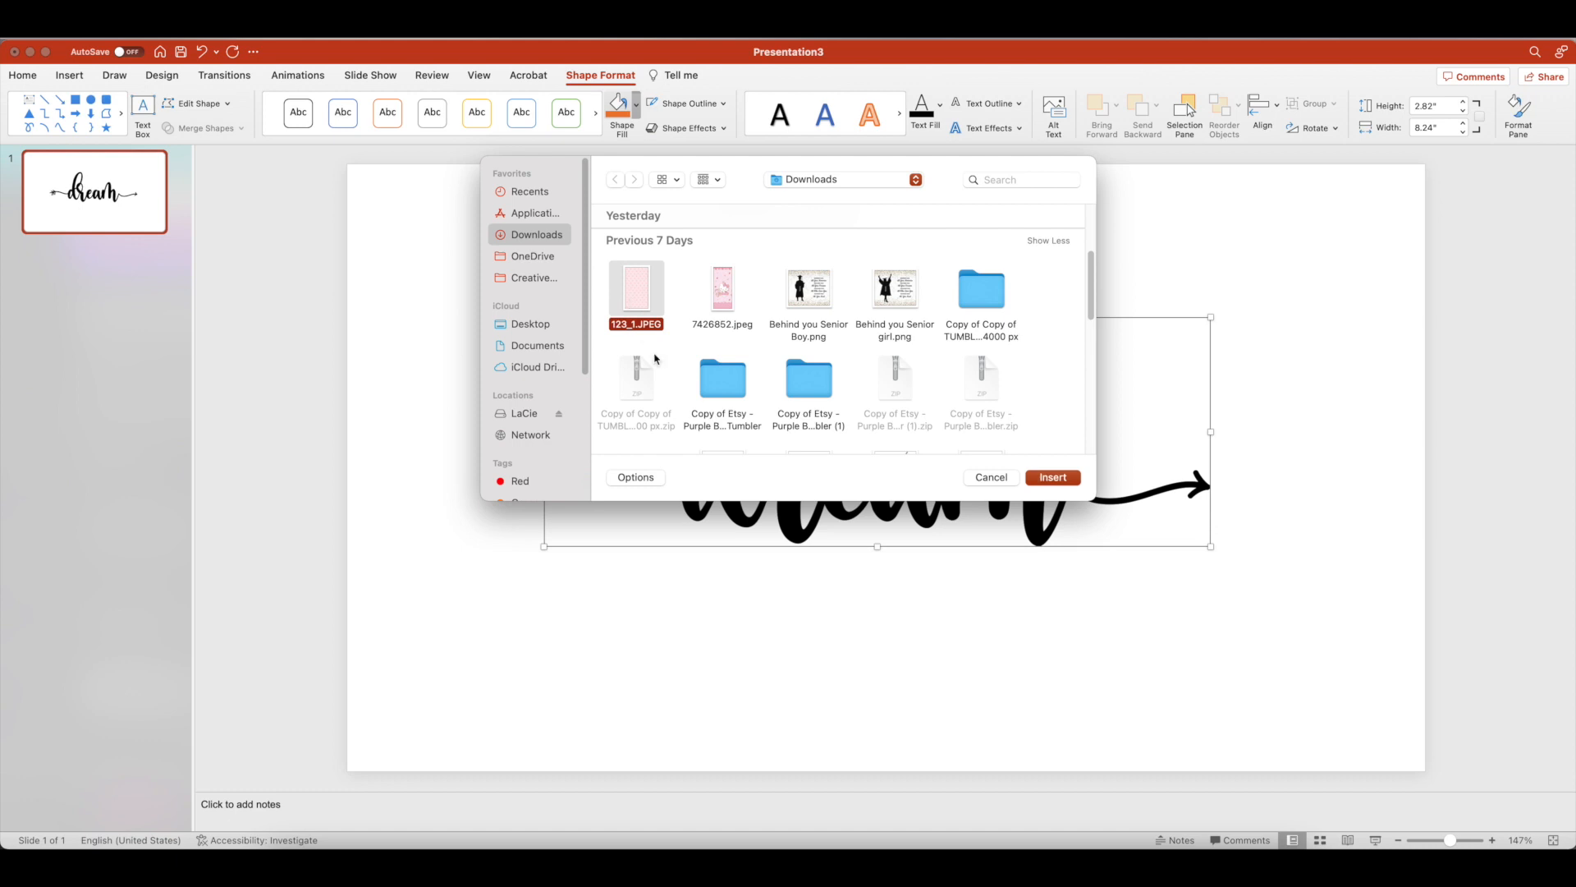
pyautogui.click(1053, 477)
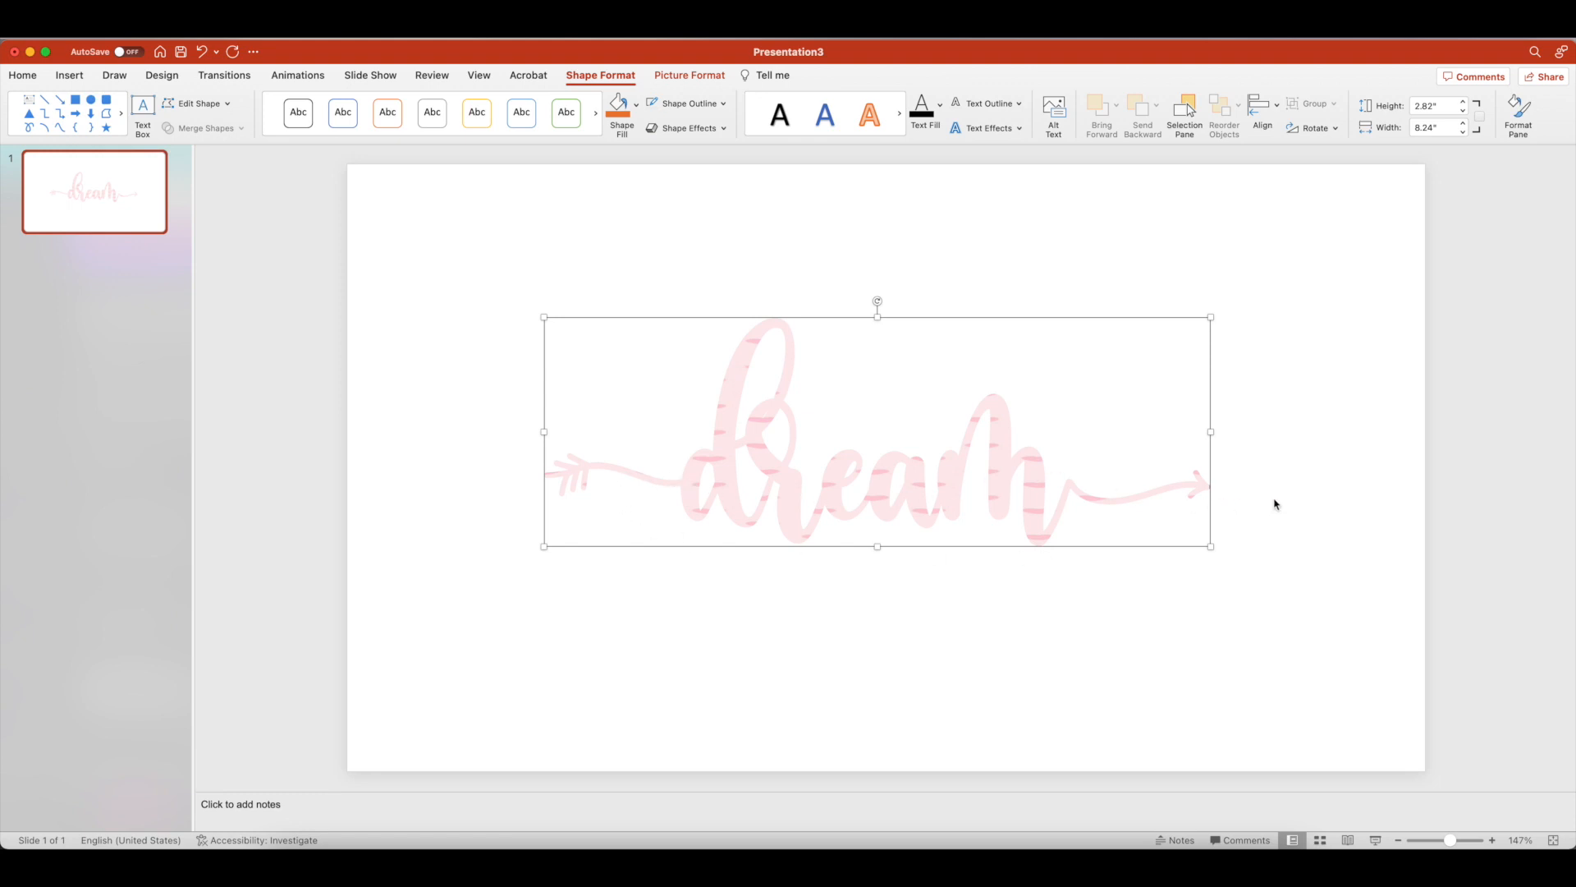
pyautogui.click(683, 287)
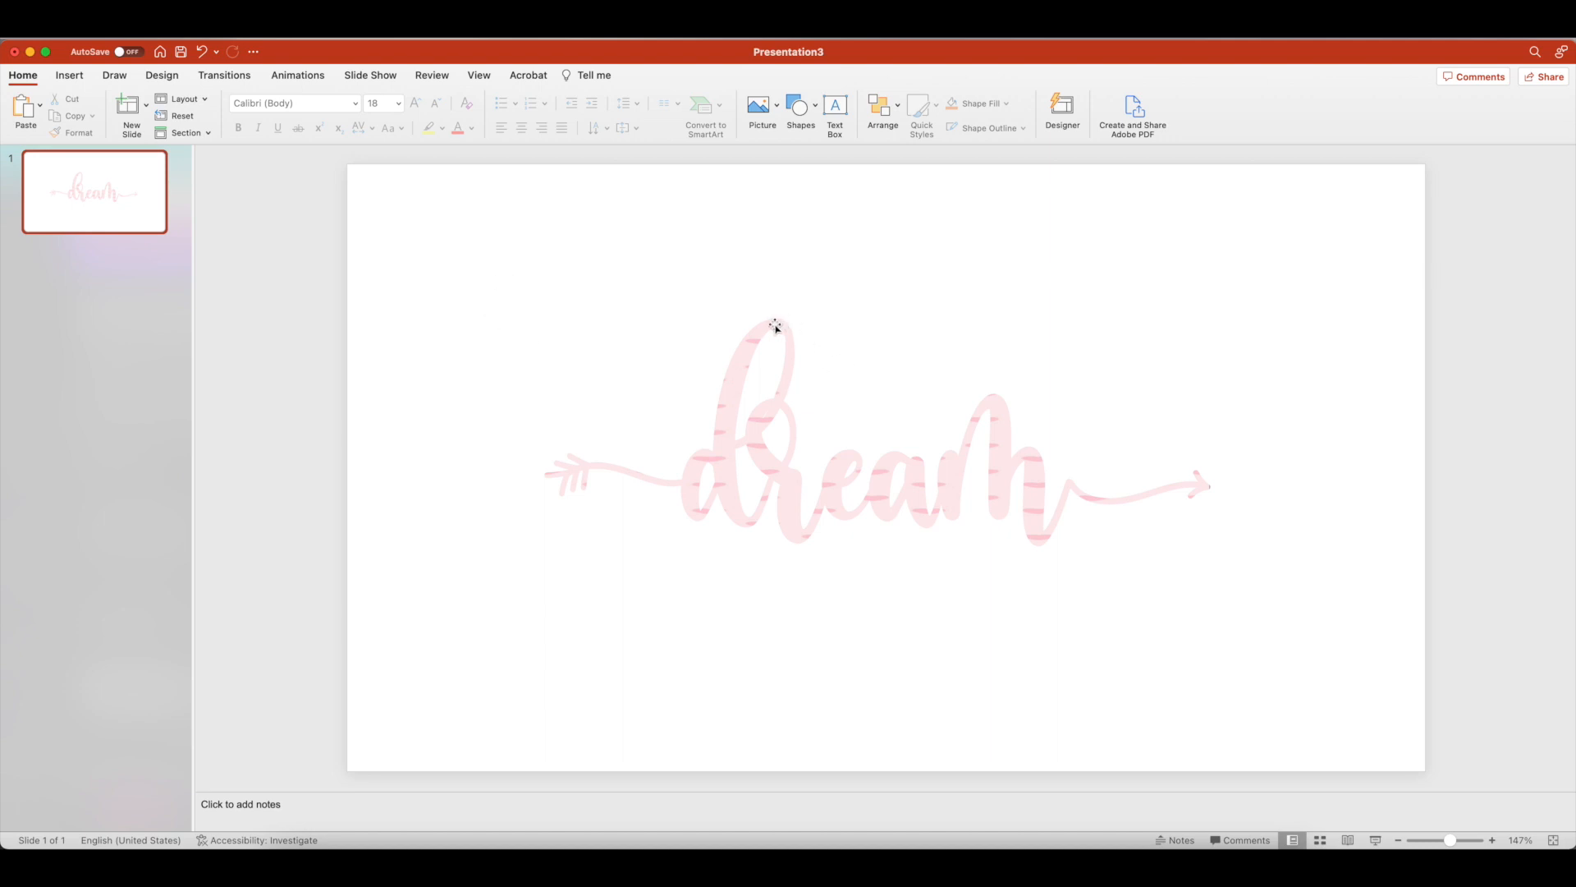
# Save the presentation as "Dream" in the Downloads folder with PDF as the file format
pyautogui.click(124, 30)
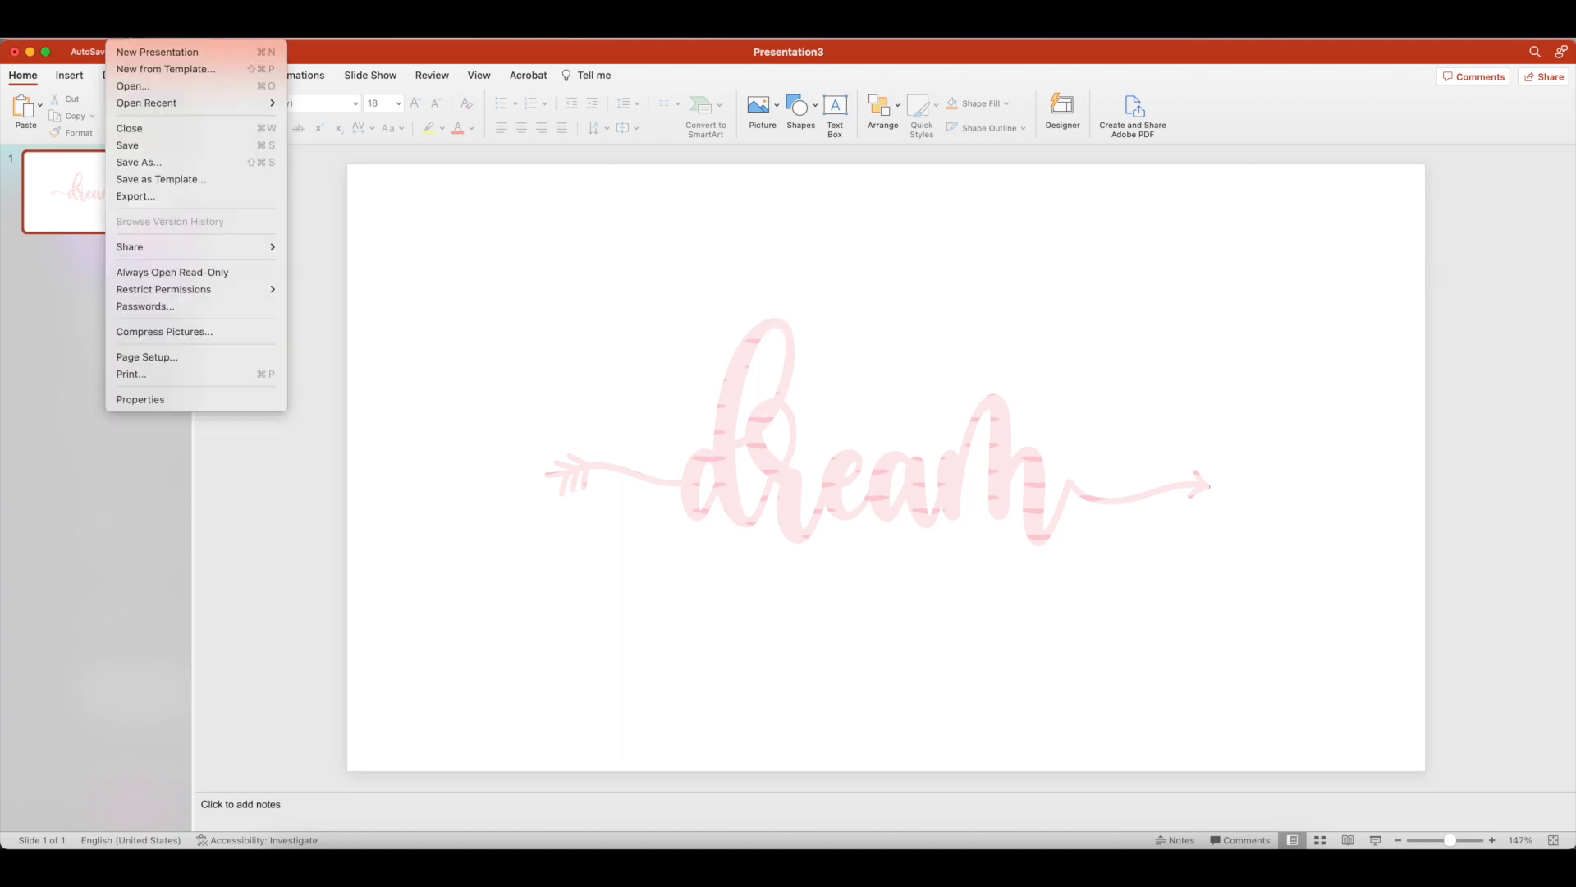
pyautogui.click(149, 168)
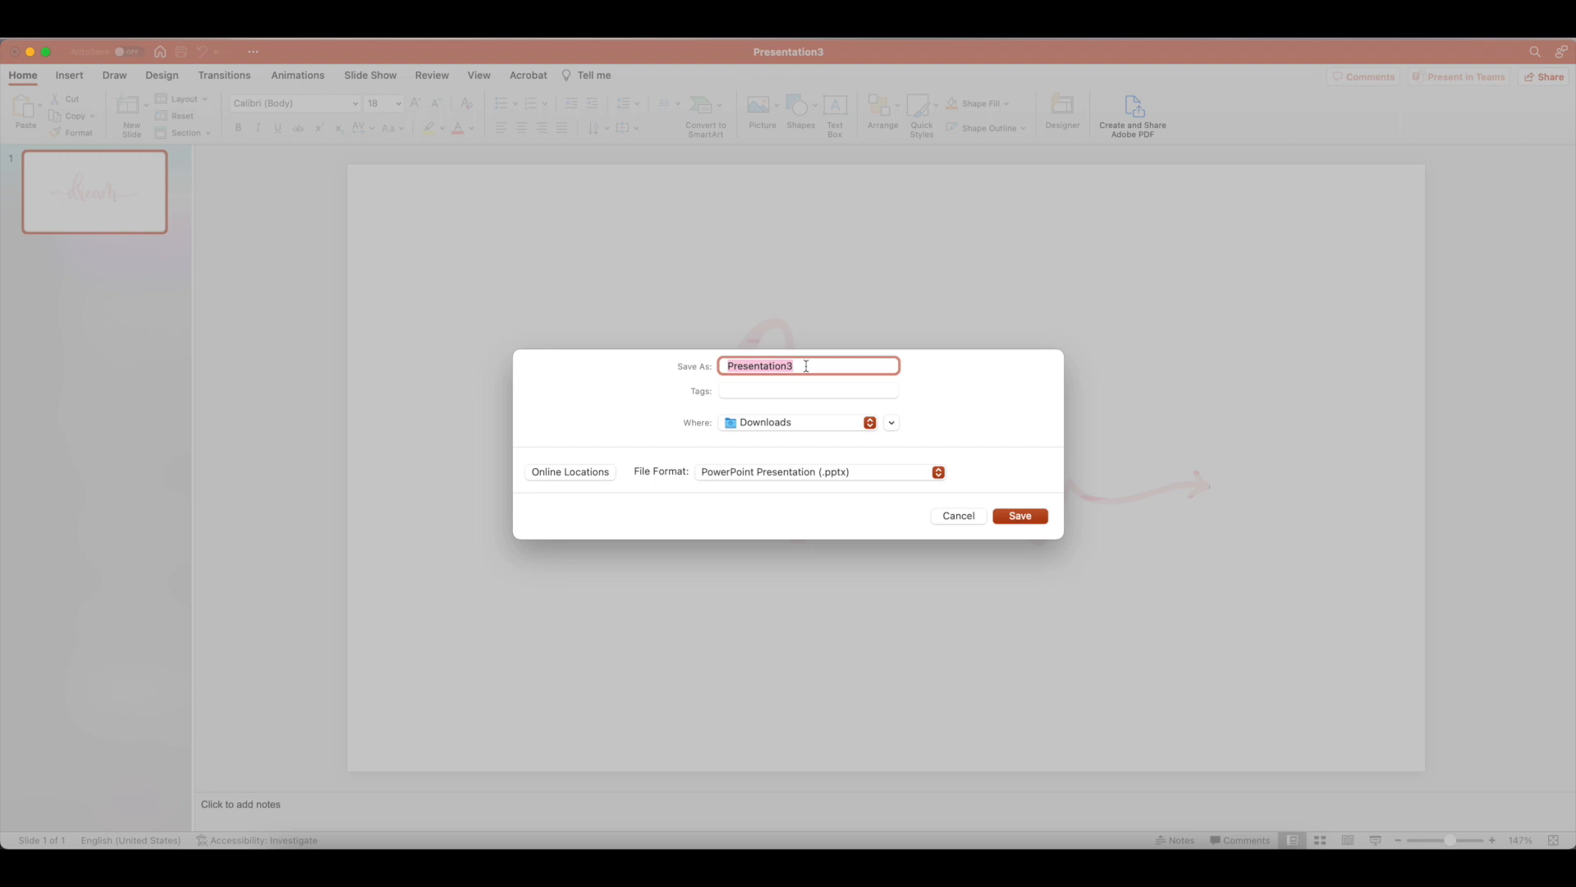
pyautogui.write('De')
pyautogui.click(938, 473)
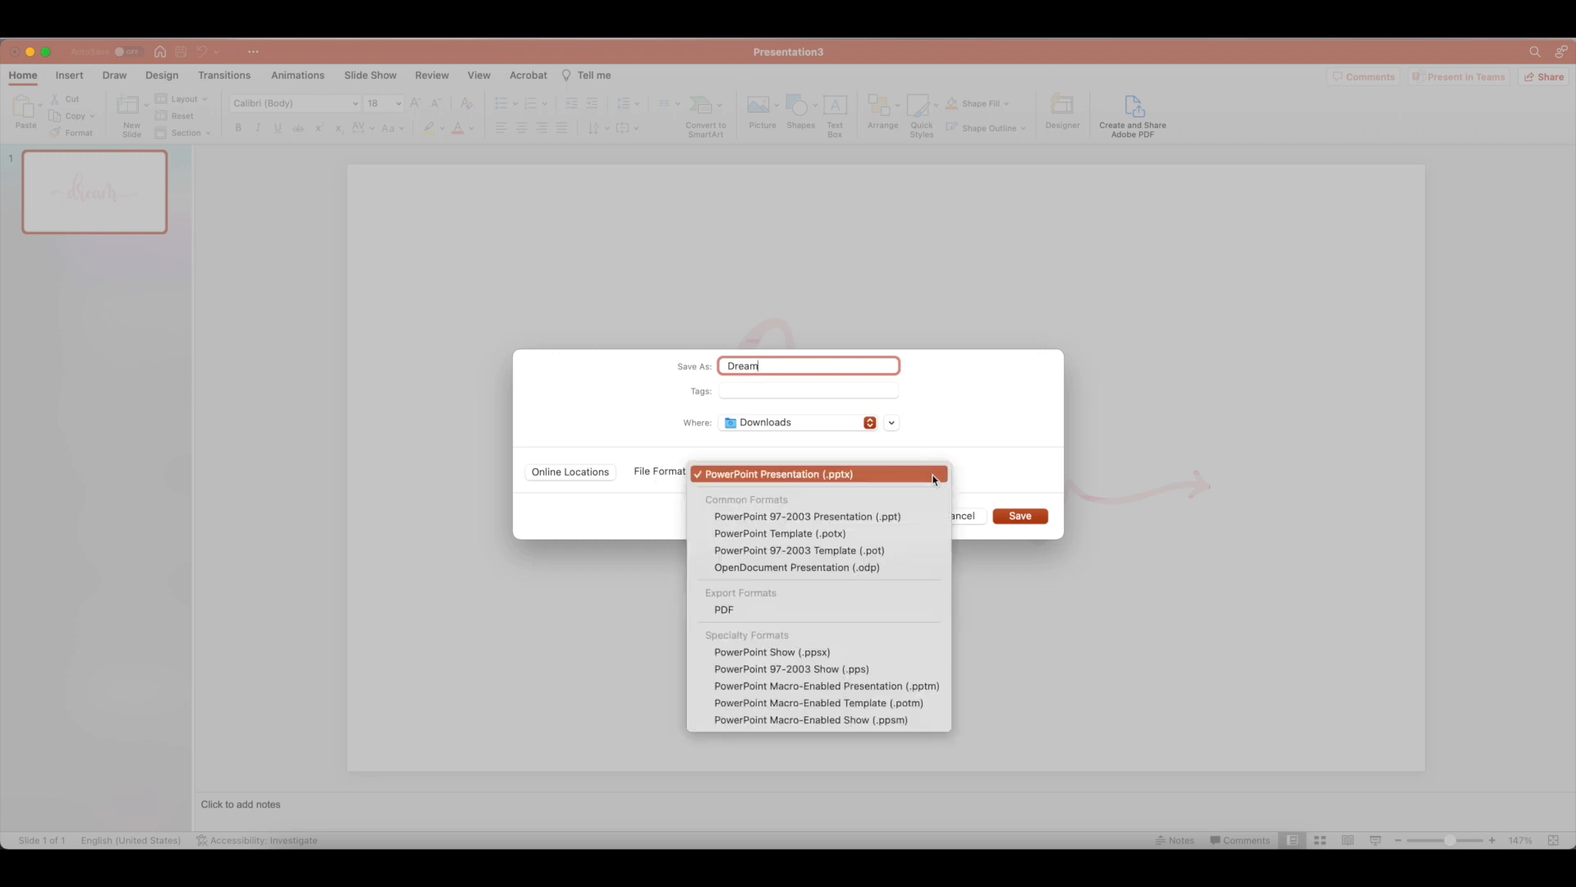
pyautogui.click(747, 610)
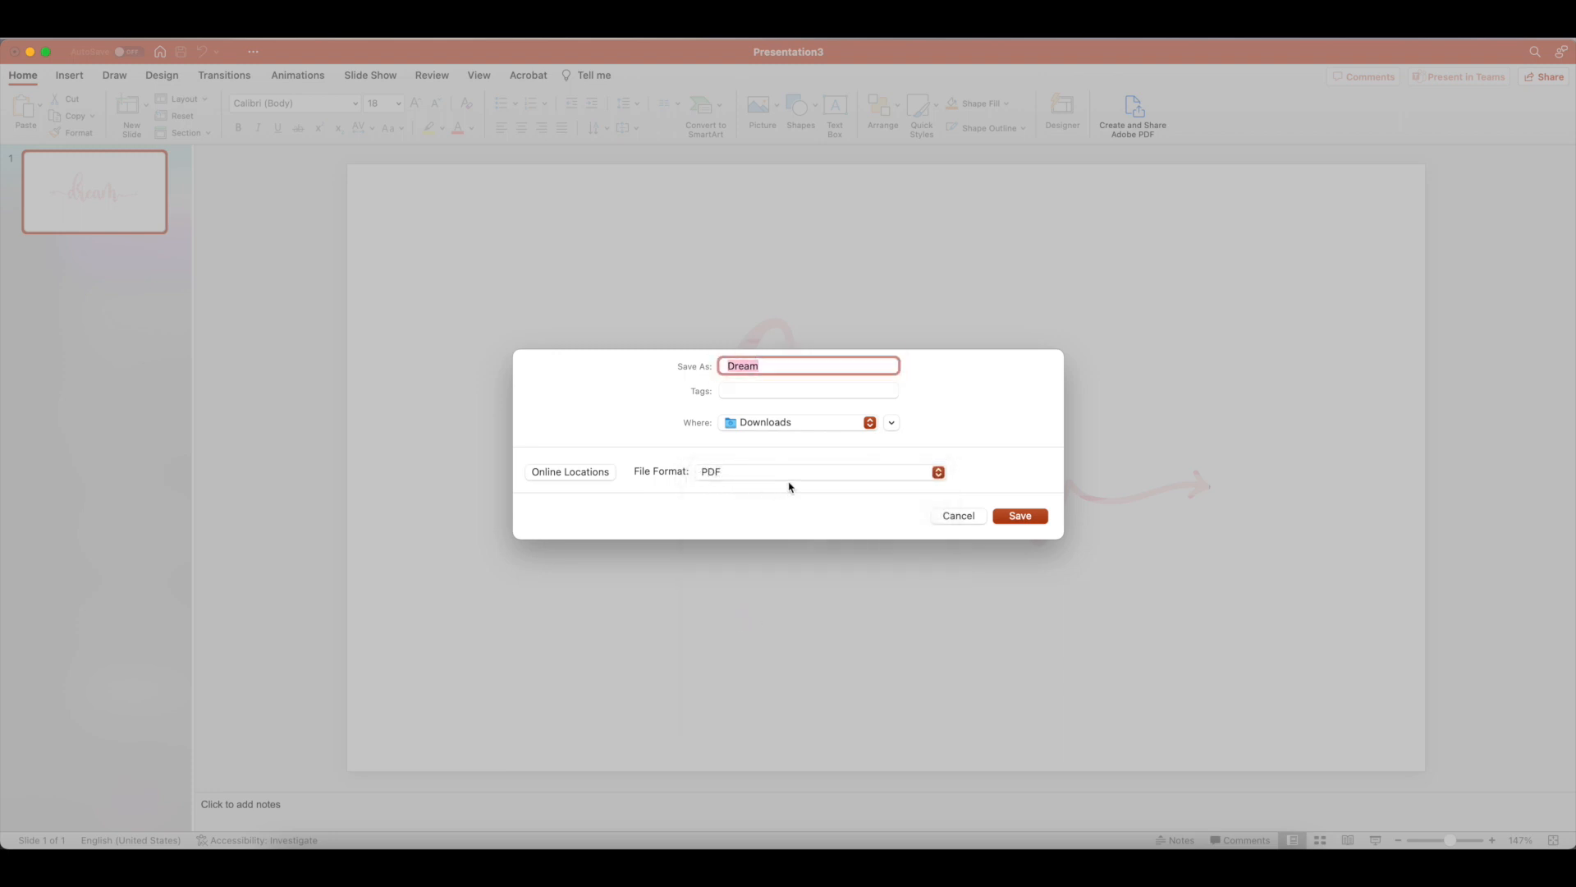
pyautogui.click(1020, 517)
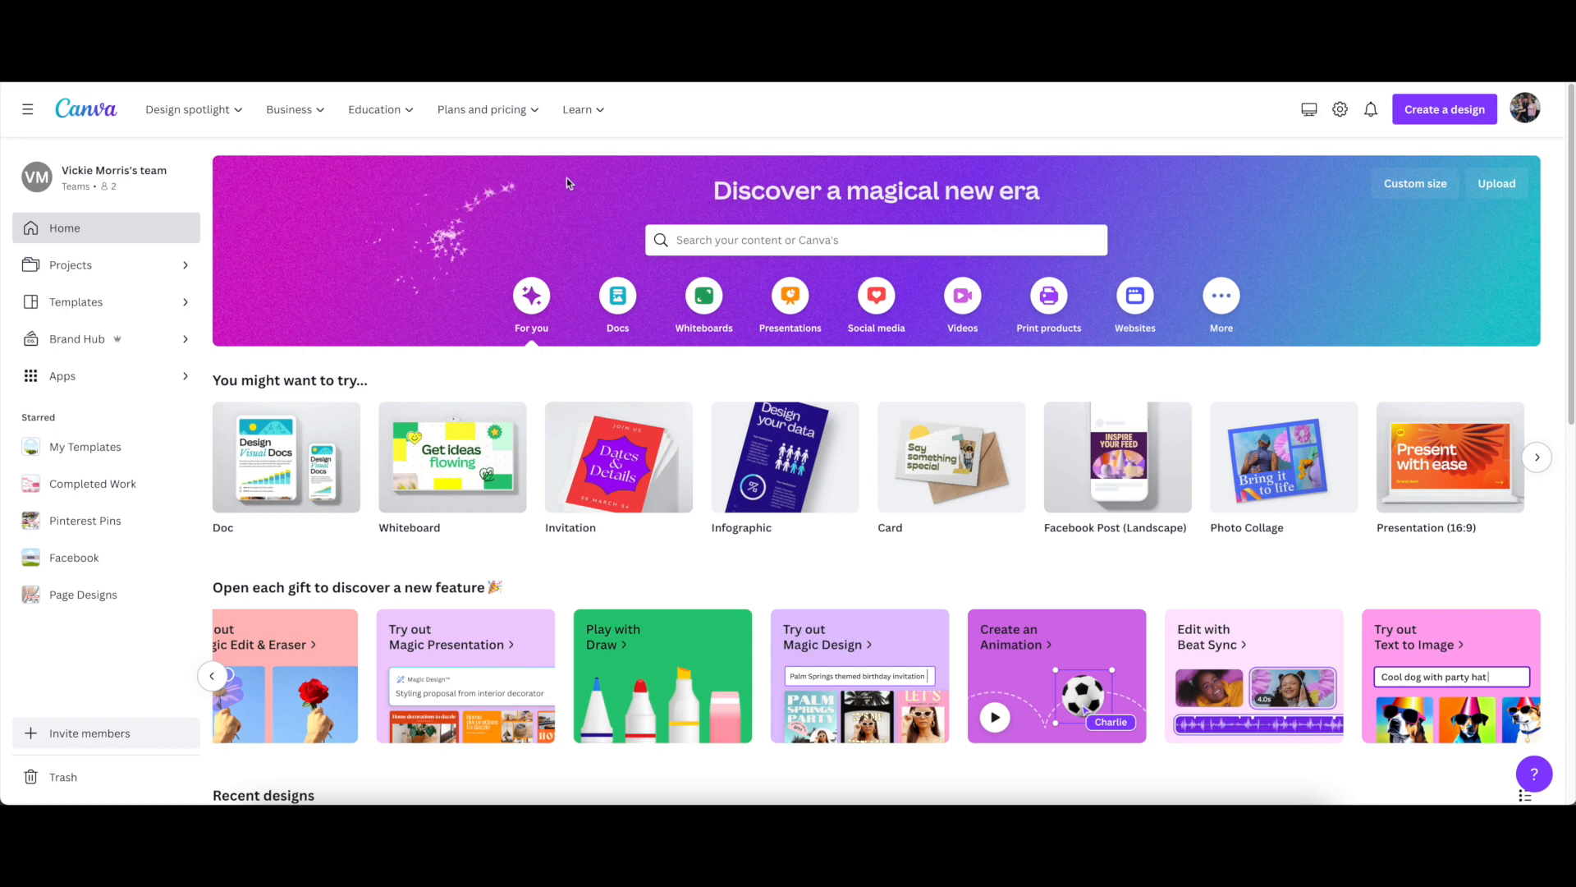
# Switch to Canva, import Dream.pdf from Downloads with the file filter set to All Files, and open the imported design
pyautogui.click(1436, 112)
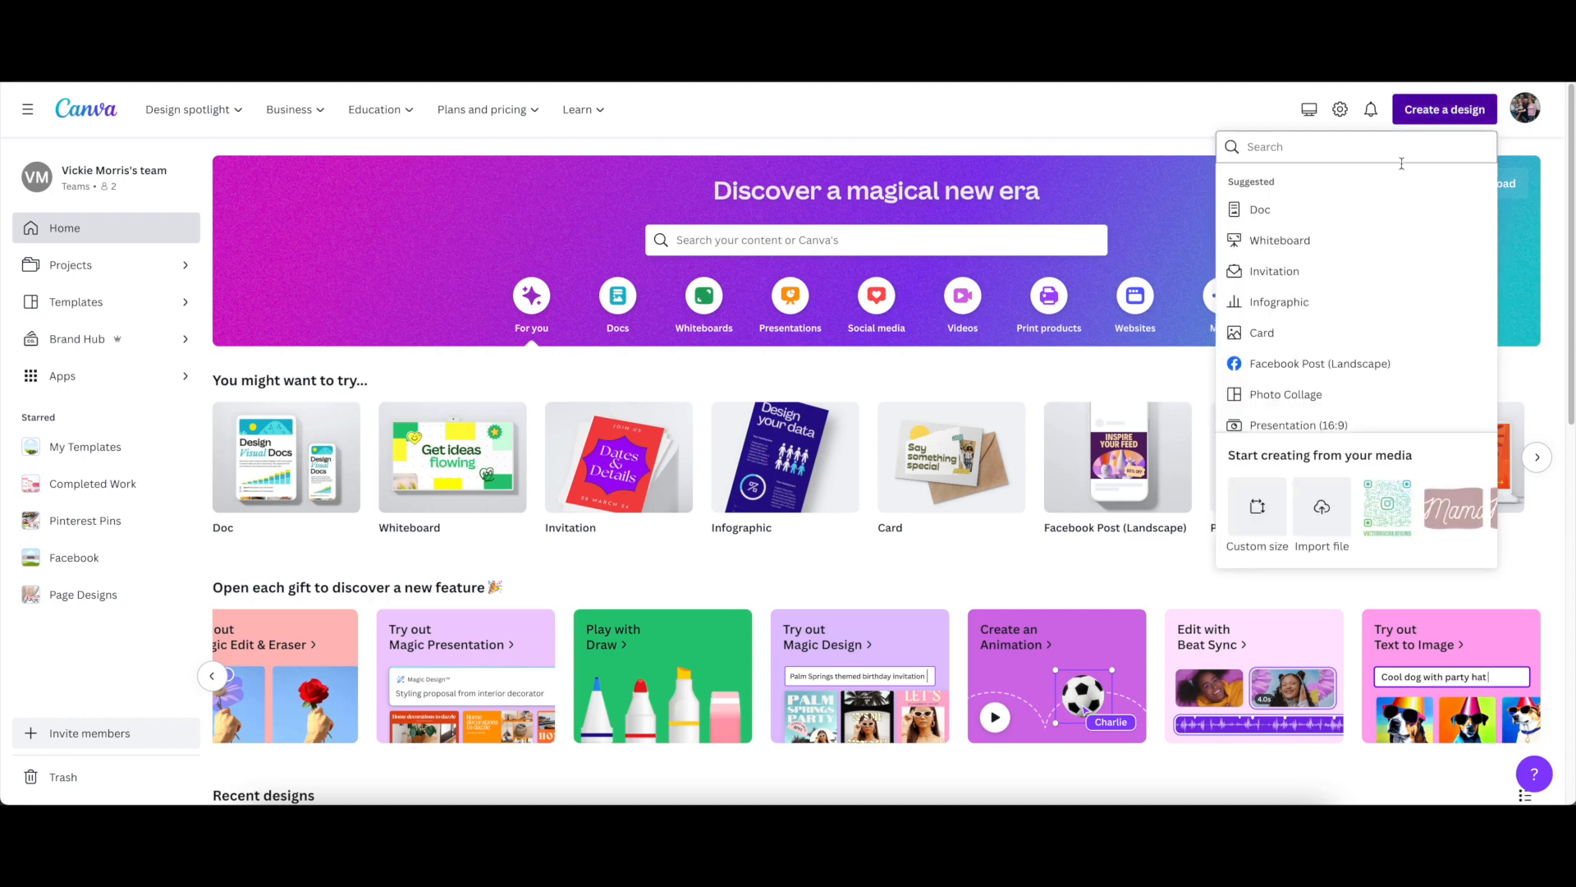
pyautogui.click(1323, 510)
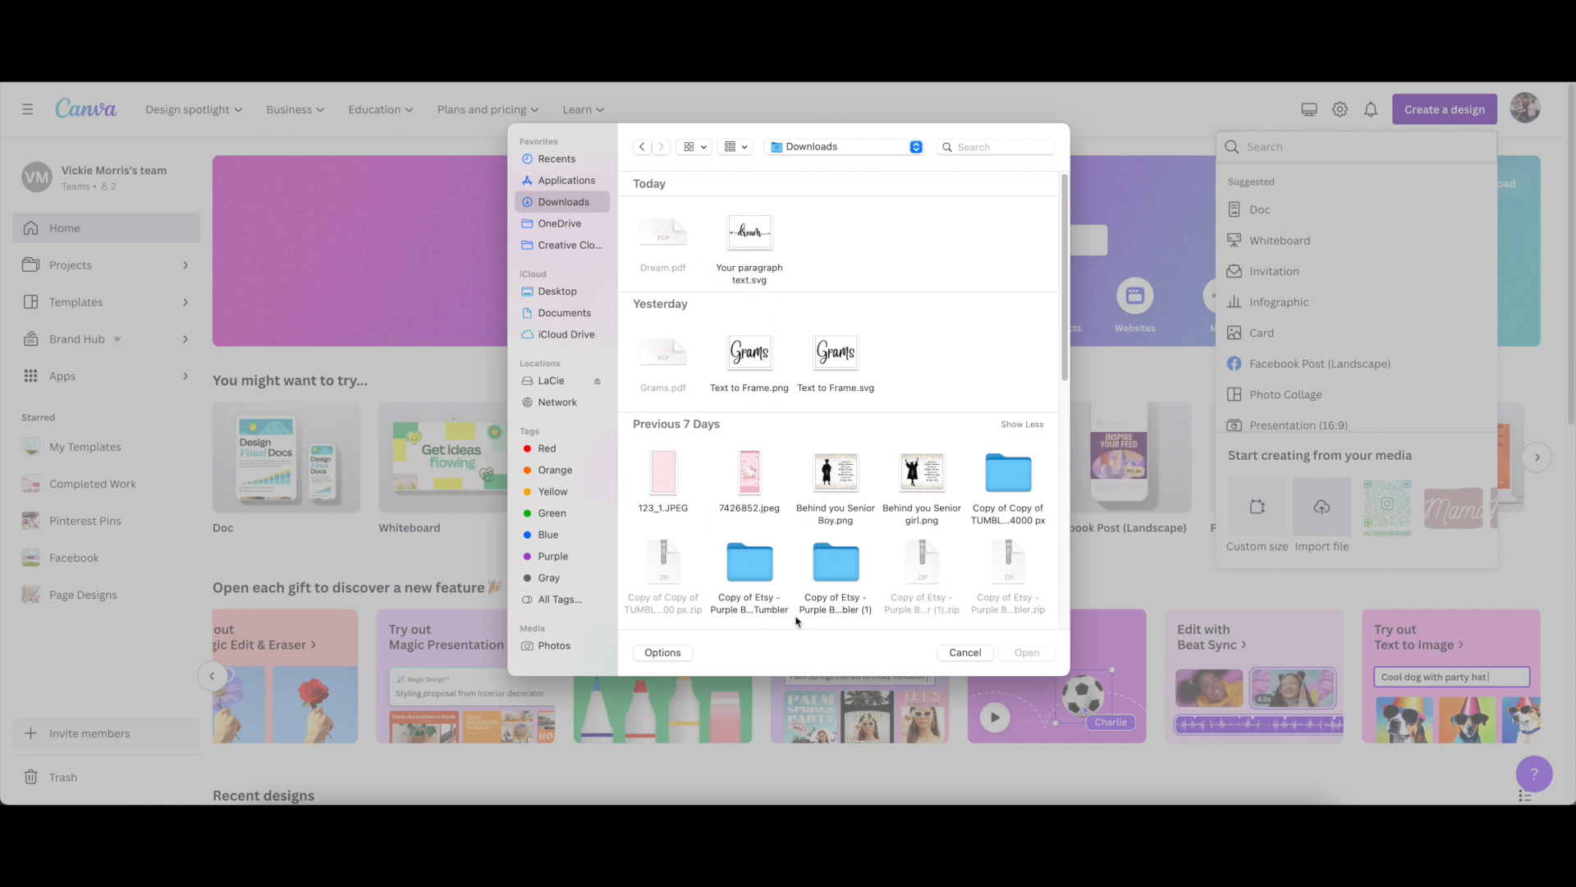
pyautogui.click(674, 654)
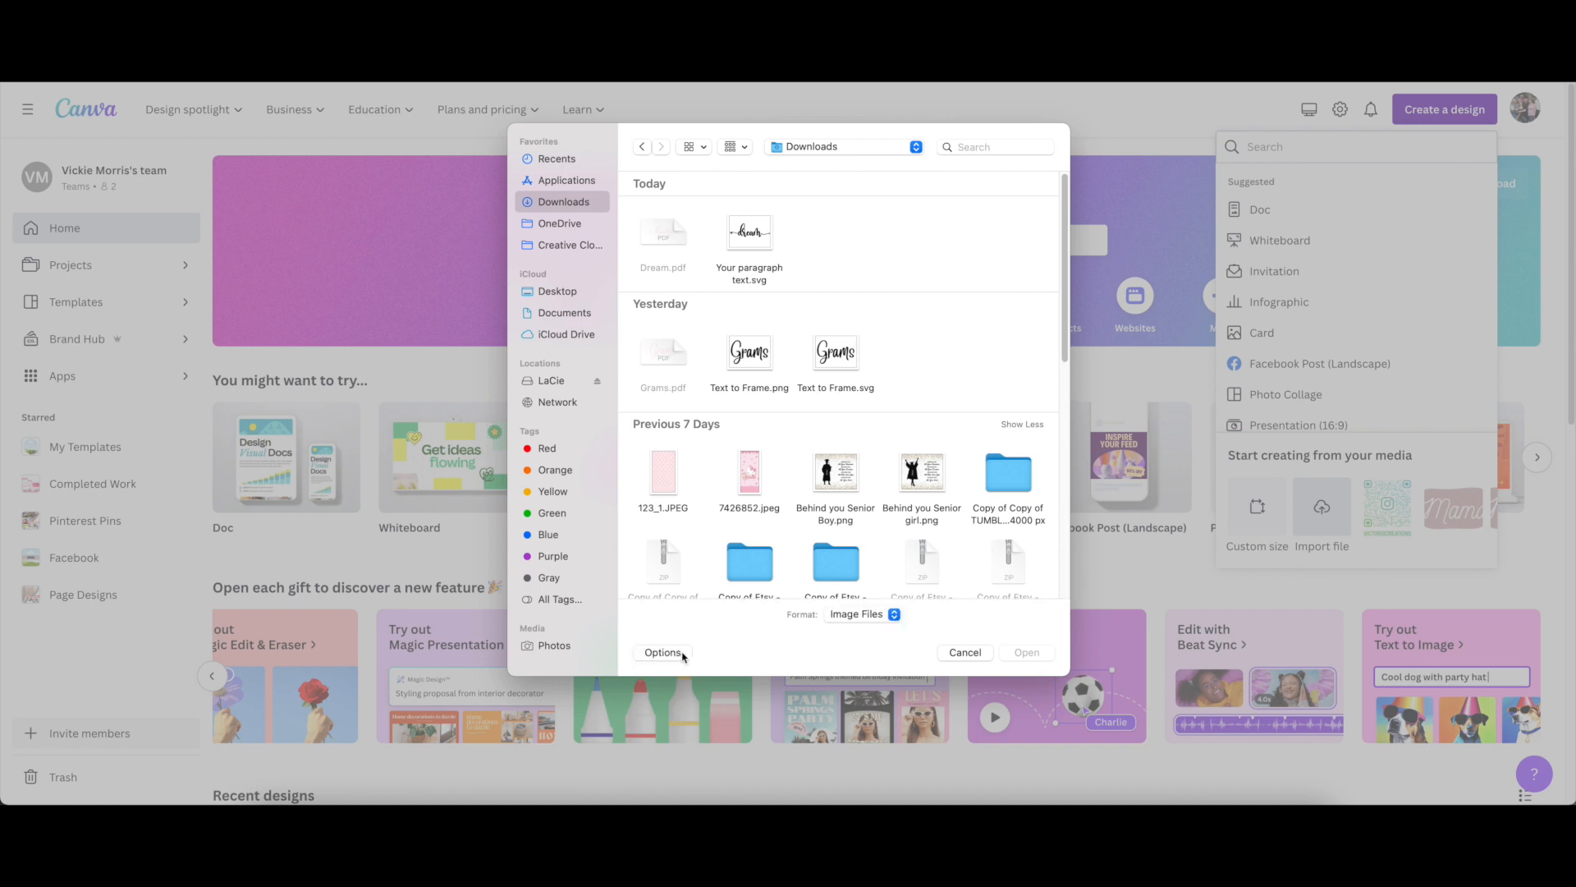
pyautogui.click(874, 622)
pyautogui.click(860, 637)
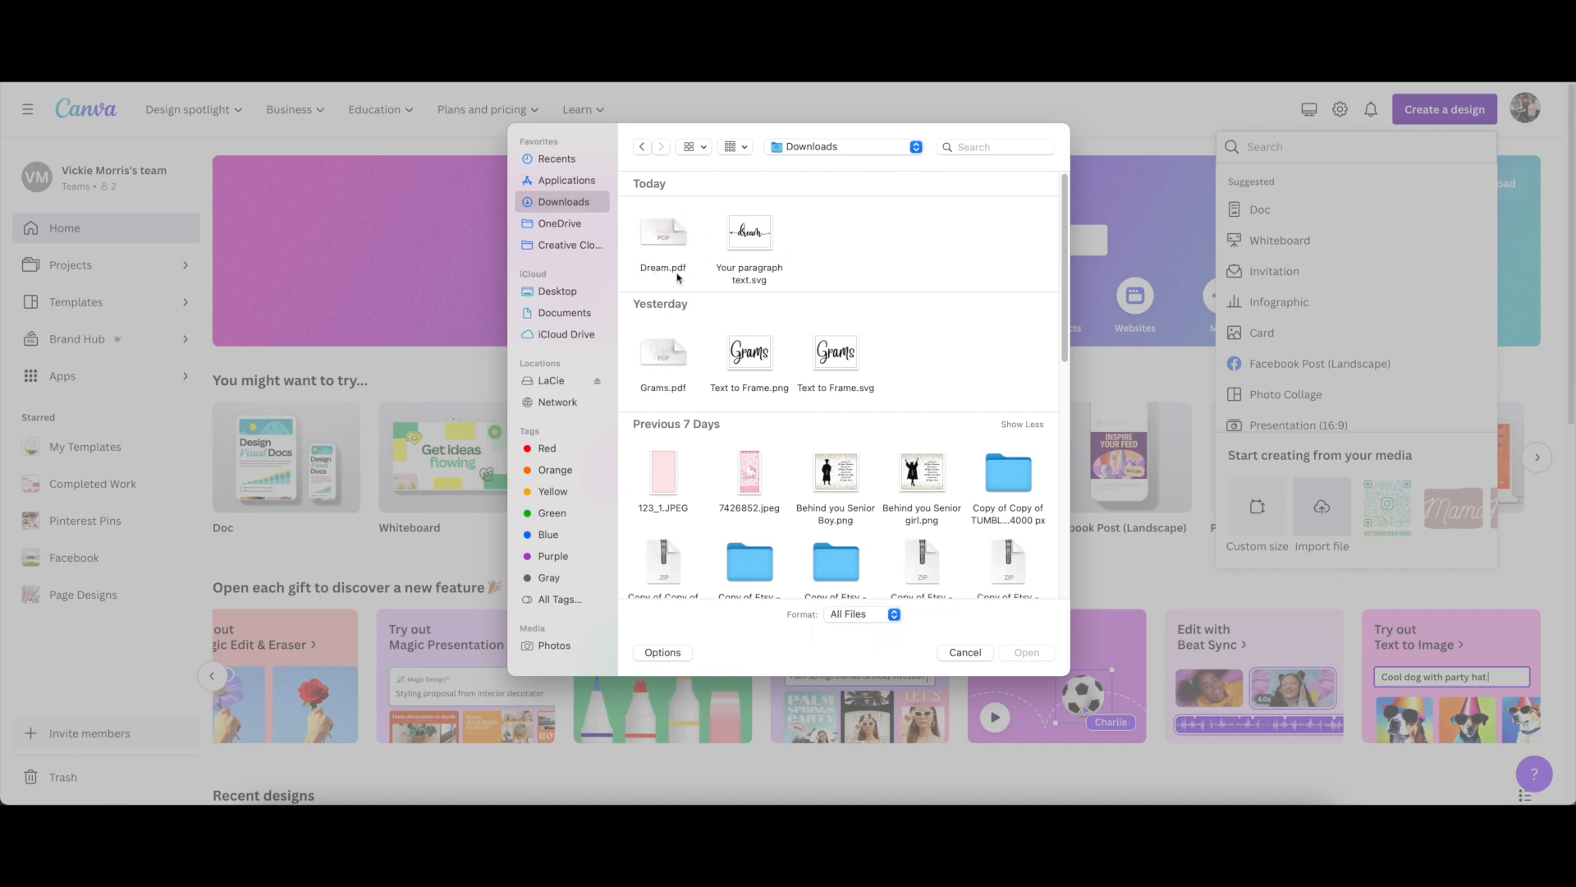
pyautogui.click(664, 238)
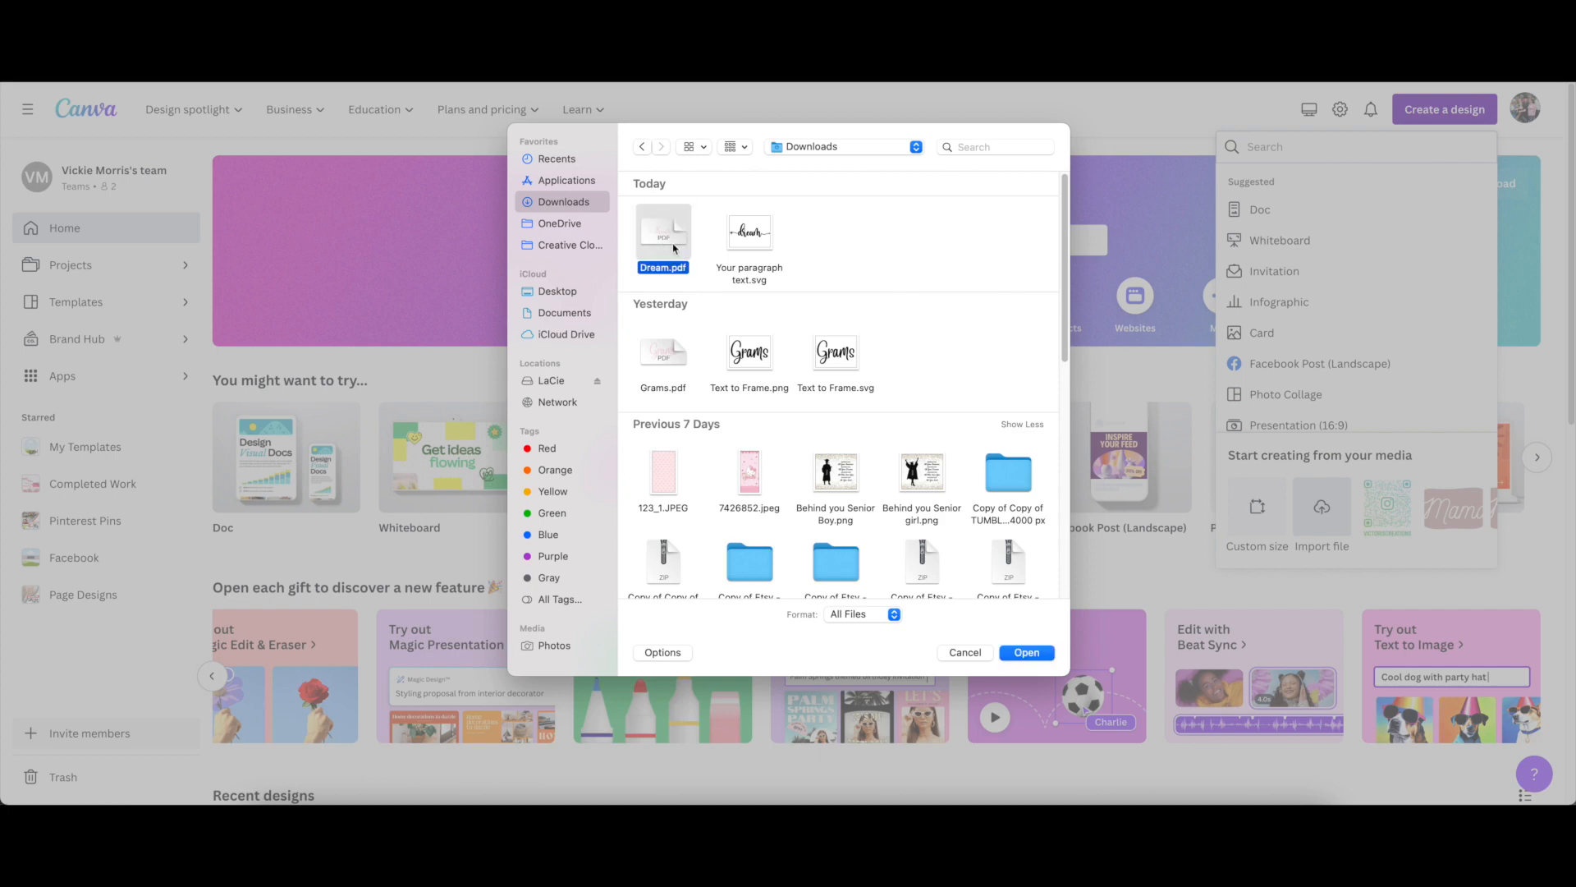
pyautogui.click(1004, 651)
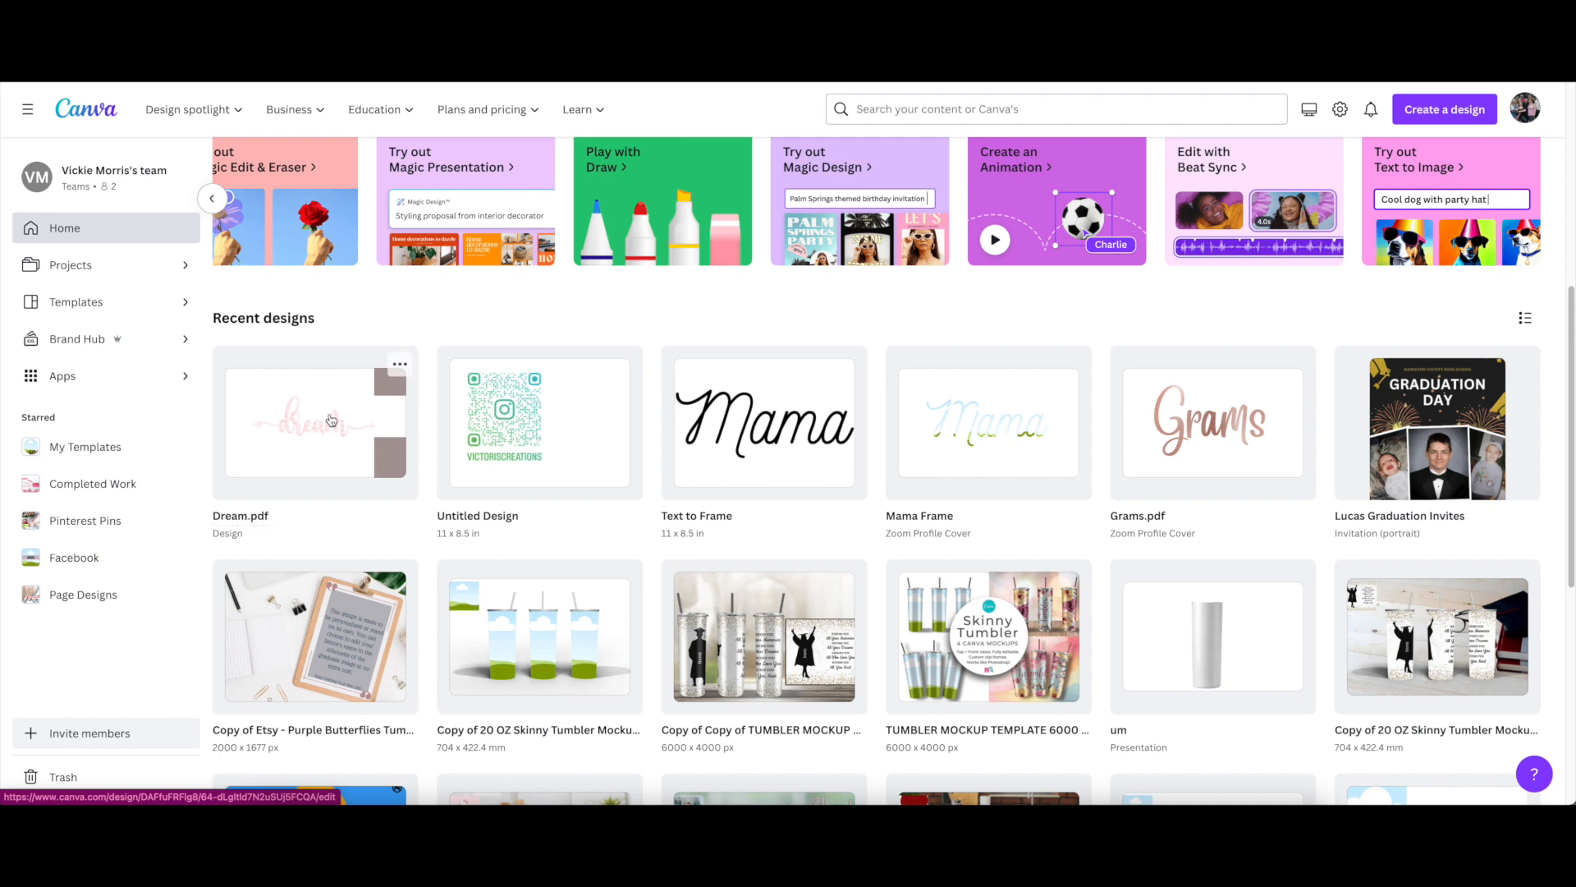
pyautogui.click(317, 424)
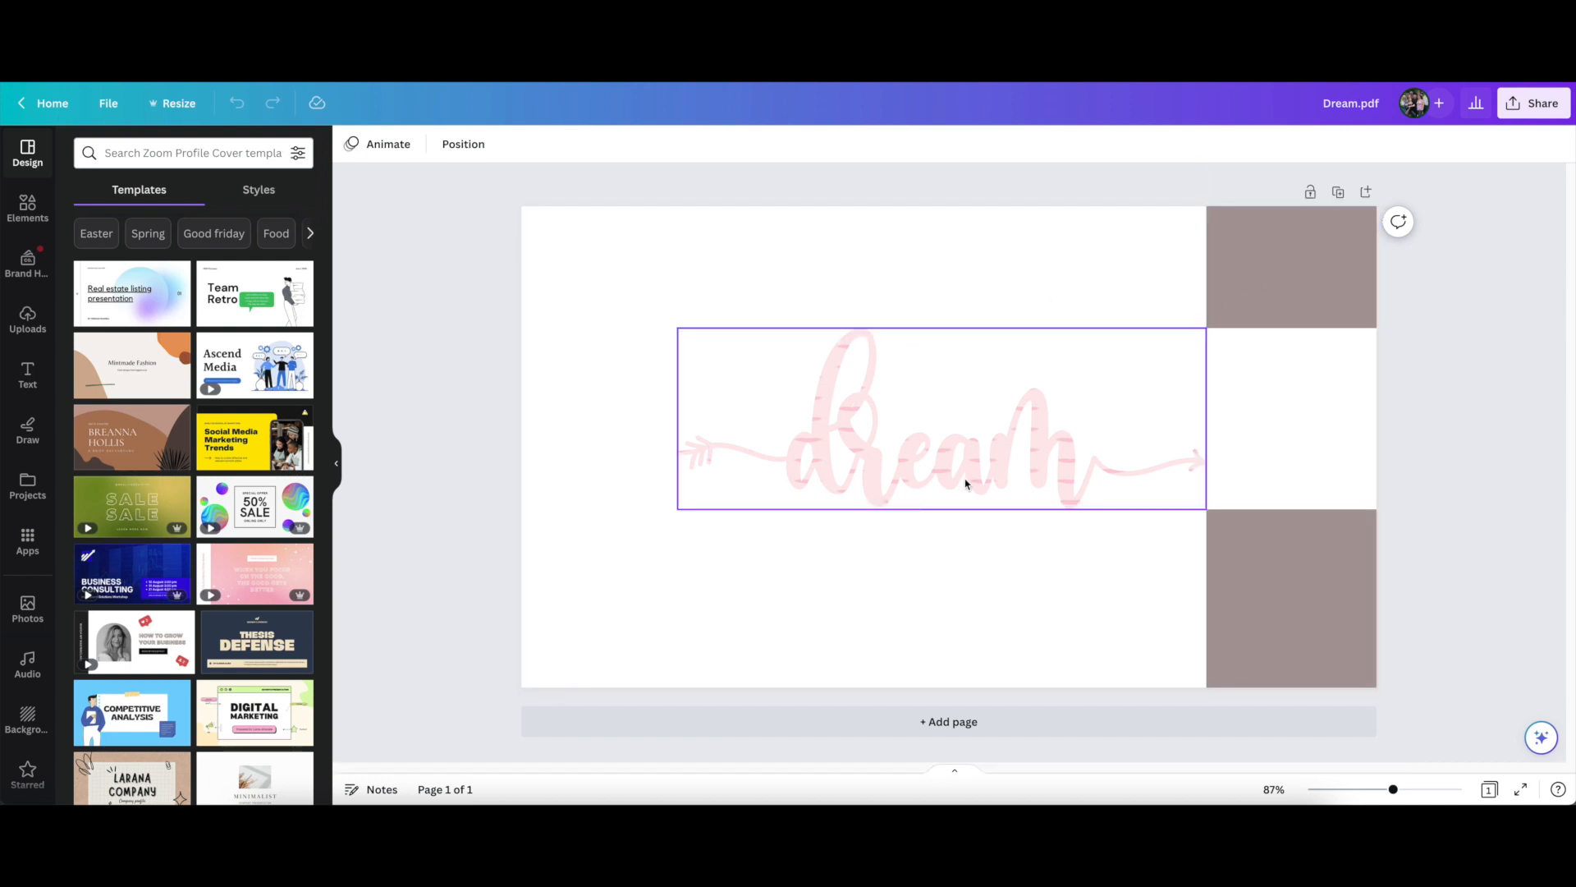
# Delete the two brown rectangles beside the dream lettering
pyautogui.click(1264, 624)
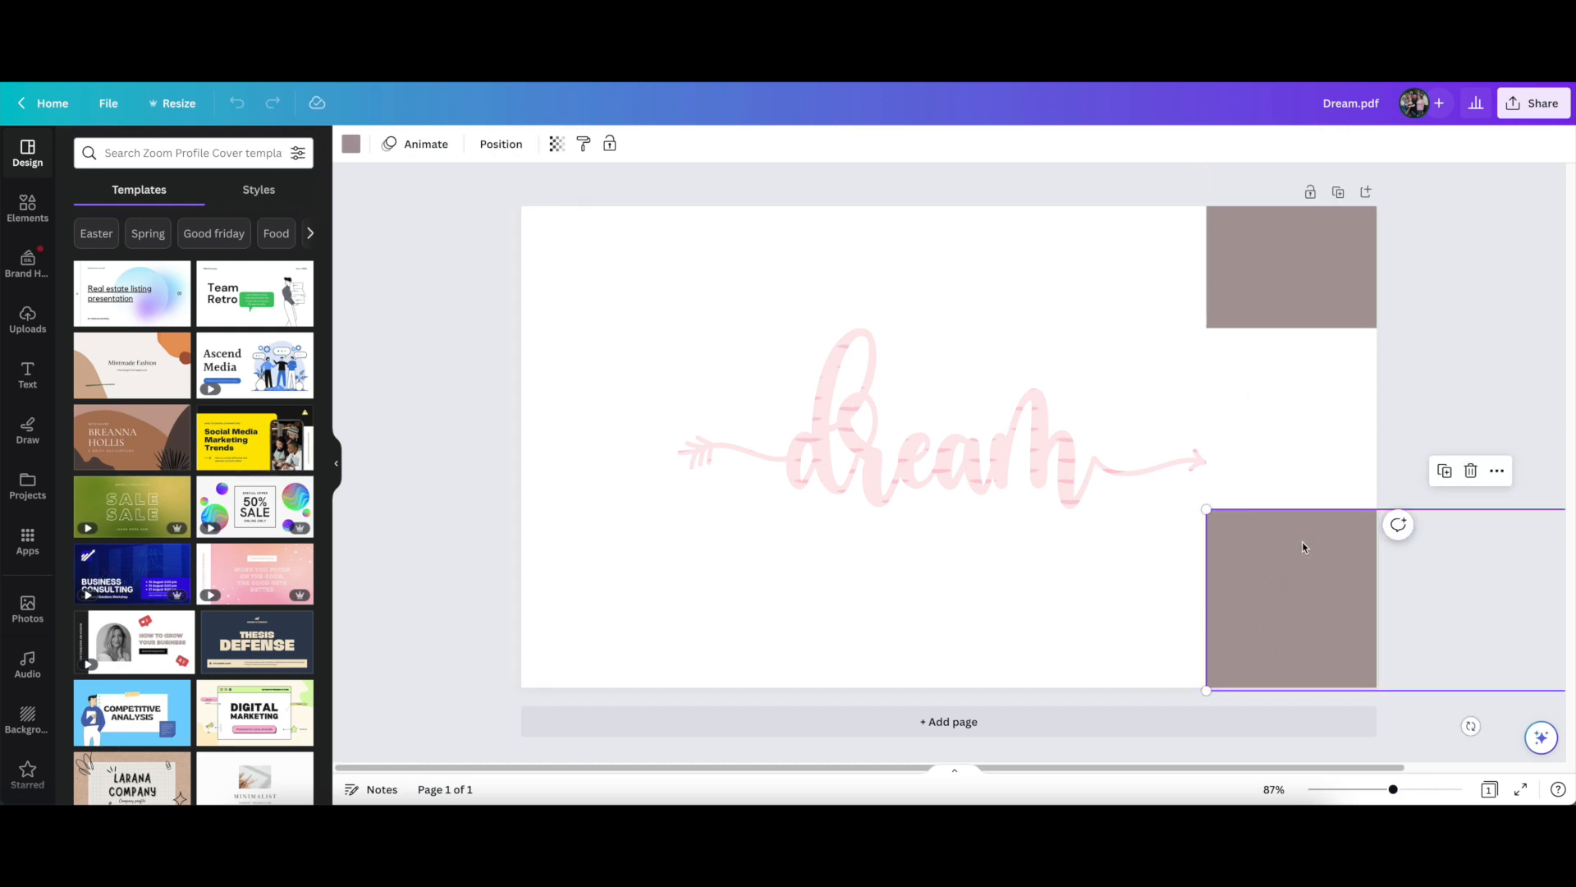
pyautogui.click(1472, 471)
pyautogui.click(1322, 287)
pyautogui.click(1474, 367)
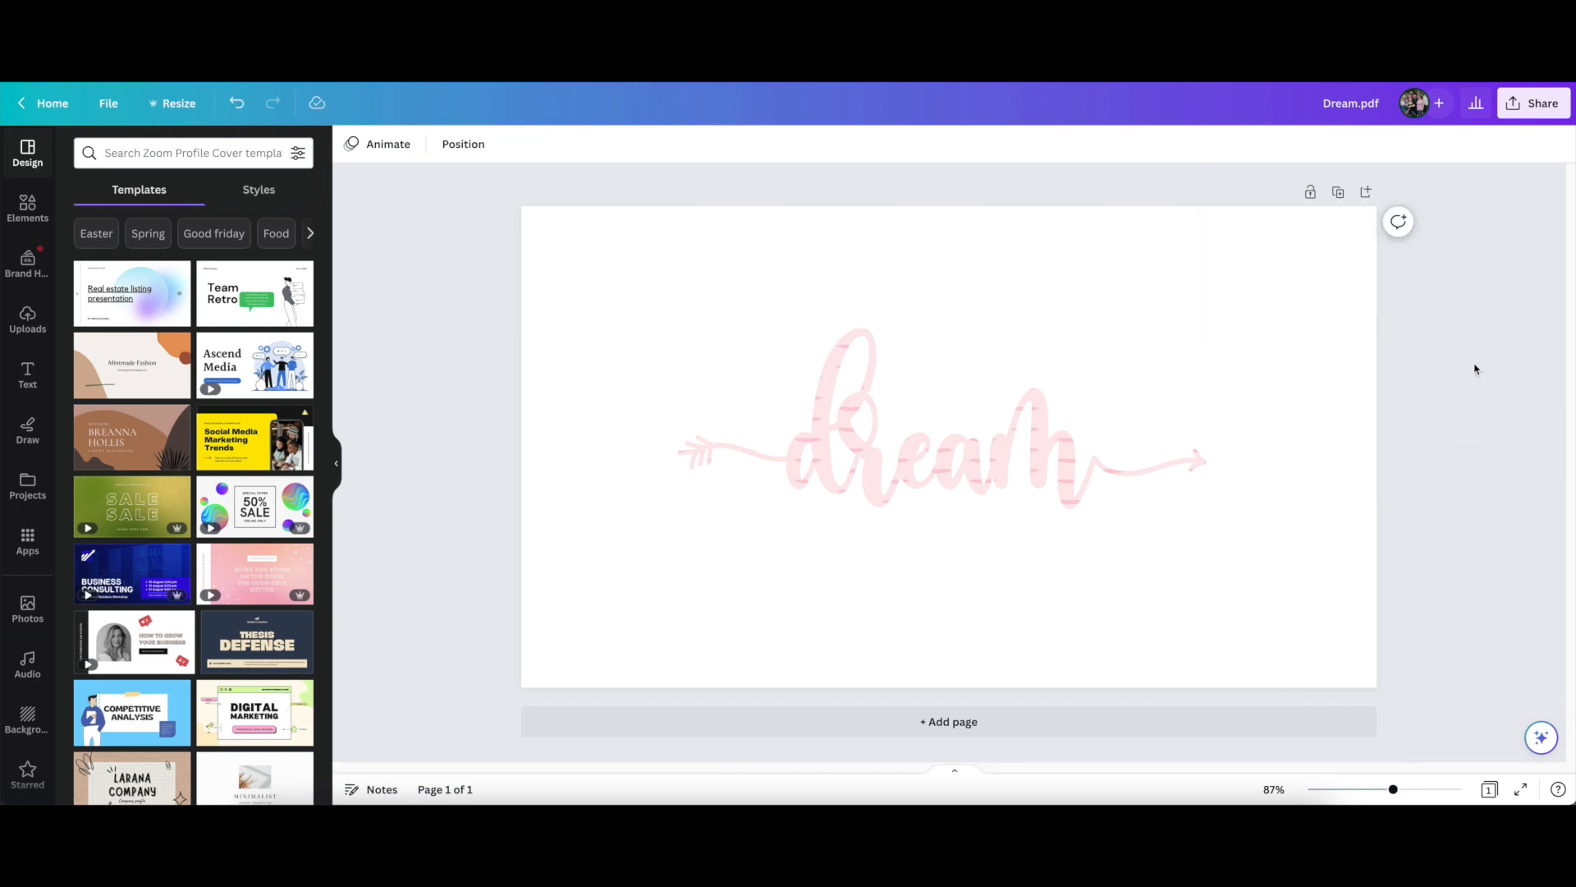
# Detach the pink patterned image from the dream lettering, delete it, and centre the emptied frame on the page
pyautogui.moveTo(409, 219); pyautogui.dragTo(1502, 688)
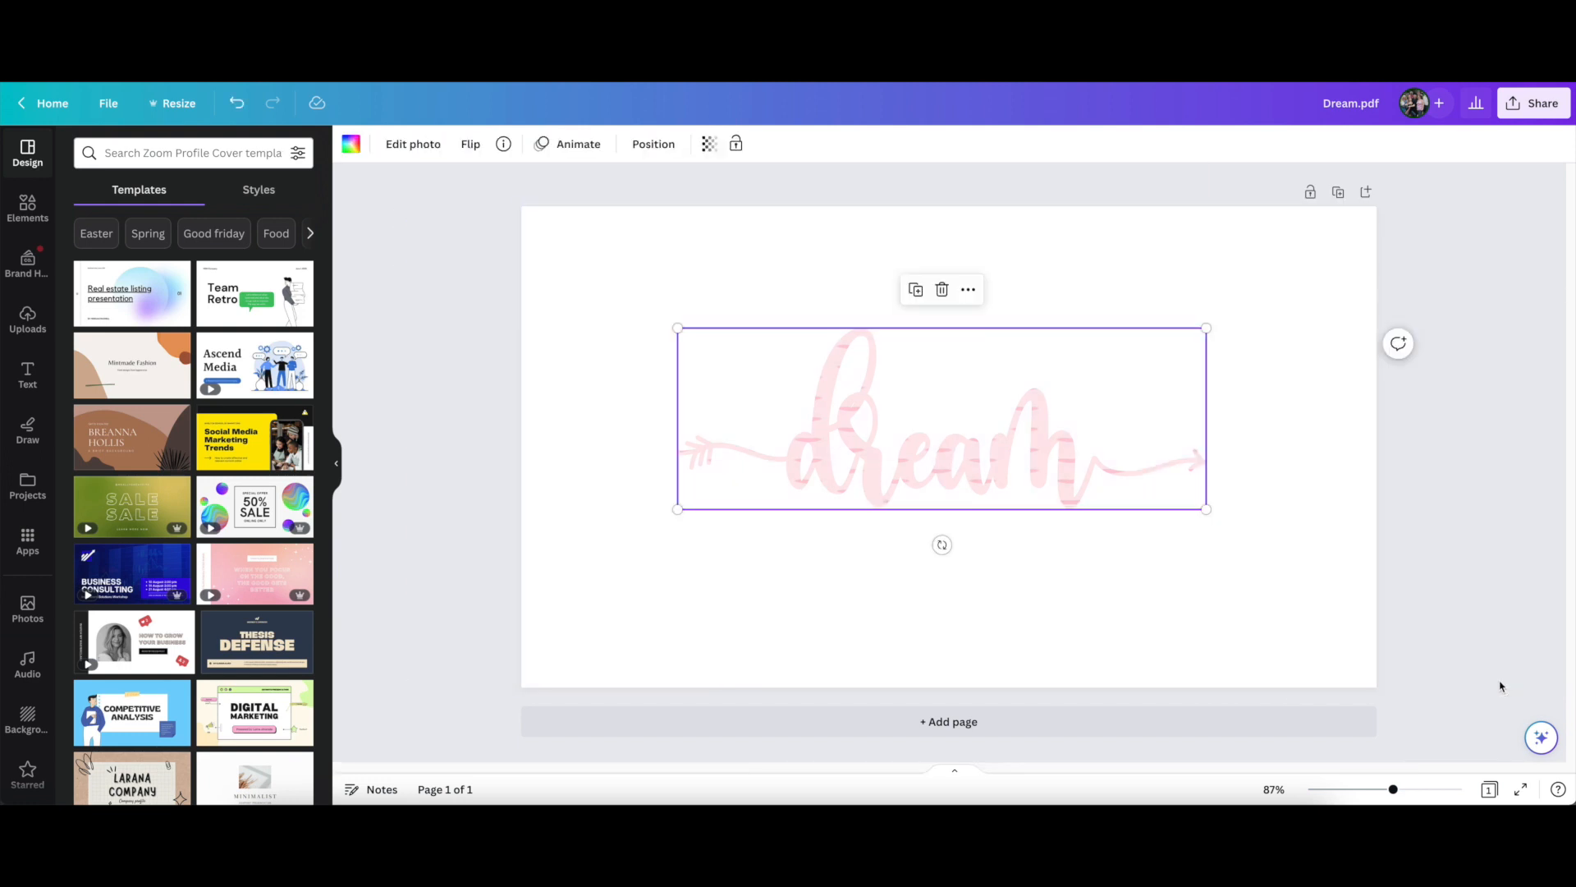
pyautogui.moveTo(510, 193); pyautogui.dragTo(1424, 692)
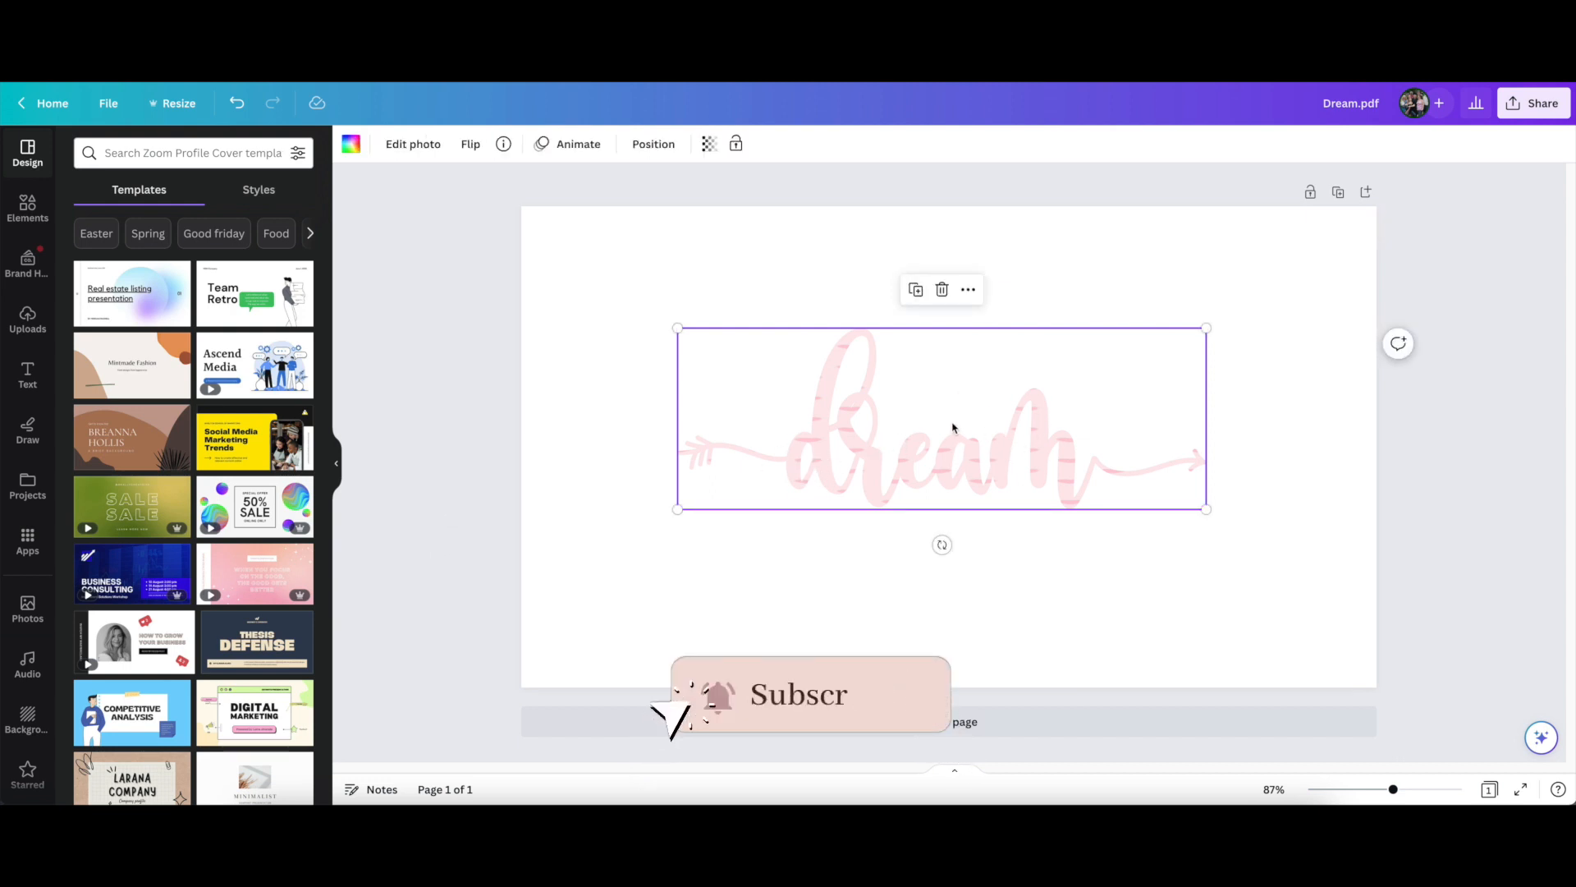
pyautogui.rightClick(916, 434)
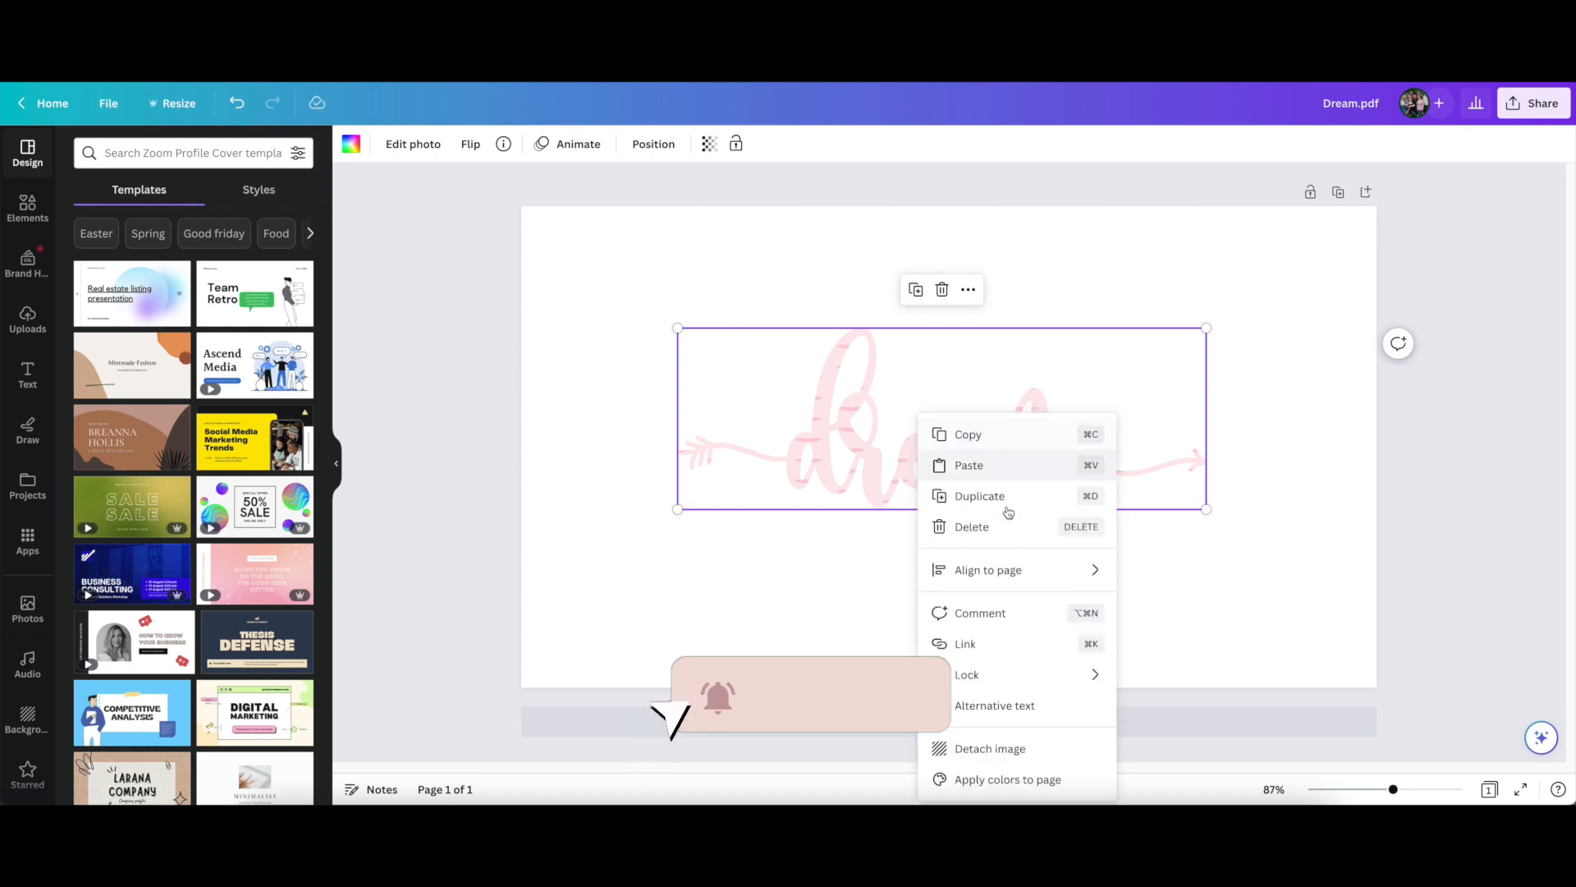
pyautogui.click(1002, 749)
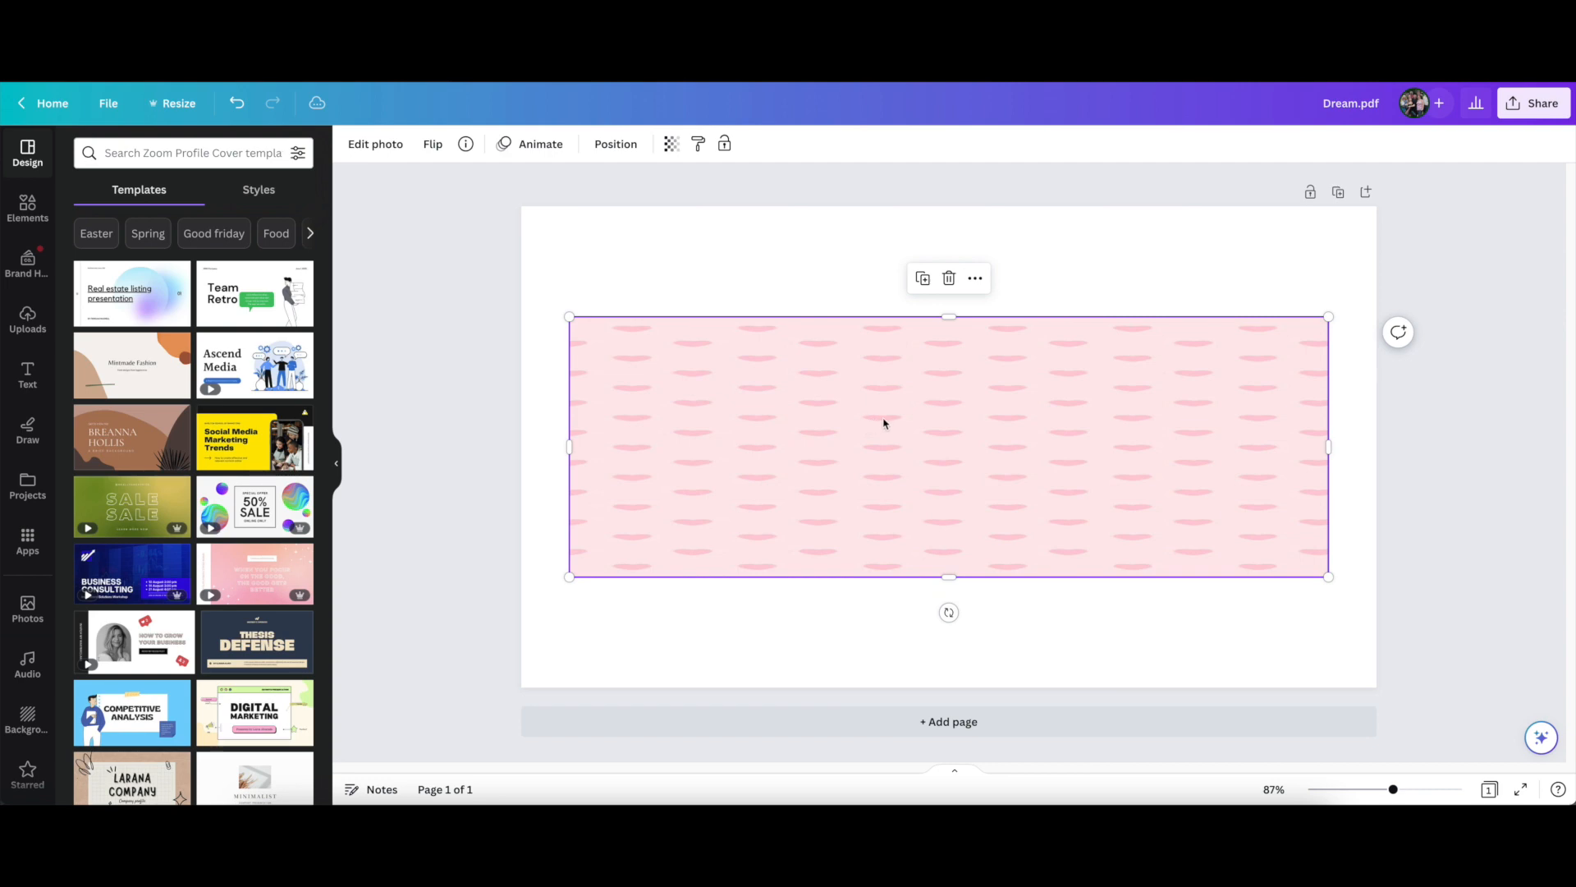
pyautogui.click(948, 279)
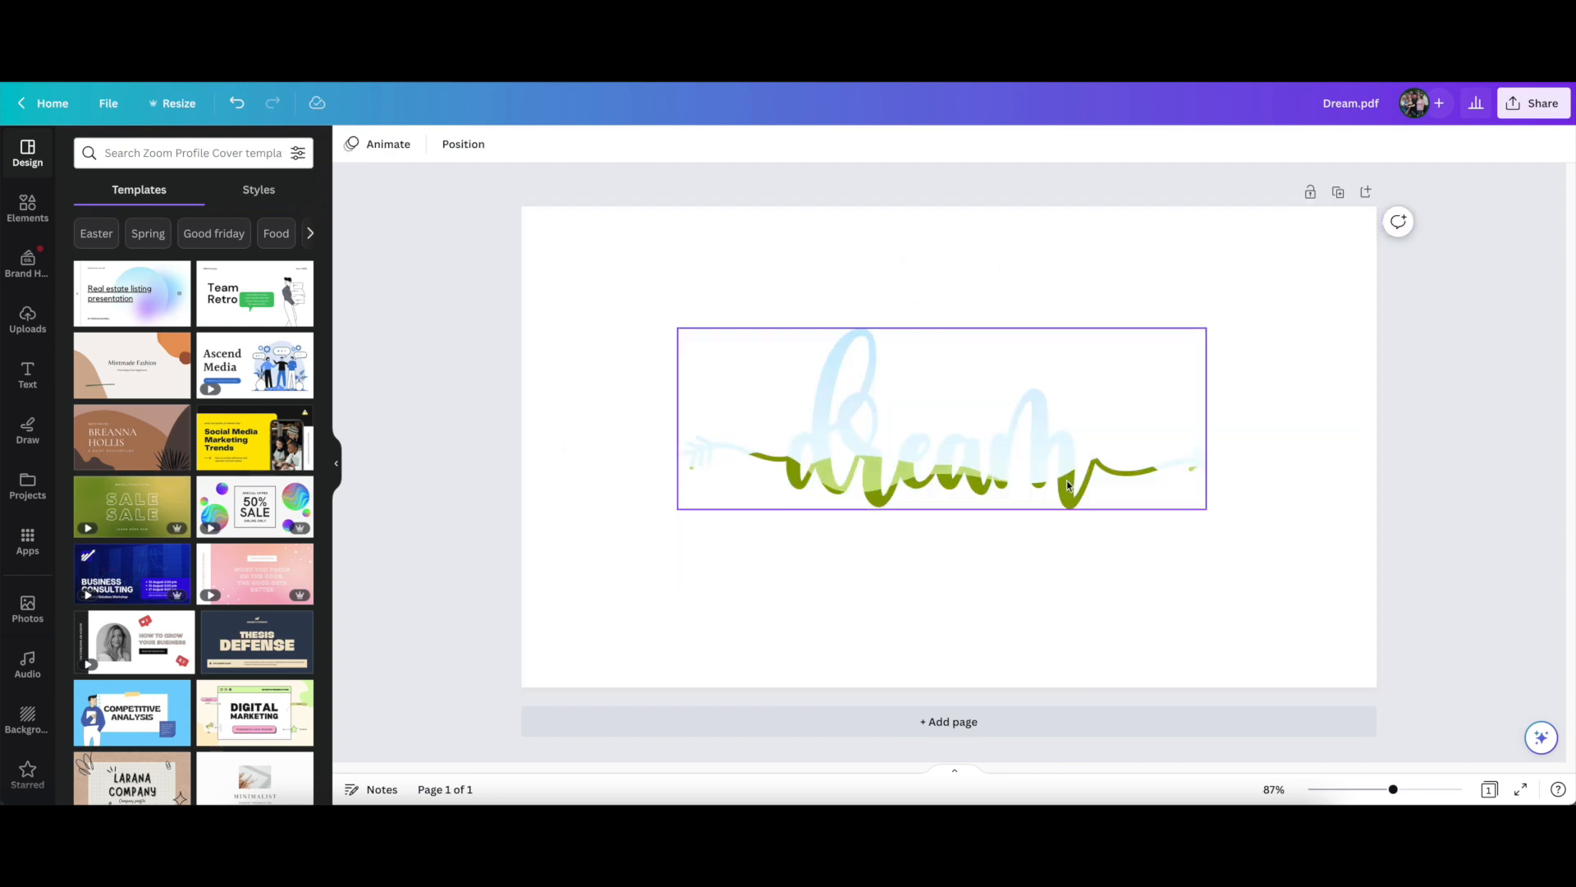
pyautogui.moveTo(1071, 488); pyautogui.dragTo(1097, 492)
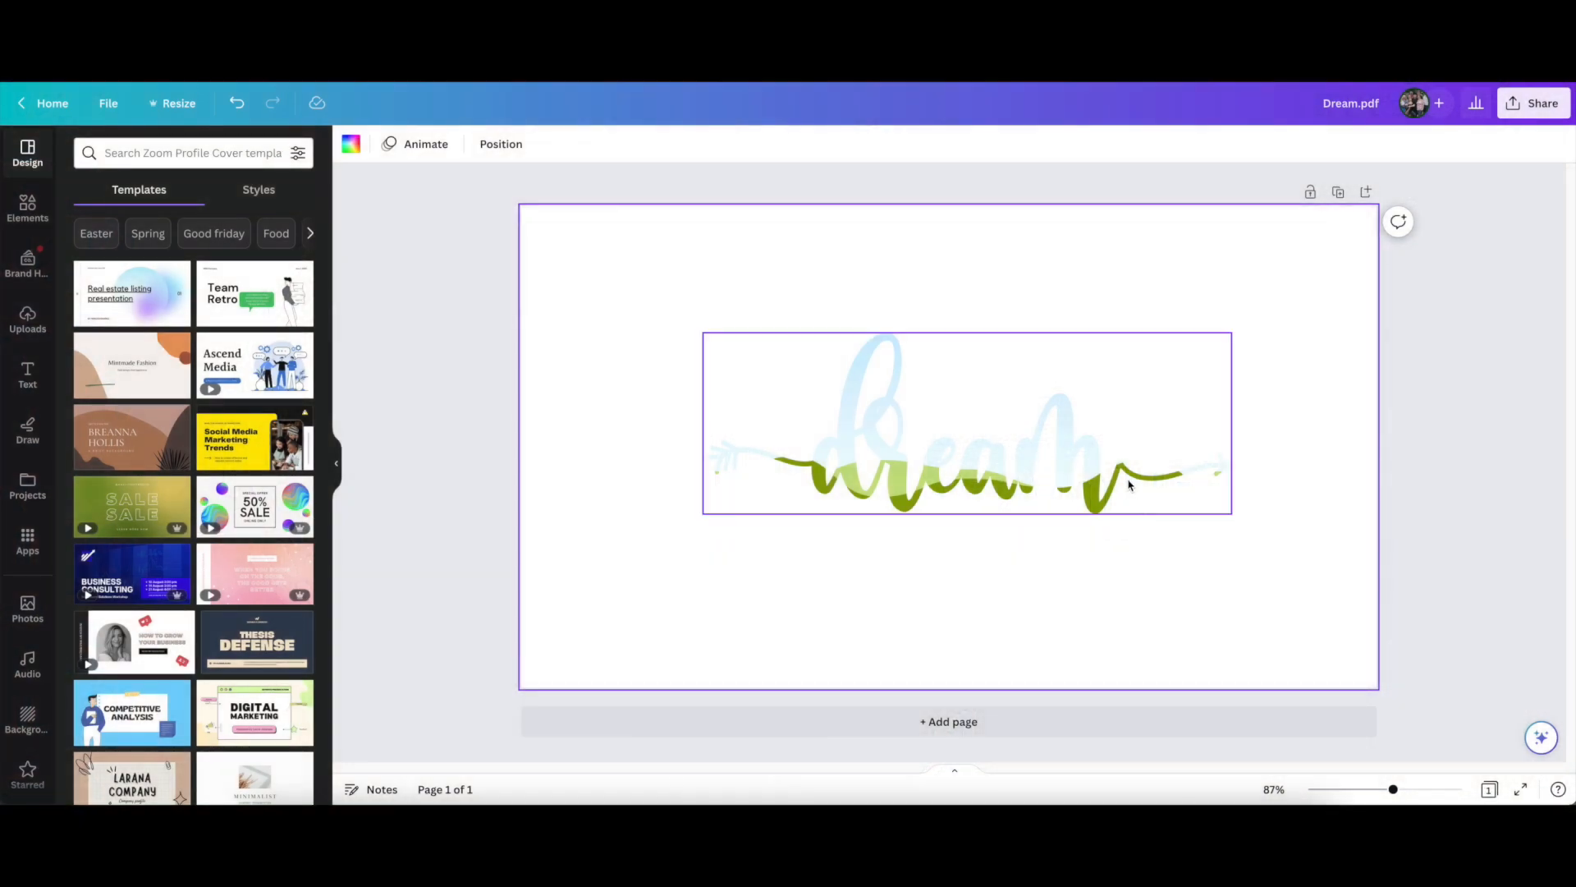
pyautogui.moveTo(906, 472)
pyautogui.mouseDown()
pyautogui.moveTo(884, 474)
pyautogui.moveTo(888, 494)
pyautogui.mouseUp()
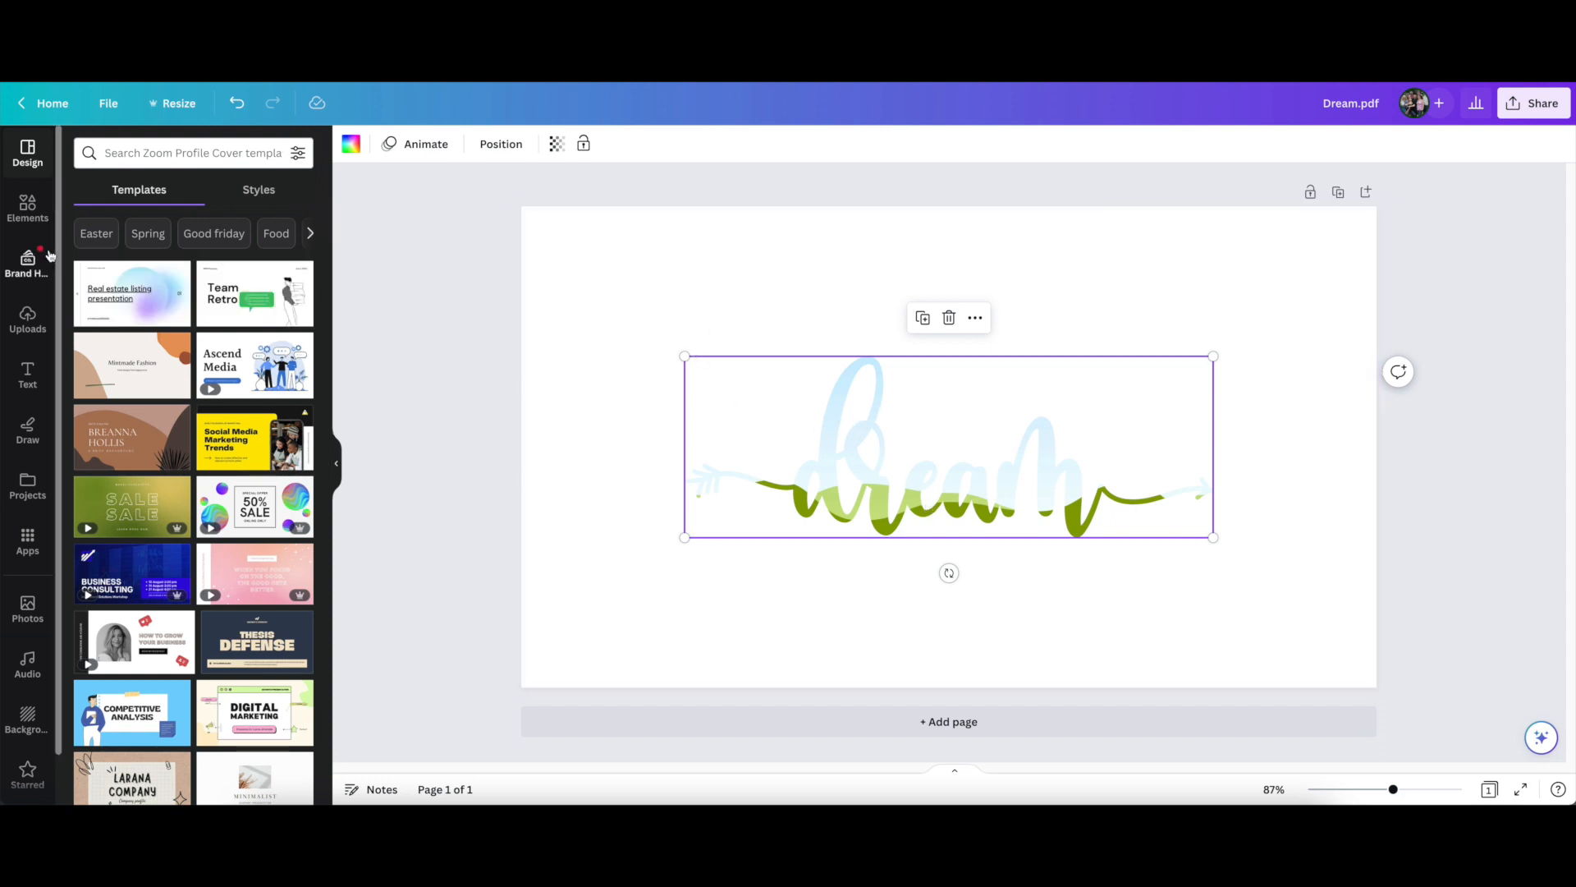
# Search the photo library for "glitter Background"
pyautogui.click(27, 605)
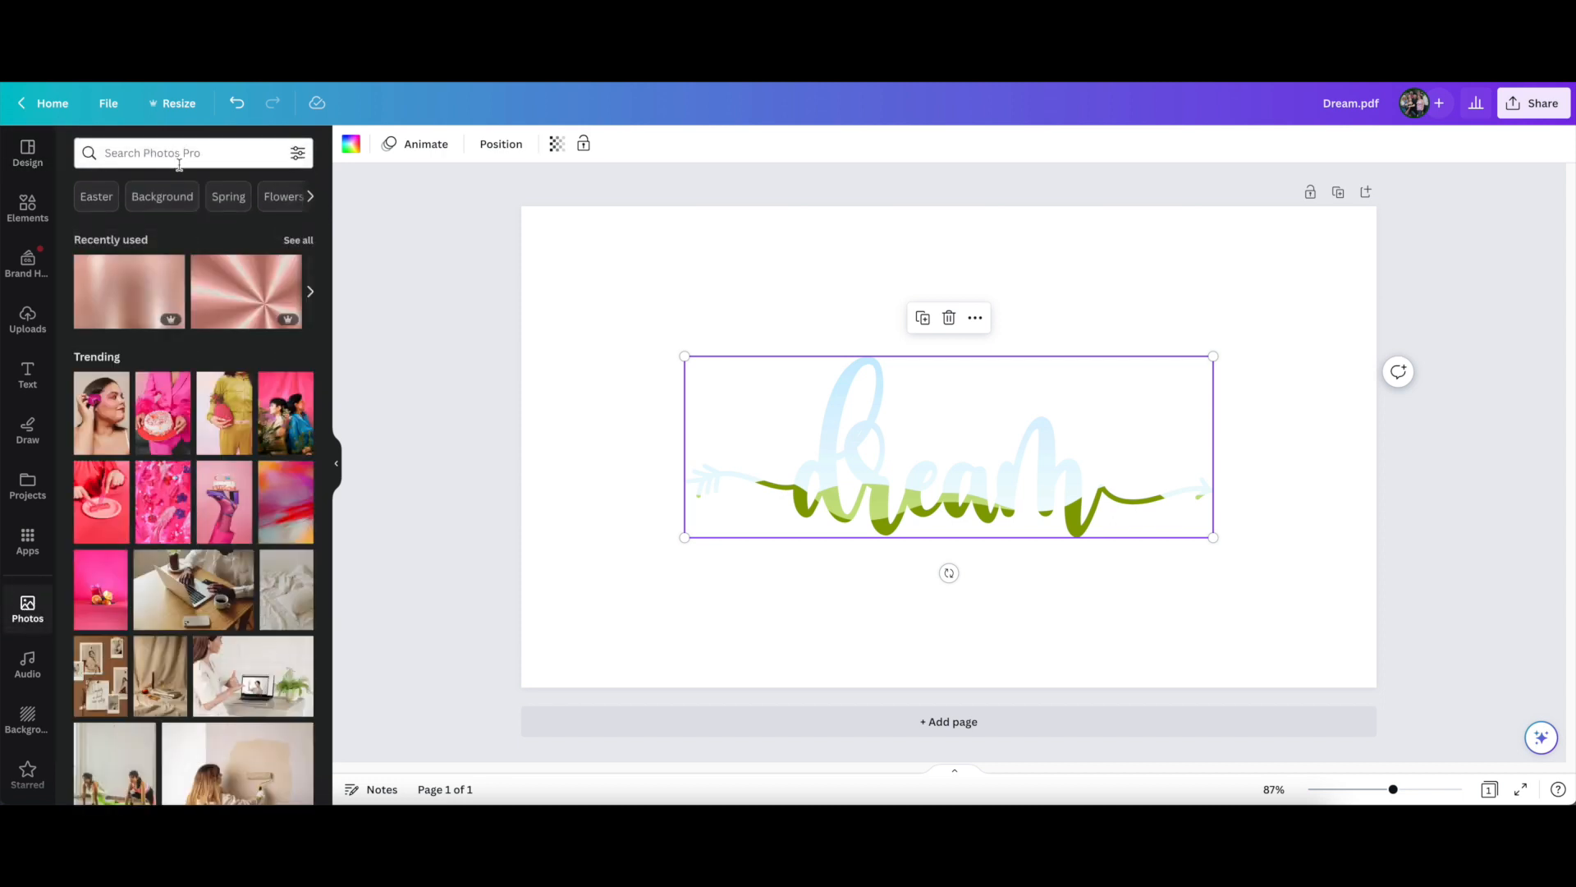
pyautogui.click(162, 196)
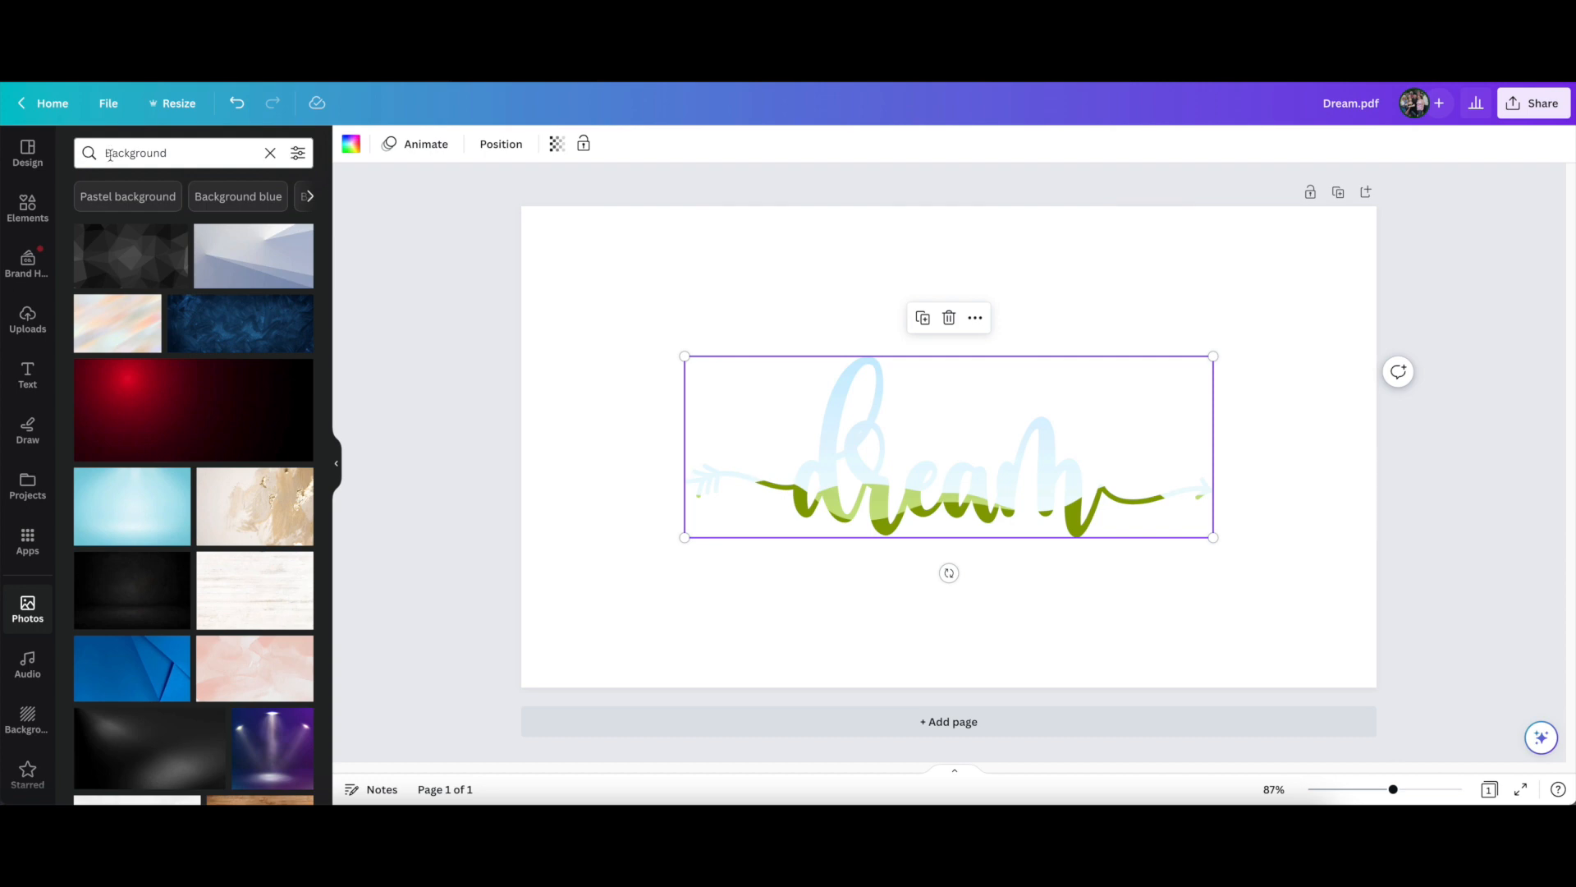
pyautogui.click(104, 153)
pyautogui.click(104, 152)
pyautogui.click(106, 153)
pyautogui.write('glitter')
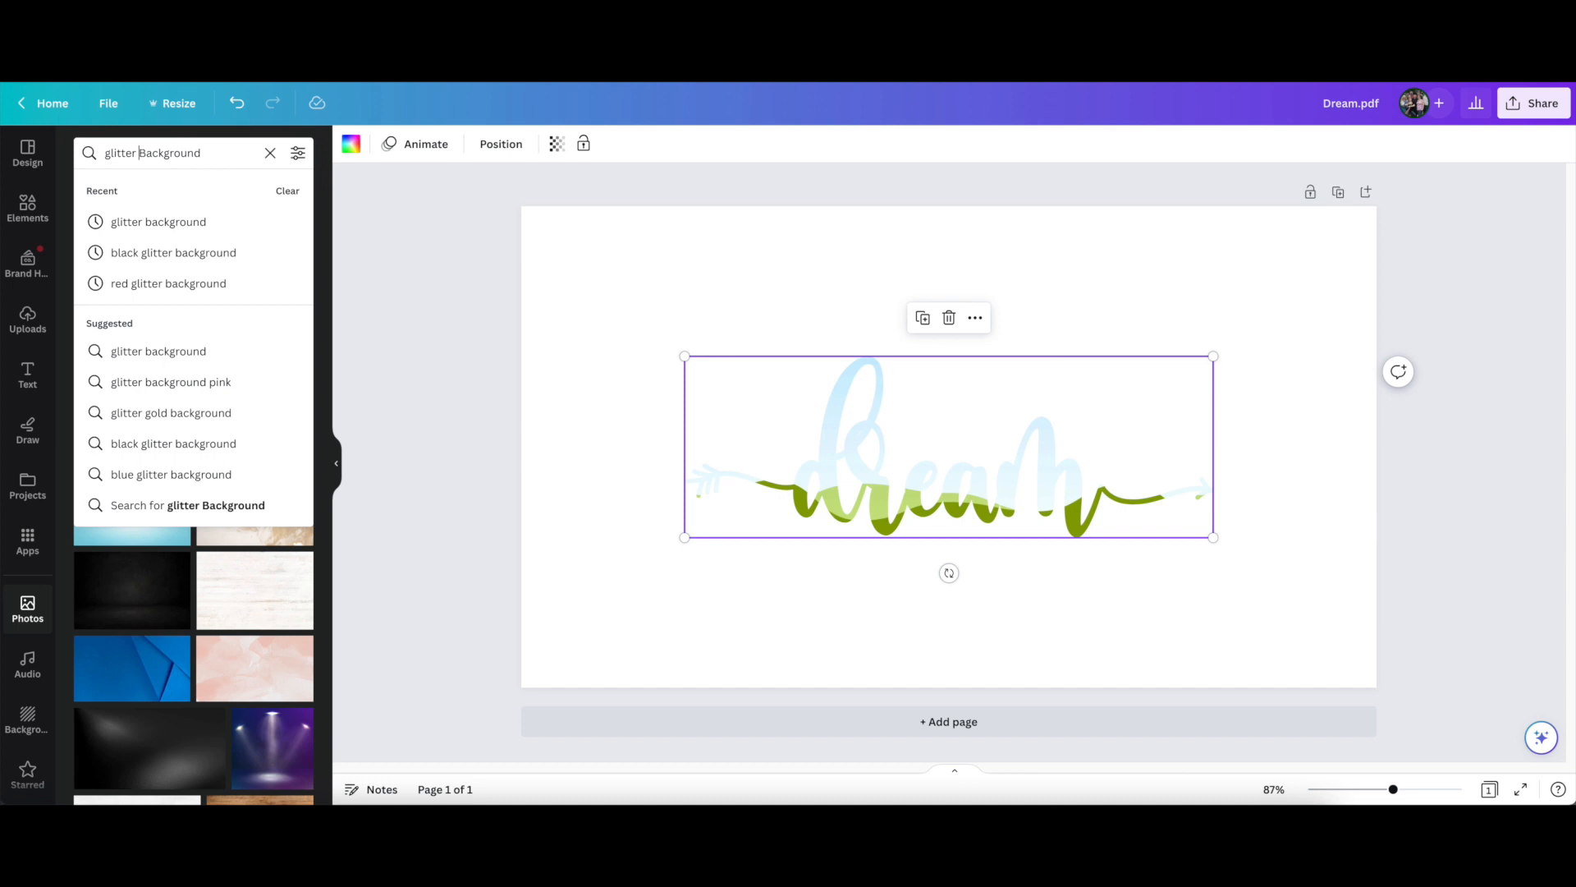
pyautogui.press('Return')
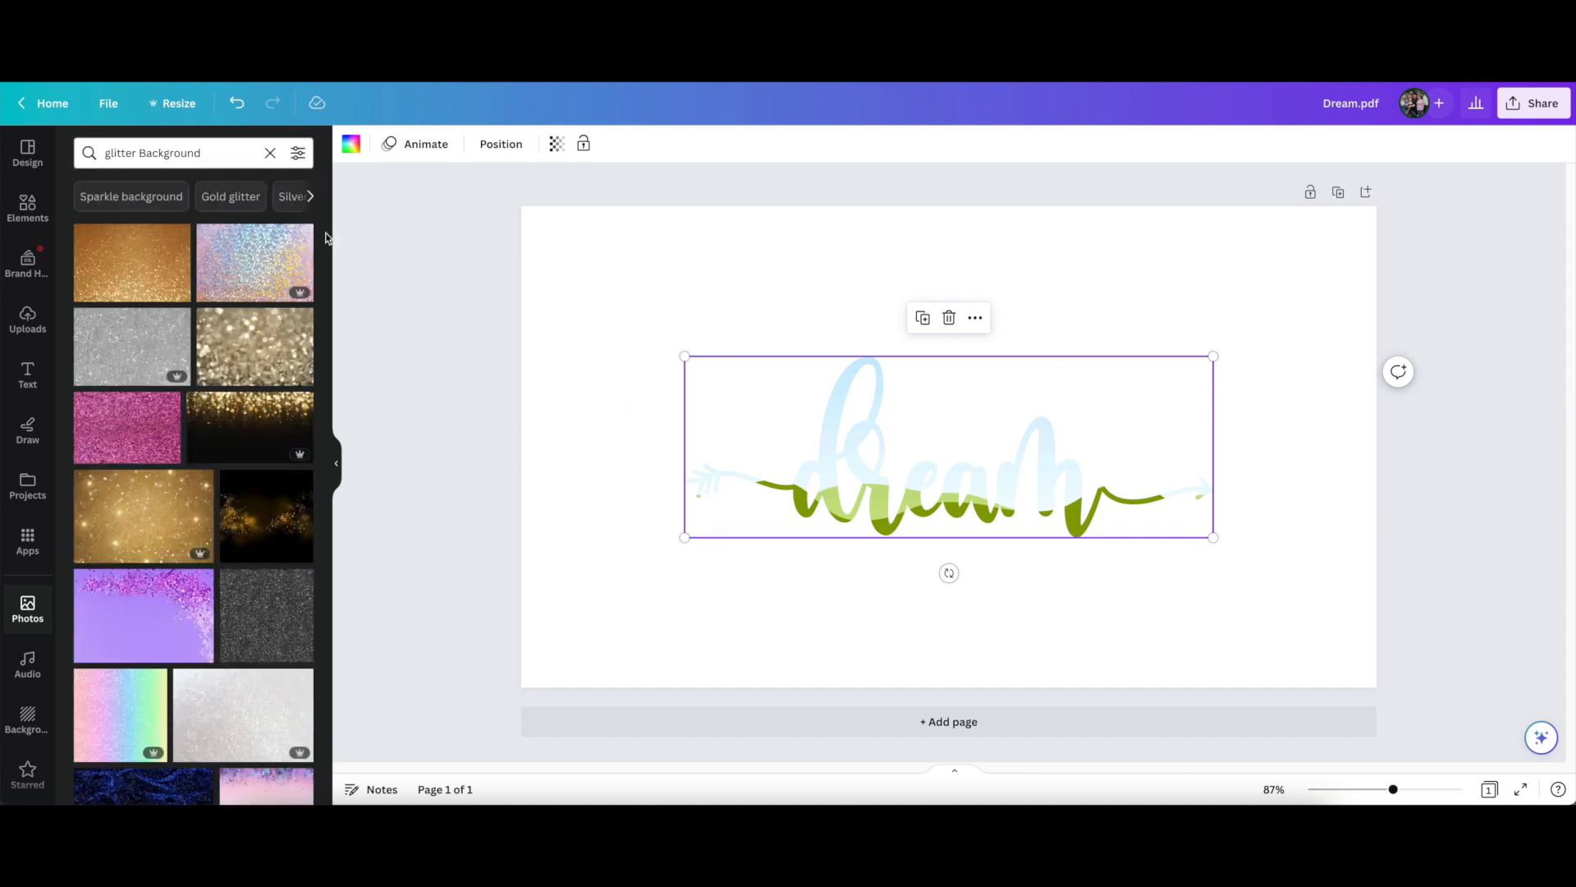
# Fill the dream frame with the iridescent glitter photo, the orange-gold glitter photo and finally the purple photo with pink glitter
pyautogui.moveTo(231, 258); pyautogui.dragTo(825, 461)
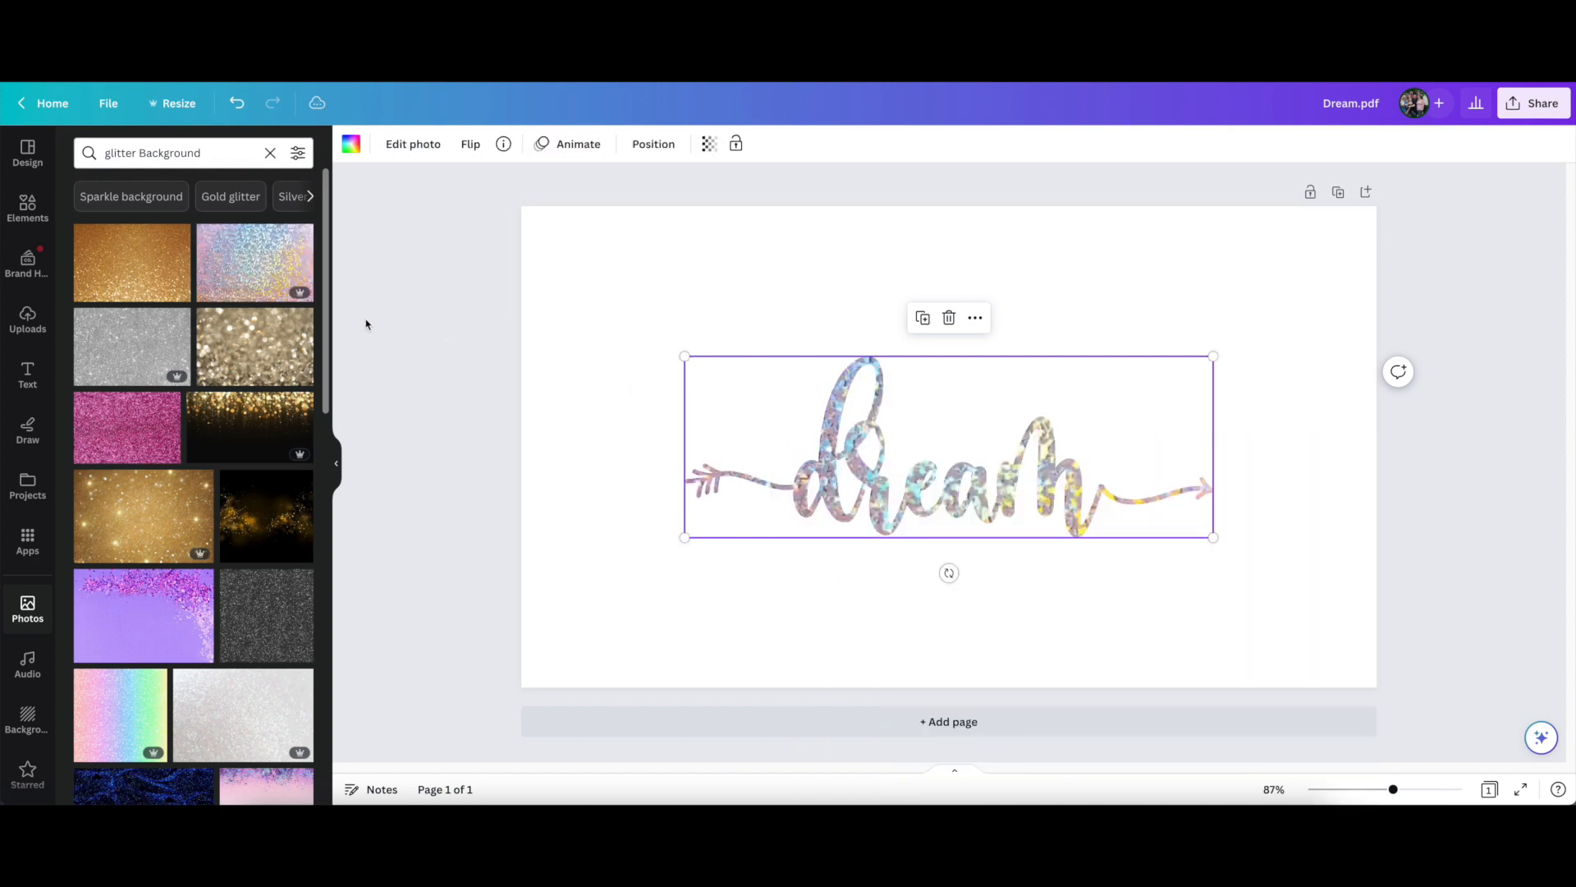
pyautogui.moveTo(130, 264); pyautogui.dragTo(792, 470)
pyautogui.moveTo(145, 615); pyautogui.dragTo(829, 472)
# Move the purple photo down inside the dream frame so its glitter covers the upper part of the lettering
pyautogui.doubleClick(828, 439)
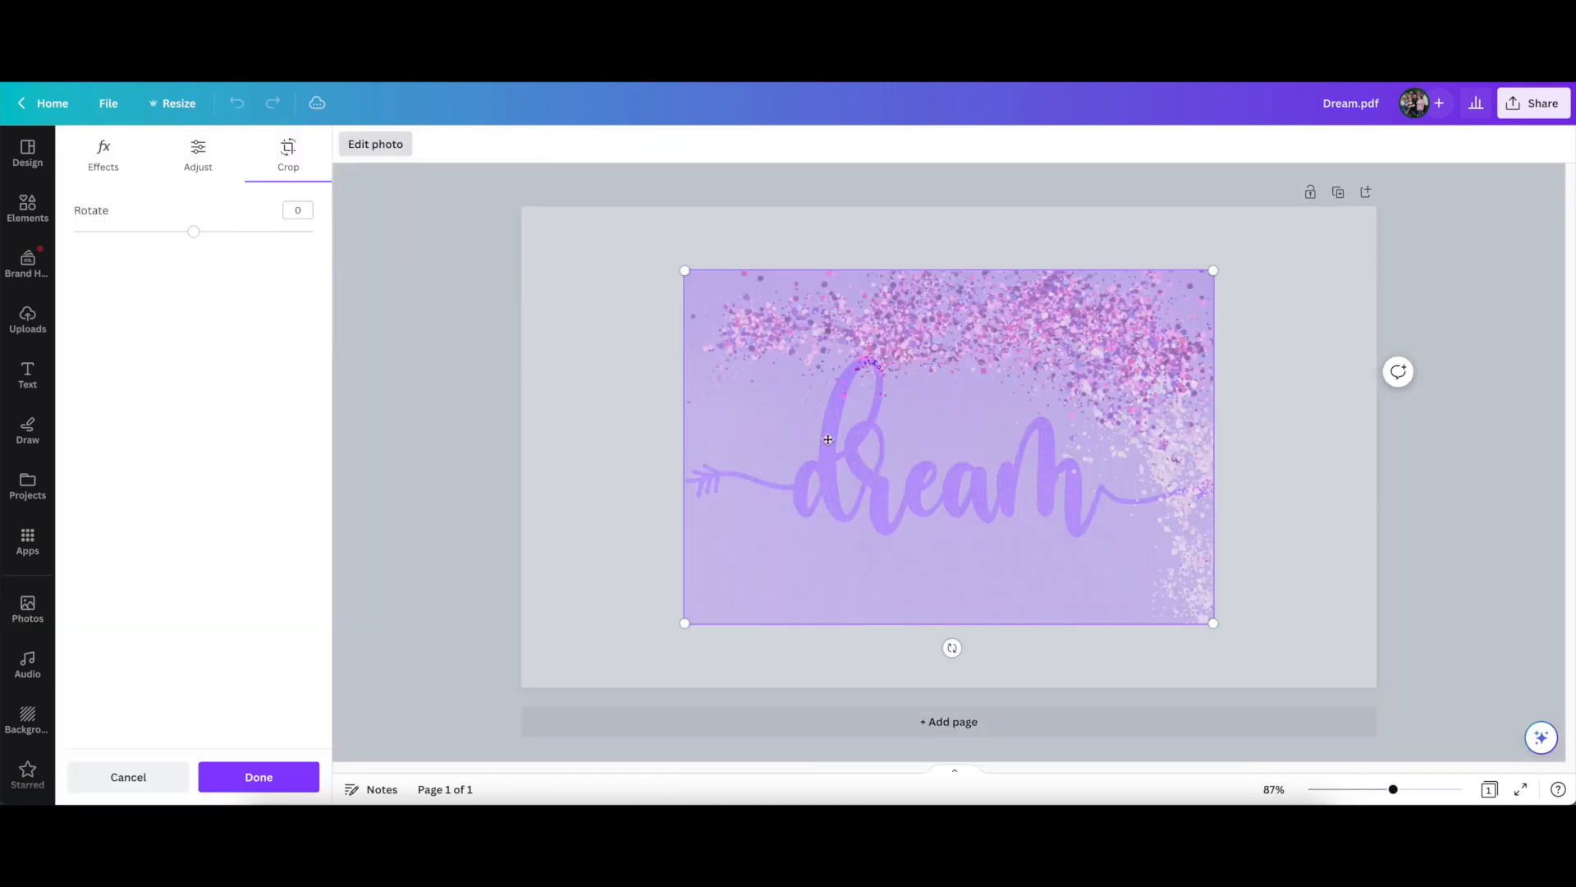
pyautogui.moveTo(919, 322); pyautogui.dragTo(908, 433)
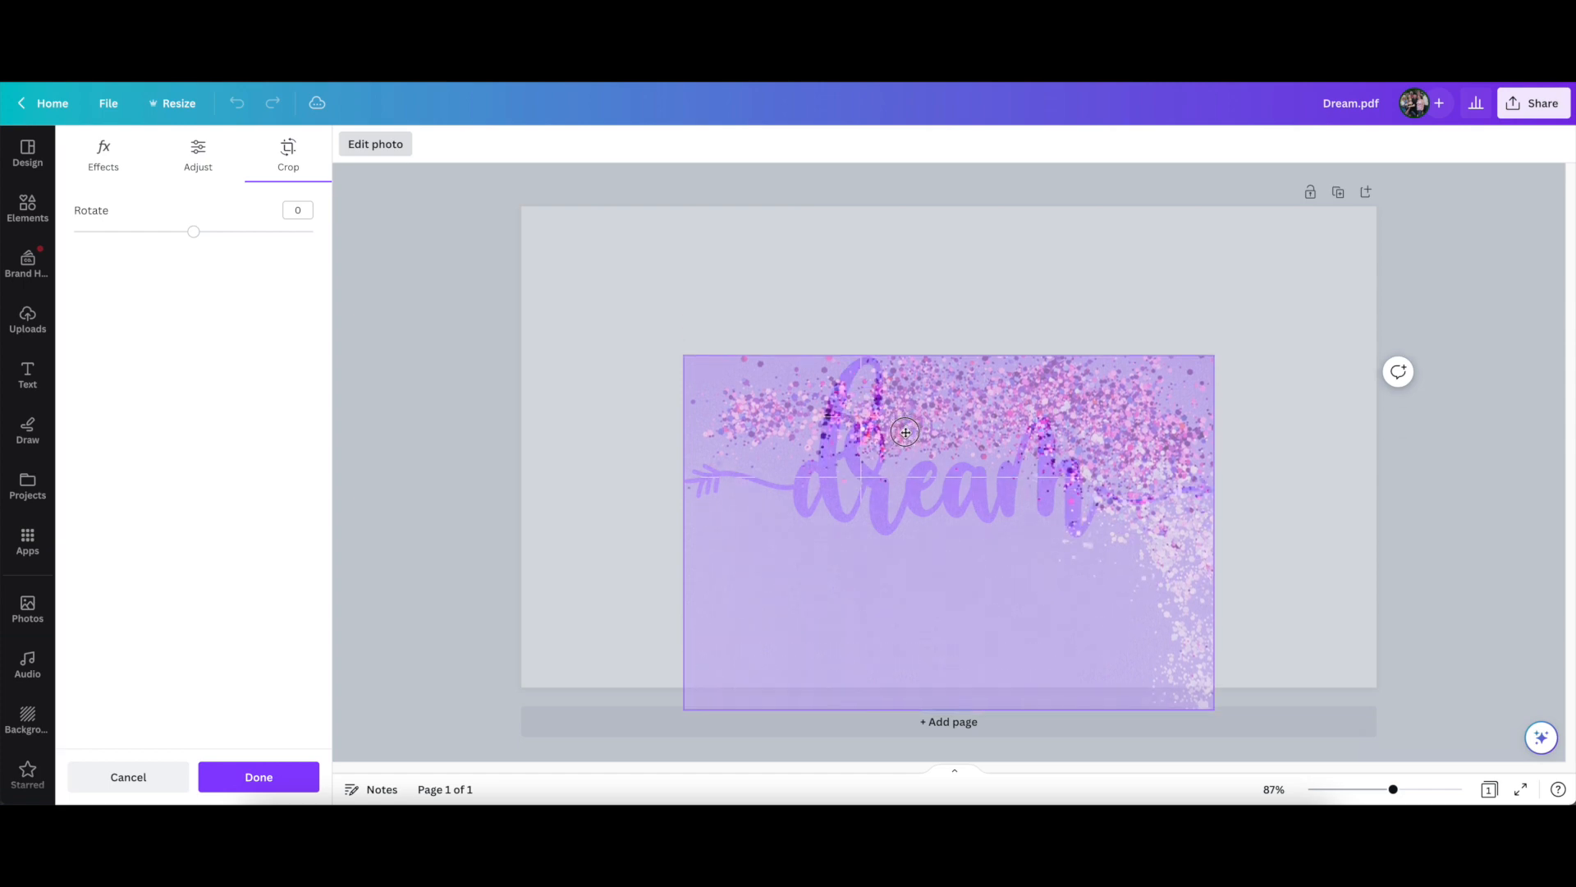
pyautogui.moveTo(931, 439)
pyautogui.mouseDown()
pyautogui.moveTo(940, 308)
pyautogui.moveTo(946, 447)
pyautogui.mouseUp()
pyautogui.click(595, 448)
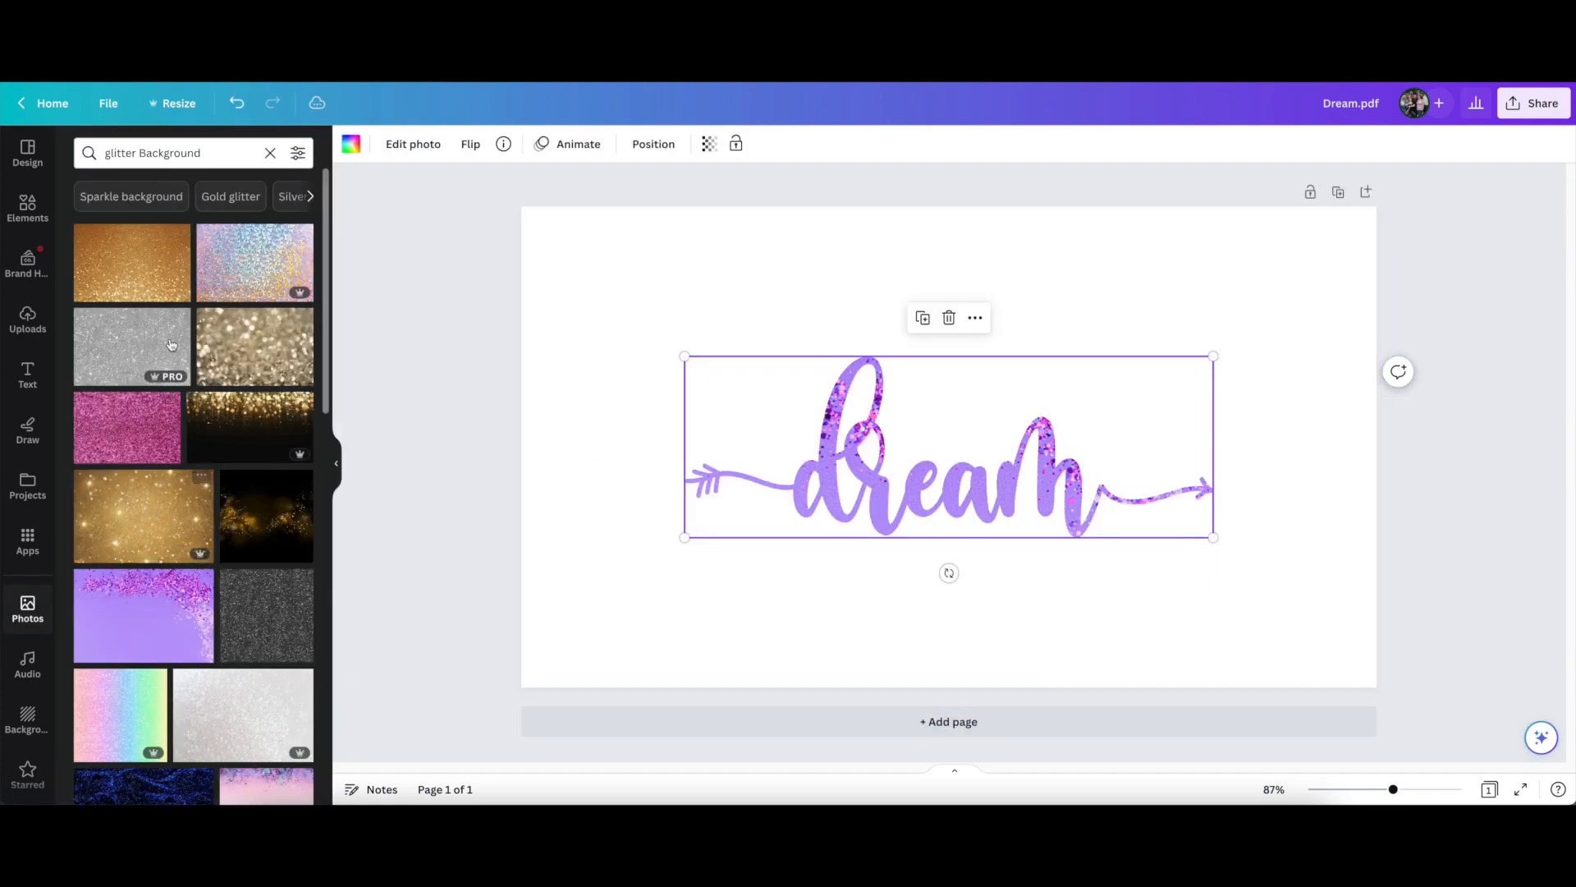
# Replace the dream frame's fill with the gold sparkle photo, the dark grey glitter photo and finally the pastel rainbow glitter photo
pyautogui.click(147, 521)
pyautogui.moveTo(147, 521); pyautogui.dragTo(829, 466)
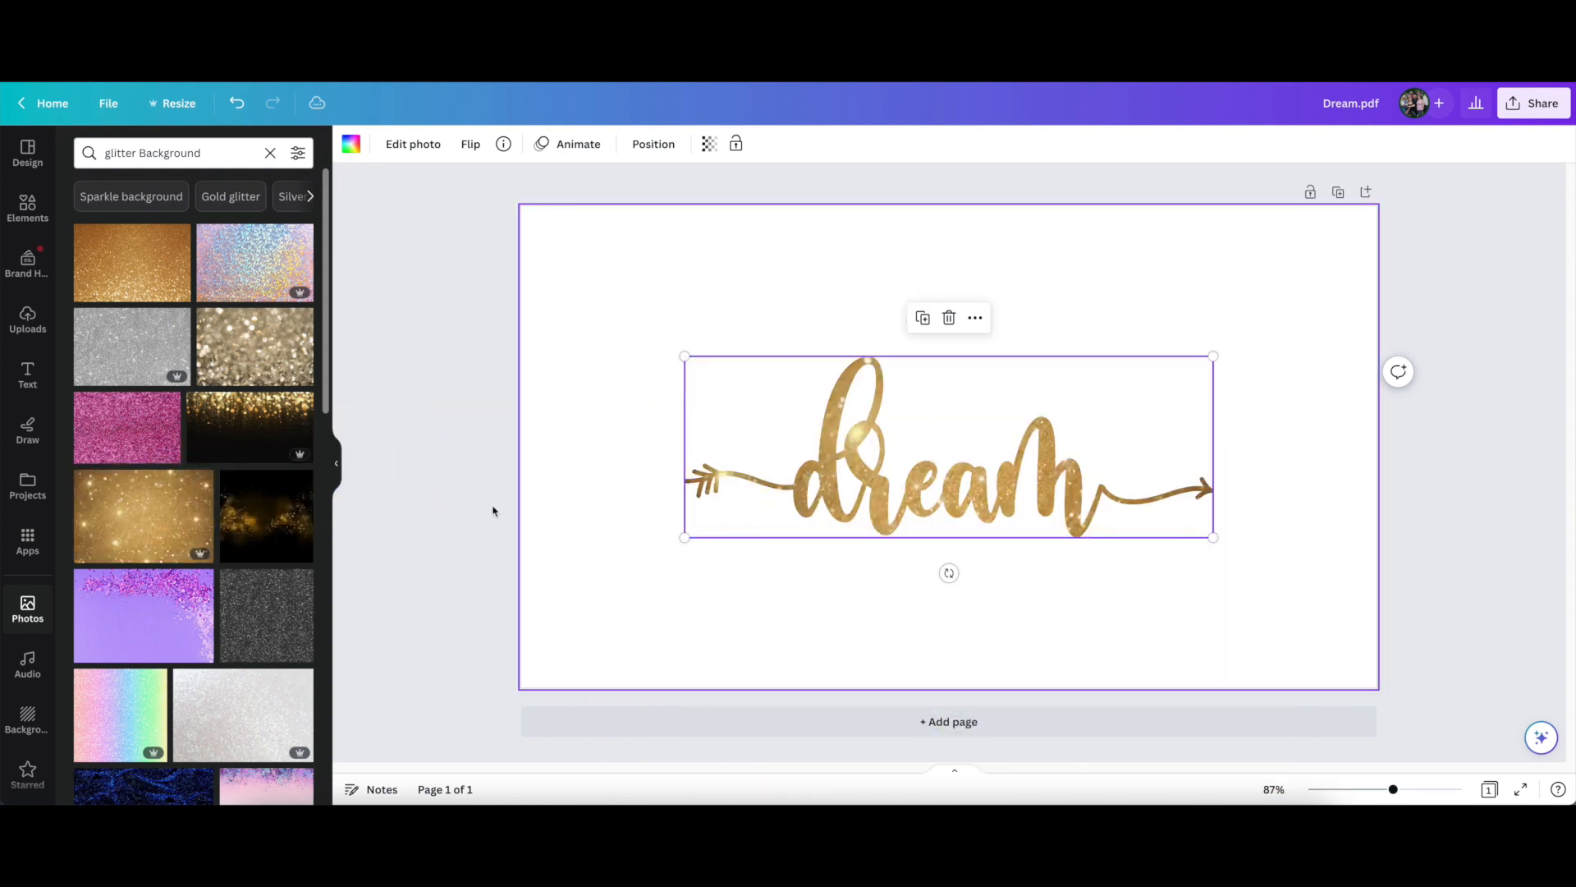
pyautogui.moveTo(260, 629); pyautogui.dragTo(949, 641)
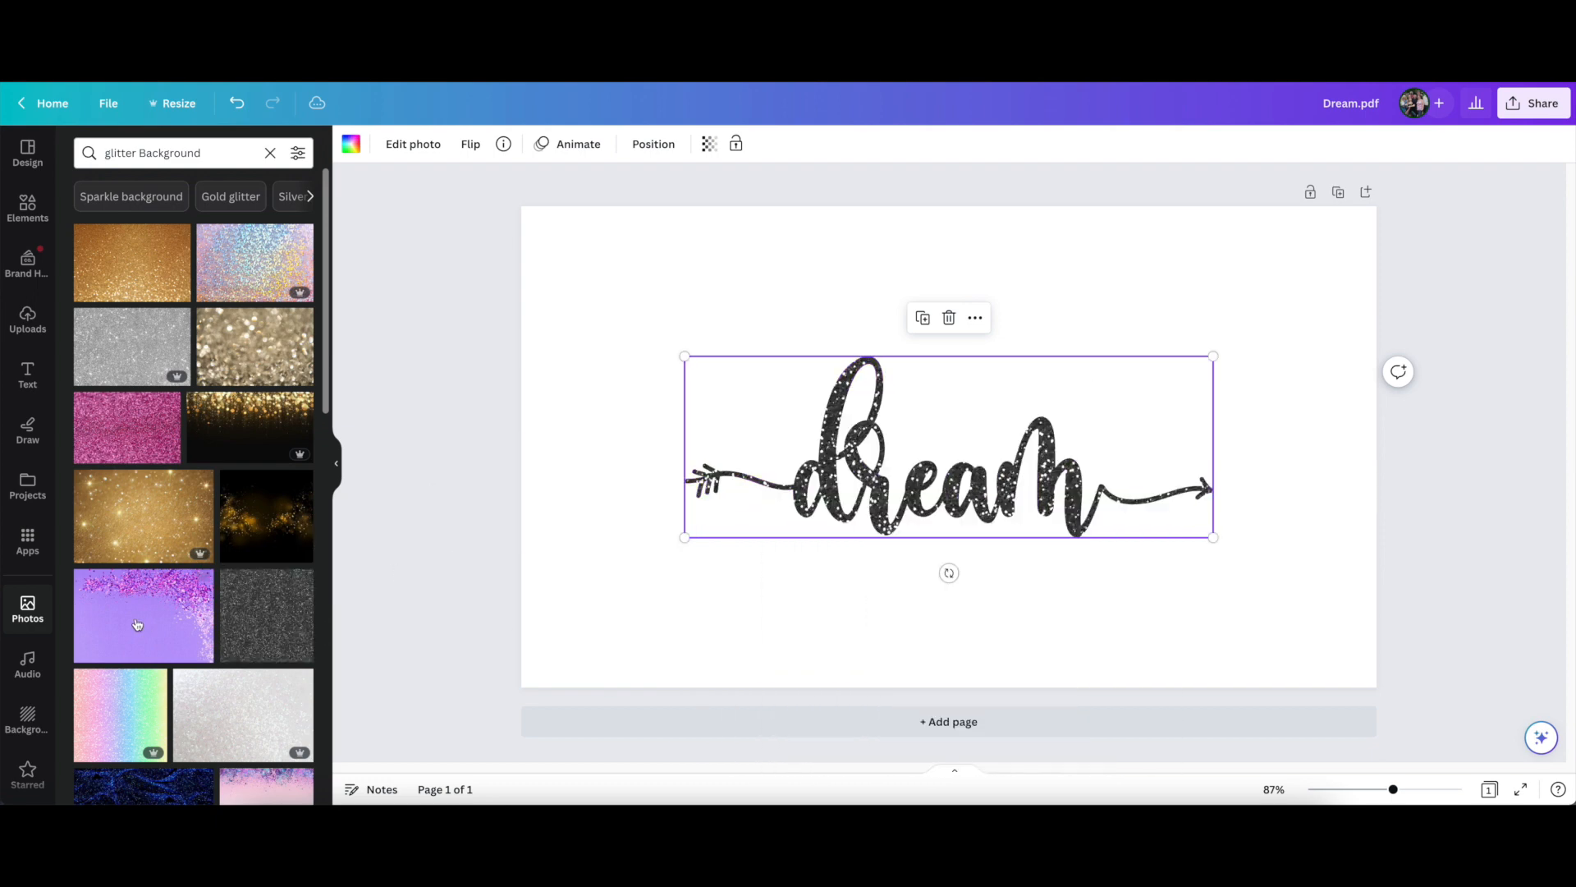
pyautogui.scroll(-2, 115, 592)
pyautogui.moveTo(107, 589); pyautogui.dragTo(790, 505)
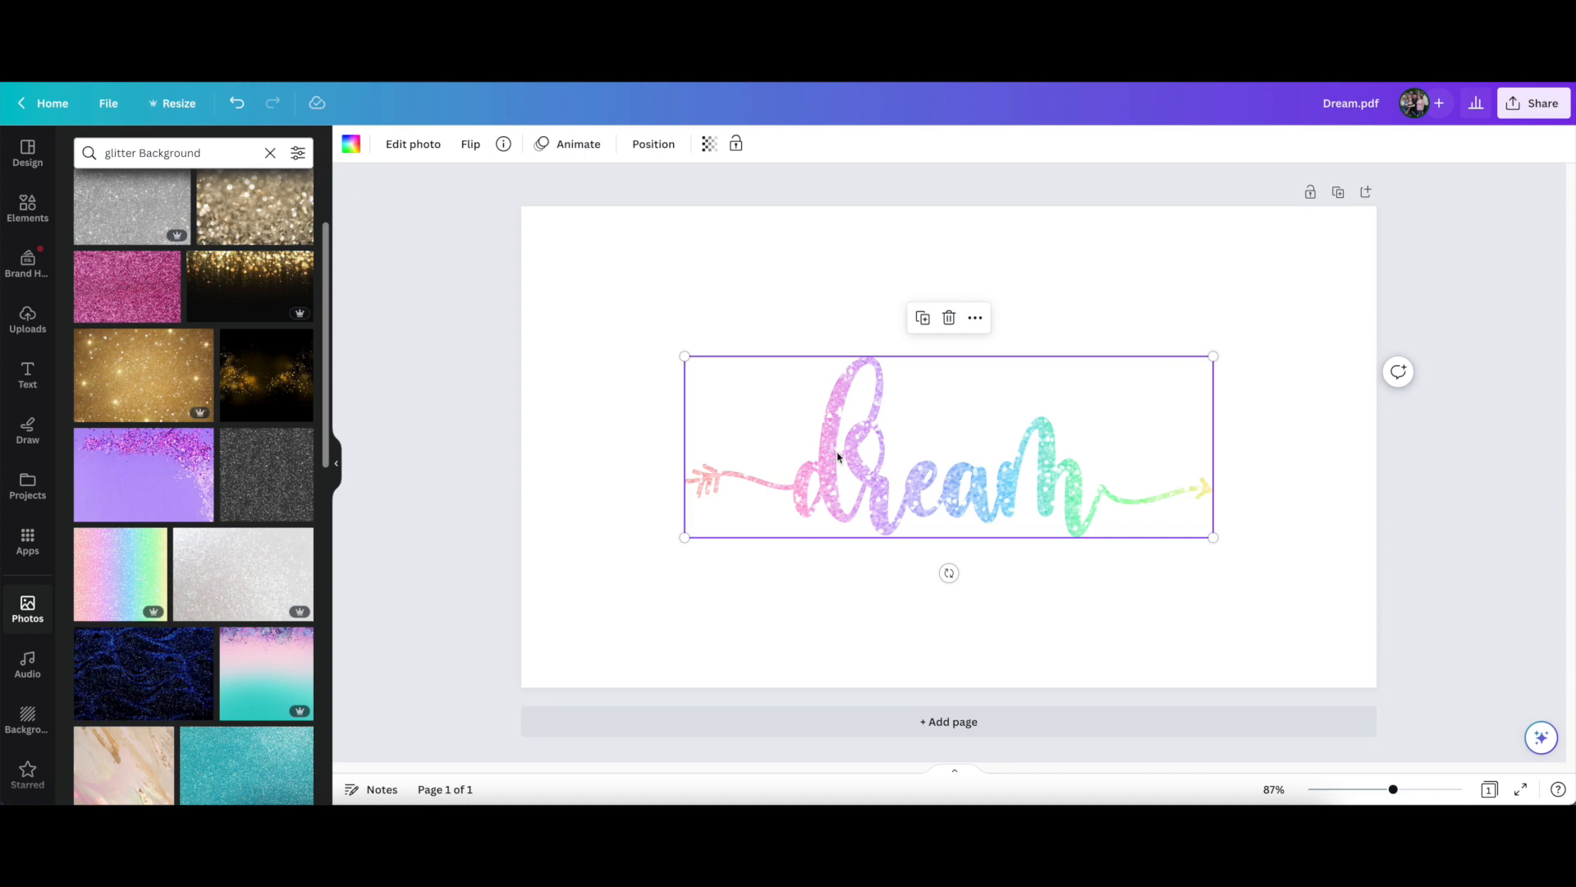
# Search the photo library for "rainbow glitter"
pyautogui.click(218, 153)
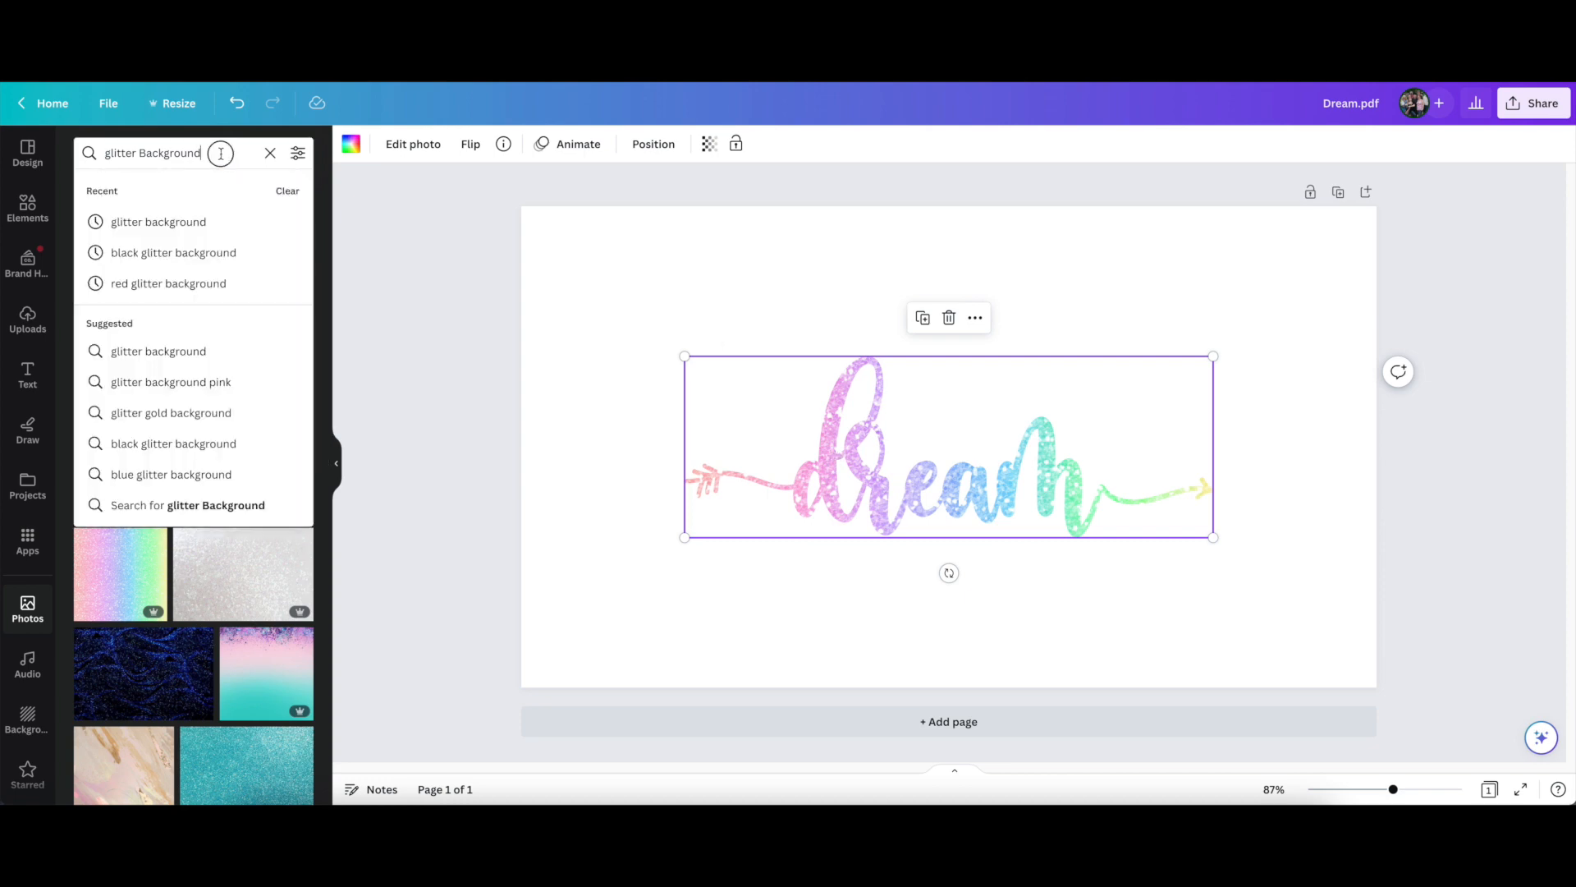
pyautogui.moveTo(218, 153); pyautogui.dragTo(98, 151)
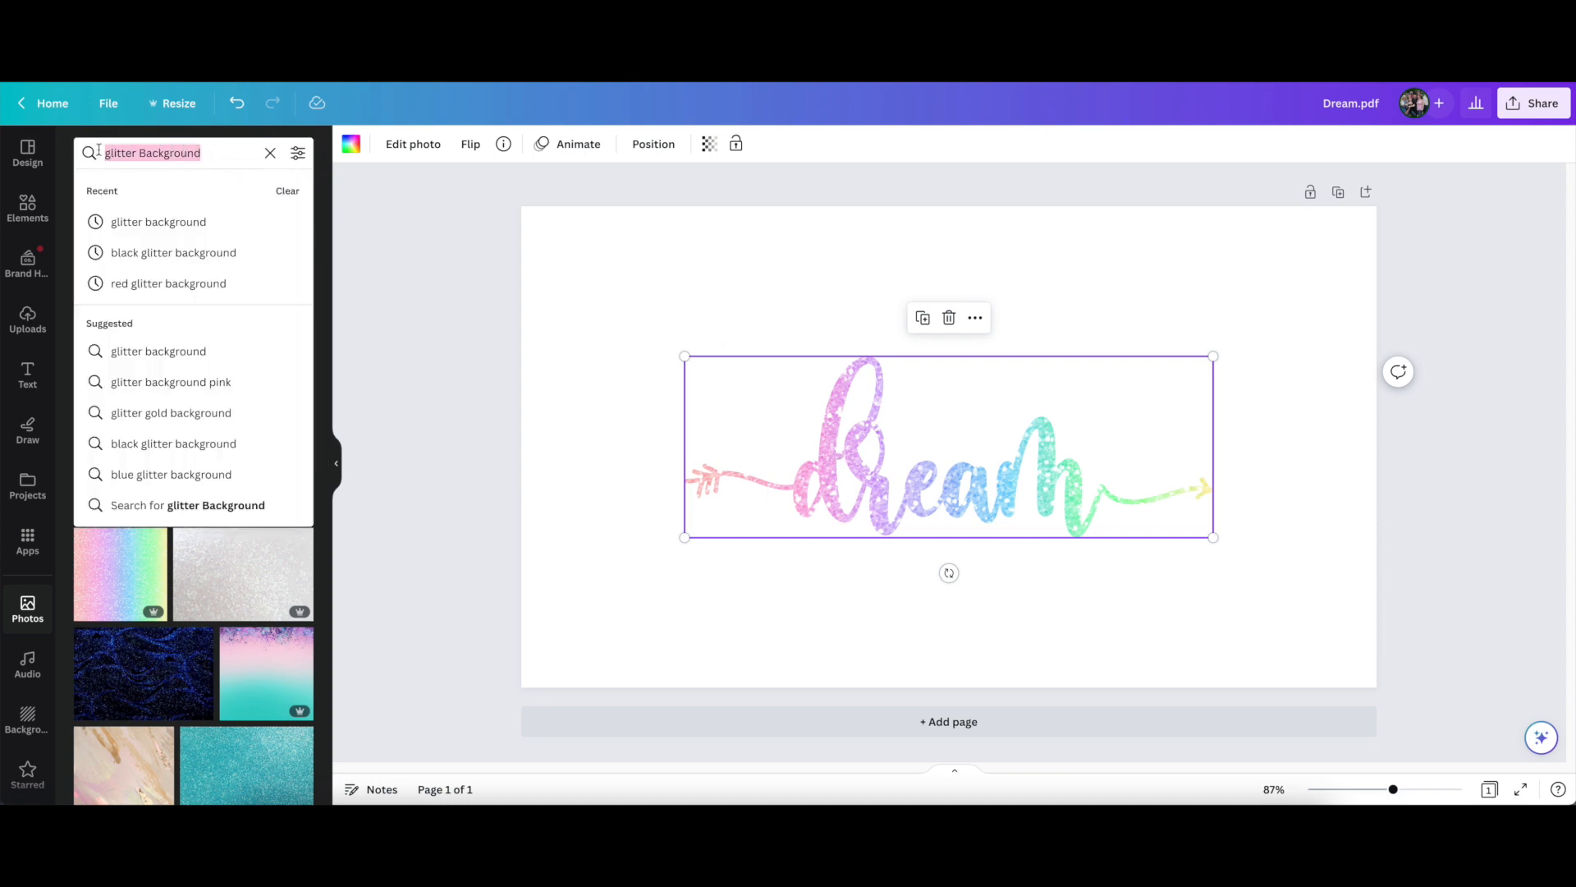
pyautogui.write('rainbo')
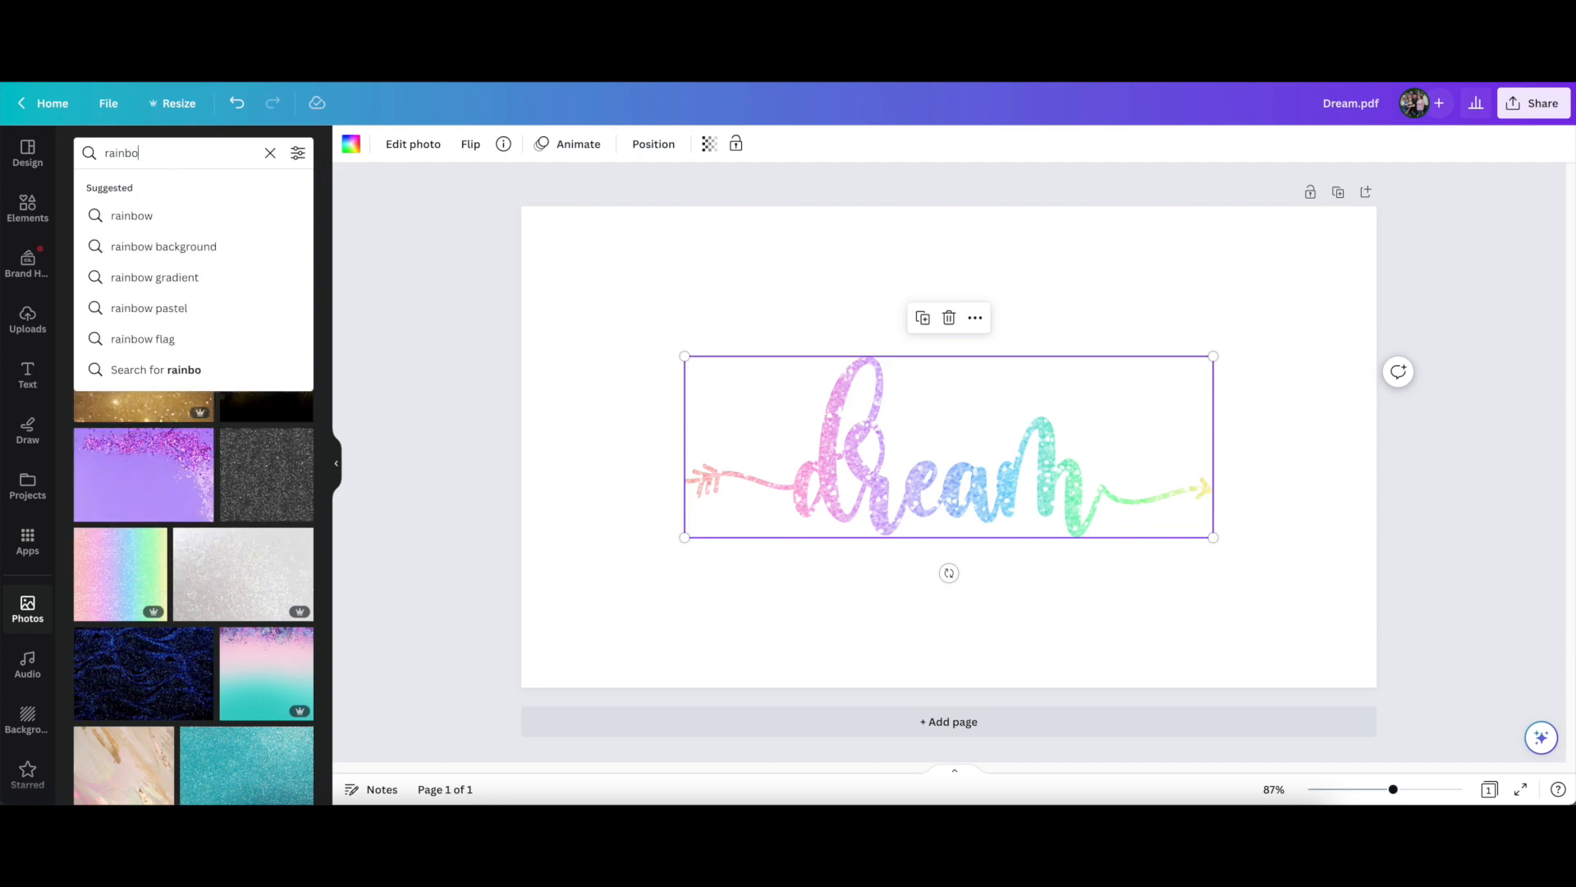
pyautogui.write('w glitter')
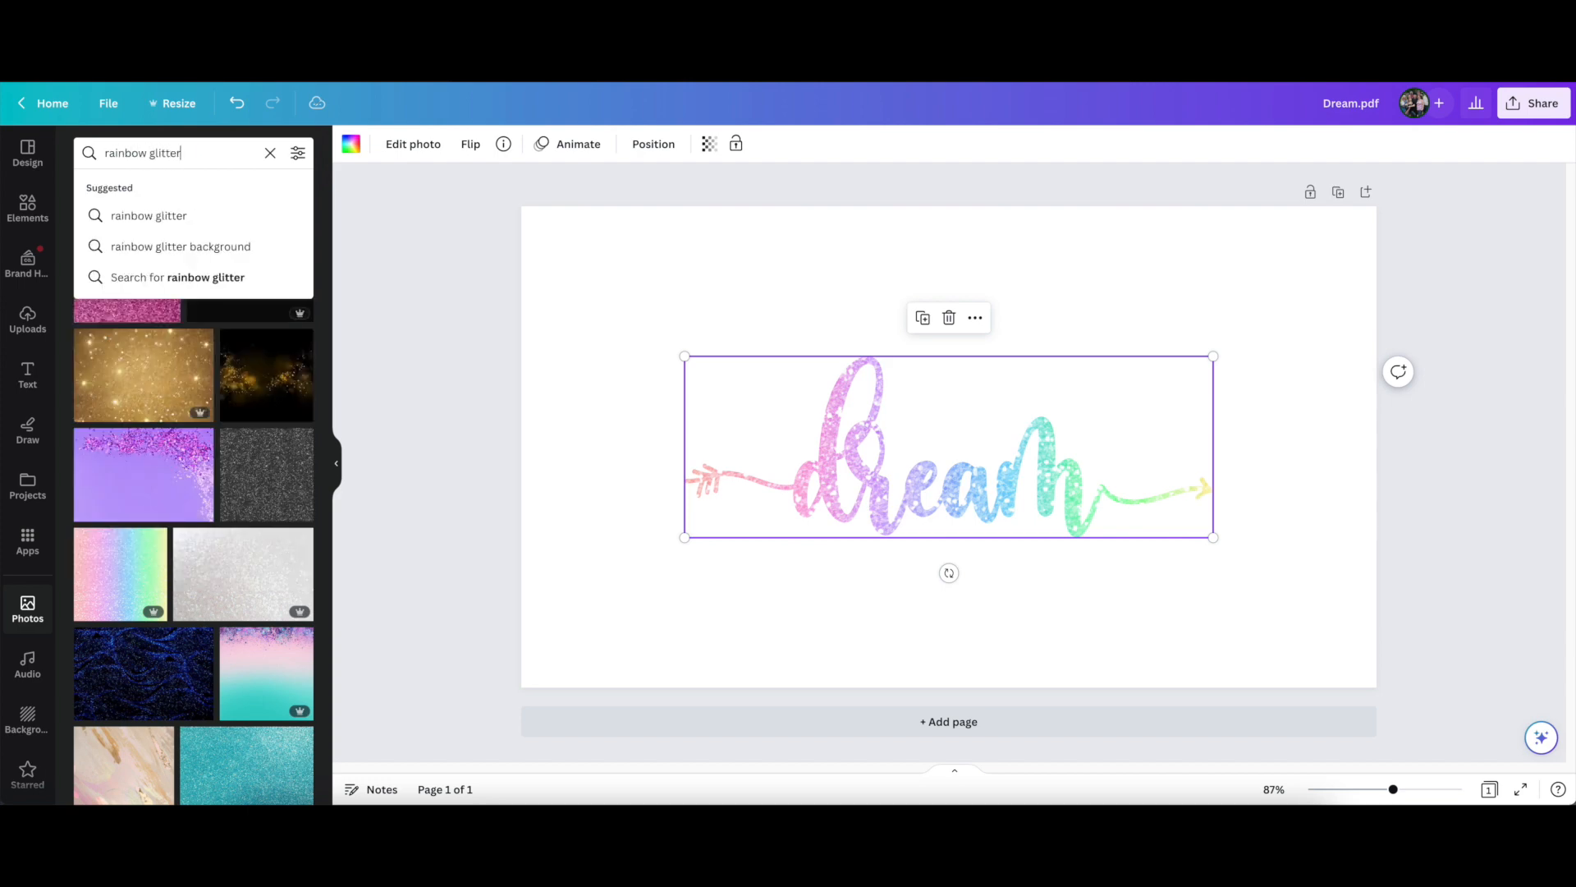
pyautogui.press('Return')
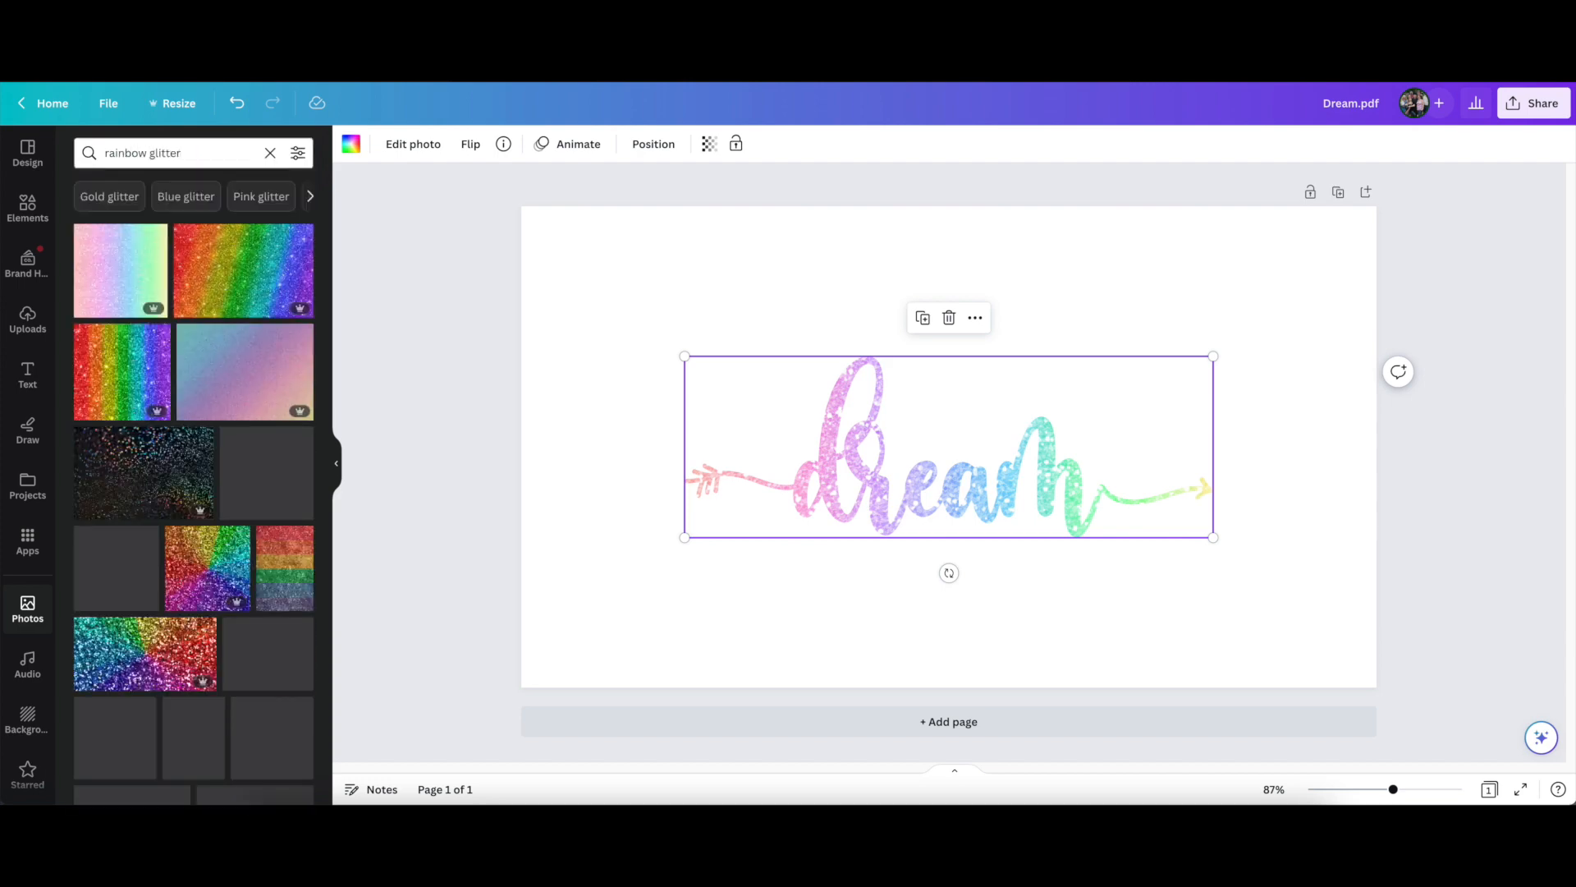
# Try several rainbow glitter photos in the dream frame, ending with the white photo with pastel dots
pyautogui.moveTo(243, 271); pyautogui.dragTo(820, 468)
pyautogui.moveTo(164, 656); pyautogui.dragTo(522, 581)
pyautogui.scroll(-3, 184, 579)
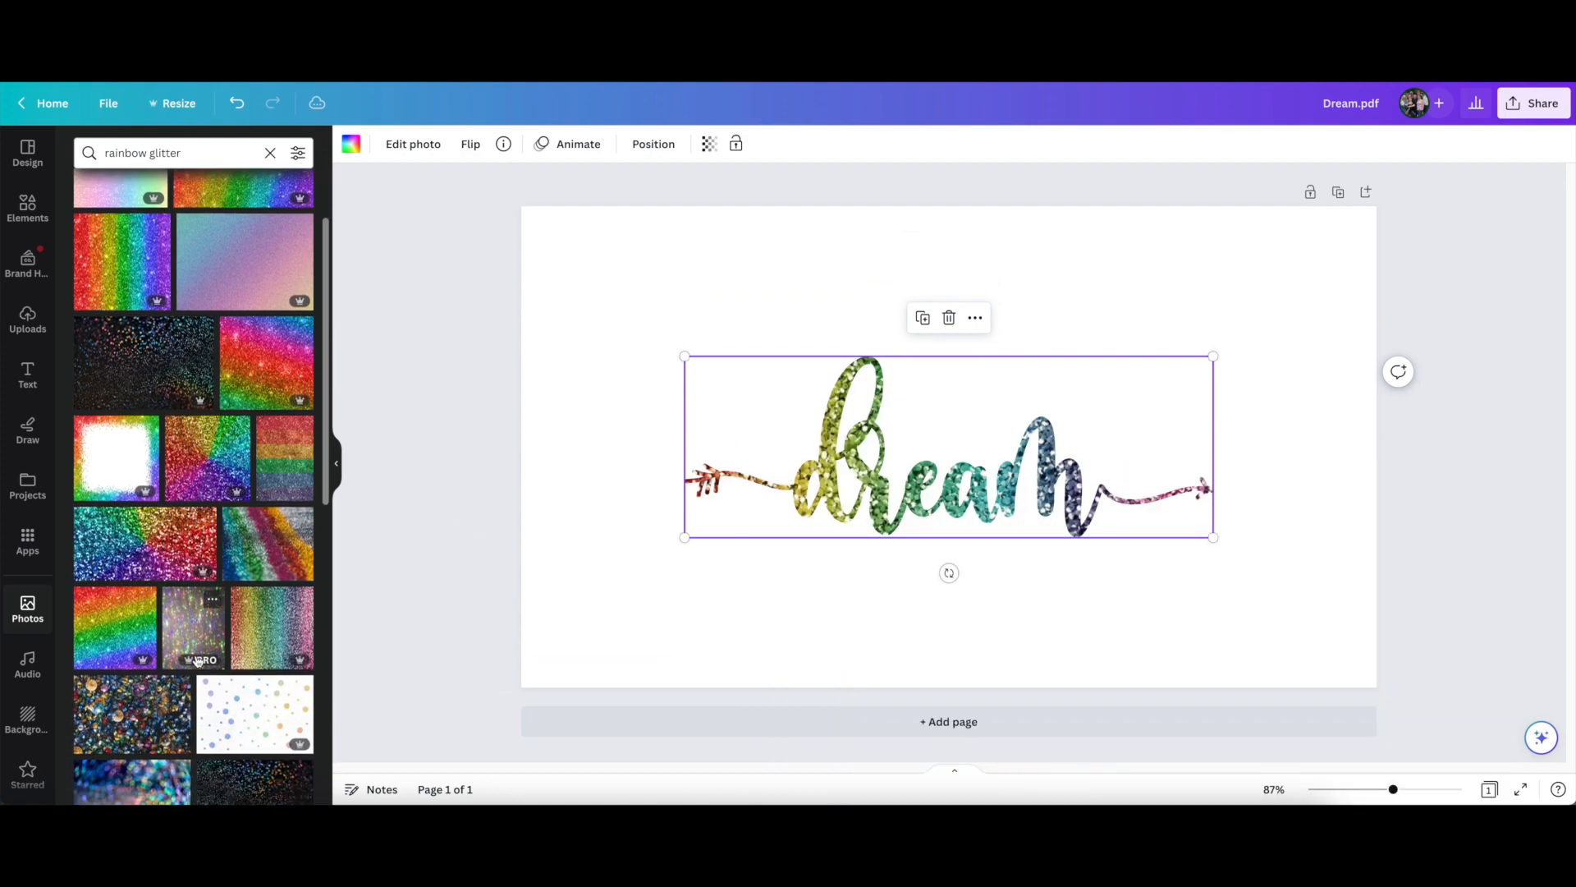
pyautogui.moveTo(130, 628); pyautogui.dragTo(846, 493)
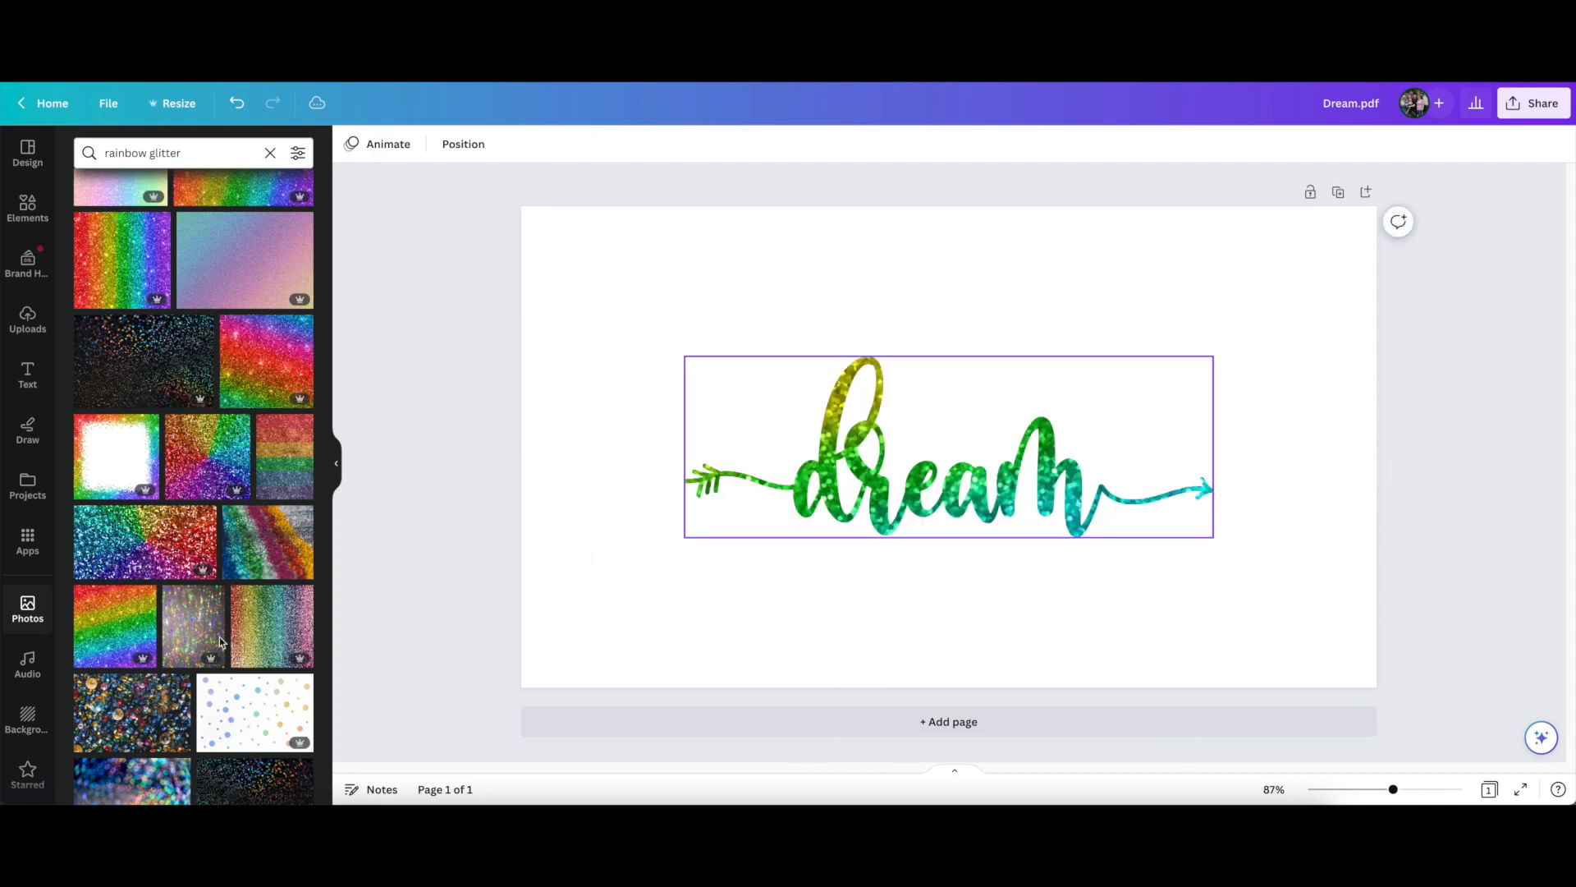
pyautogui.moveTo(237, 712); pyautogui.dragTo(825, 436)
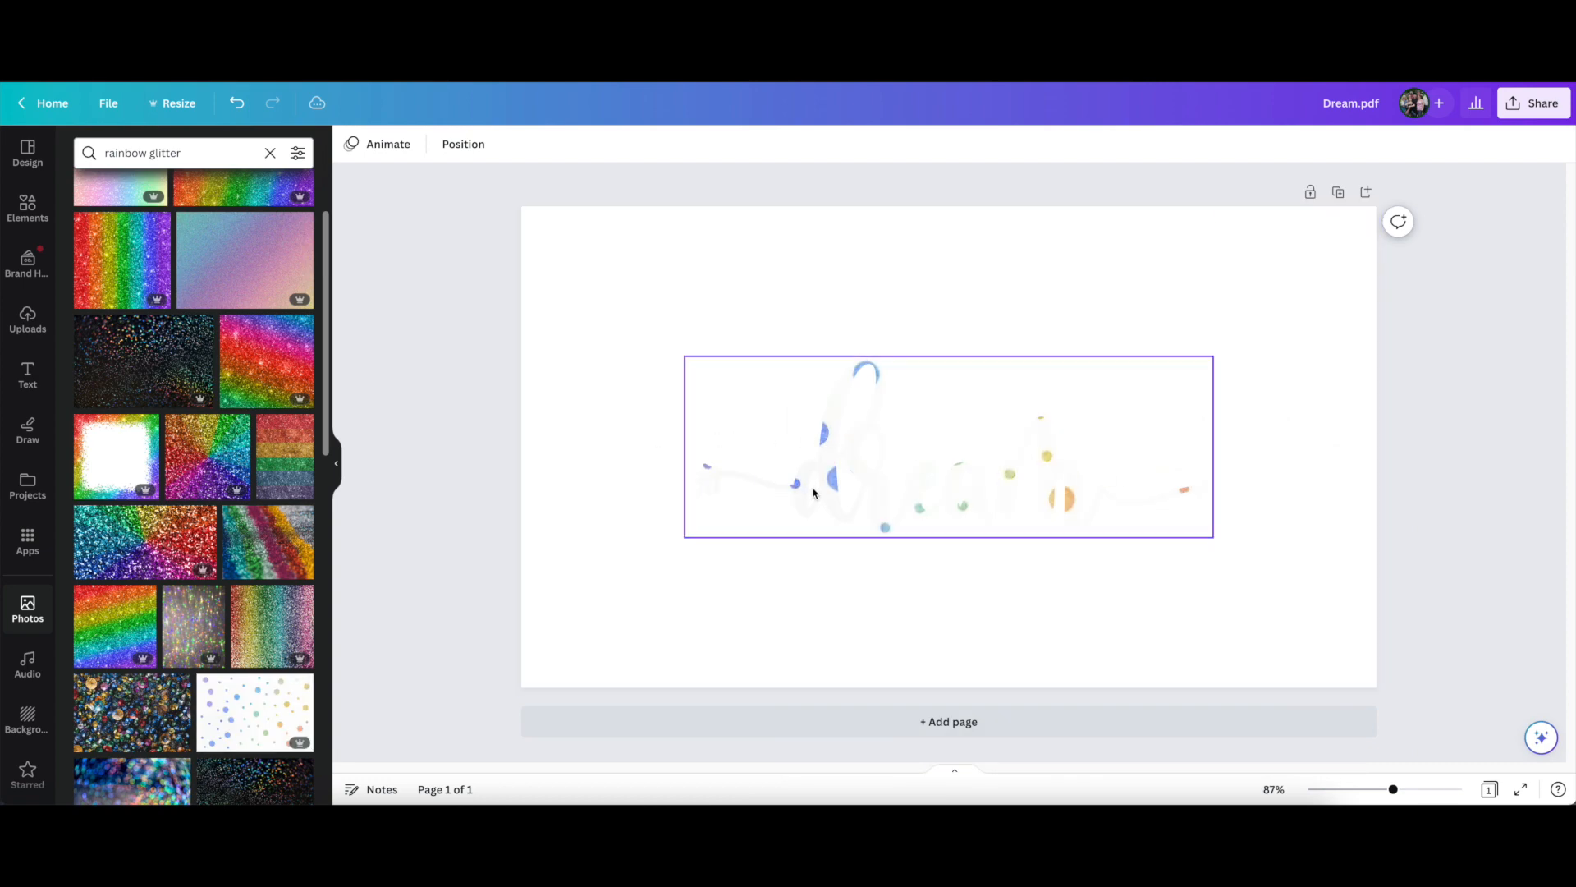
# Set the page background to the dusty rose brand colour, and return it to white
pyautogui.click(654, 535)
pyautogui.click(617, 389)
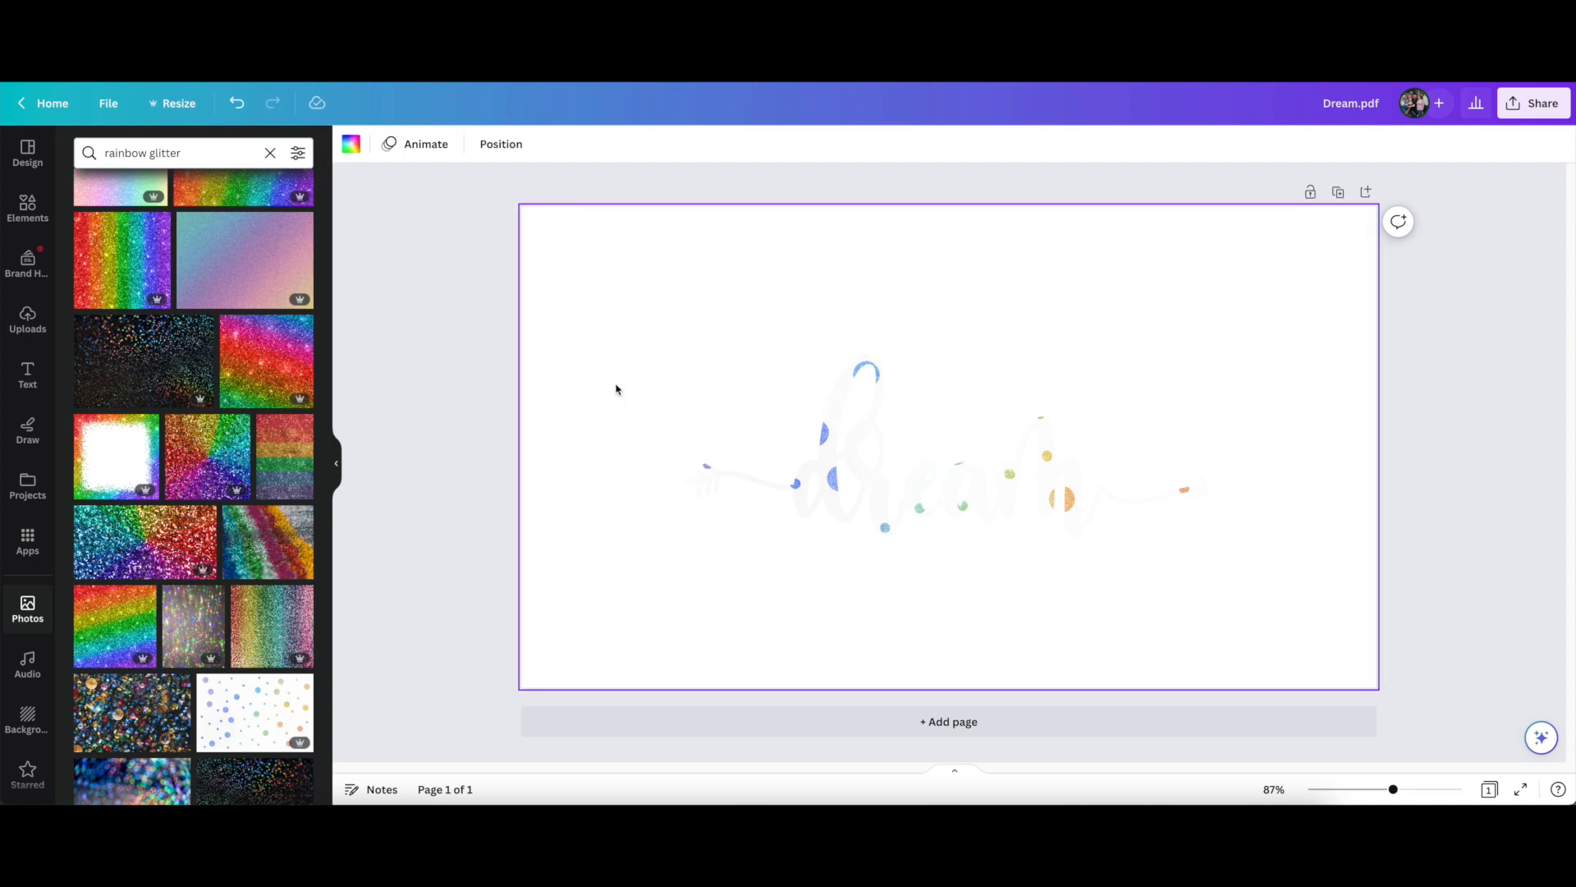
pyautogui.click(349, 148)
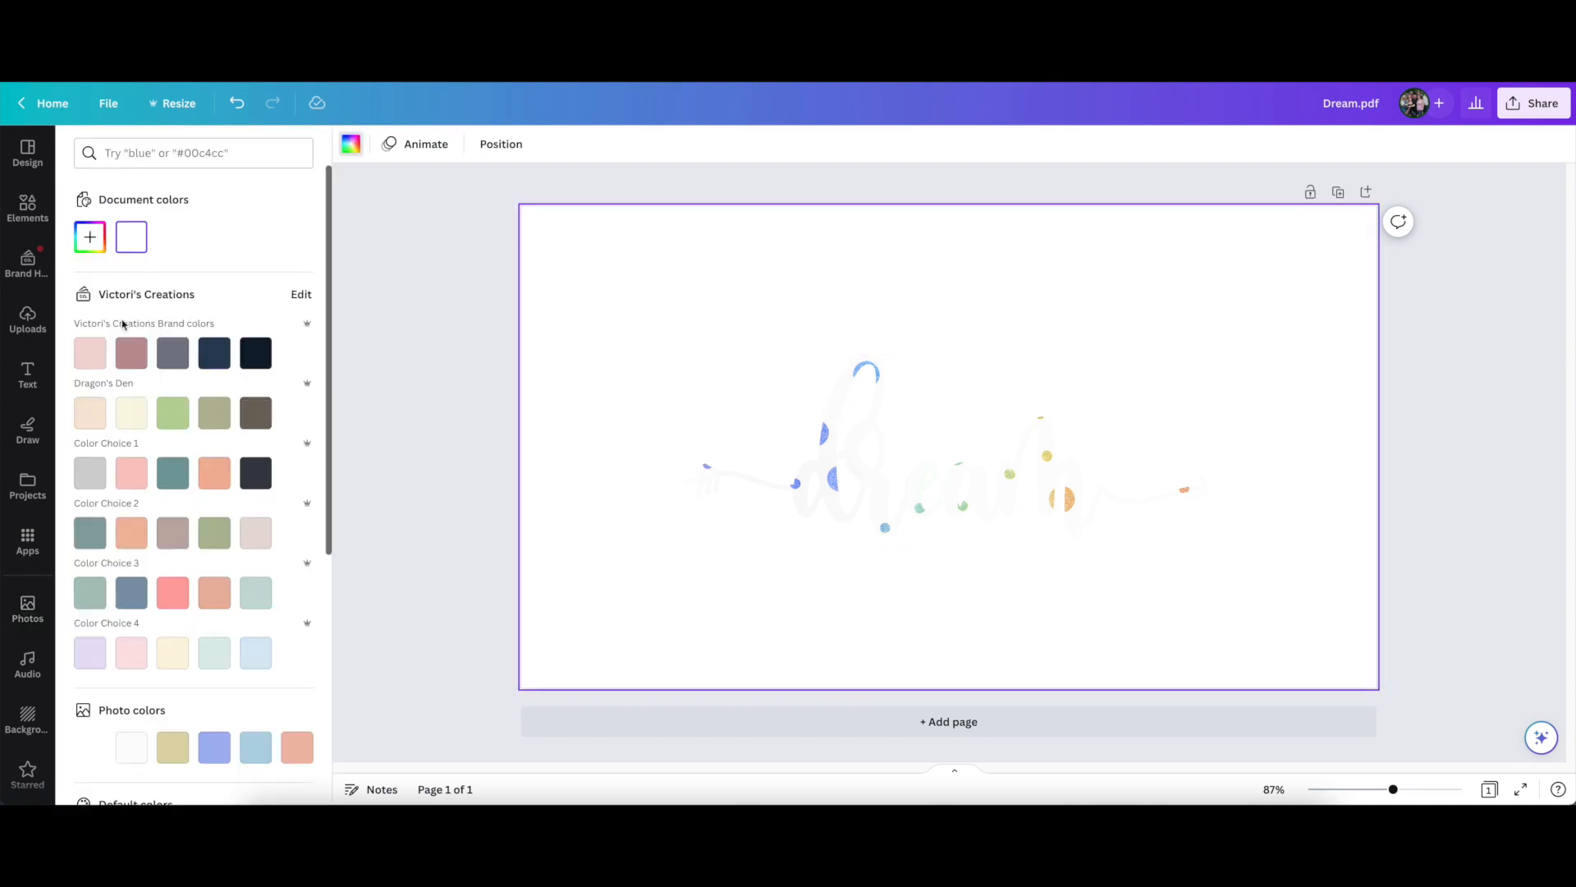
pyautogui.click(131, 353)
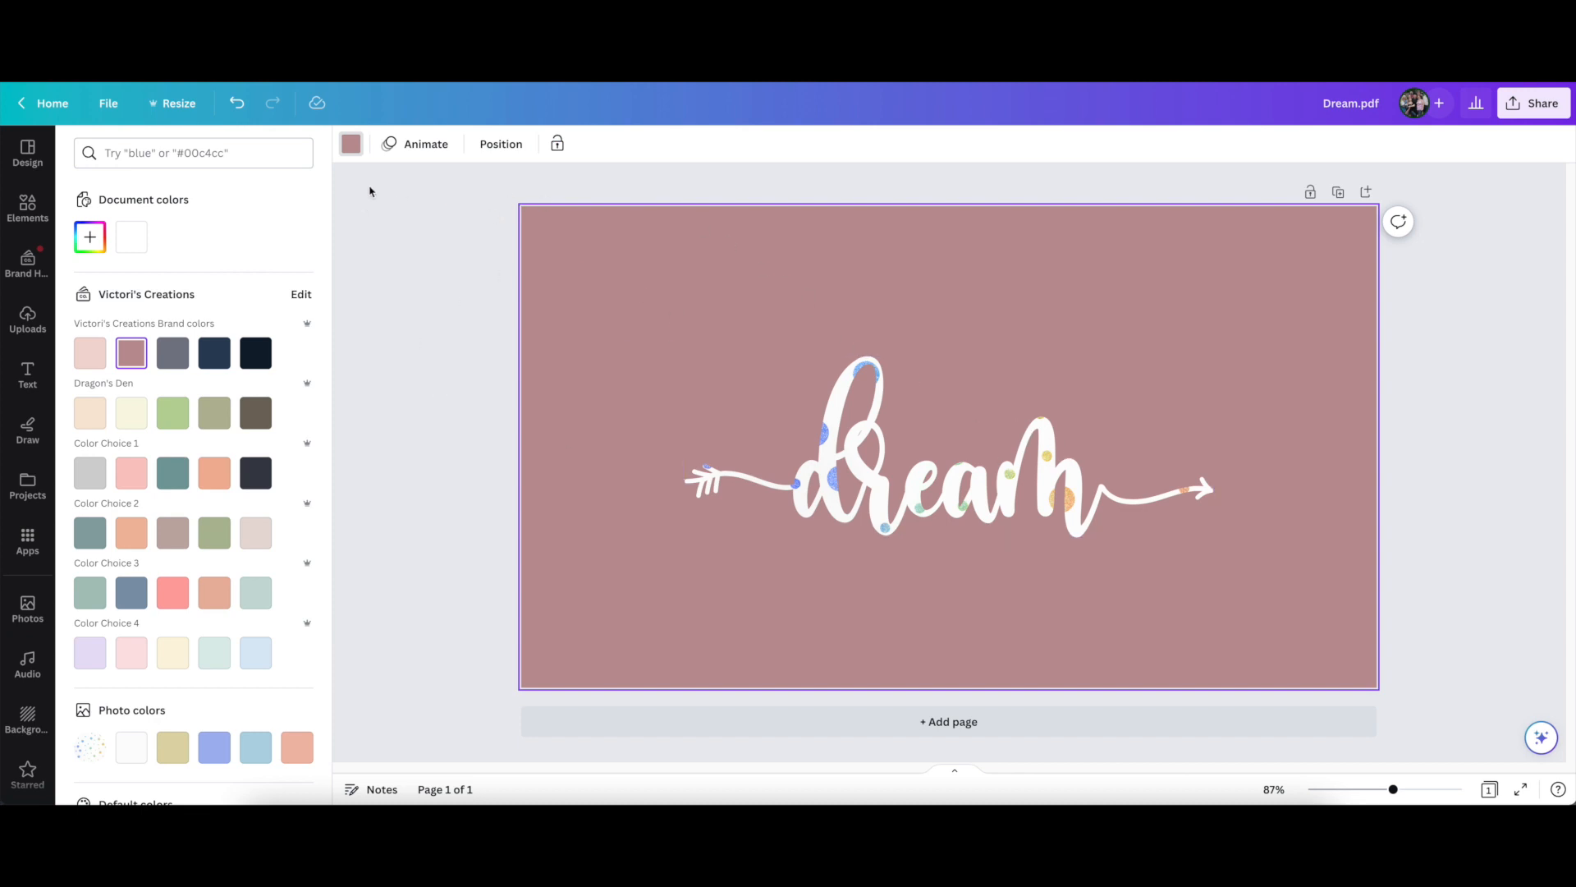
pyautogui.click(131, 236)
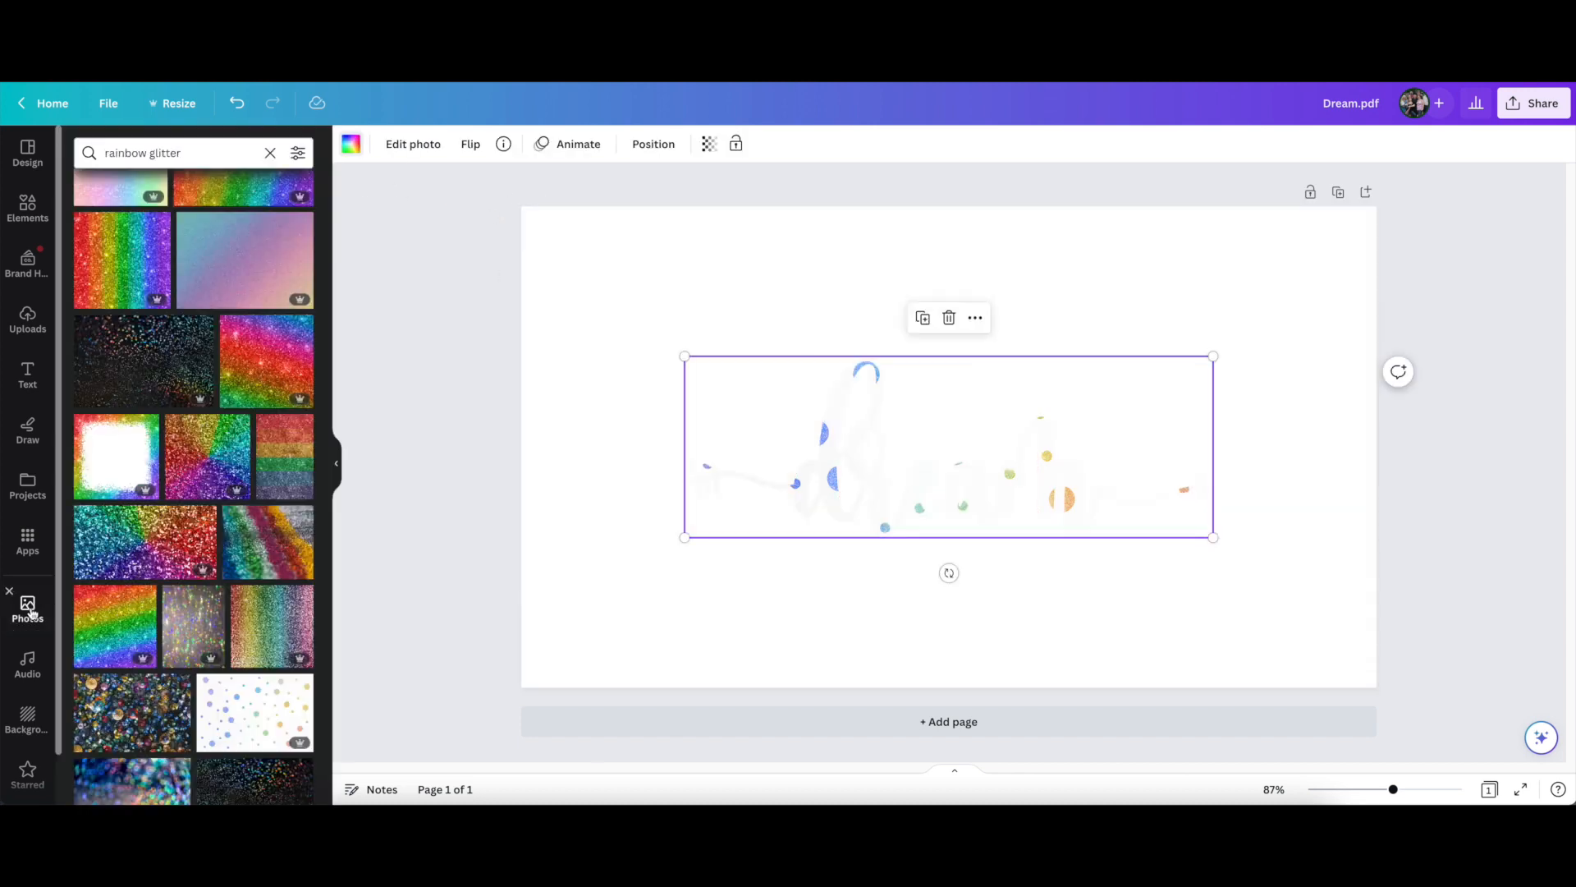
# Search the photo library for "metalic gold" and fill the dream frame with a metallic gold photo
pyautogui.click(28, 609)
pyautogui.click(193, 148)
pyautogui.write('mat')
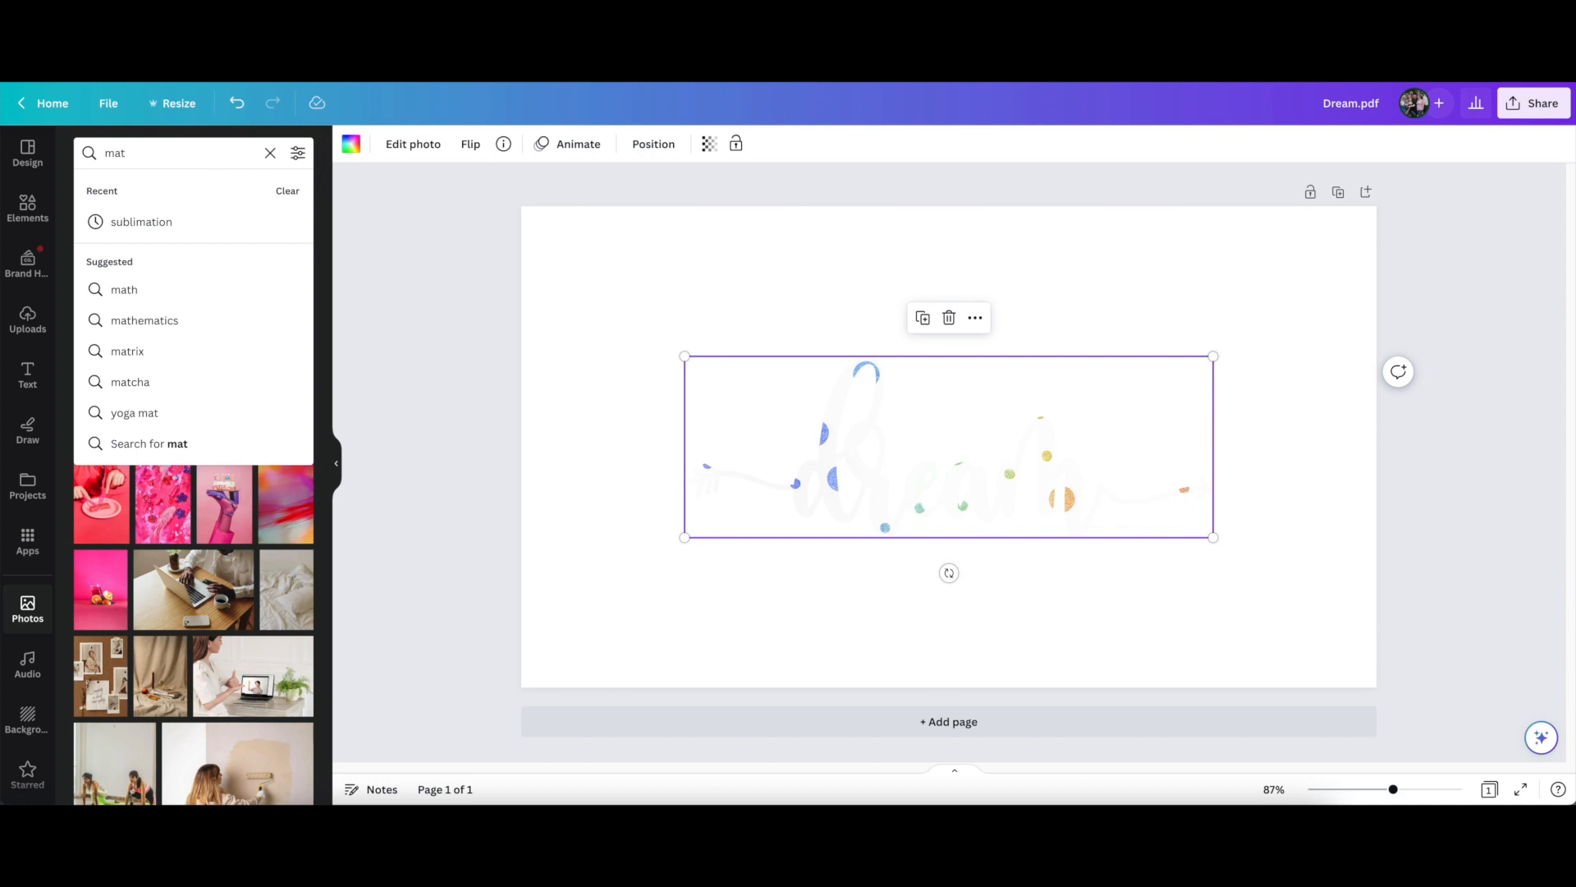
pyautogui.press('BackSpace')
pyautogui.press('BackSpace')
pyautogui.write('e')
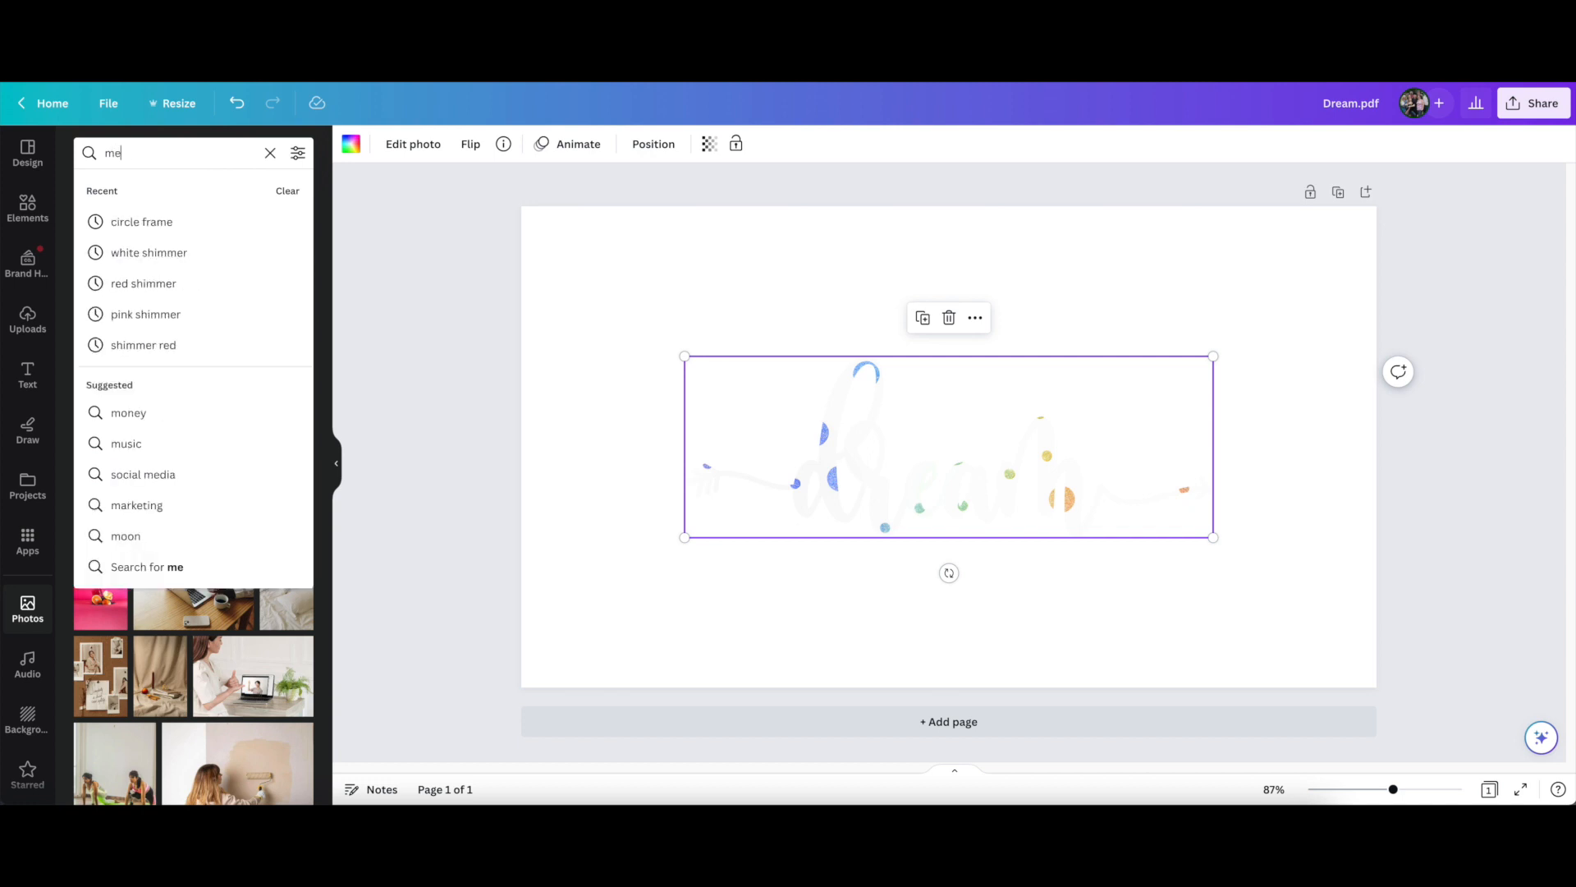
pyautogui.write('talic')
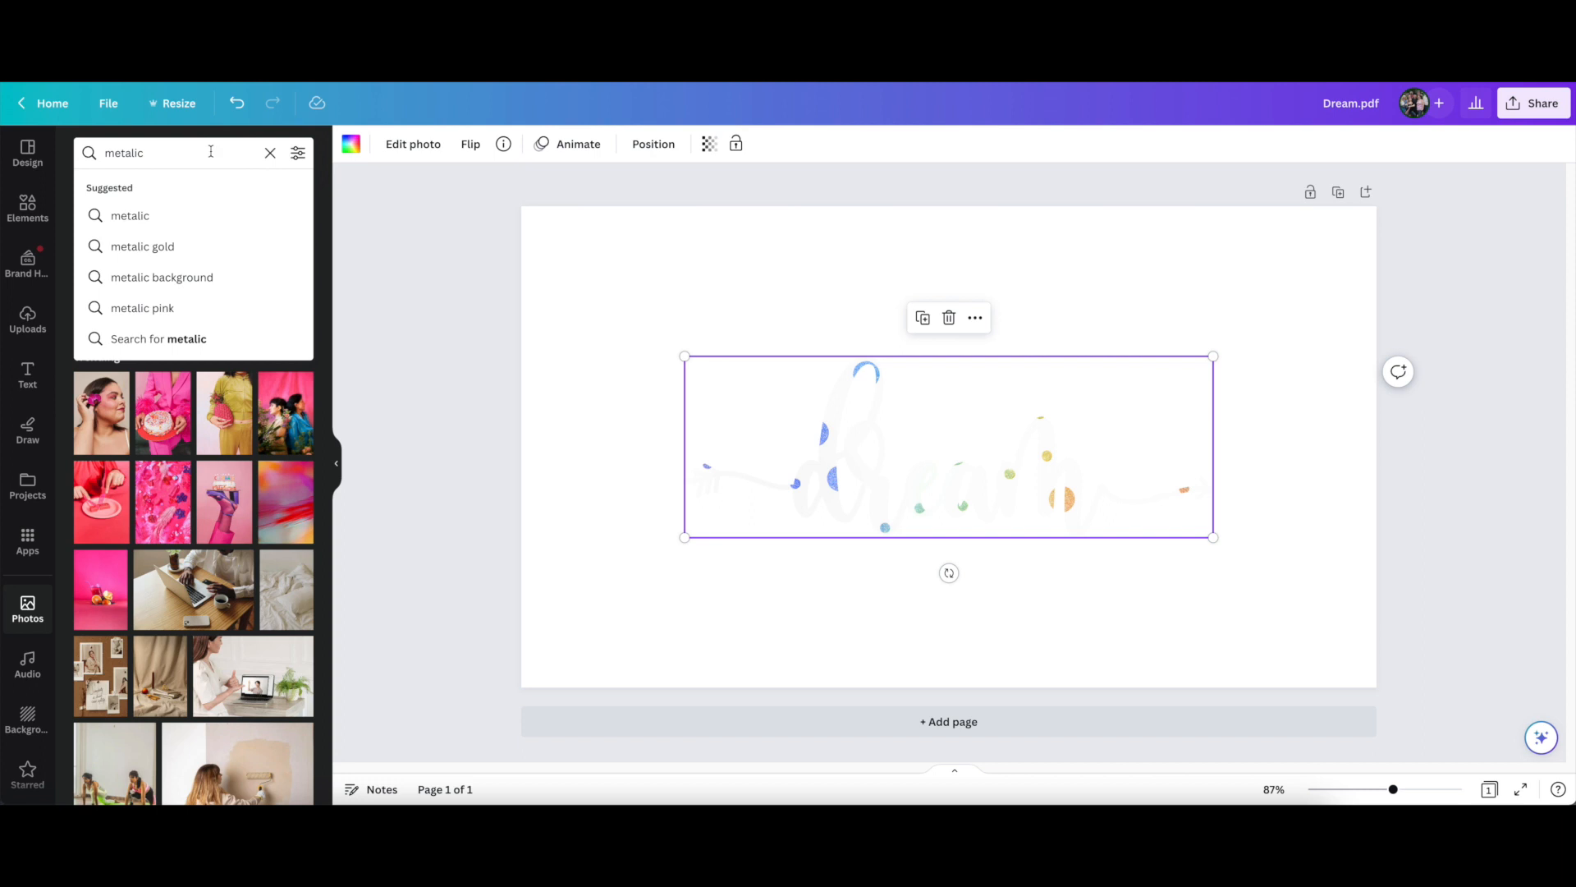
pyautogui.click(189, 246)
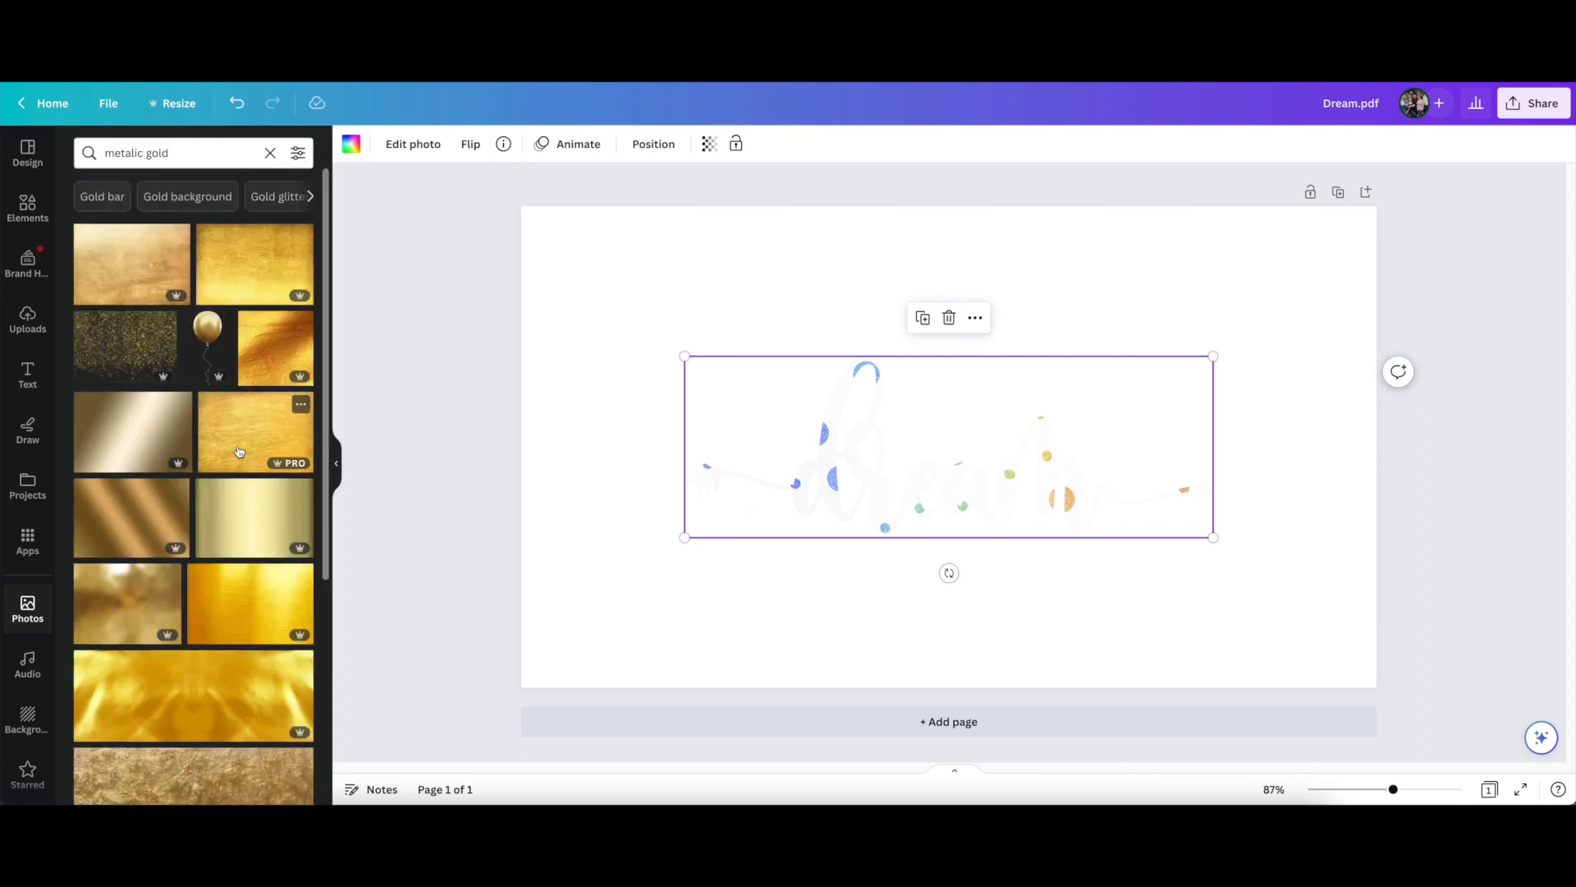
pyautogui.moveTo(565, 593); pyautogui.dragTo(821, 476)
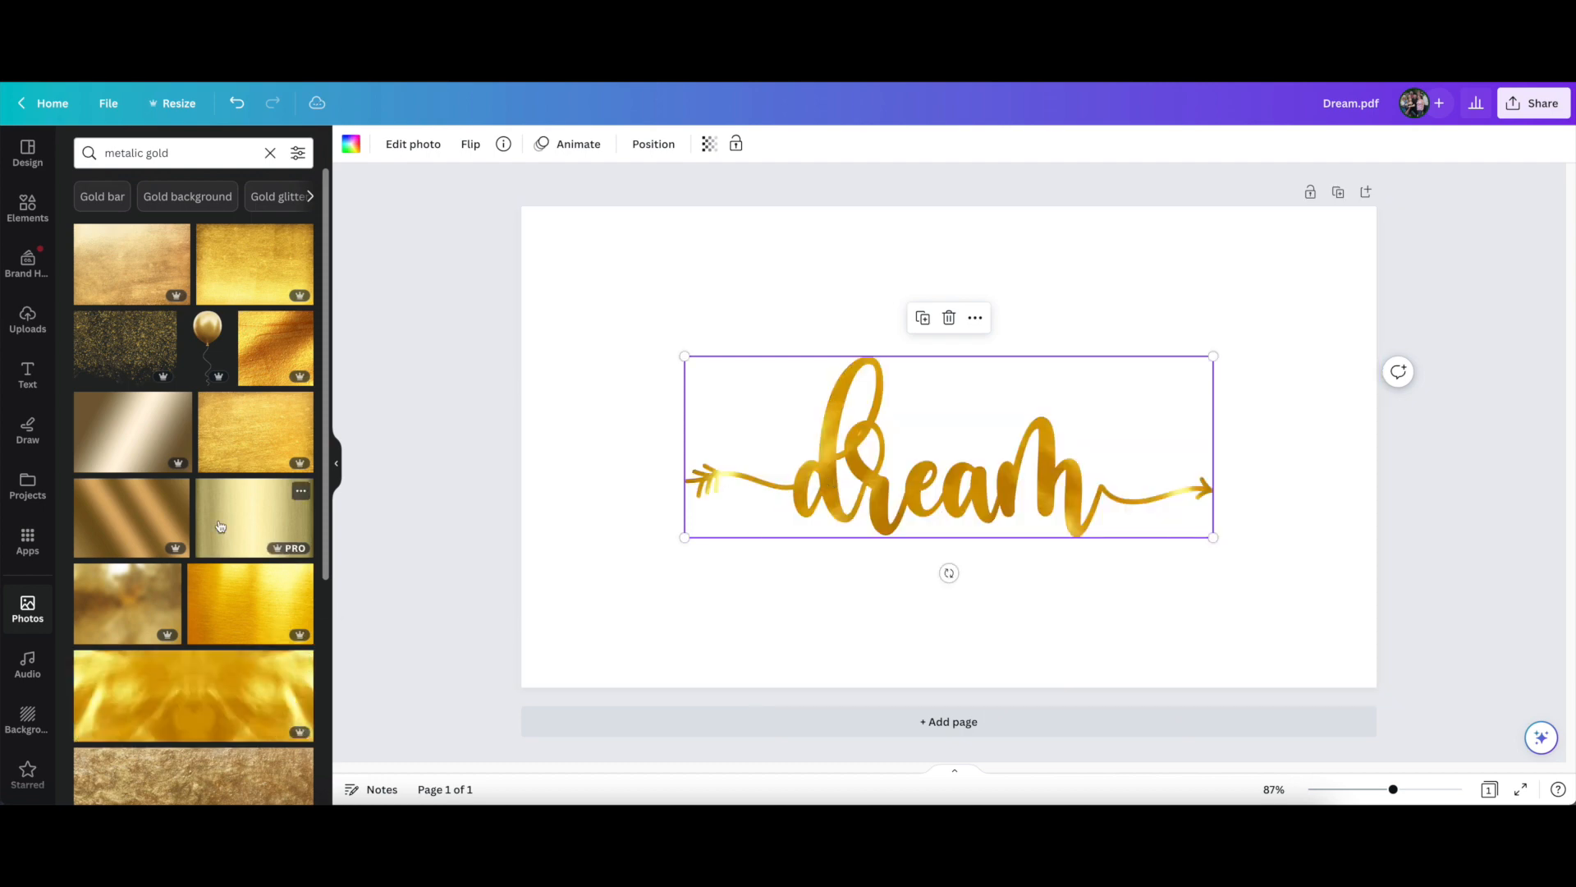
# Try other metallic gold photos in the dream frame, including the textured brushed gold photo
pyautogui.moveTo(250, 431); pyautogui.dragTo(864, 508)
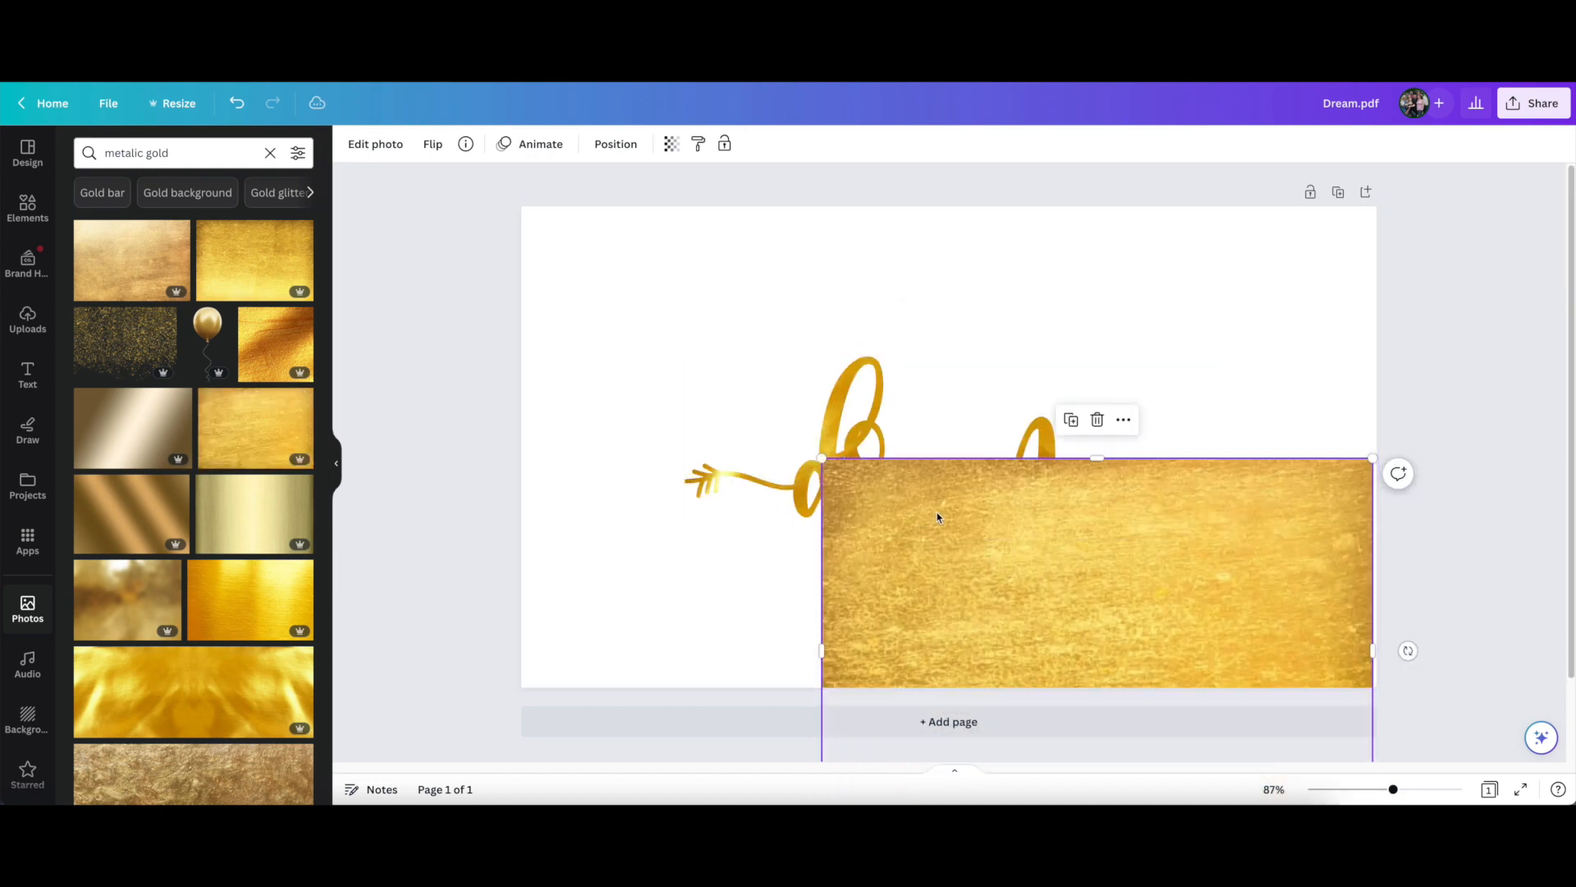
pyautogui.moveTo(980, 512); pyautogui.dragTo(869, 489)
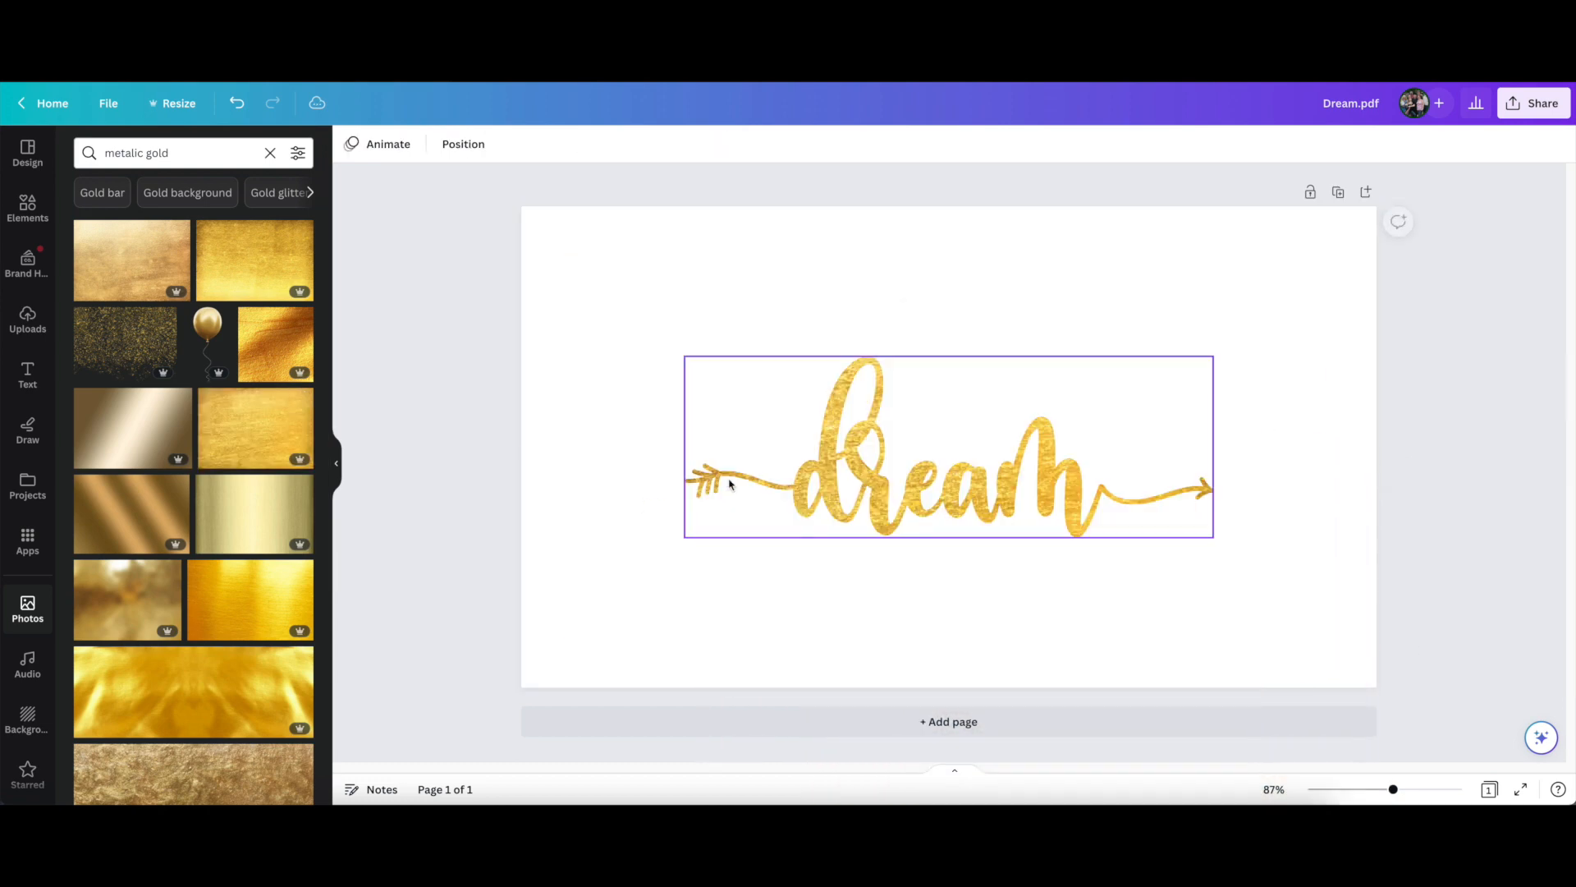
# Search the photo library for "pink foil"
pyautogui.click(151, 154)
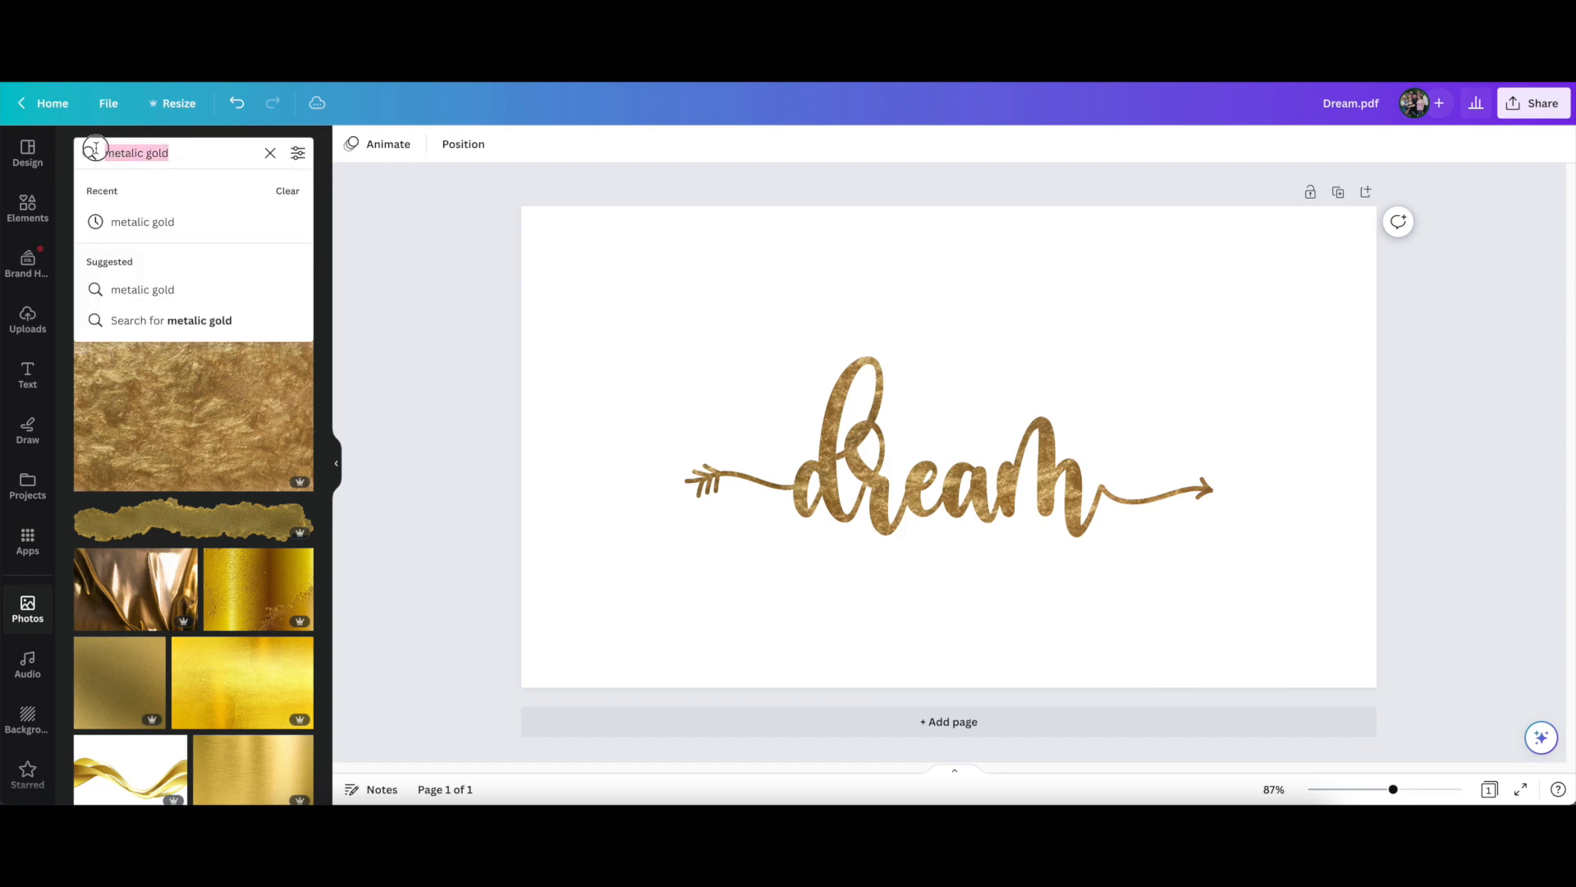
pyautogui.write('foil')
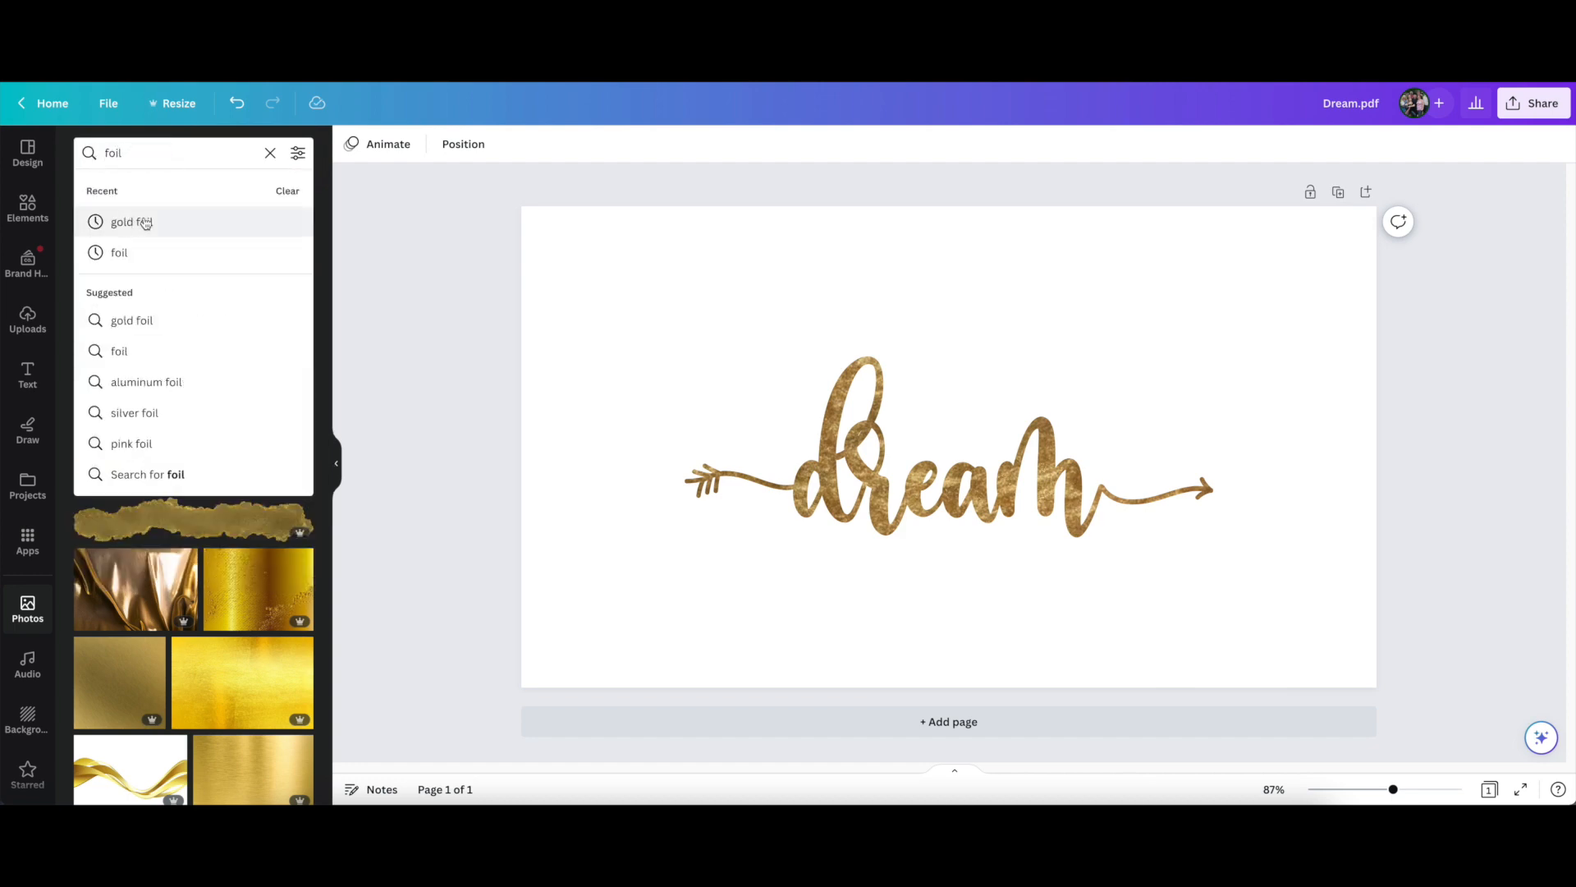
pyautogui.click(140, 447)
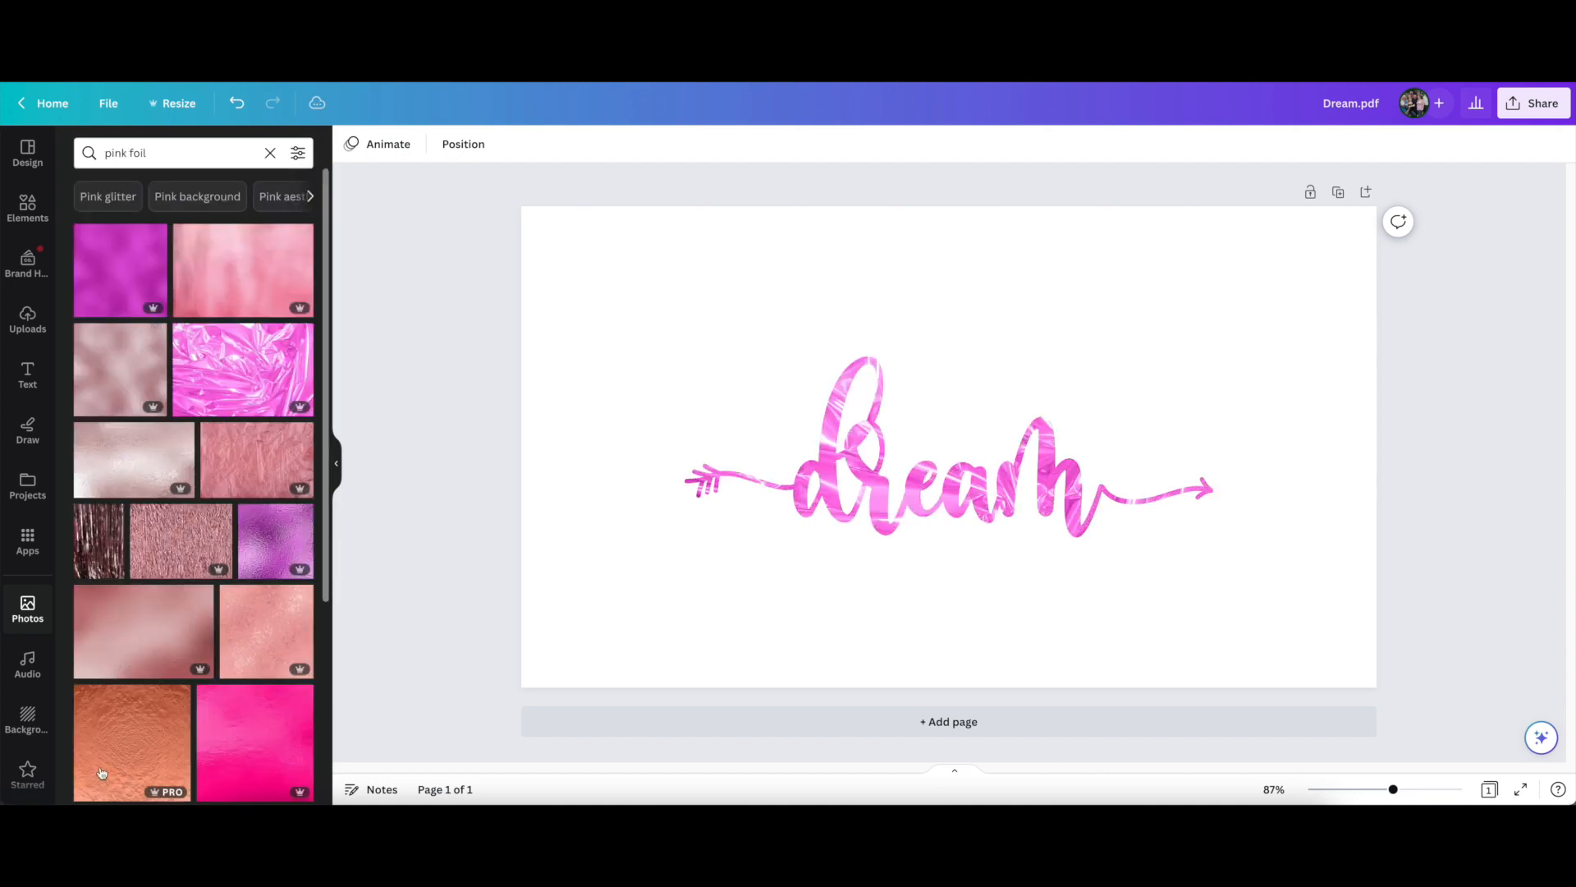
# Try the iridescent striped foil photo in the dream frame, and replace it with the dusty rose foil photo
pyautogui.scroll(-2, 219, 608)
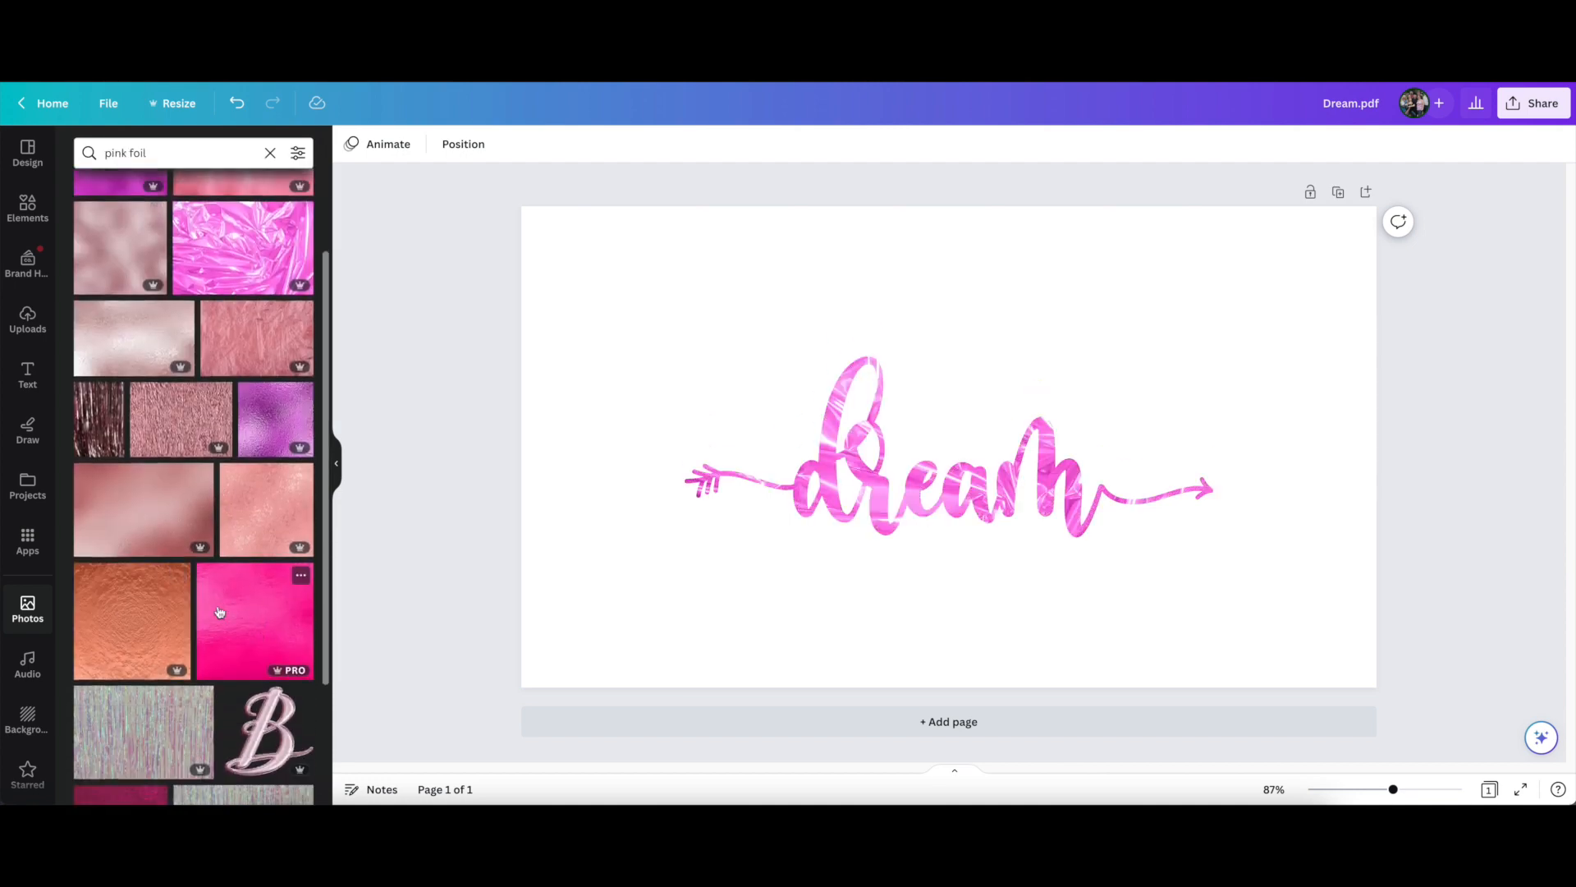
pyautogui.scroll(-1, 220, 612)
pyautogui.moveTo(160, 623); pyautogui.dragTo(875, 511)
pyautogui.click(591, 543)
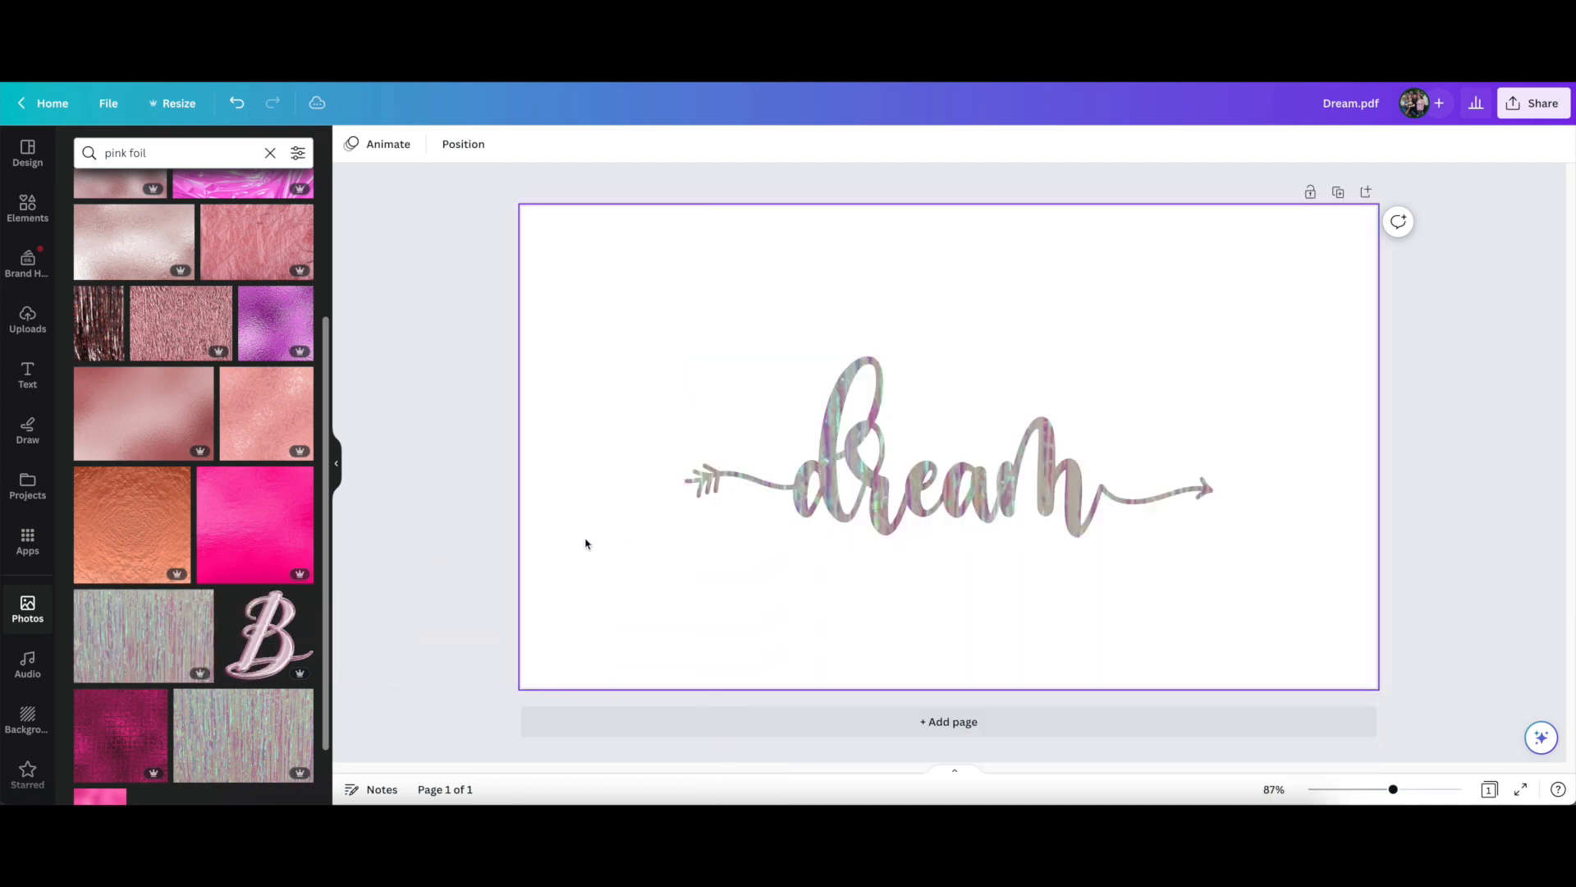
pyautogui.moveTo(129, 410); pyautogui.dragTo(825, 427)
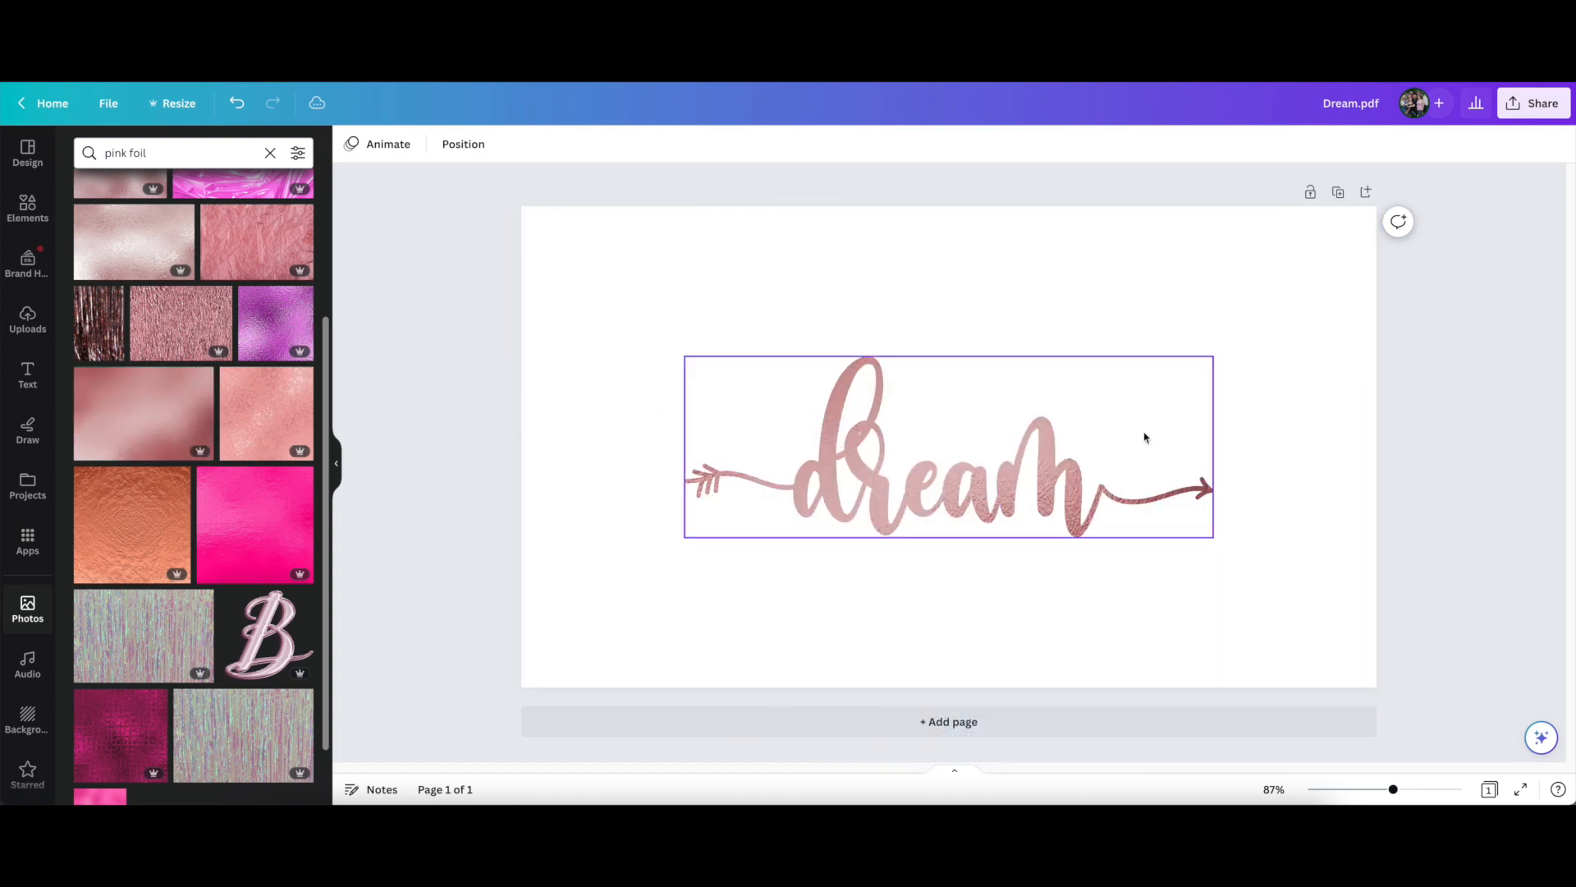
# Enlarge the dream frame proportionally from its upper corners until it spans the full page width
pyautogui.click(833, 487)
pyautogui.moveTo(1081, 507)
pyautogui.mouseDown()
pyautogui.moveTo(1100, 455)
pyautogui.moveTo(1079, 416)
pyautogui.moveTo(1094, 529)
pyautogui.moveTo(1086, 493)
pyautogui.mouseUp()
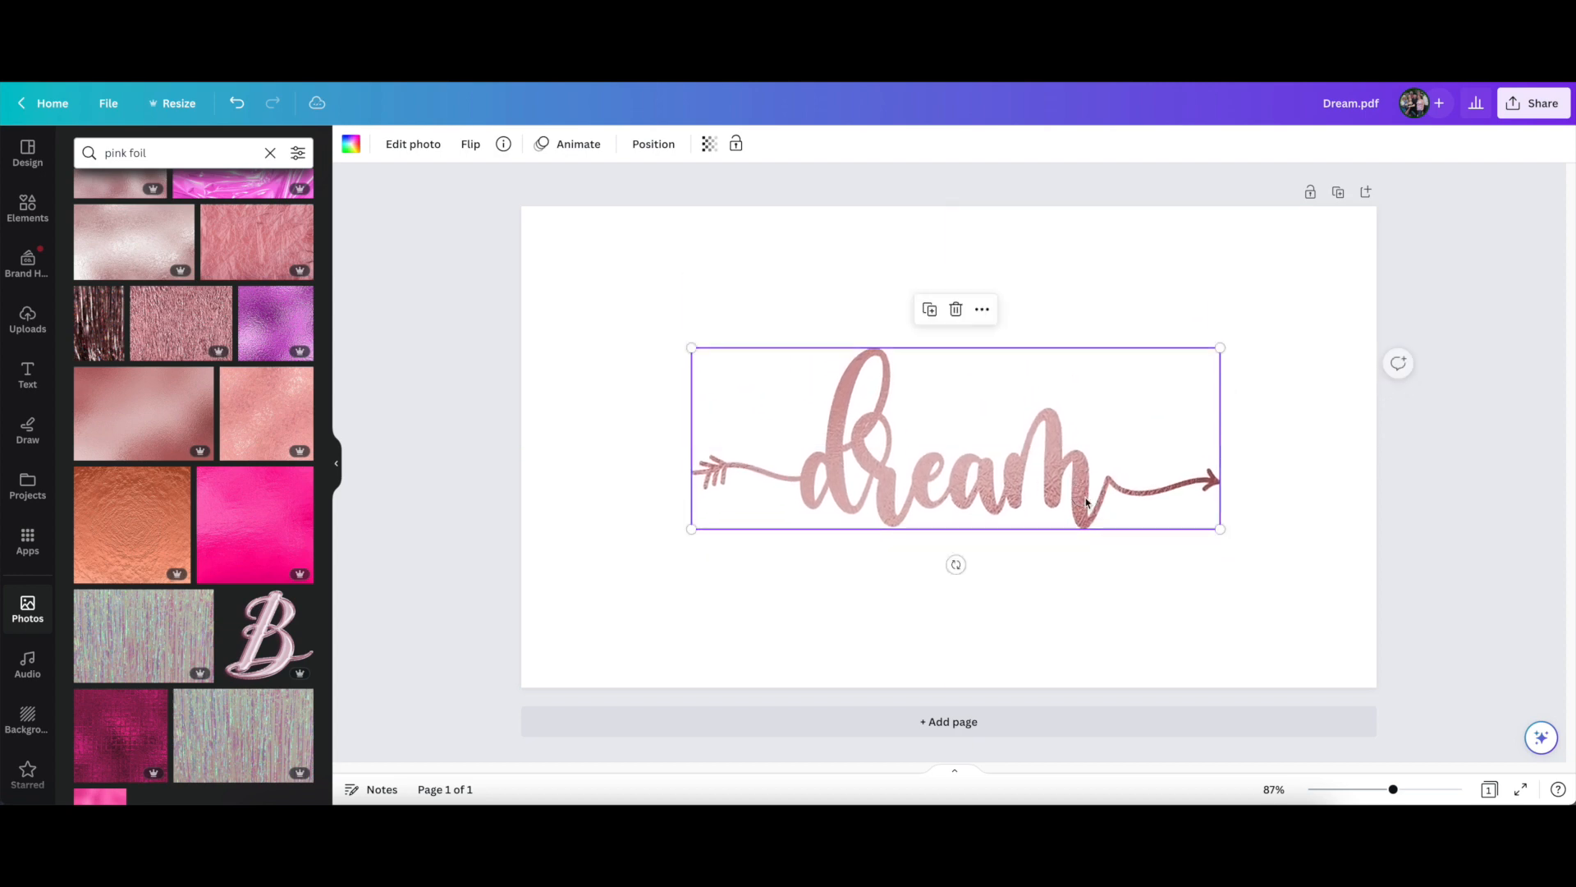
pyautogui.moveTo(688, 345); pyautogui.dragTo(522, 289)
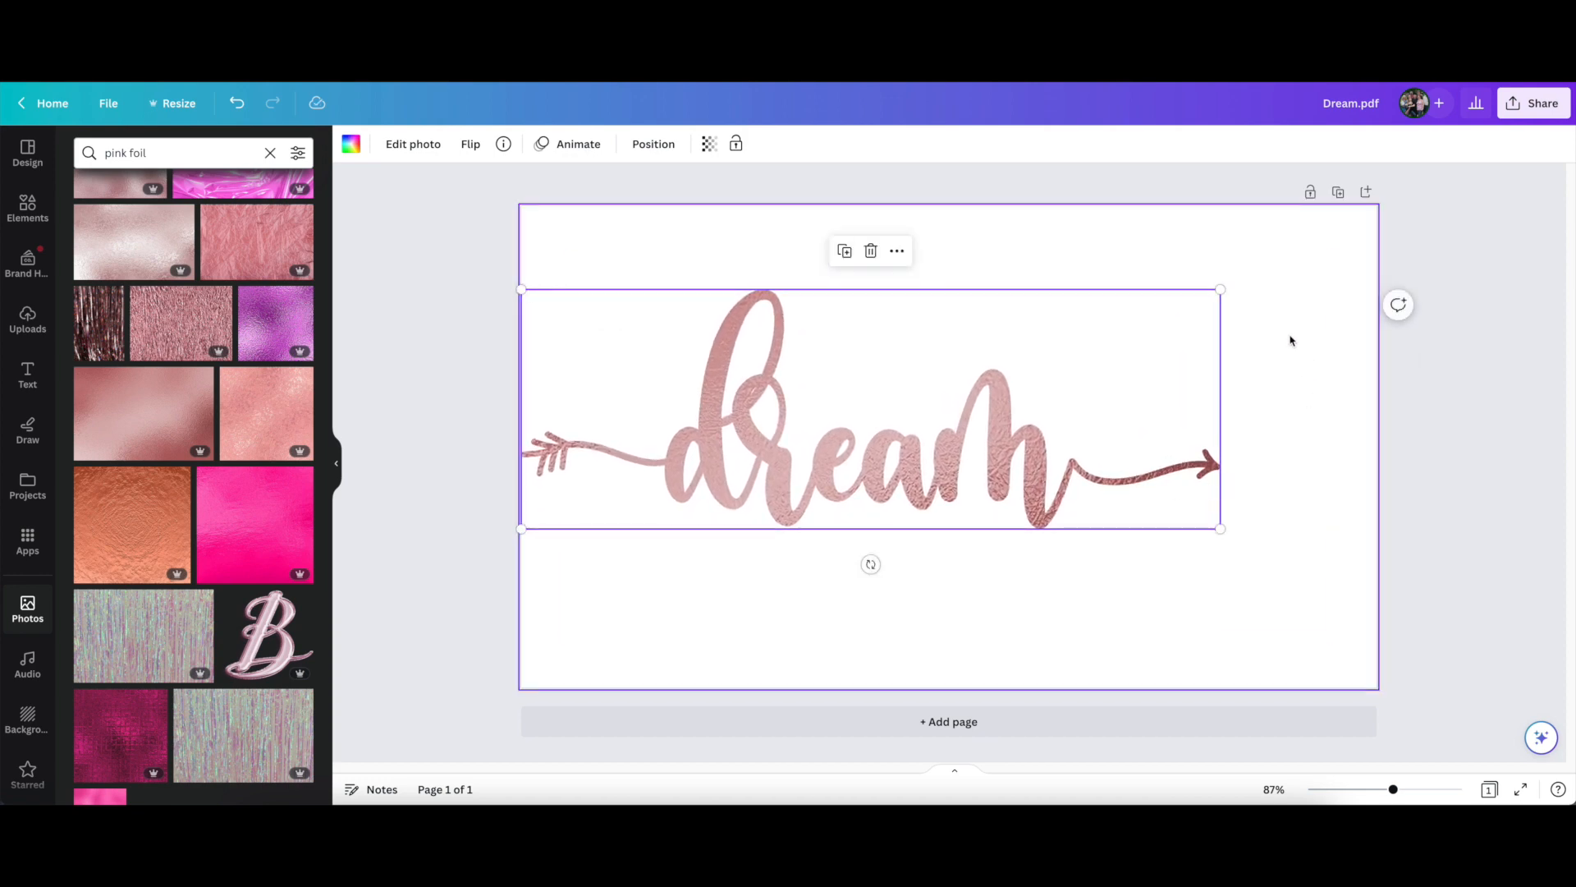
pyautogui.moveTo(1222, 290); pyautogui.dragTo(1377, 236)
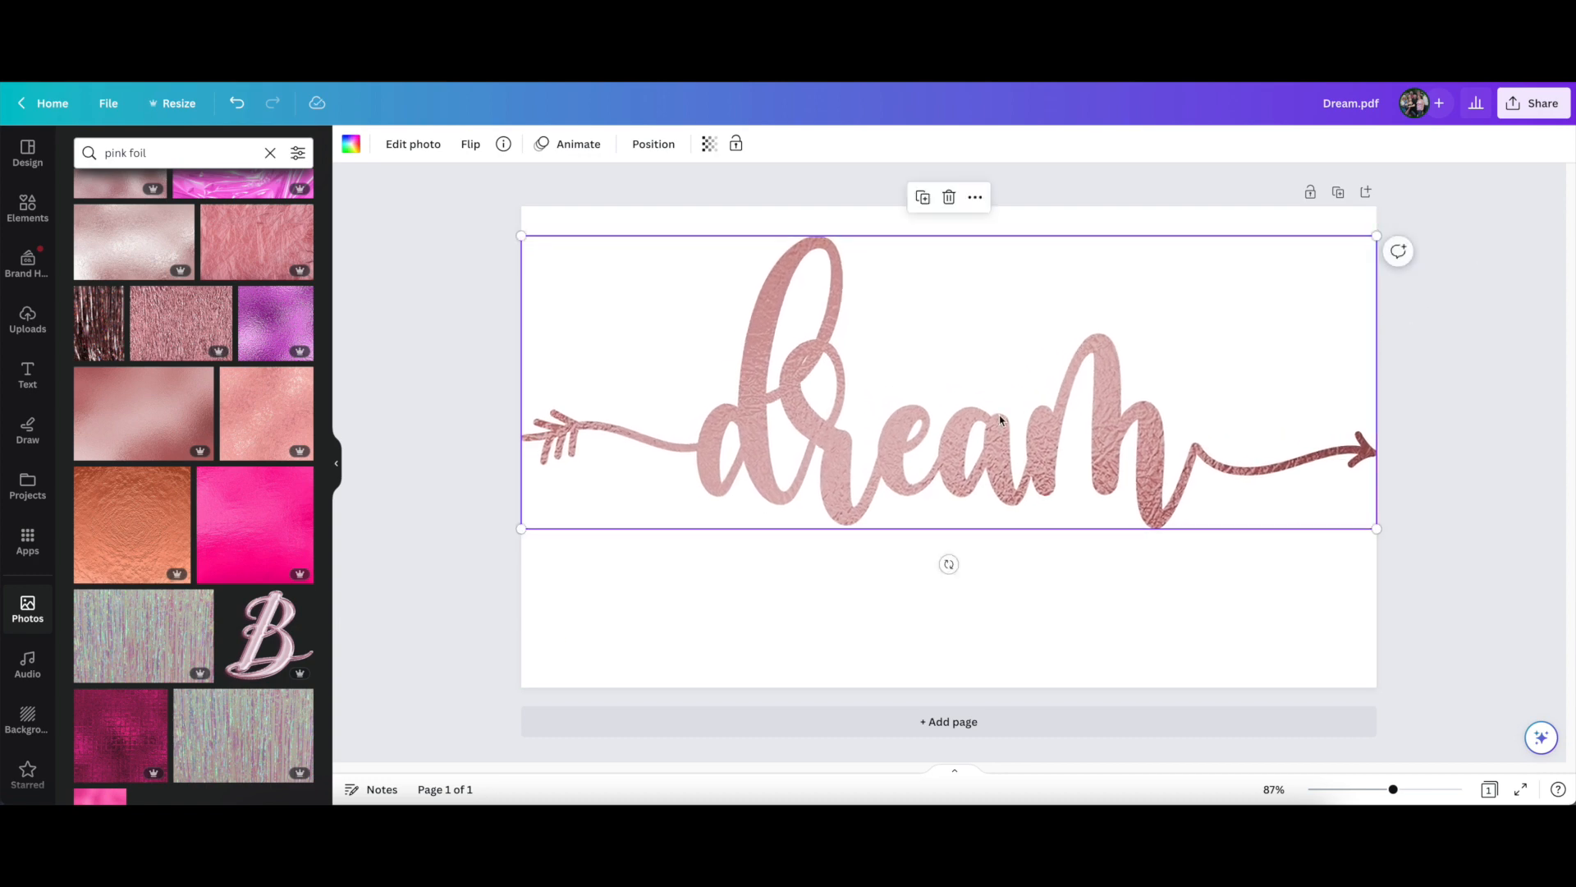
# Detach the rose foil image from the dream frame and delete it from the page
pyautogui.rightClick(757, 372)
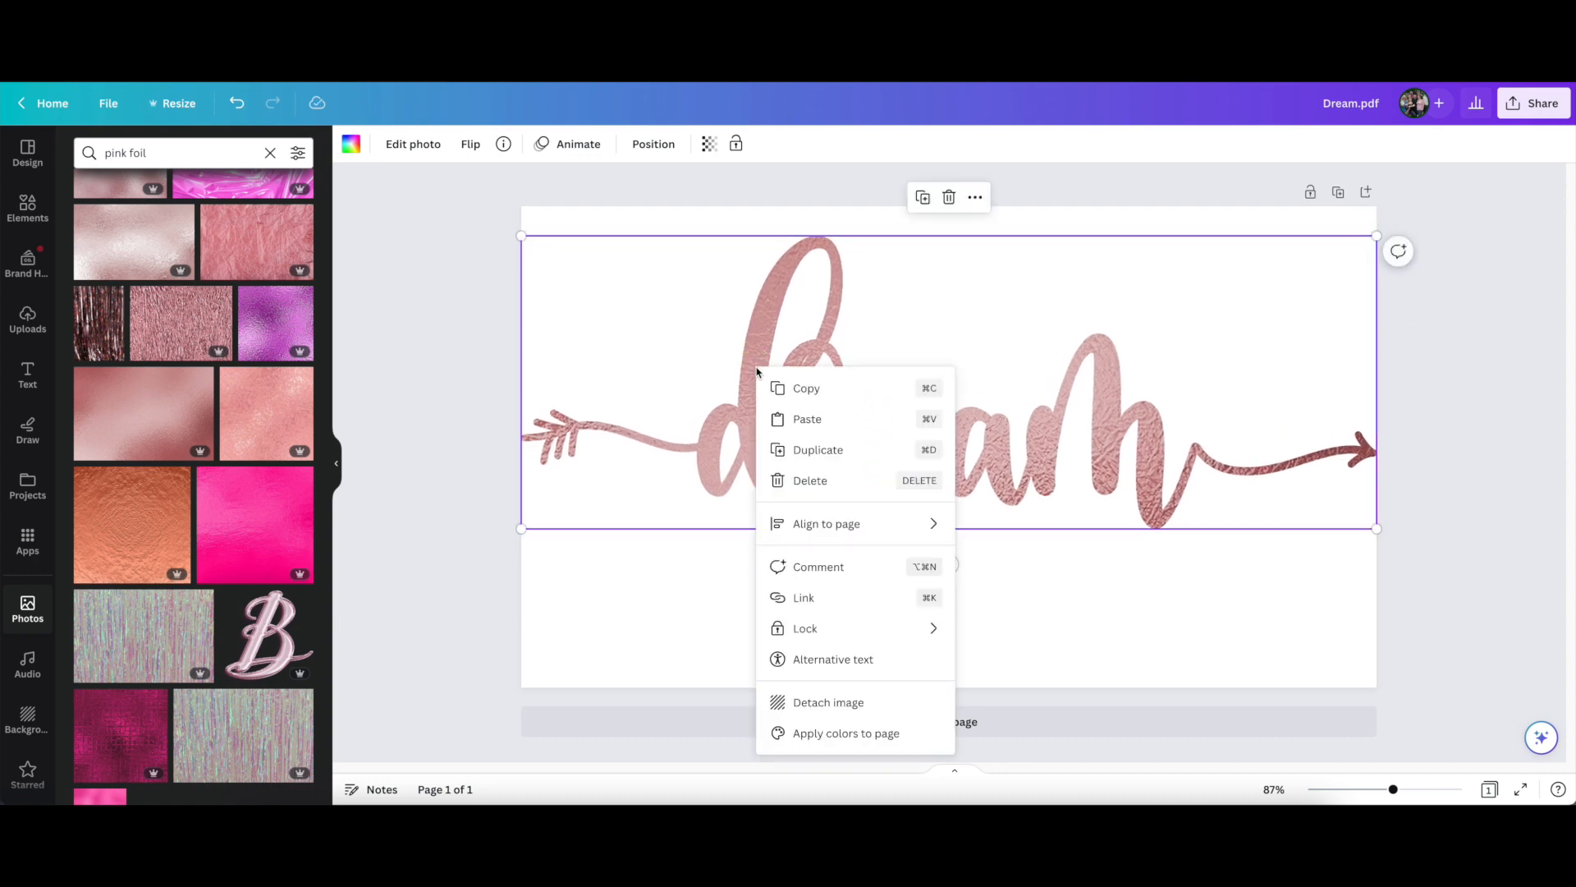
pyautogui.click(832, 708)
pyautogui.click(948, 216)
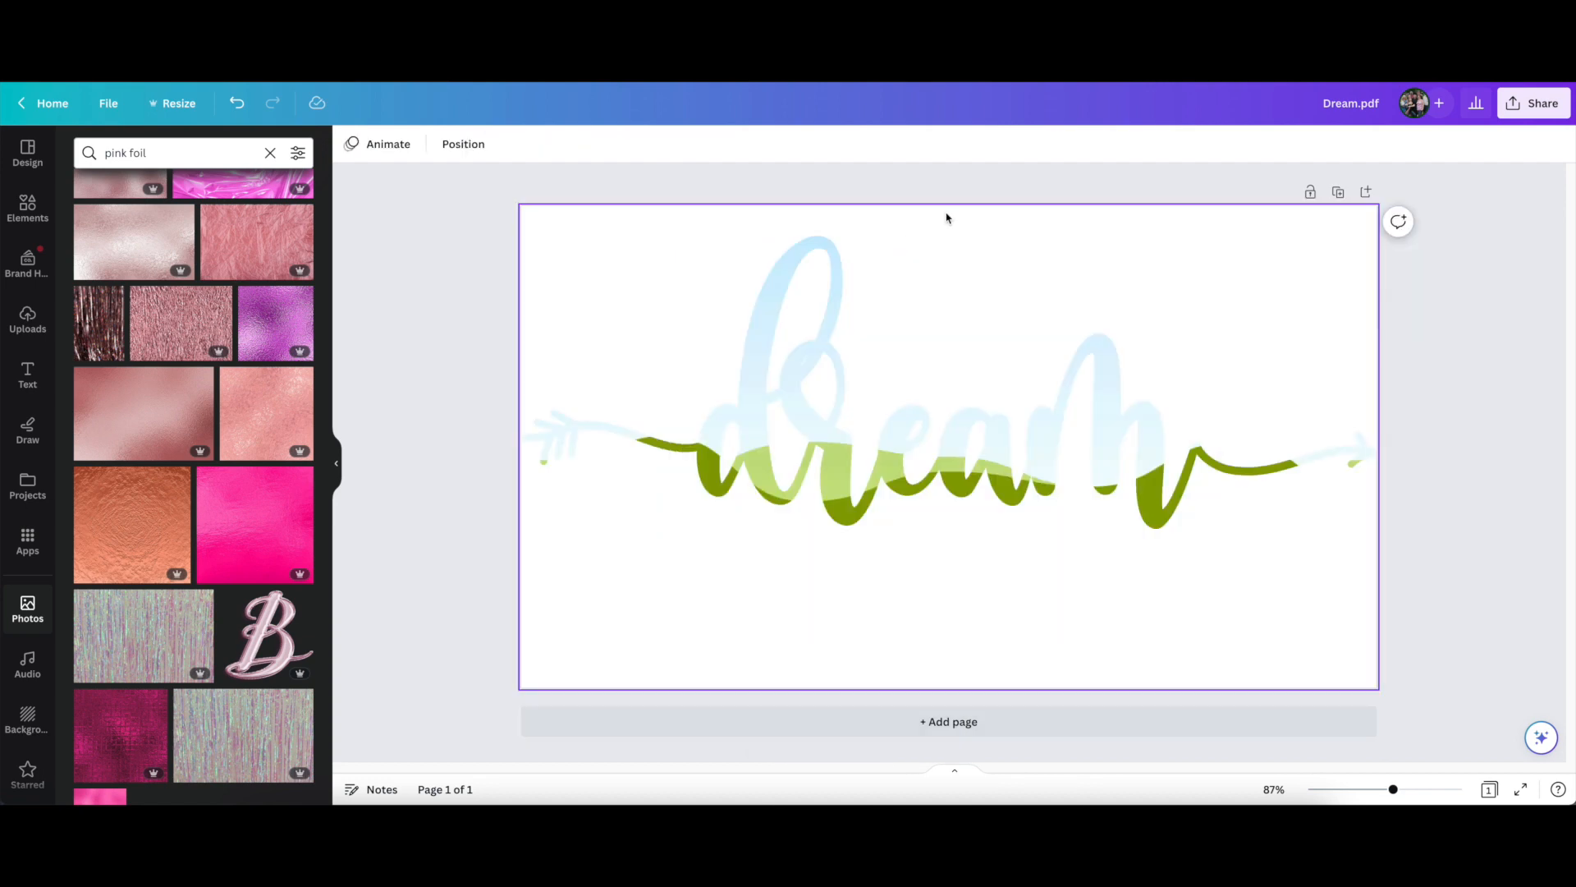
# Try the top, middle and bottom page alignments on the empty dream frame, ending with it vertically centred
pyautogui.moveTo(831, 475); pyautogui.dragTo(830, 512)
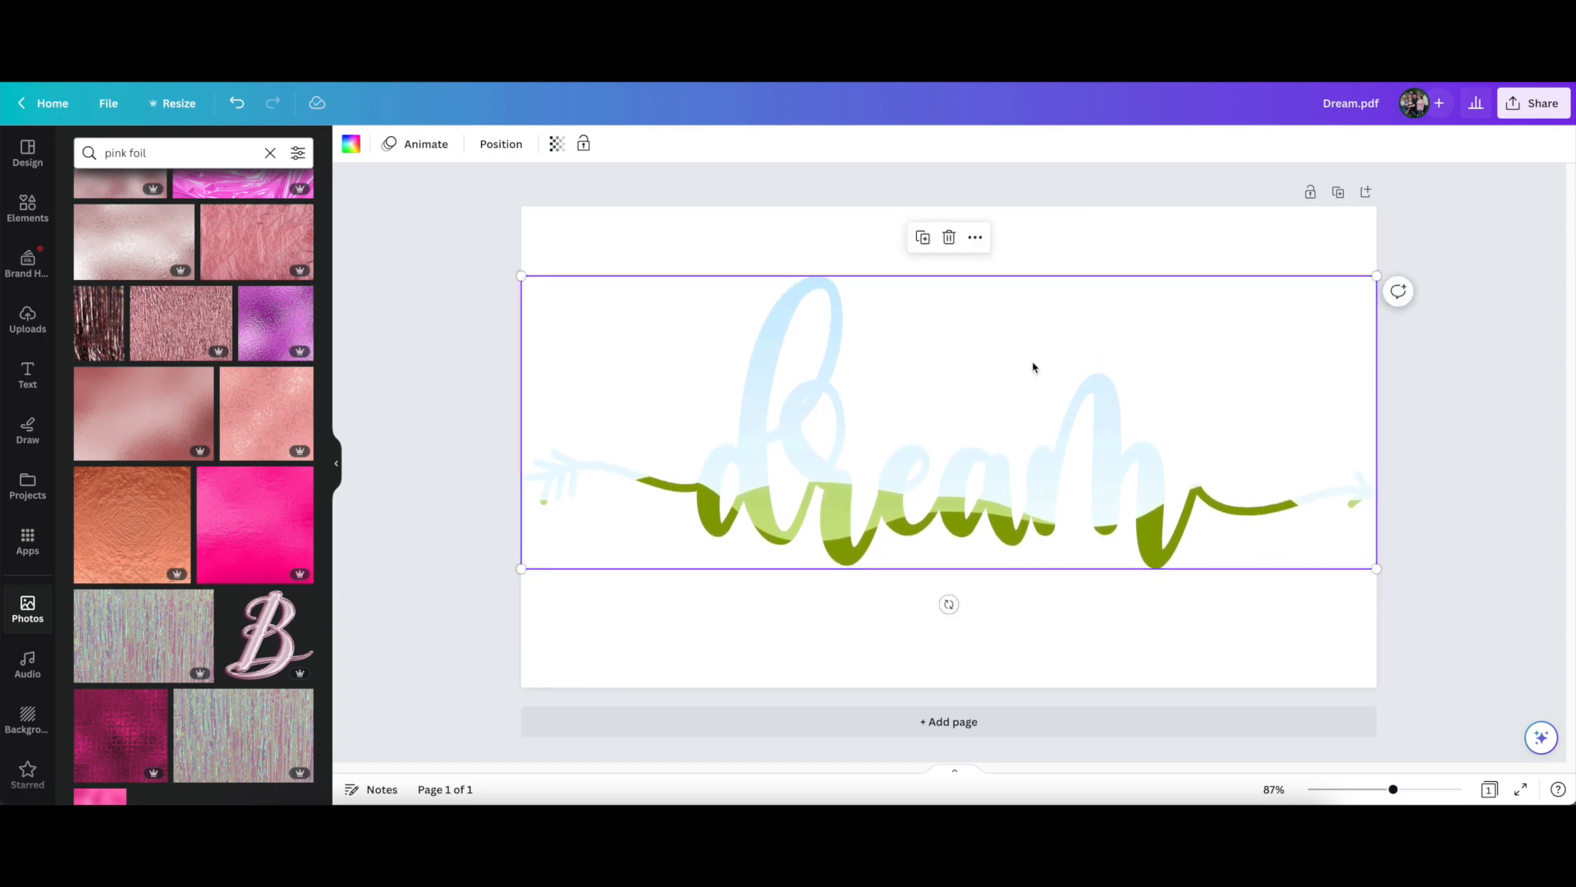
pyautogui.click(501, 143)
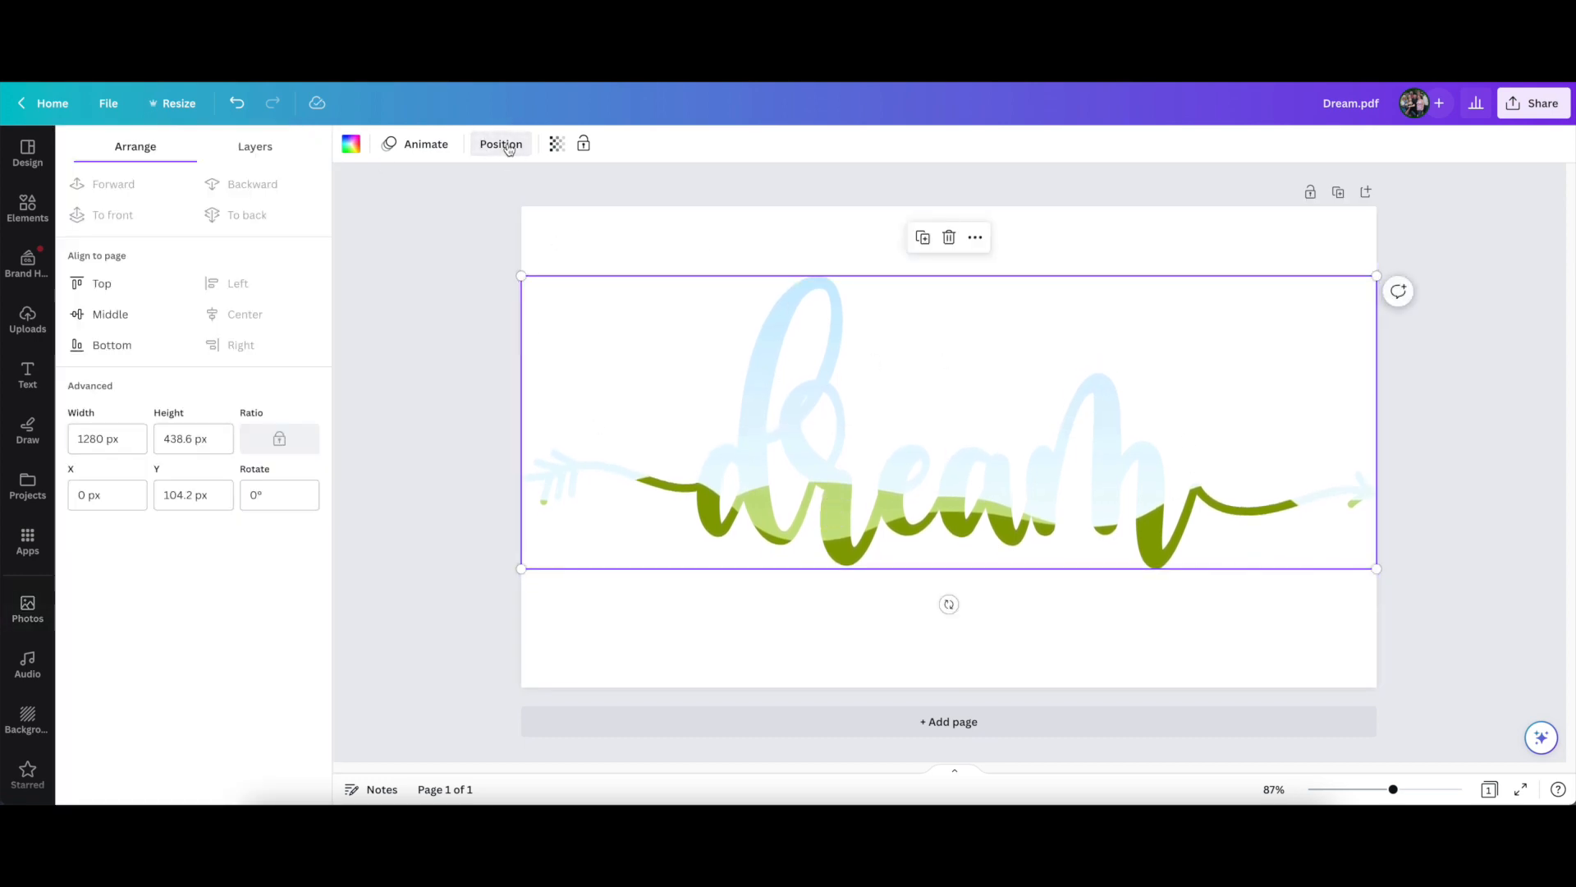
pyautogui.click(110, 317)
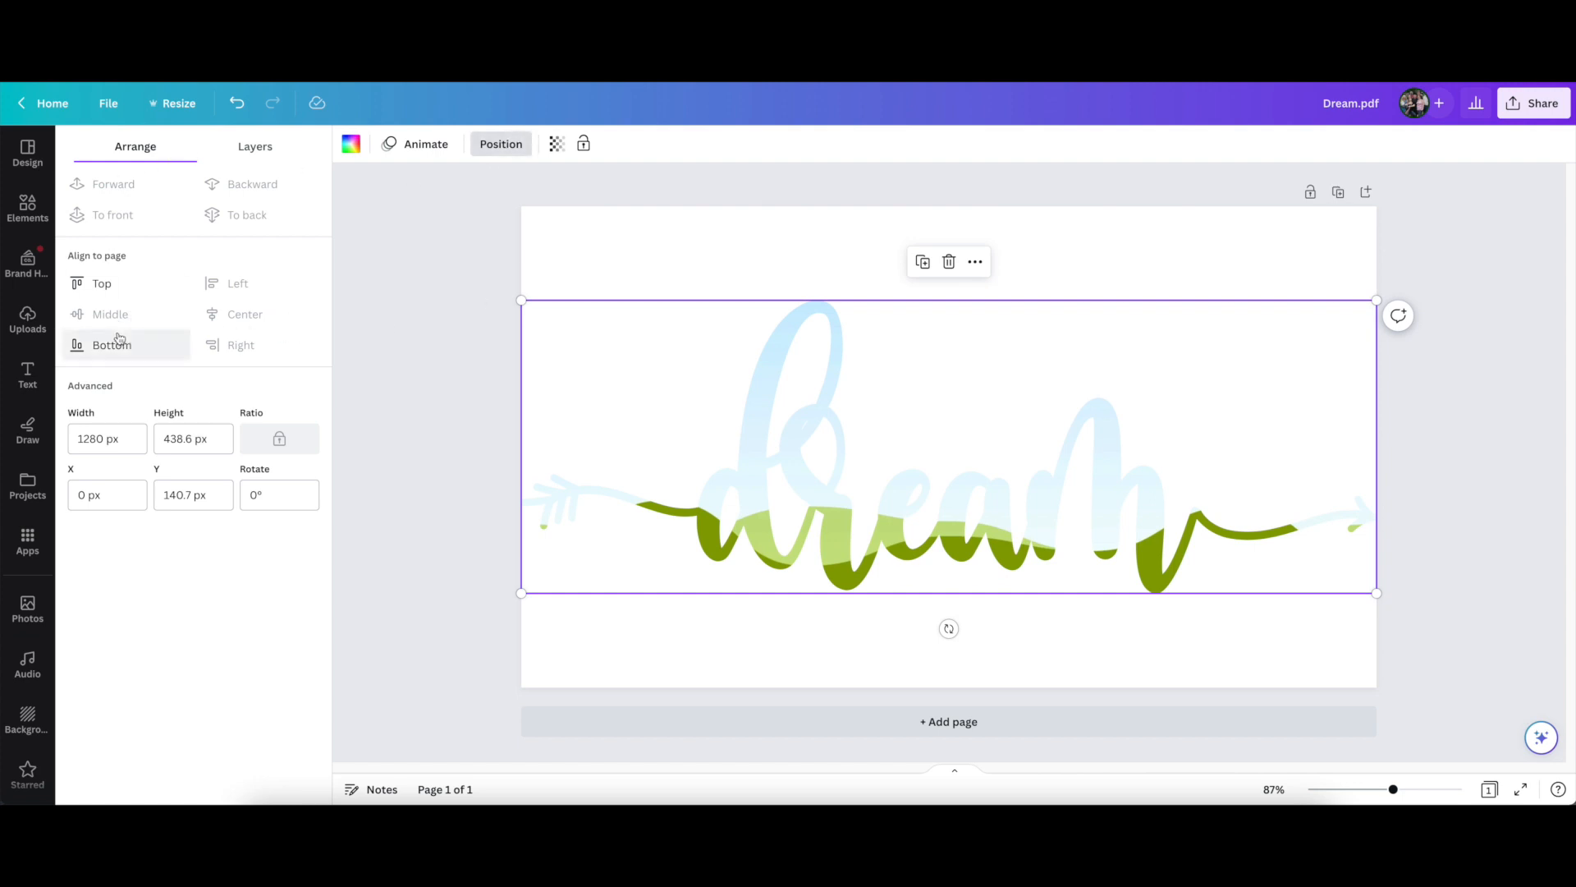
pyautogui.click(108, 285)
pyautogui.click(109, 317)
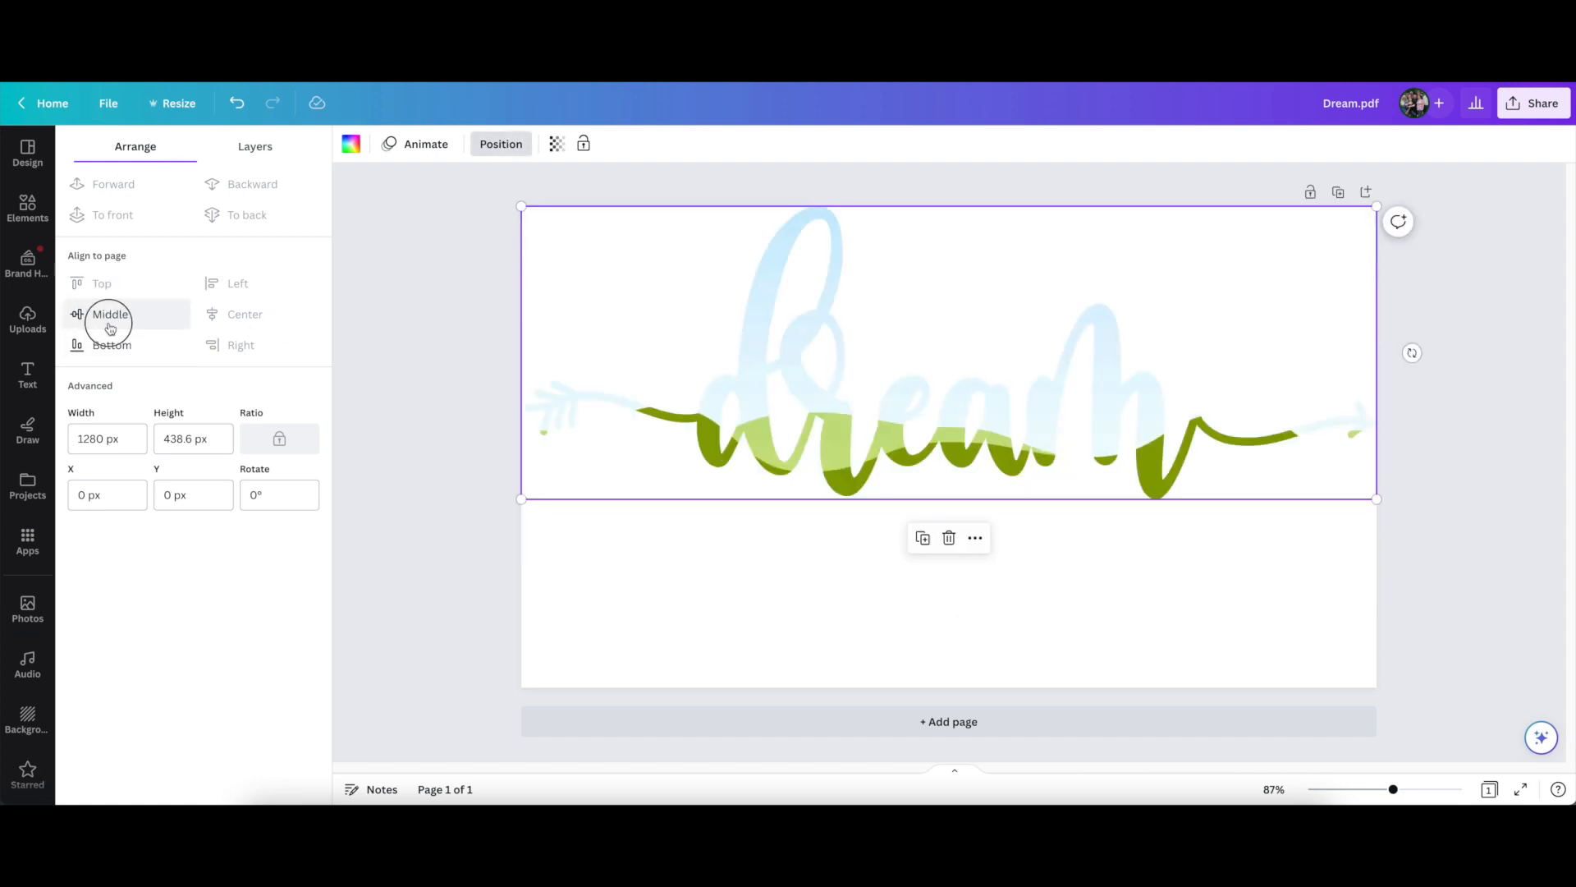
pyautogui.click(108, 345)
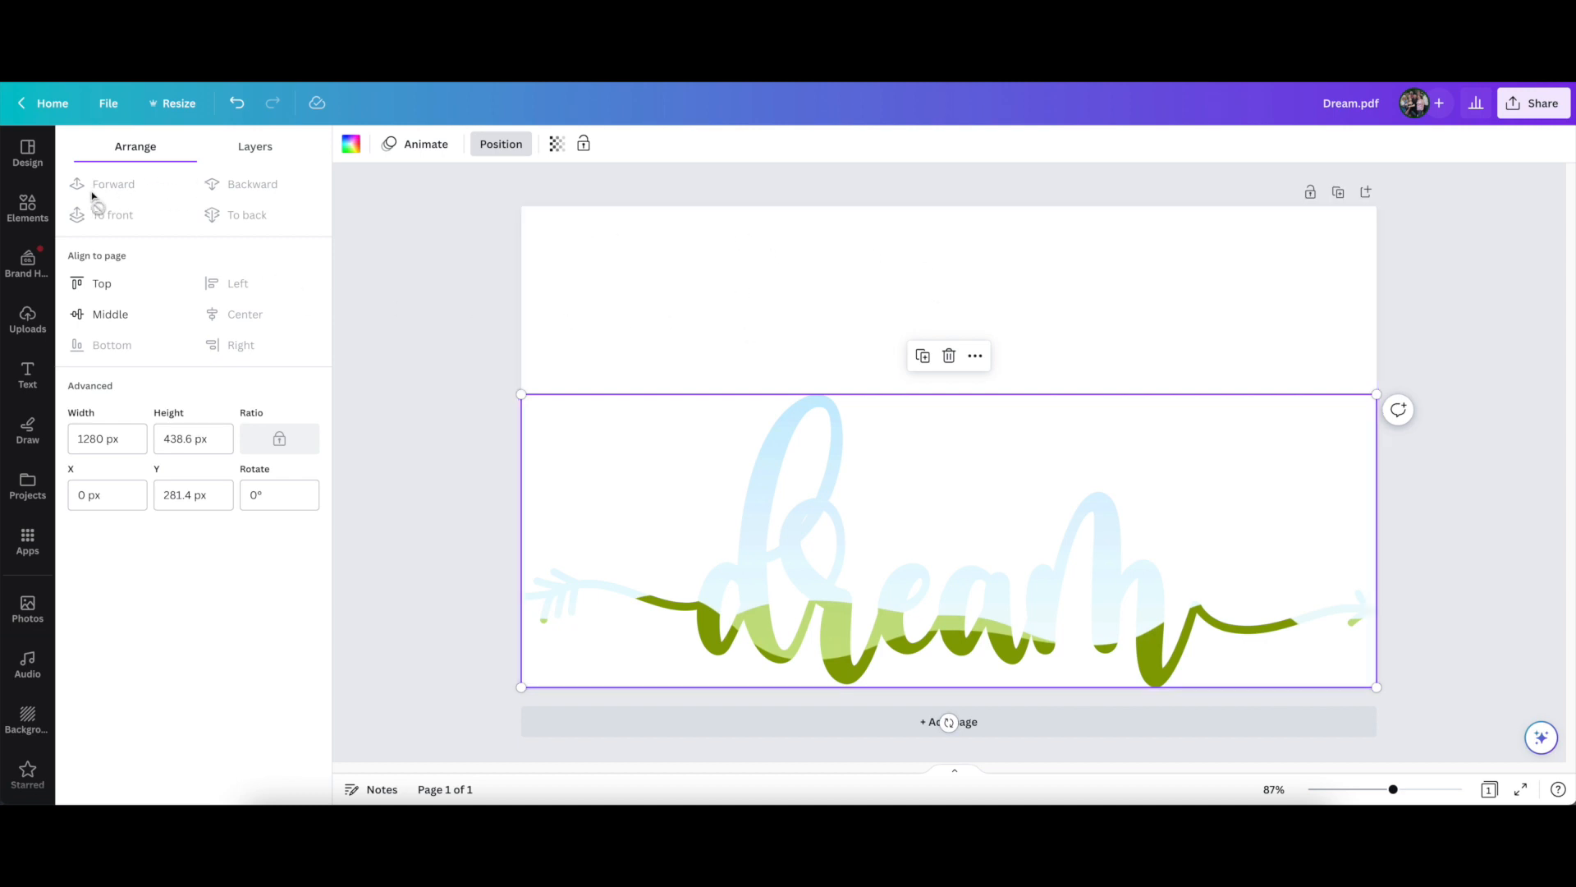
pyautogui.click(108, 314)
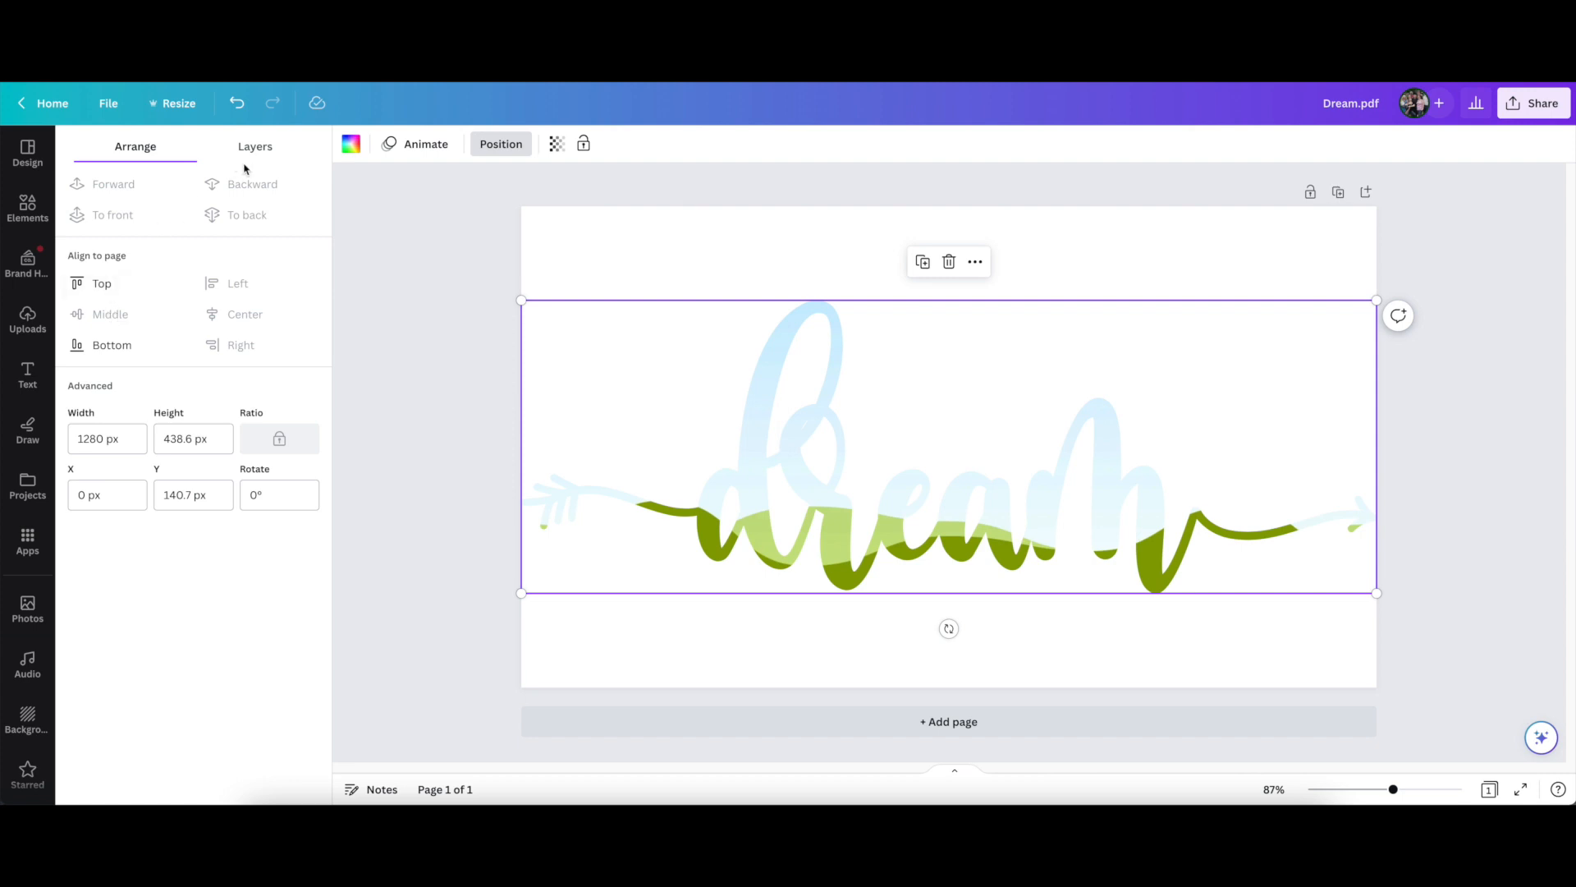
pyautogui.click(482, 224)
pyautogui.click(583, 234)
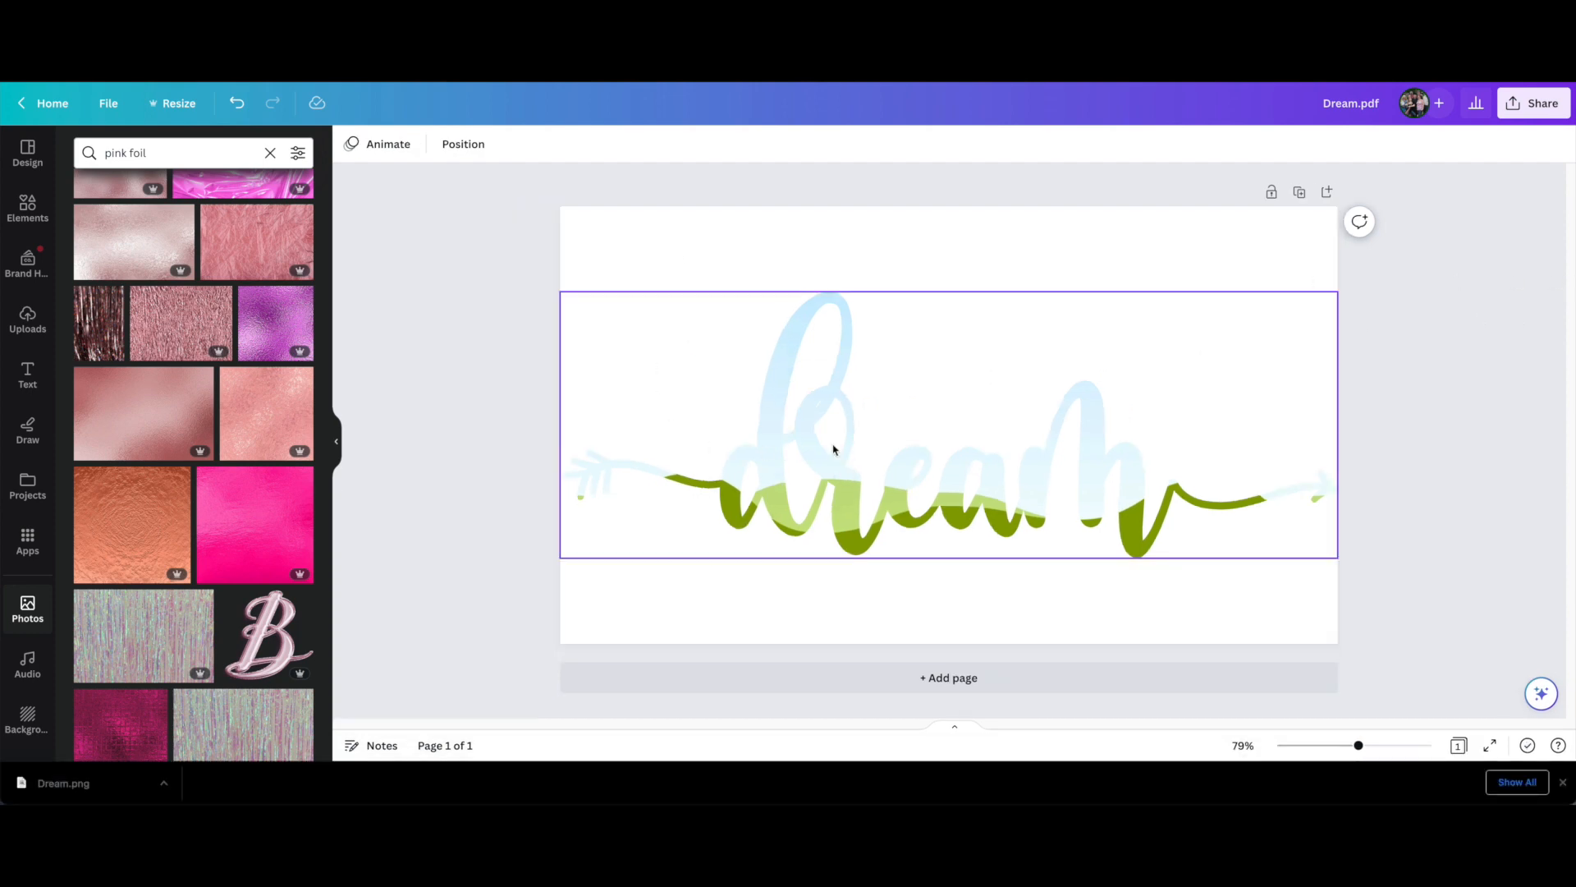
# Nudge the dream frame slightly upward and rename the design from Dream.pdf to "Dream"
pyautogui.moveTo(827, 451)
pyautogui.mouseDown()
pyautogui.moveTo(830, 408)
pyautogui.moveTo(828, 452)
pyautogui.mouseUp()
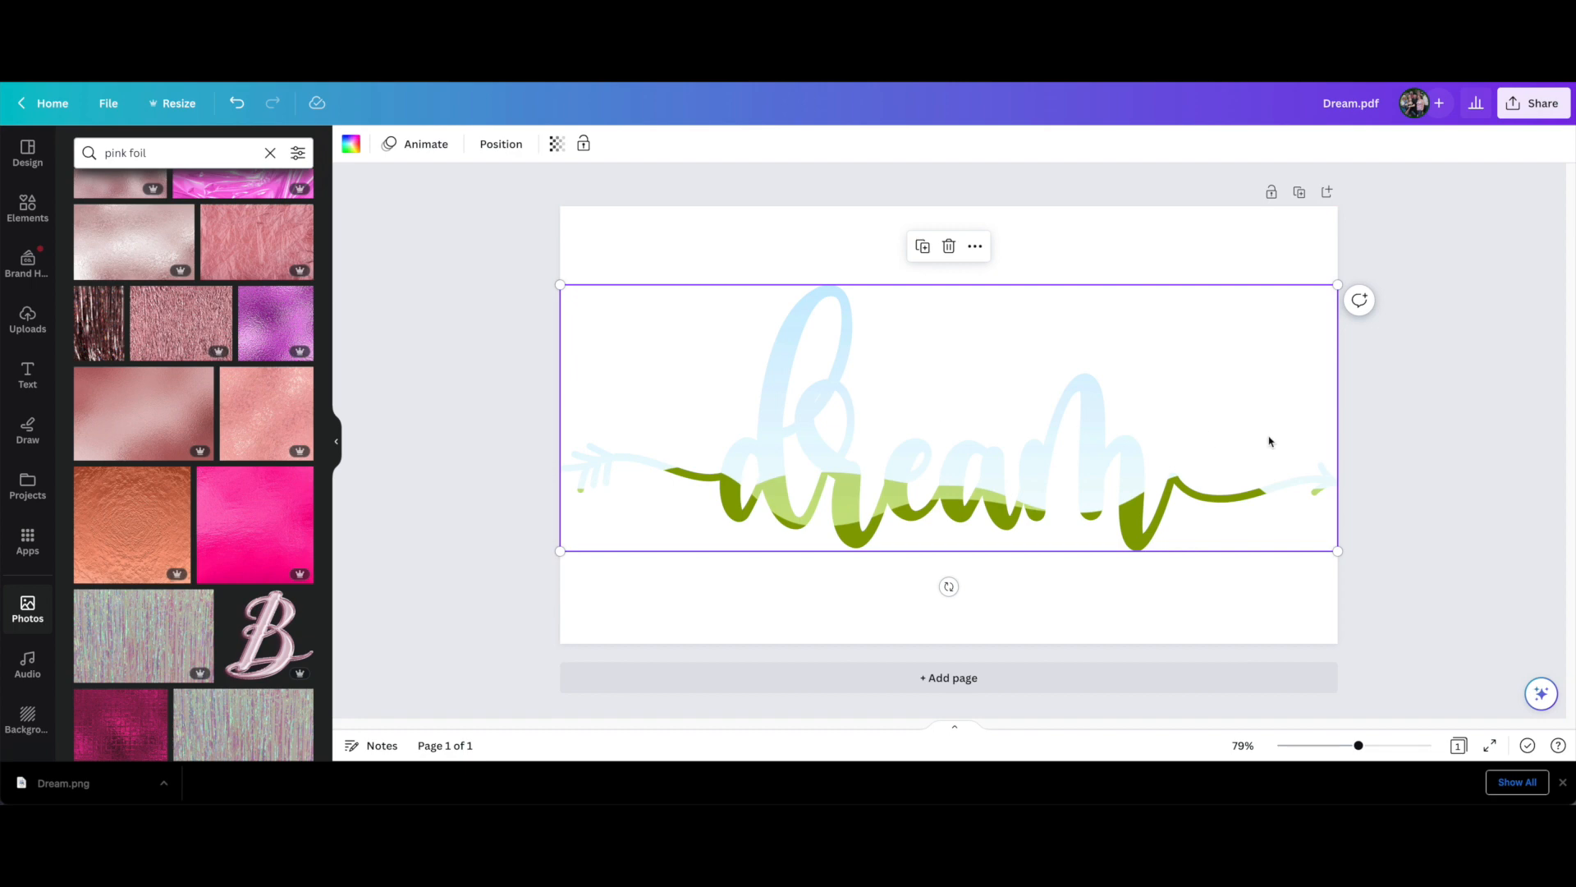
pyautogui.click(1361, 105)
pyautogui.moveTo(1357, 105); pyautogui.dragTo(1389, 108)
pyautogui.press('BackSpace')
pyautogui.click(508, 207)
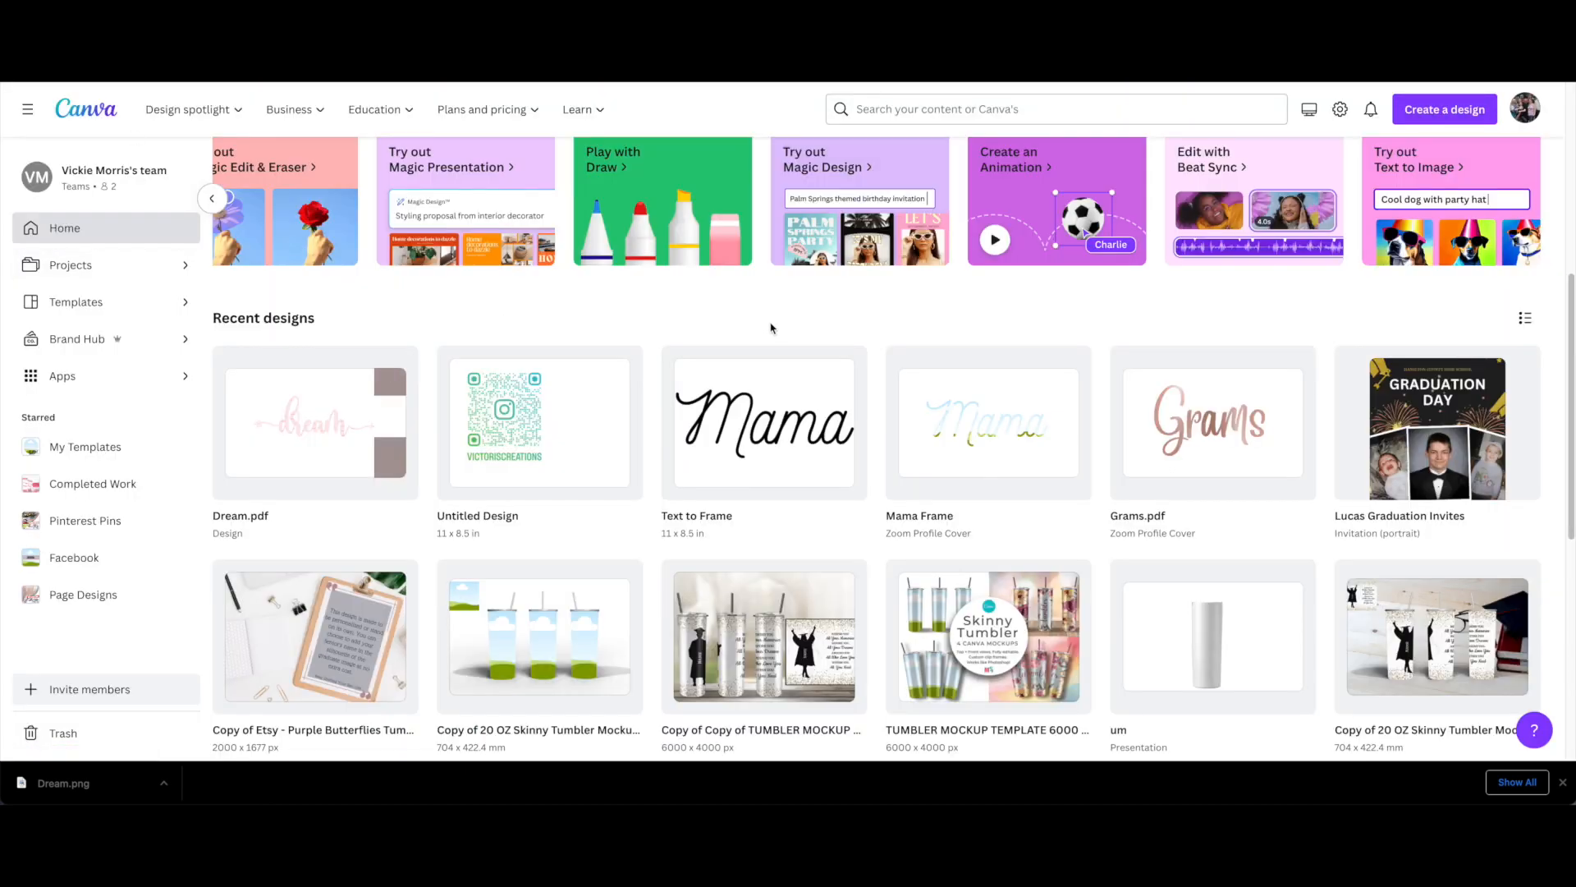
# Open the recent design "ZoneGrace (9.35 × 8 in)" and go to page 9 with the blue marble artwork
pyautogui.scroll(-5, 770, 328)
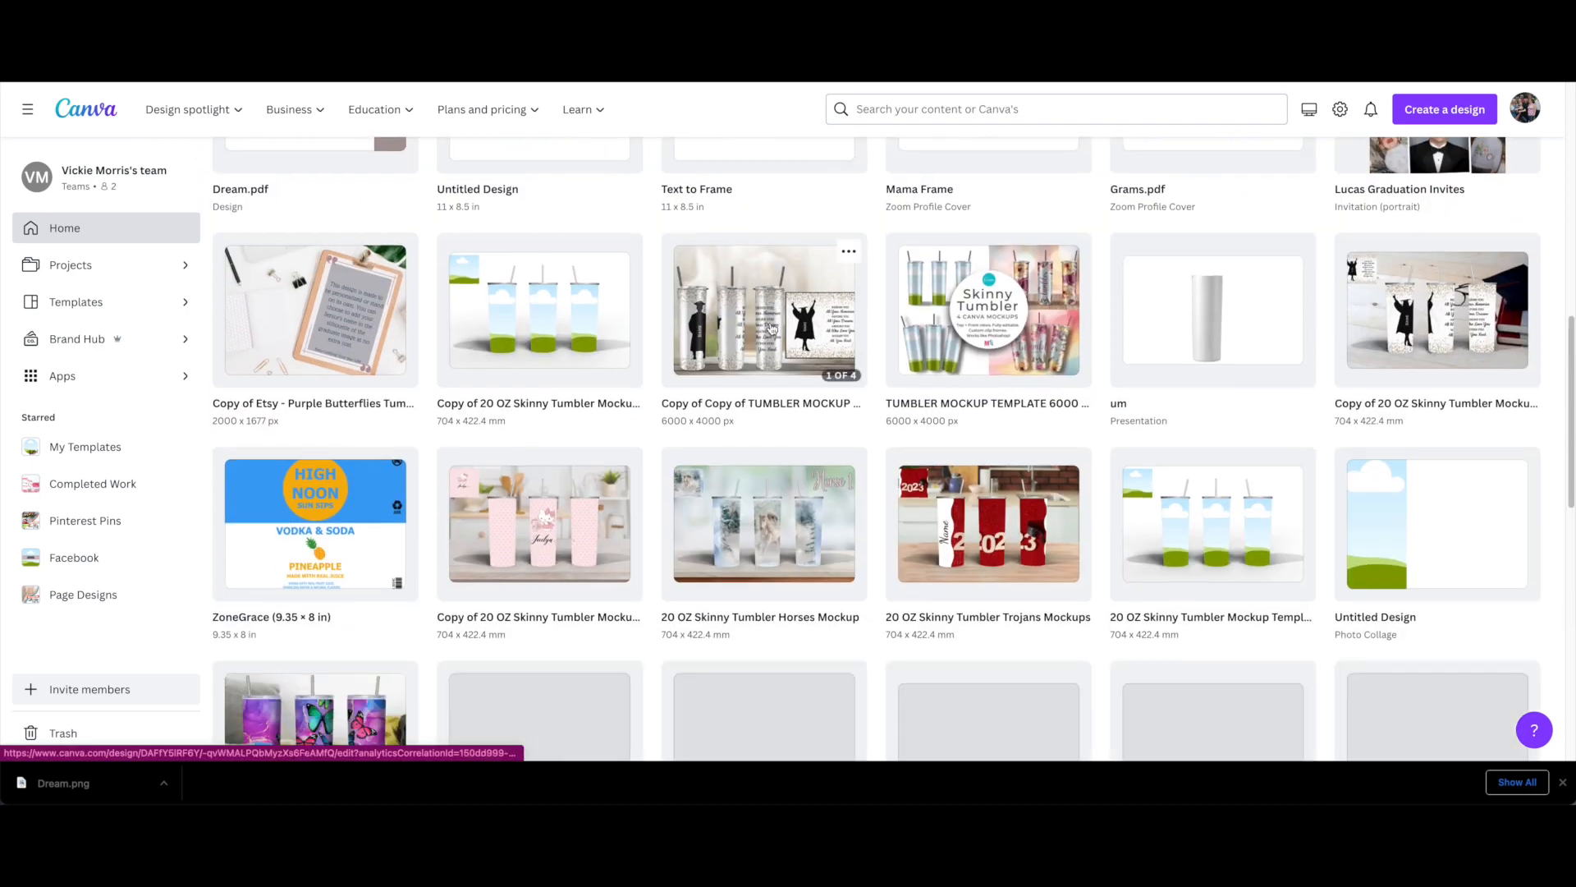
pyautogui.scroll(-1, 772, 330)
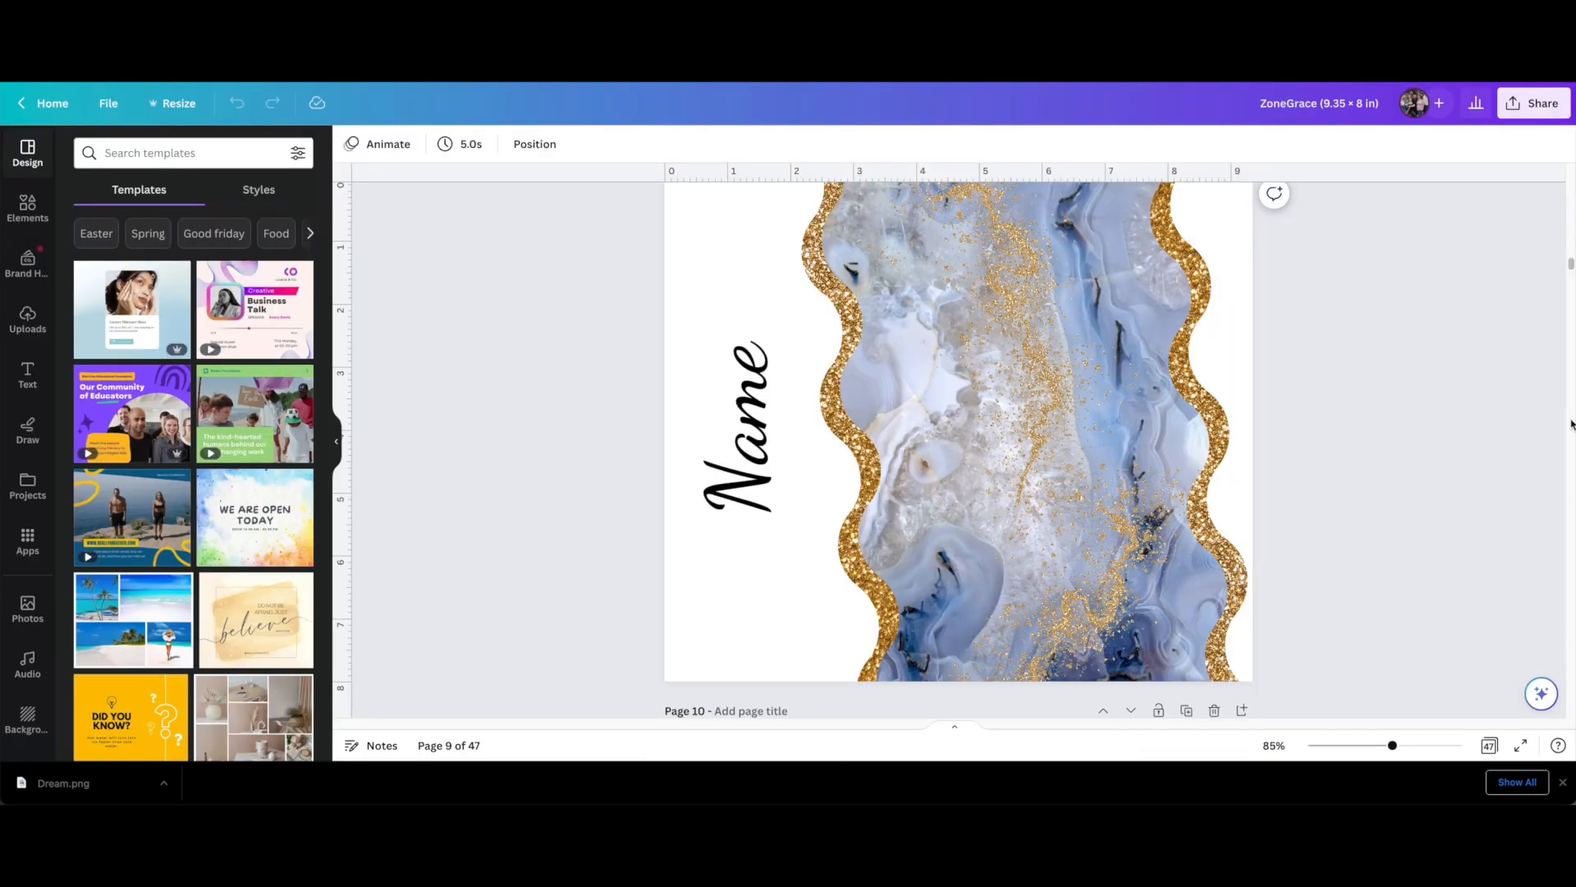
pyautogui.scroll(1, 1571, 265)
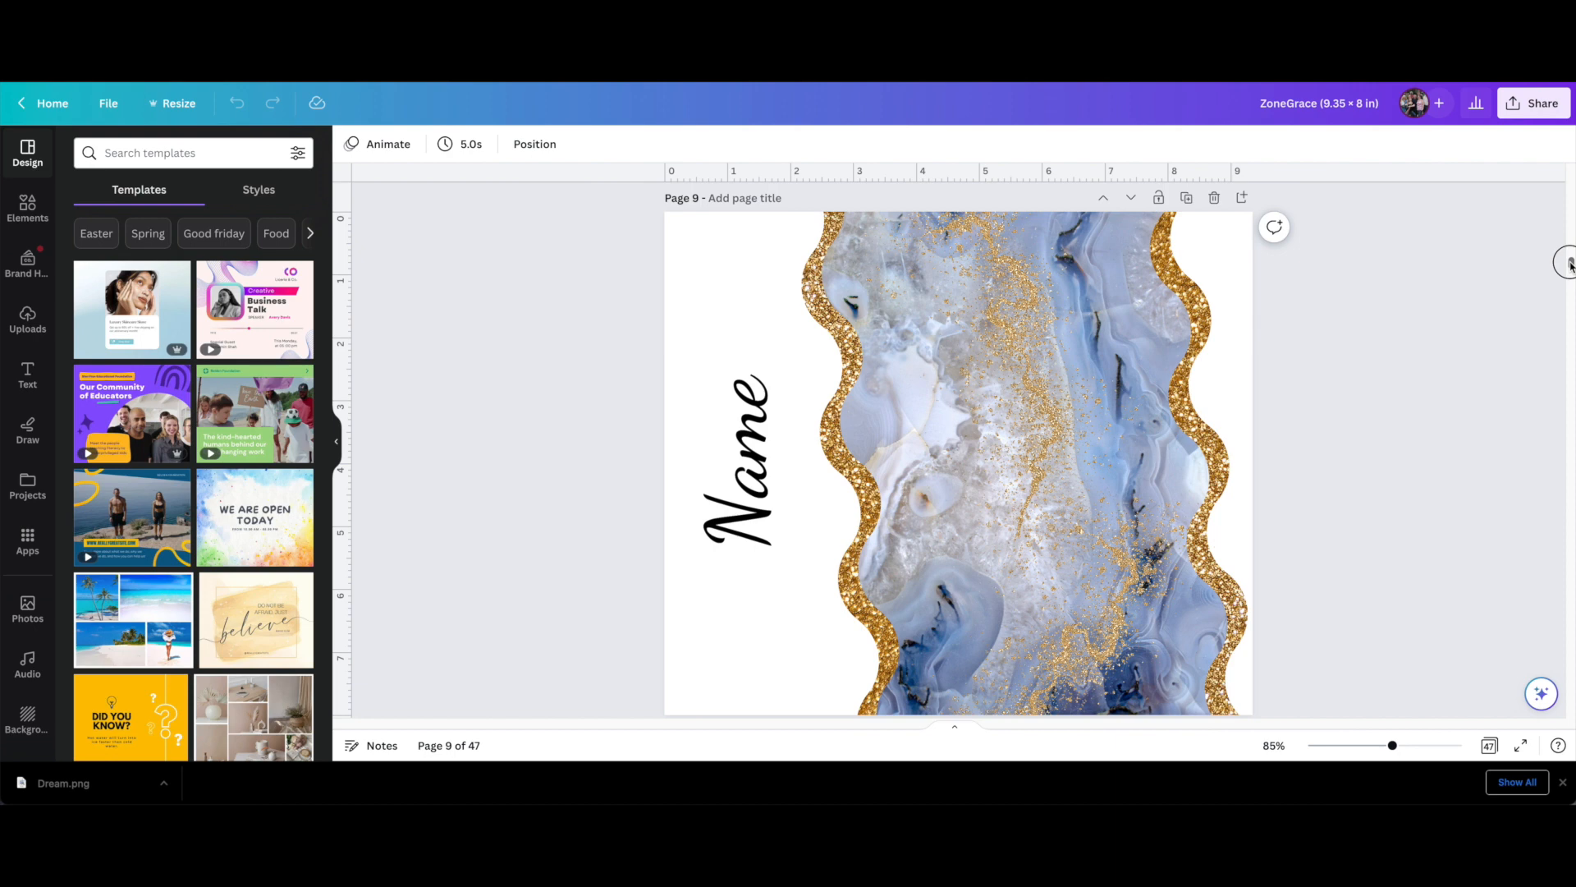
pyautogui.scroll(-1, 1571, 265)
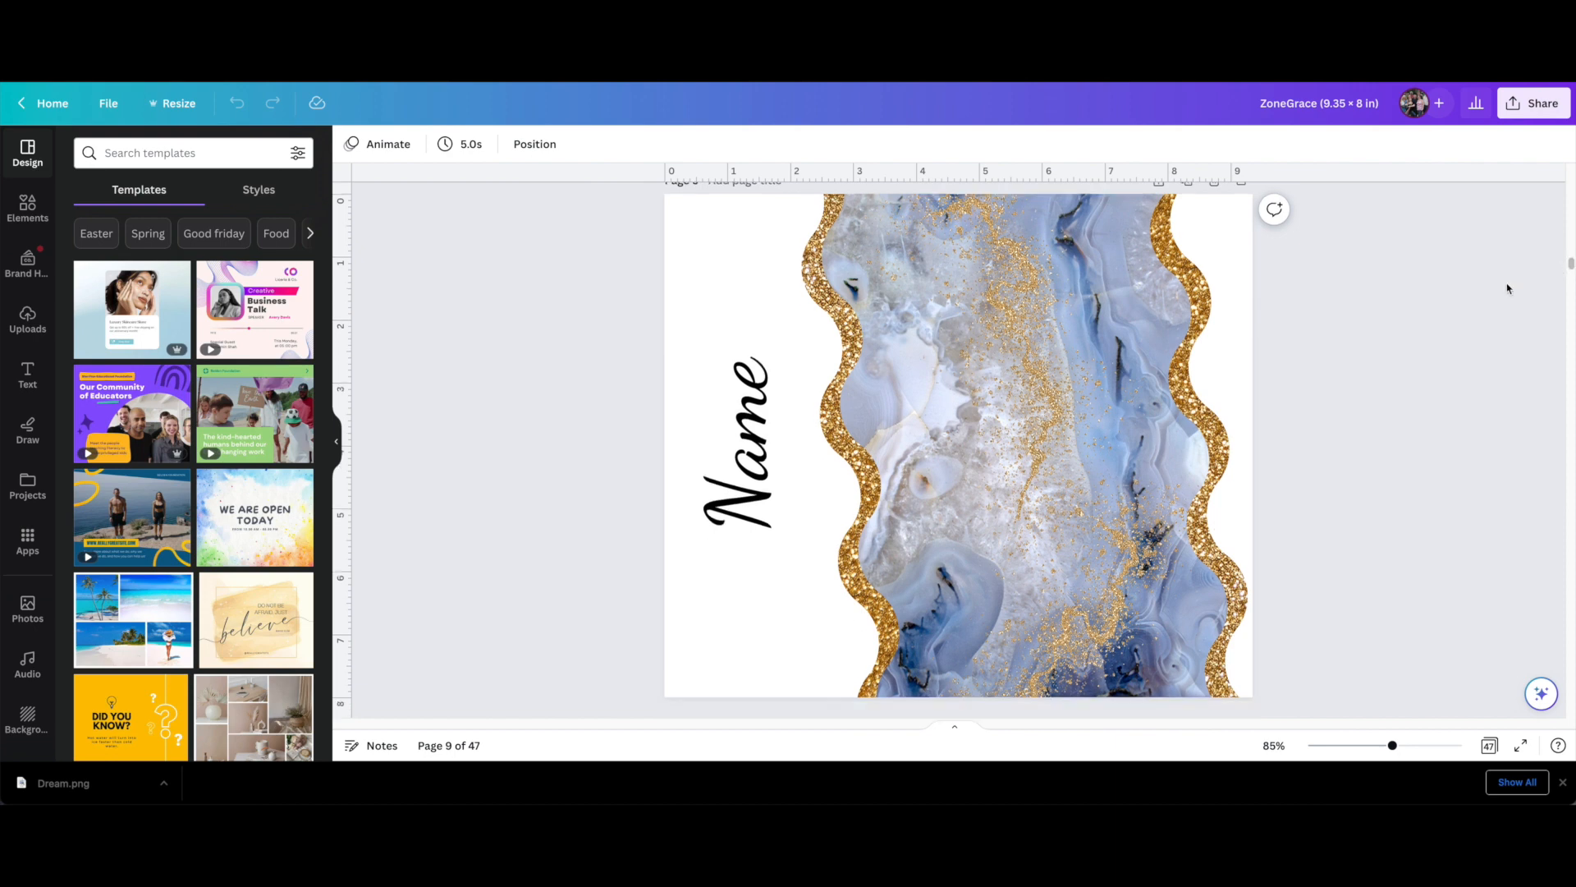
# Duplicate page 9 and delete the vertical "Name" text from the copy
pyautogui.click(745, 464)
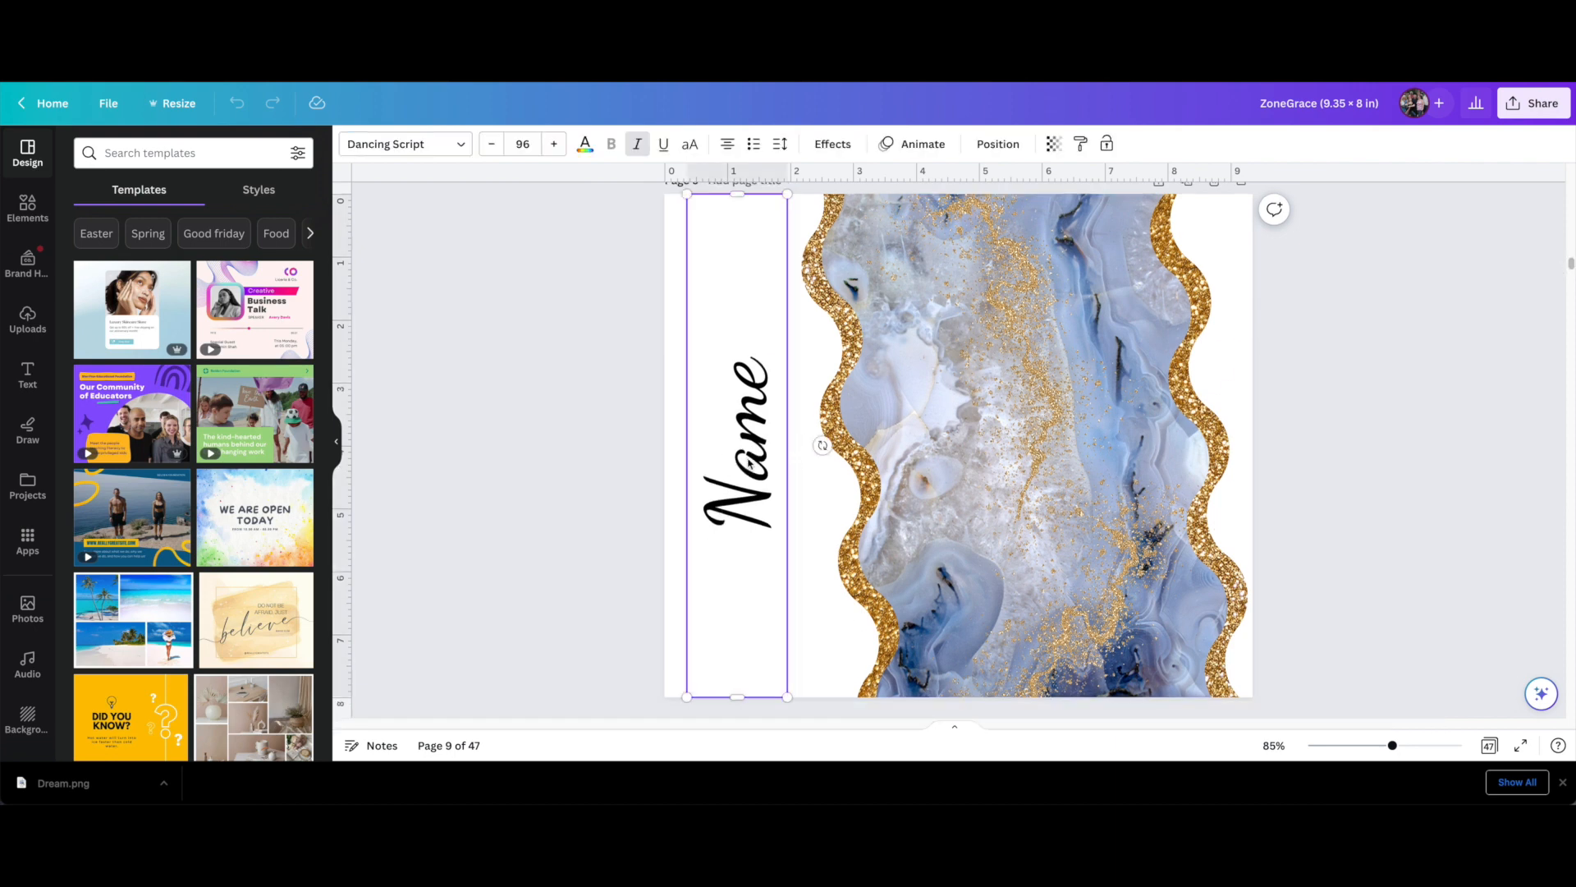
pyautogui.click(624, 460)
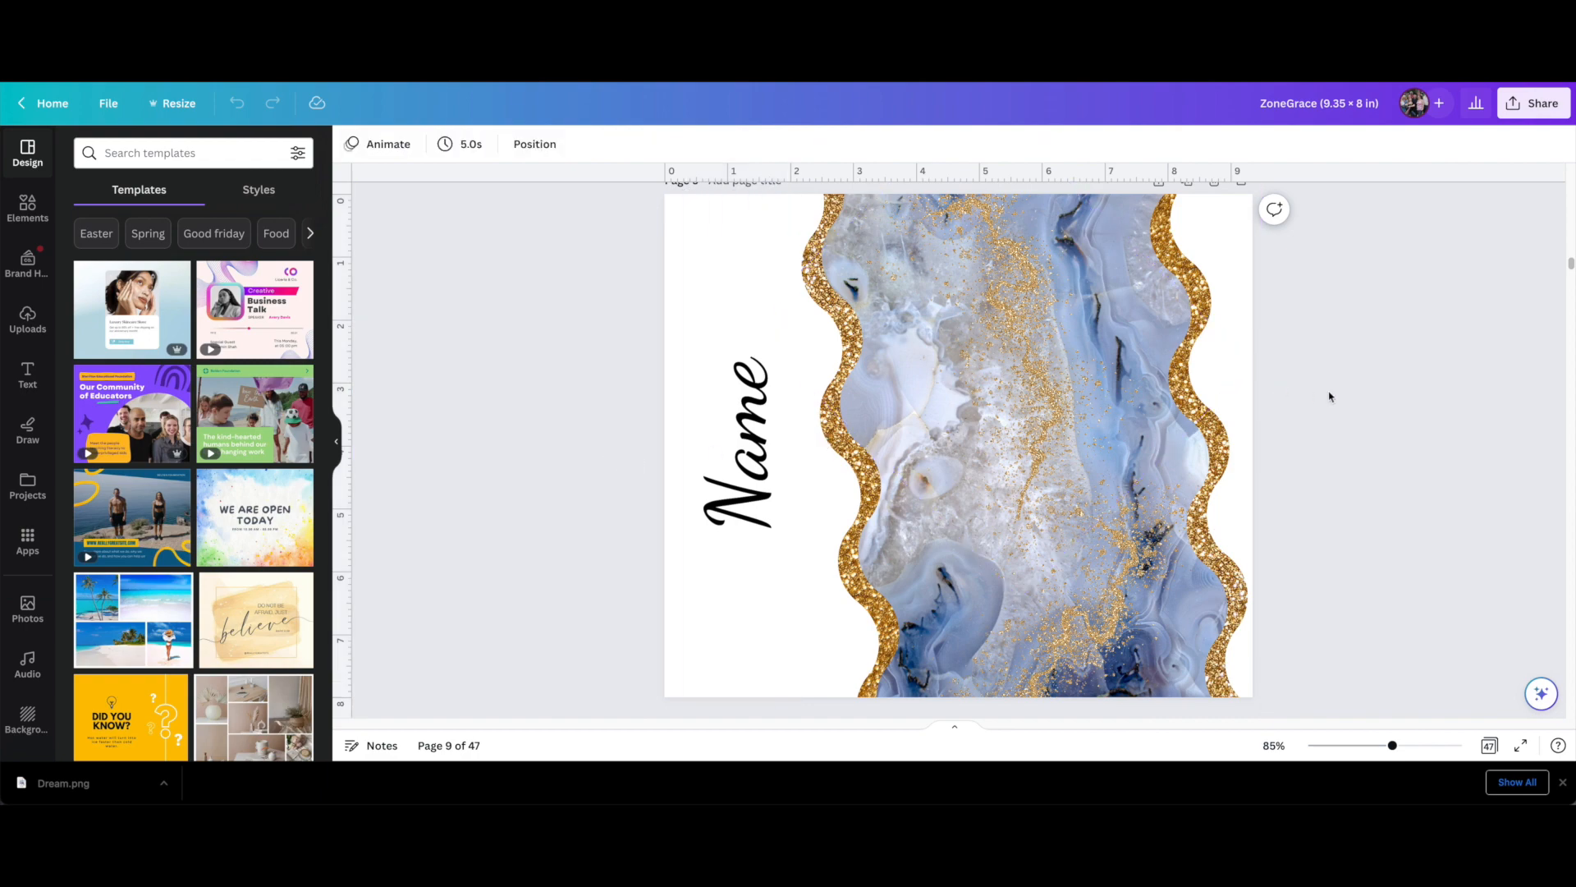
pyautogui.click(1189, 185)
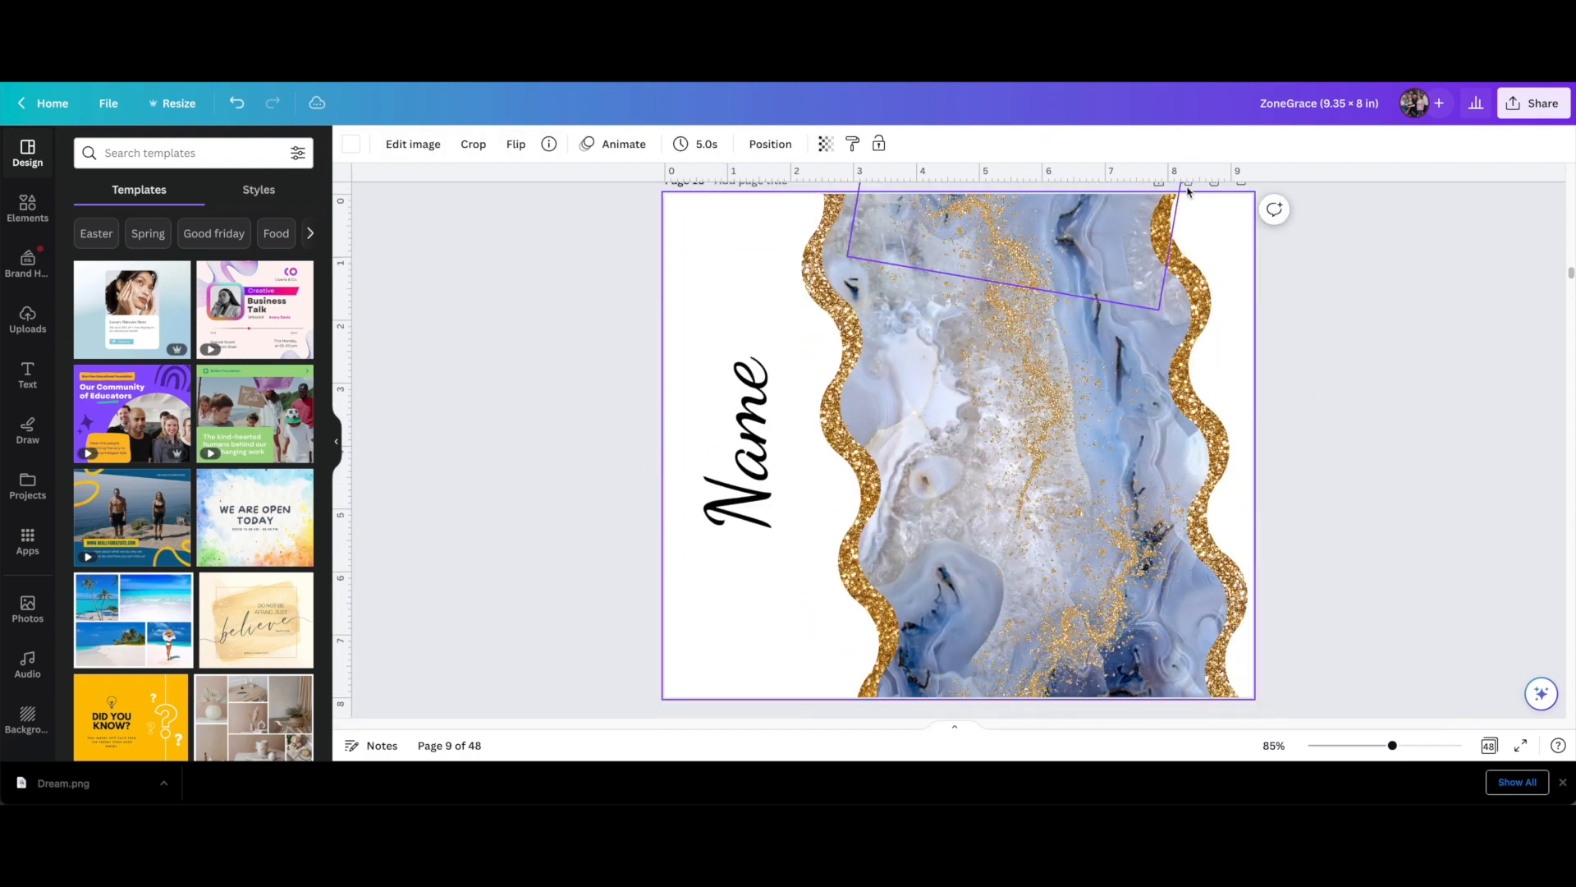
pyautogui.click(492, 422)
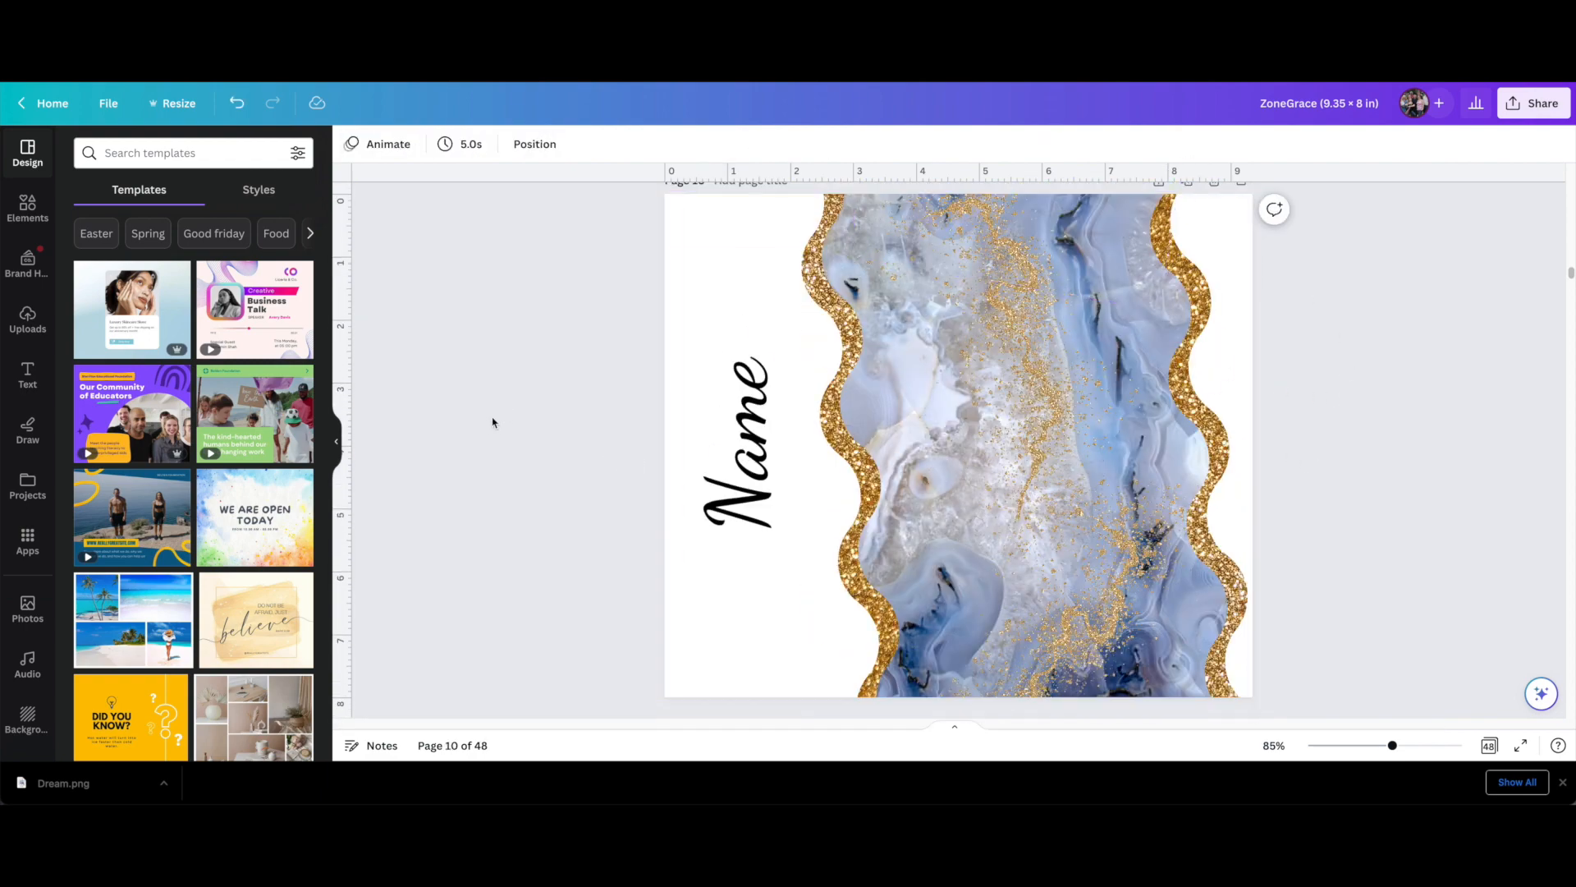
pyautogui.click(743, 427)
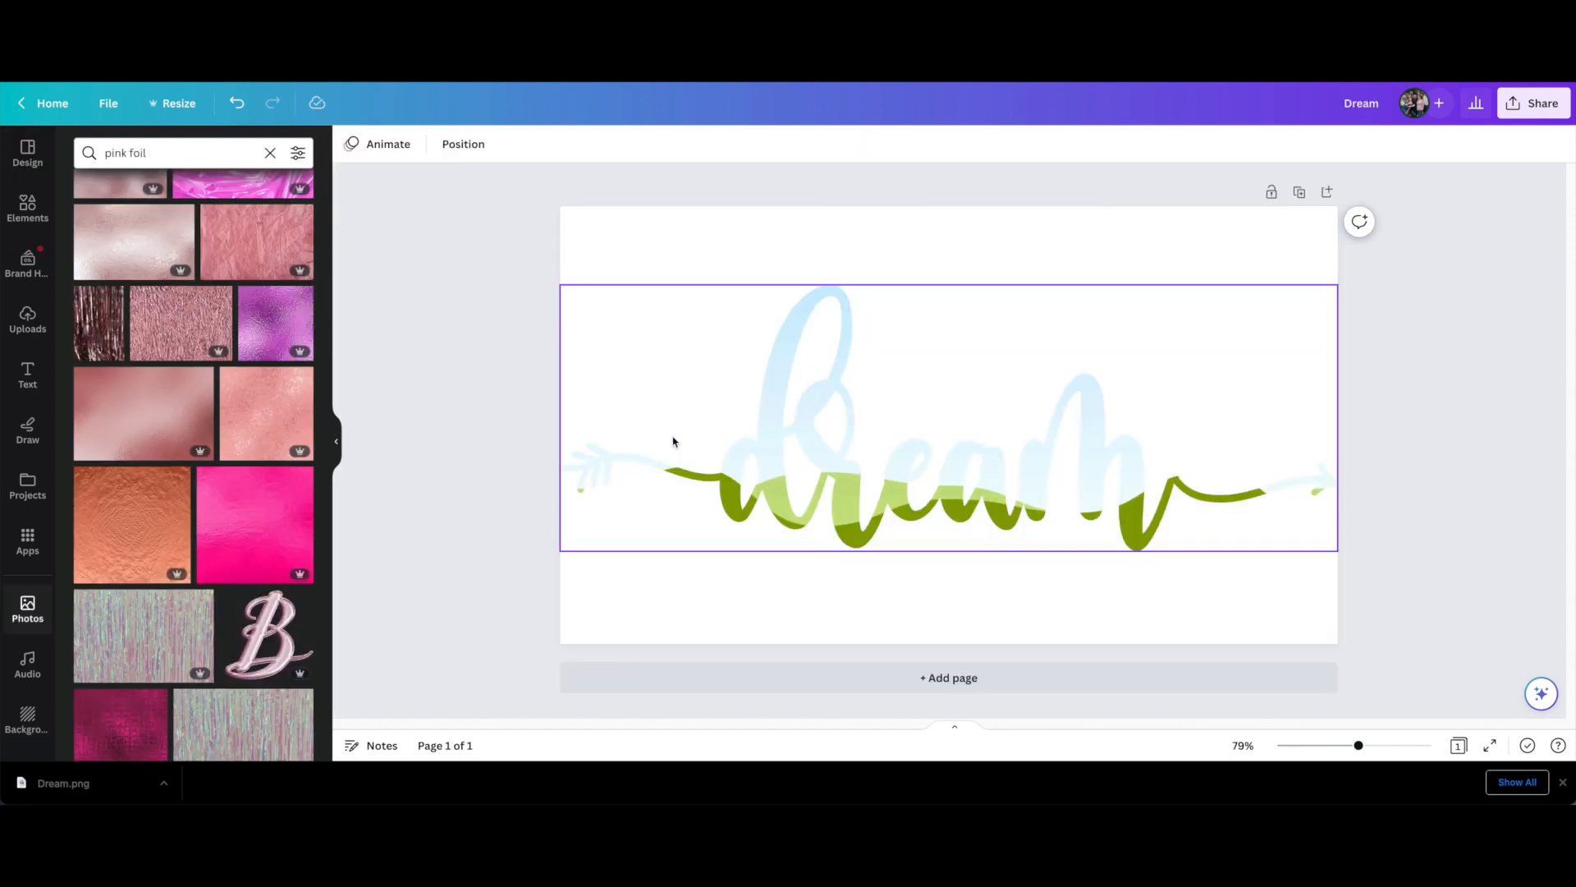
# Copy the empty dream frame from the Dream design, paste it onto page 10 of ZoneGrace, and move it down over the marble
pyautogui.click(708, 368)
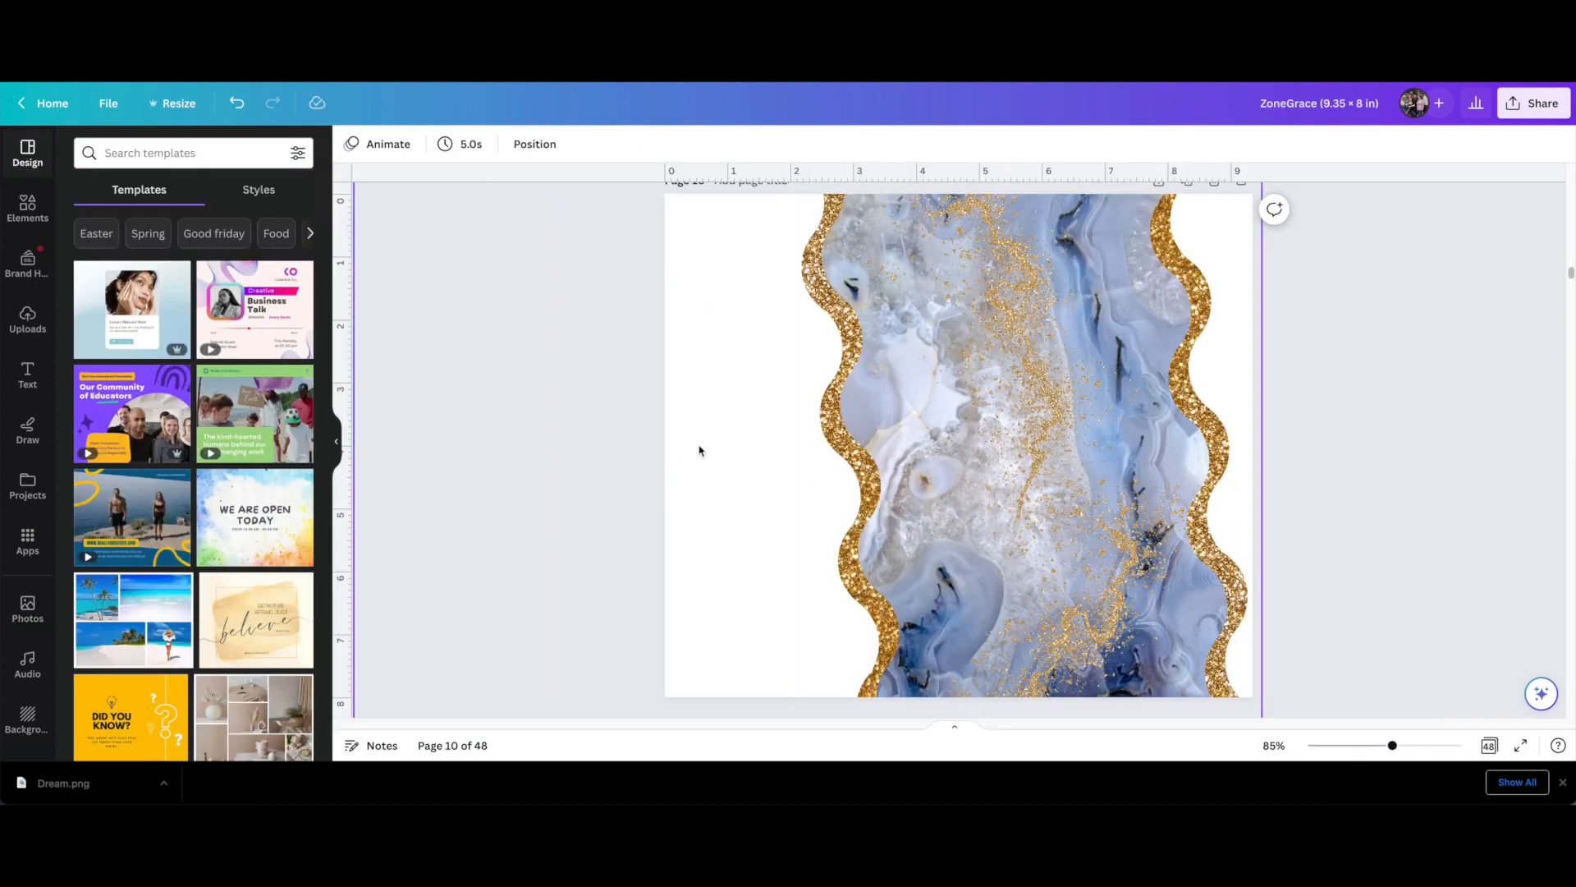
pyautogui.click(699, 450)
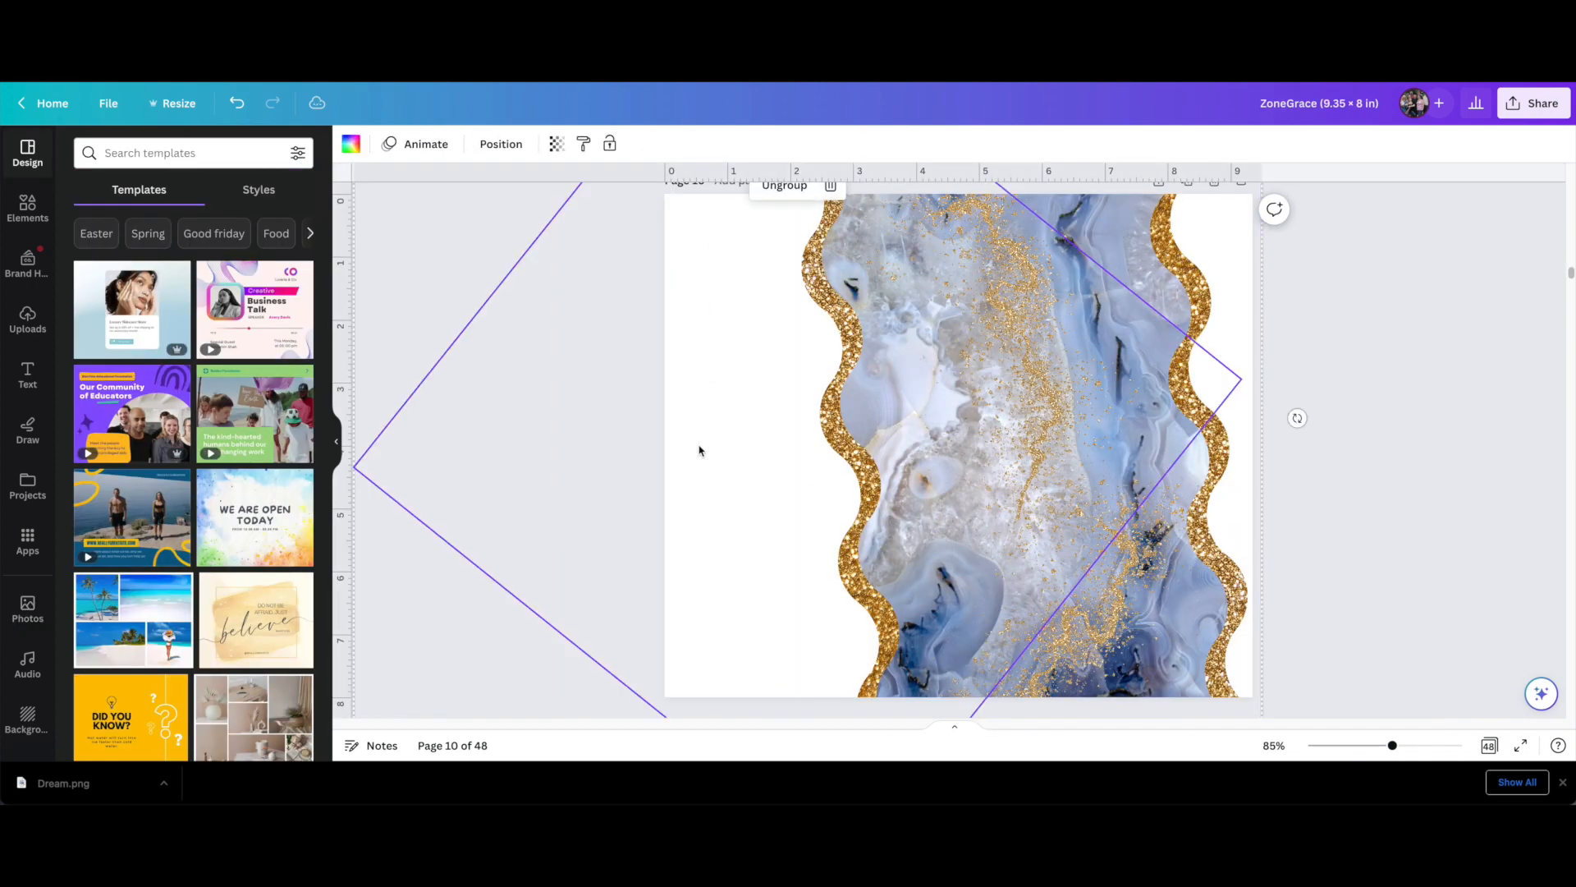
pyautogui.click(423, 602)
pyautogui.press('super+v')
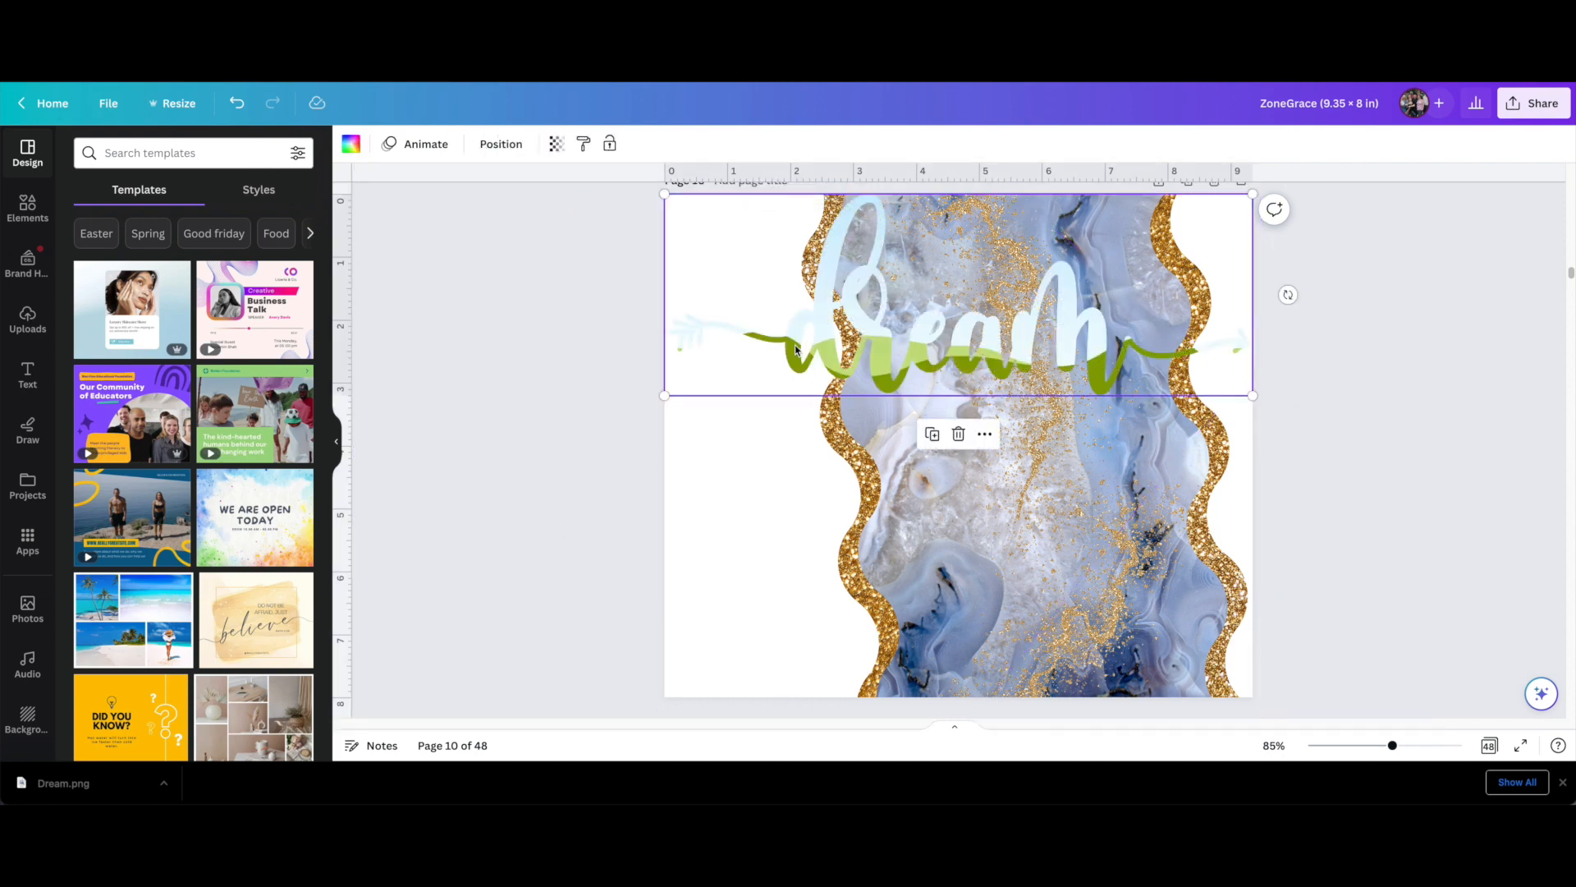
pyautogui.moveTo(794, 345); pyautogui.dragTo(809, 443)
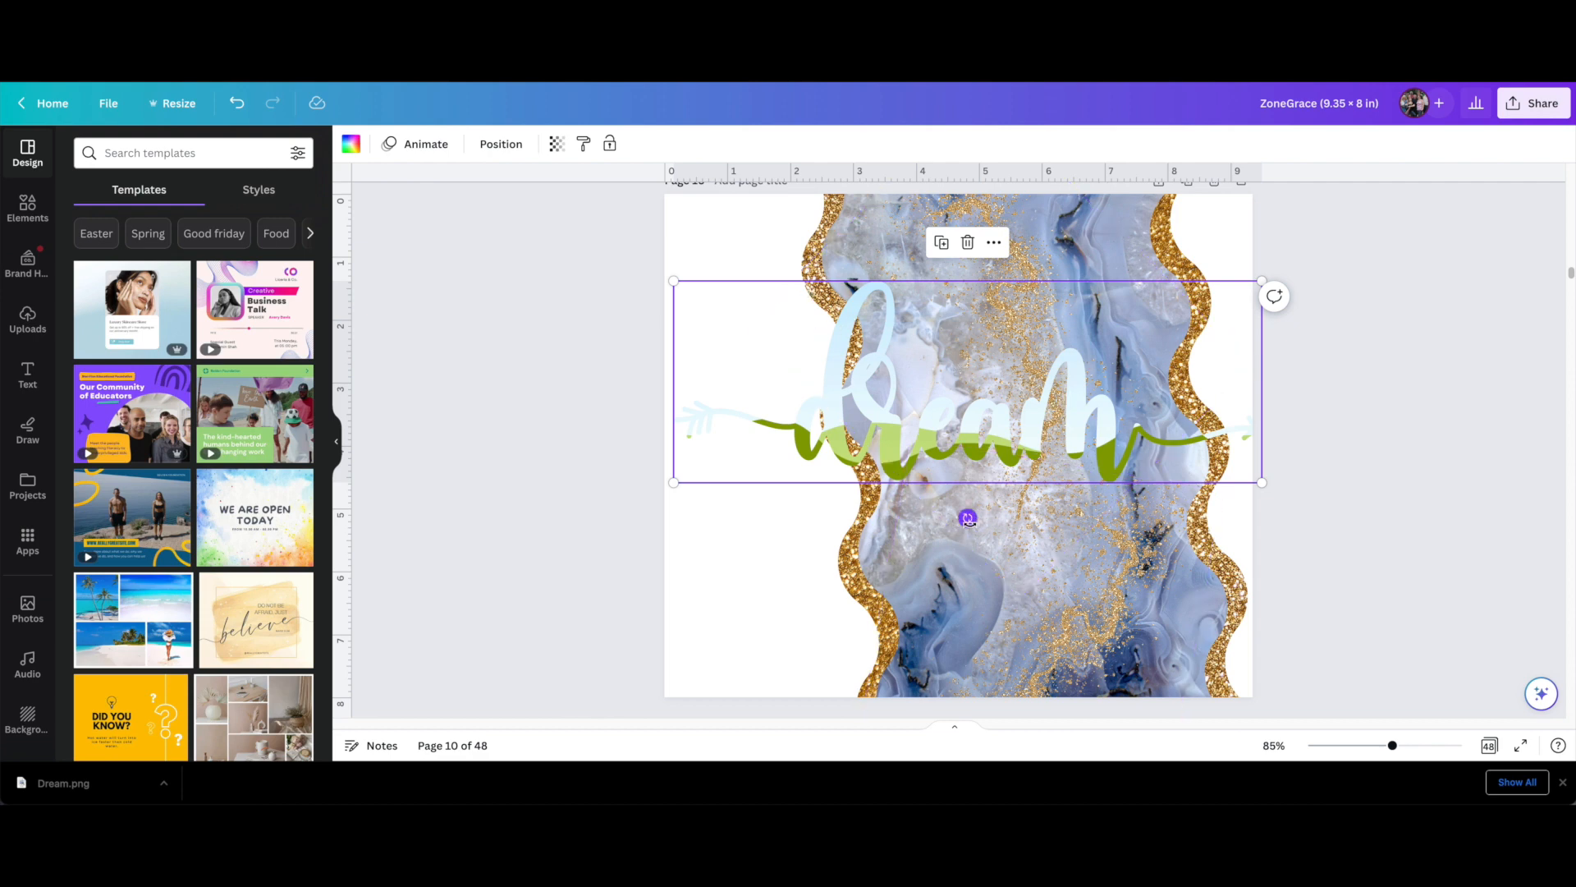
# Rotate the dream frame to read vertically upward and shrink it to fit the white strip beside the marble on page 10
pyautogui.moveTo(968, 519); pyautogui.dragTo(823, 510)
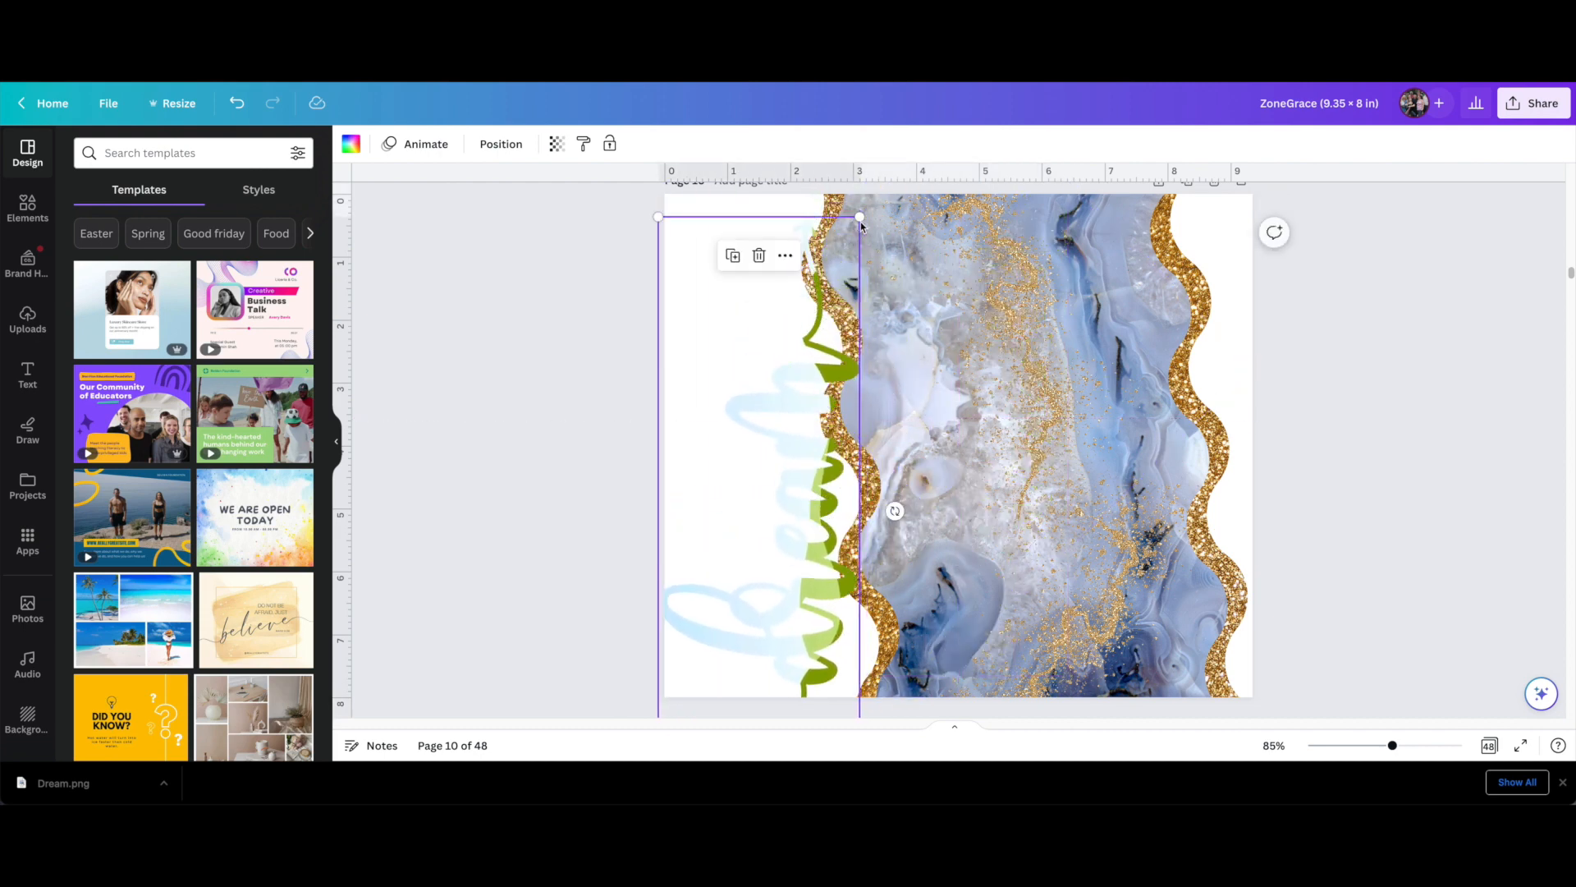
pyautogui.moveTo(860, 217); pyautogui.dragTo(758, 513)
pyautogui.moveTo(716, 686); pyautogui.dragTo(746, 362)
pyautogui.moveTo(776, 502); pyautogui.dragTo(805, 612)
pyautogui.moveTo(785, 392); pyautogui.dragTo(786, 421)
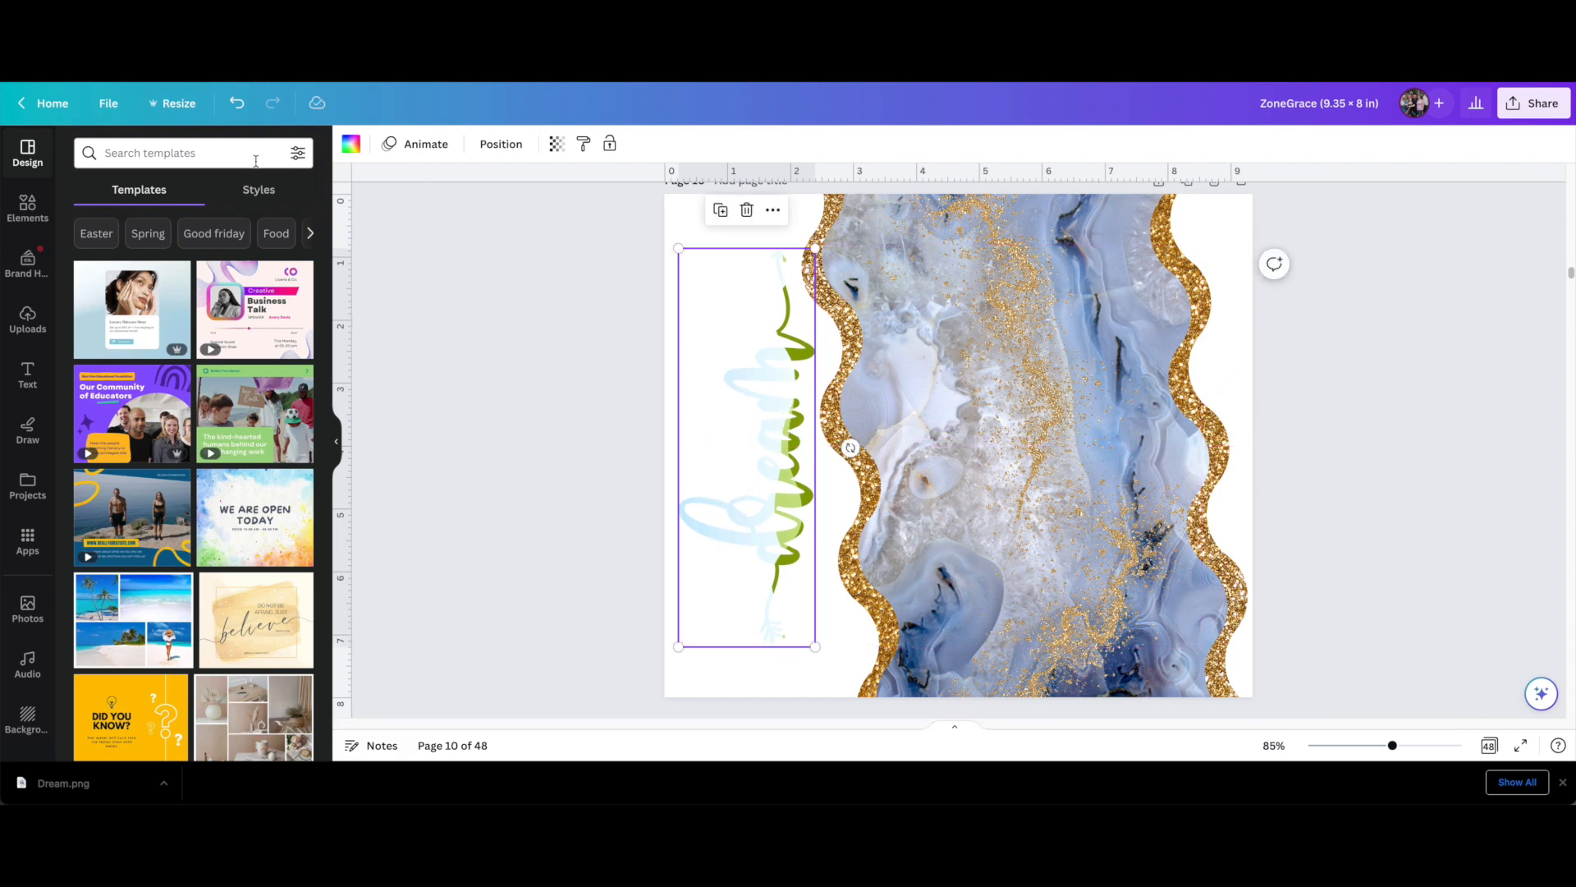
# Search the photo library for "gold glitter" and fill the vertical dream frame with the bright gold glitter photo
pyautogui.click(37, 603)
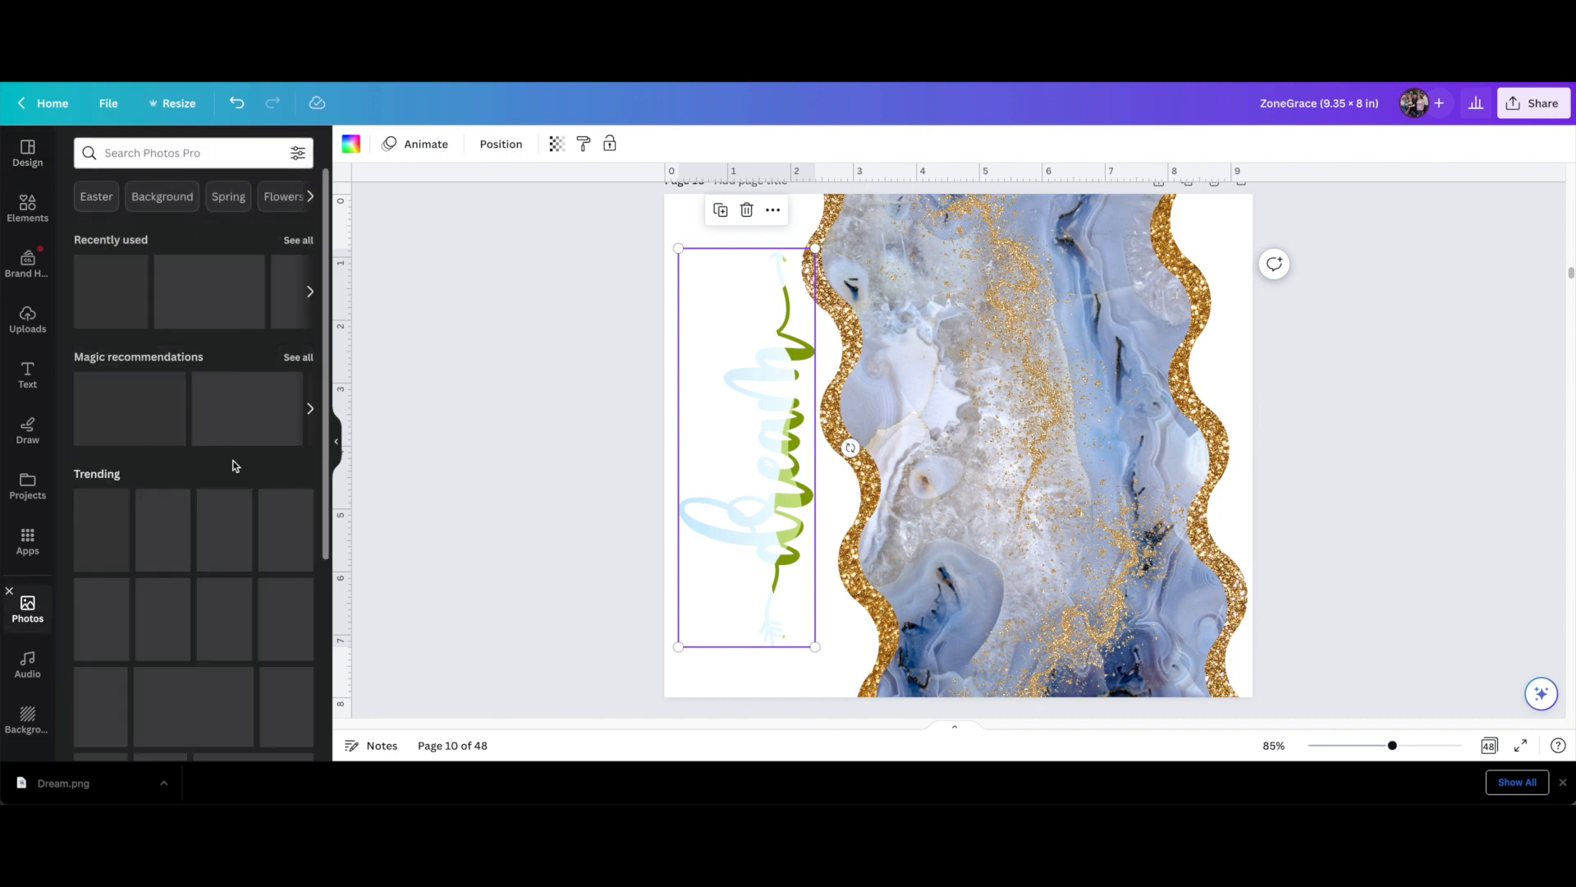
pyautogui.click(117, 152)
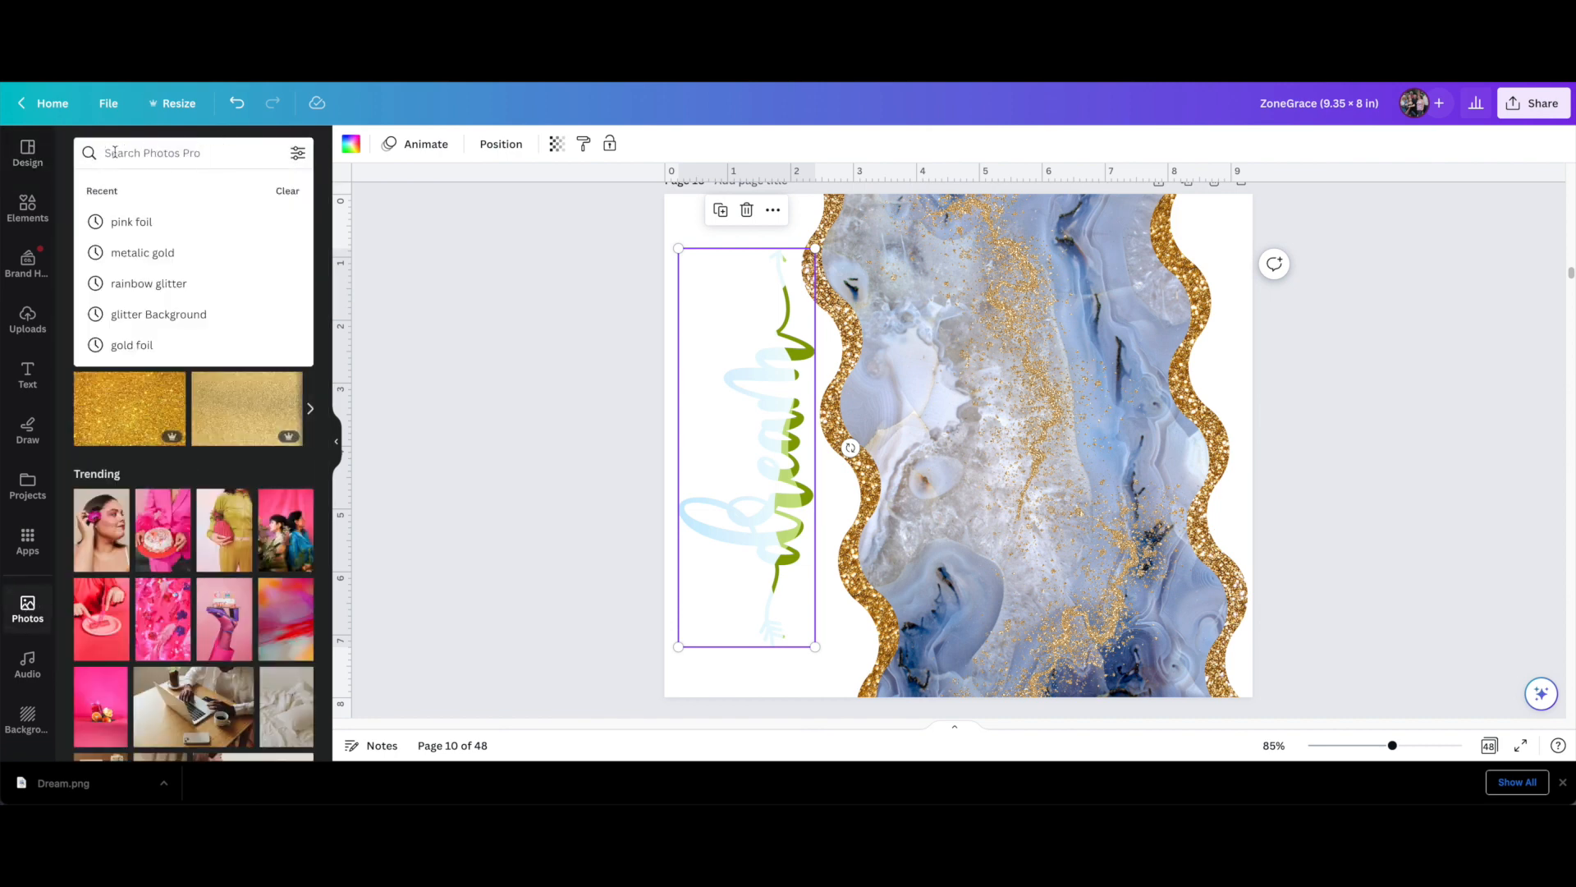
pyautogui.write('gold')
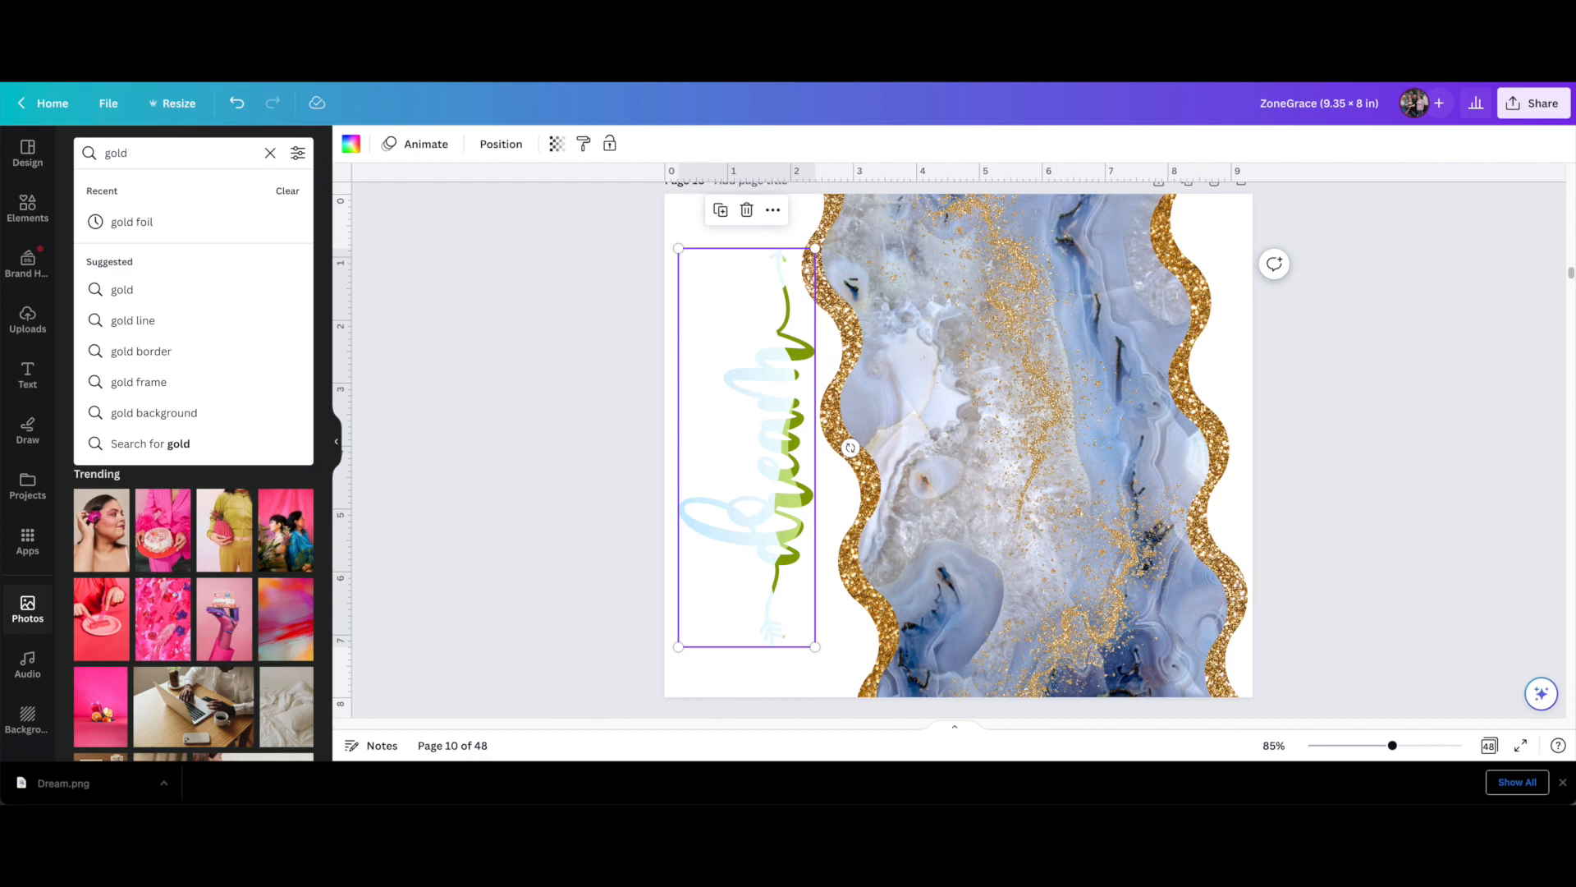
pyautogui.write(' gli')
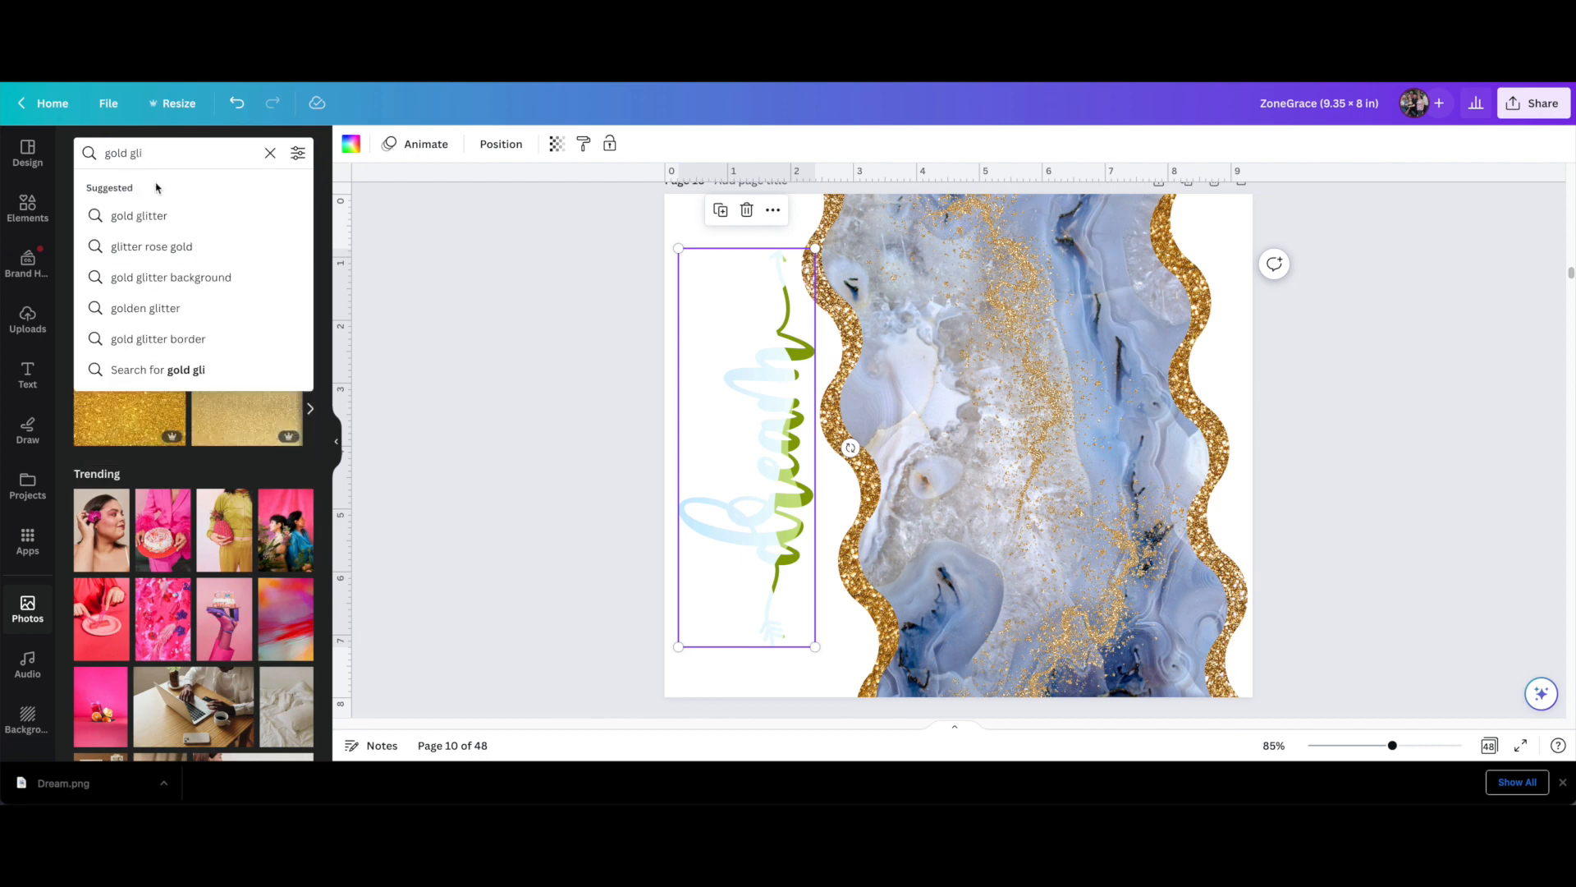
pyautogui.click(143, 216)
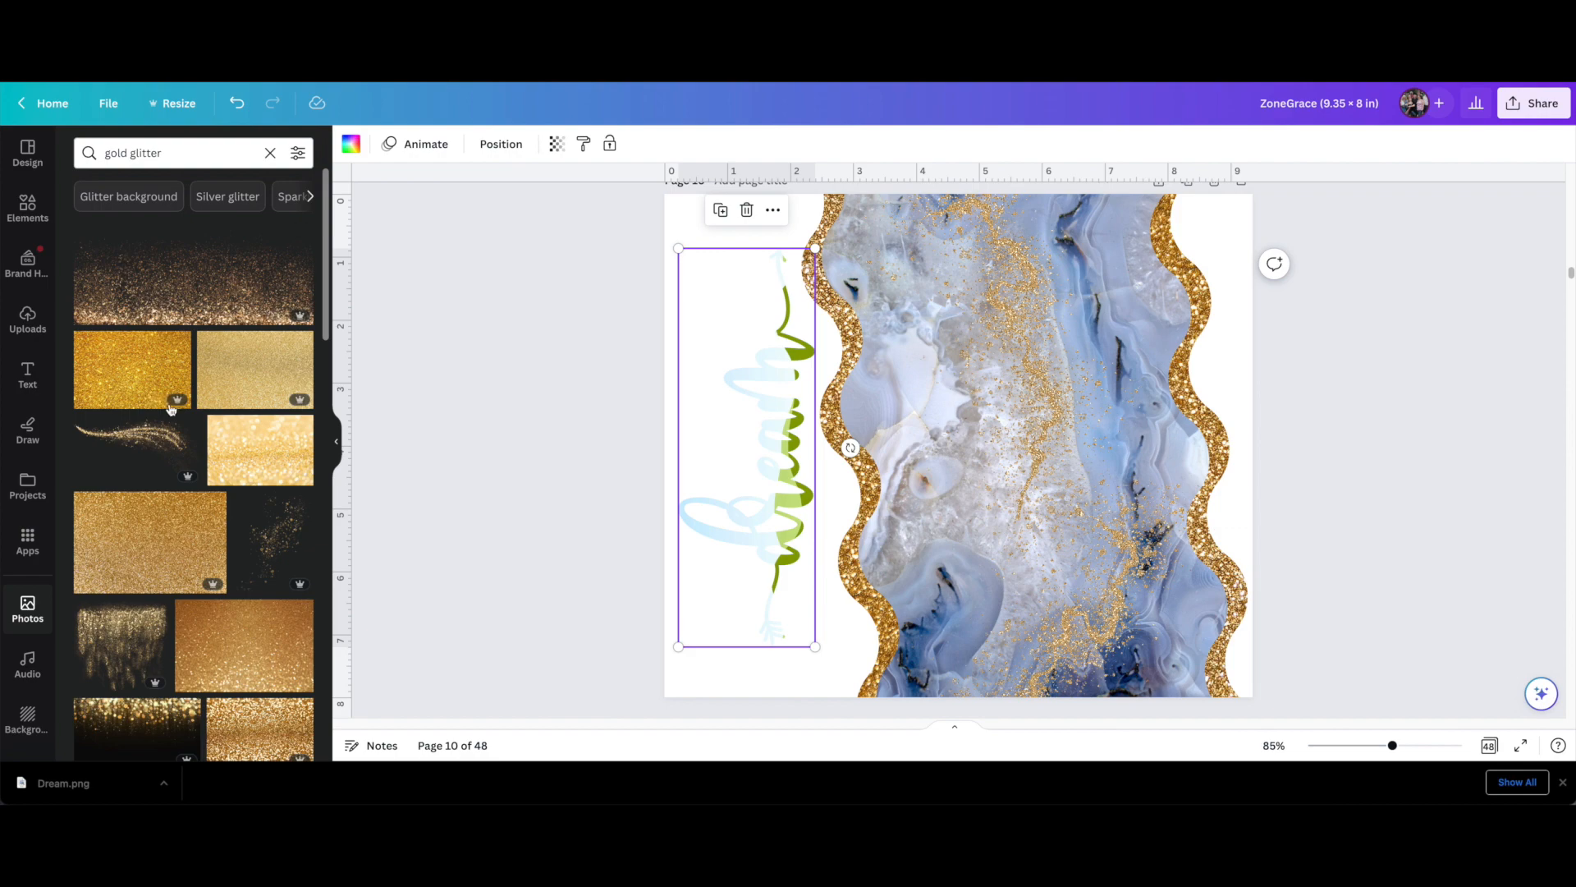
pyautogui.moveTo(747, 435); pyautogui.dragTo(584, 433)
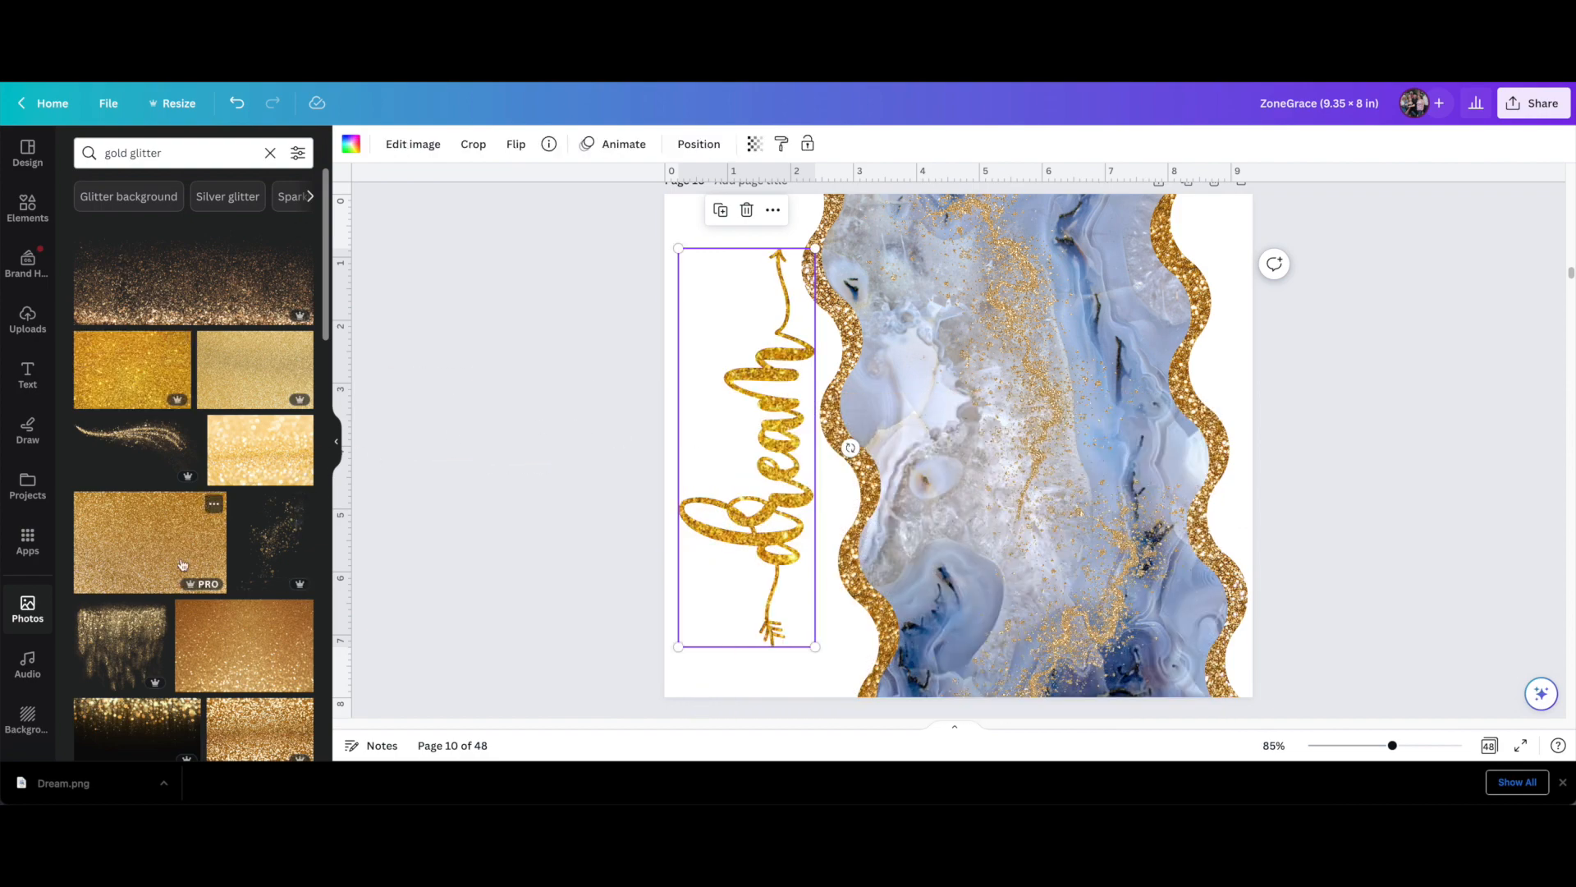
# Try a coarse sparkling gold glitter photo and a pale gold glitter photo in the dream frame
pyautogui.scroll(-2, 236, 607)
pyautogui.scroll(-1, 236, 608)
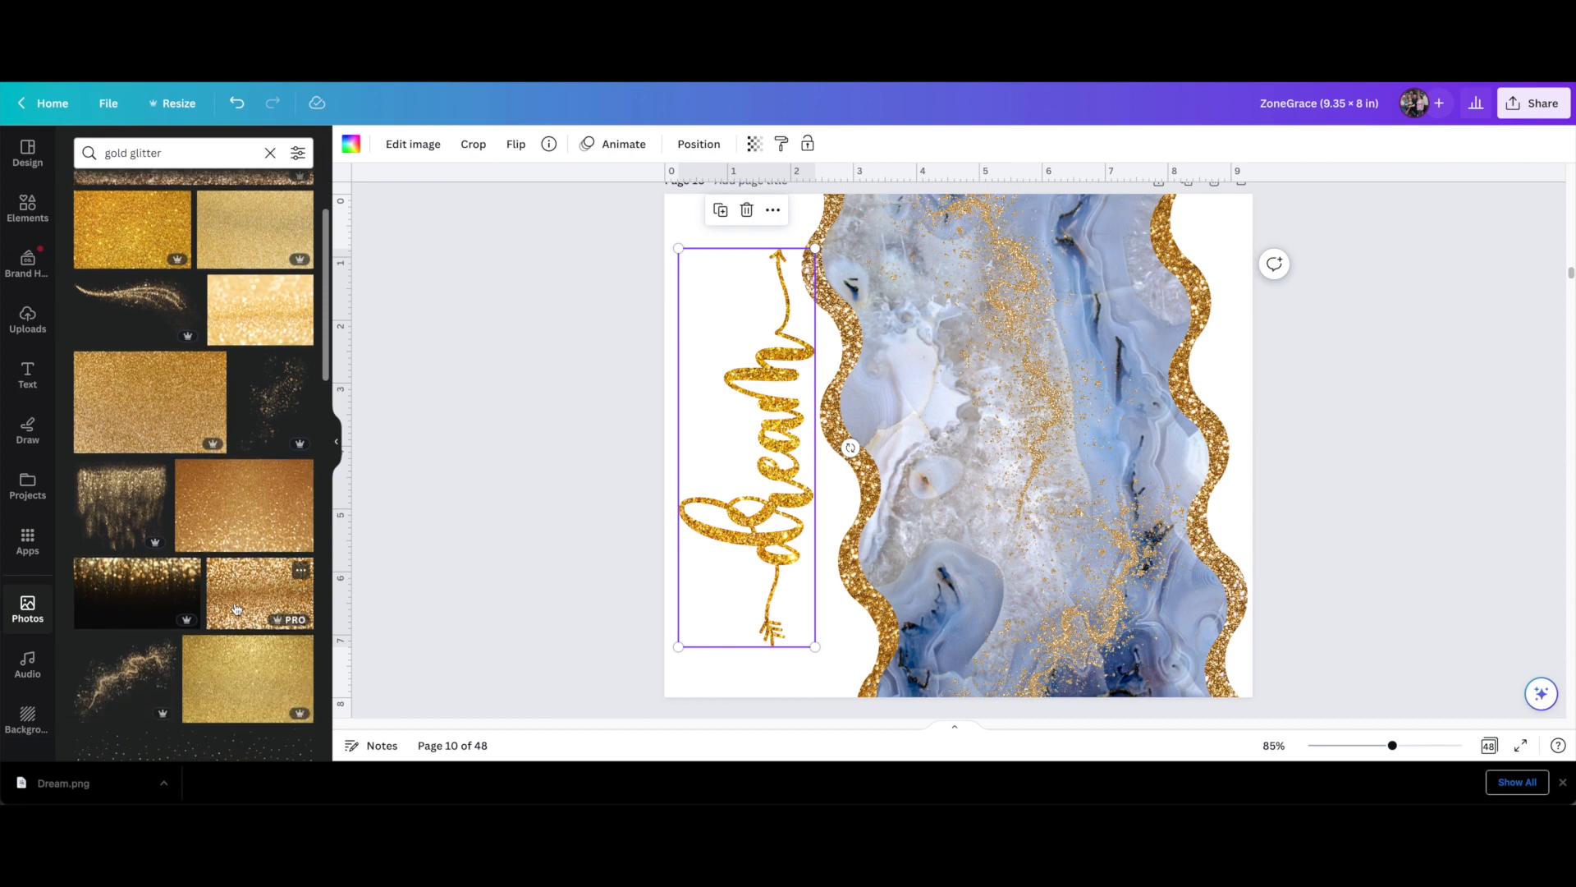
pyautogui.moveTo(236, 607); pyautogui.dragTo(755, 525)
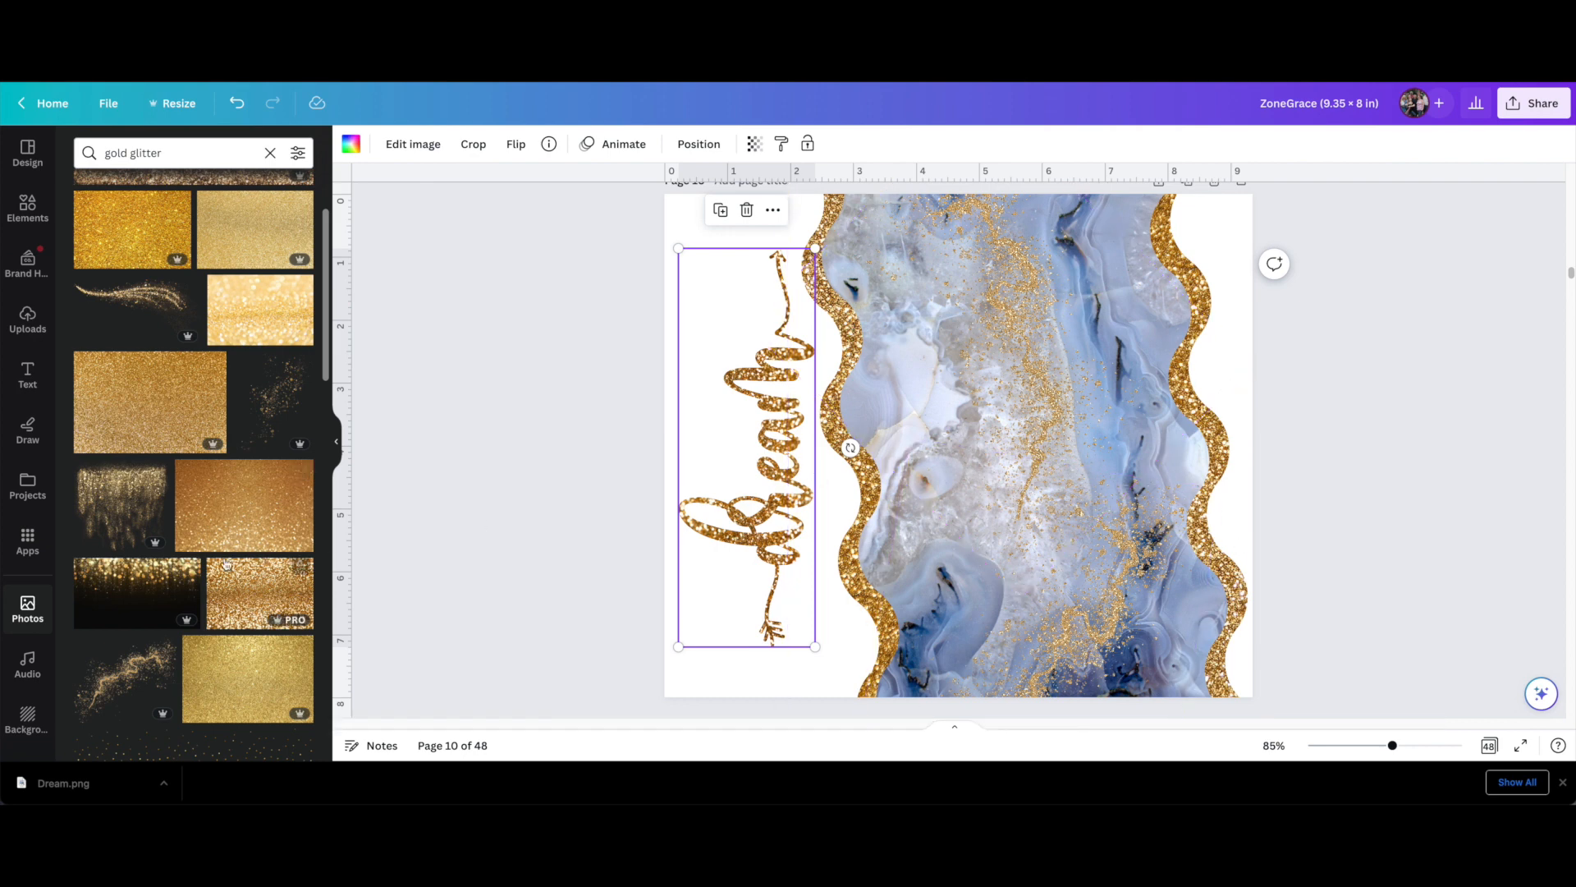
pyautogui.scroll(-3, 227, 563)
pyautogui.scroll(5, 227, 563)
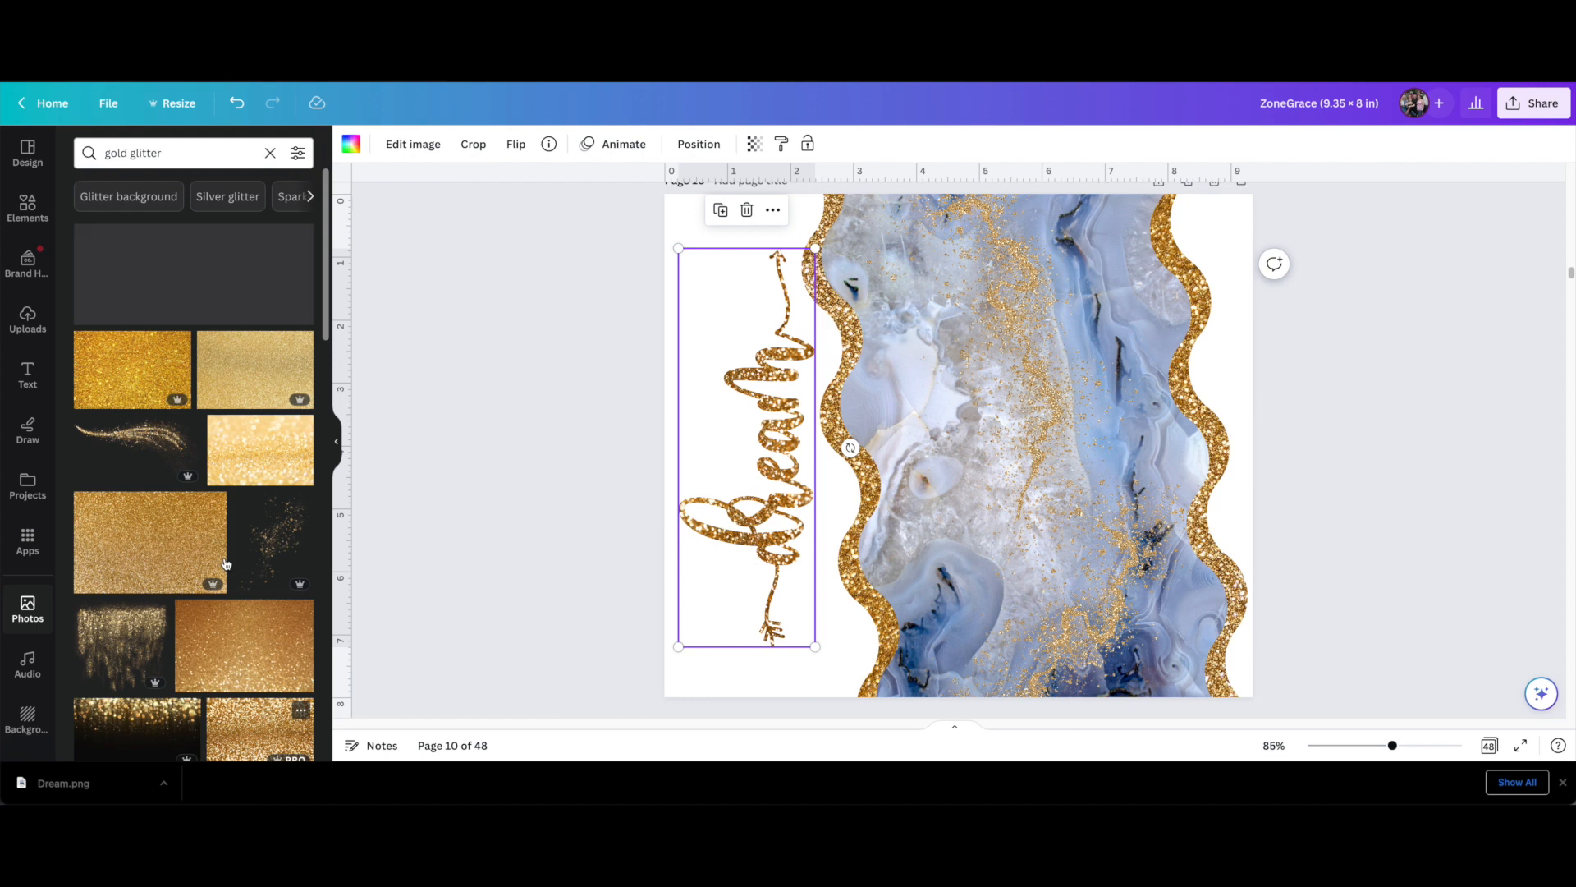
pyautogui.moveTo(246, 372); pyautogui.dragTo(584, 436)
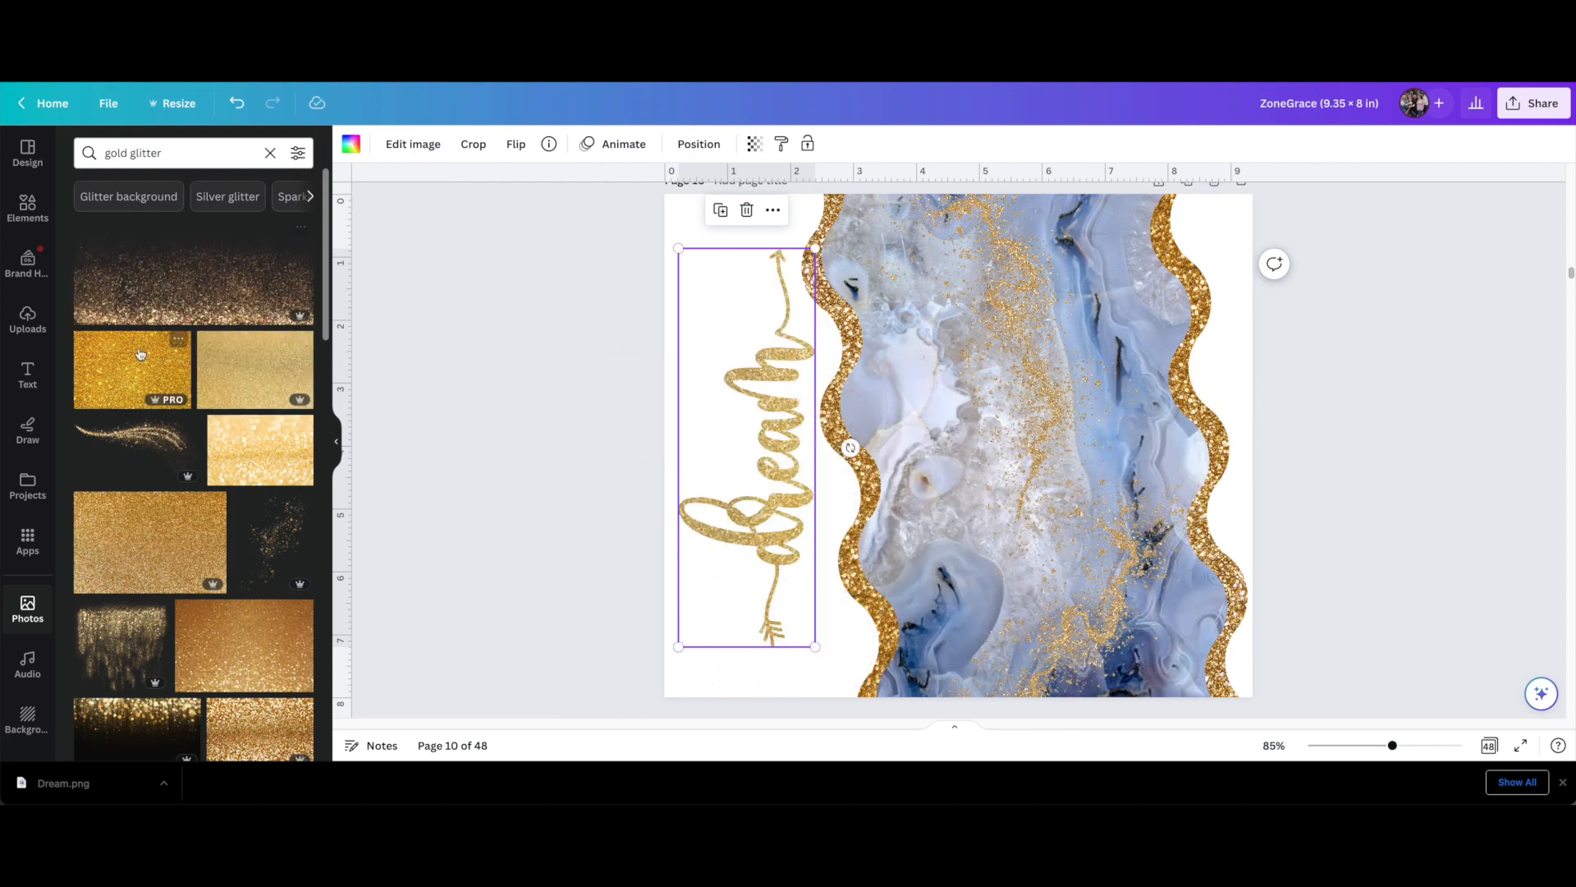
# Shorten the photo search from "gold glitter" to "gold" and run it
pyautogui.click(191, 163)
pyautogui.moveTo(163, 154); pyautogui.dragTo(126, 155)
pyautogui.press('BackSpace')
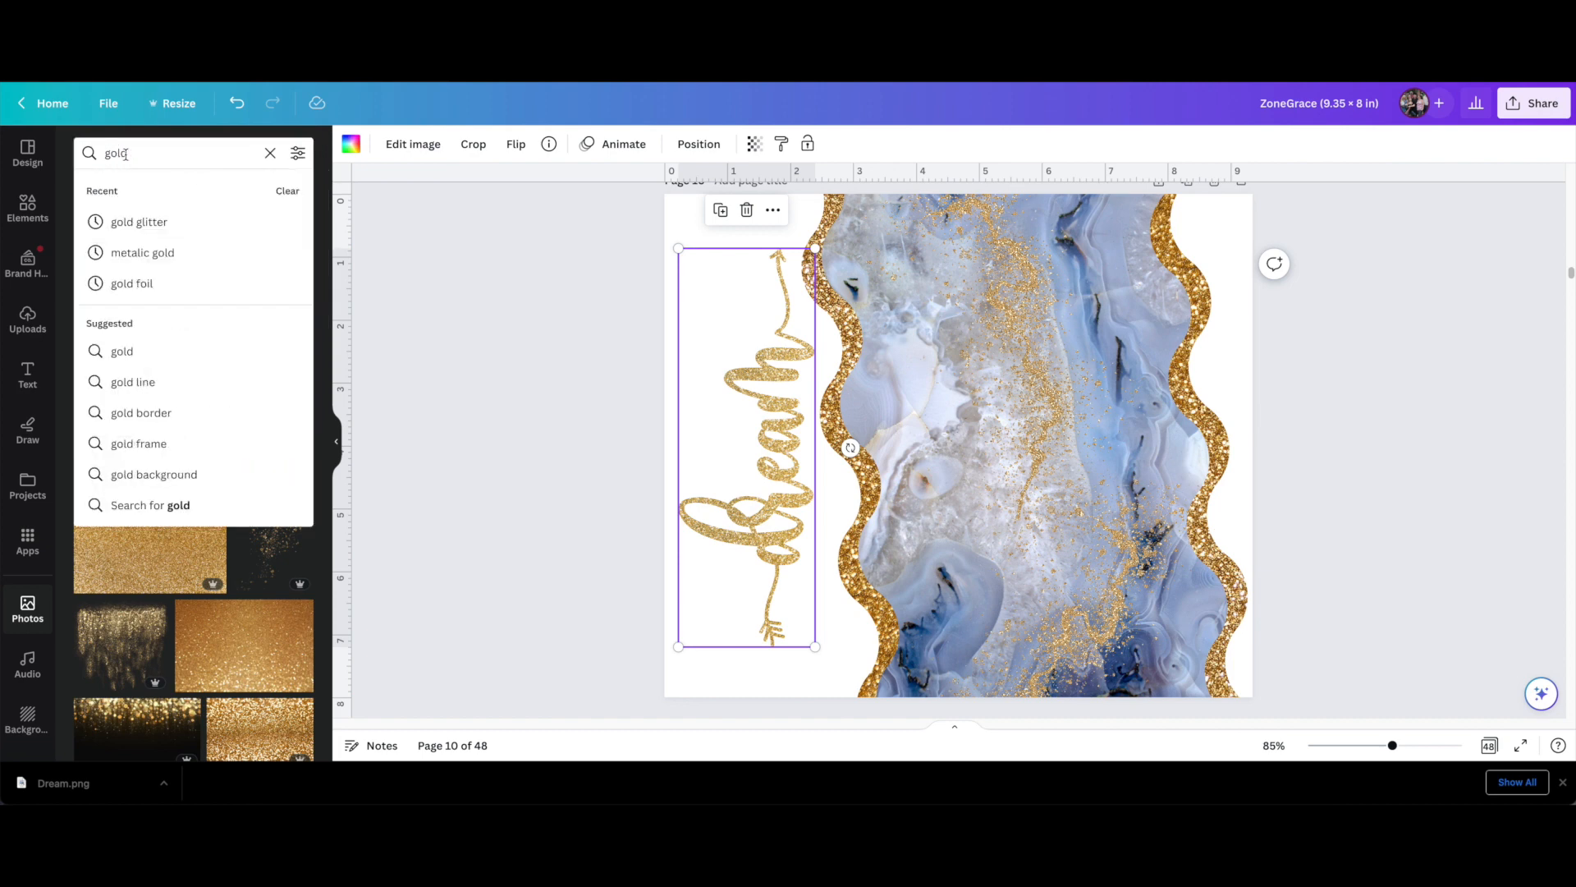
pyautogui.press('Return')
# Try smooth gold, gold foil and scattered copper glitter photos in the dream frame, repositioning the glitter image inside it
pyautogui.moveTo(360, 357); pyautogui.dragTo(755, 404)
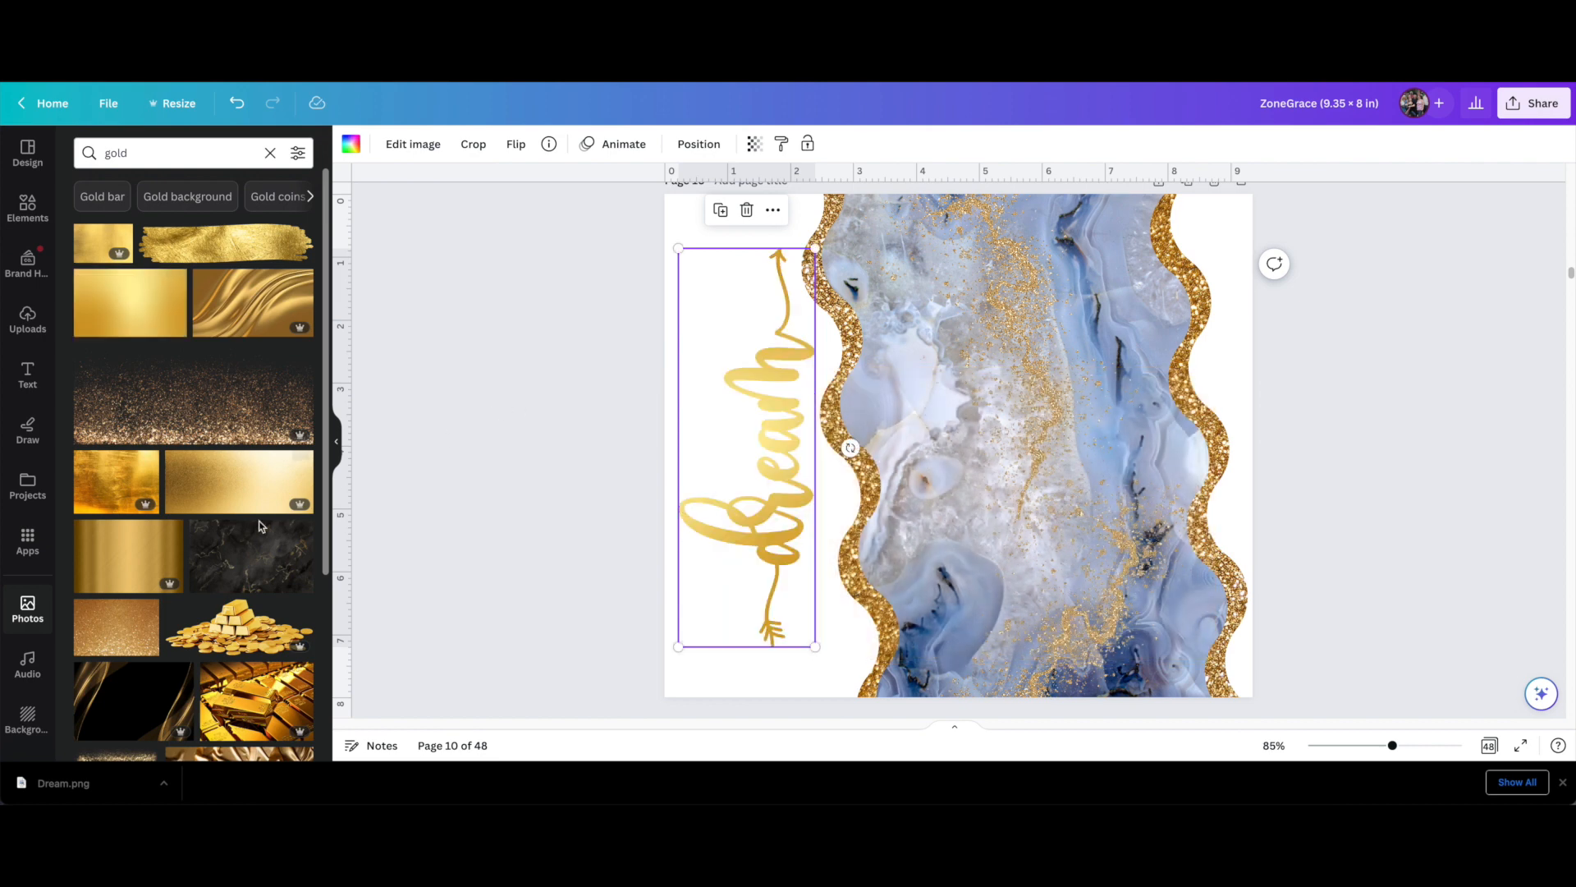
pyautogui.moveTo(119, 484); pyautogui.dragTo(754, 476)
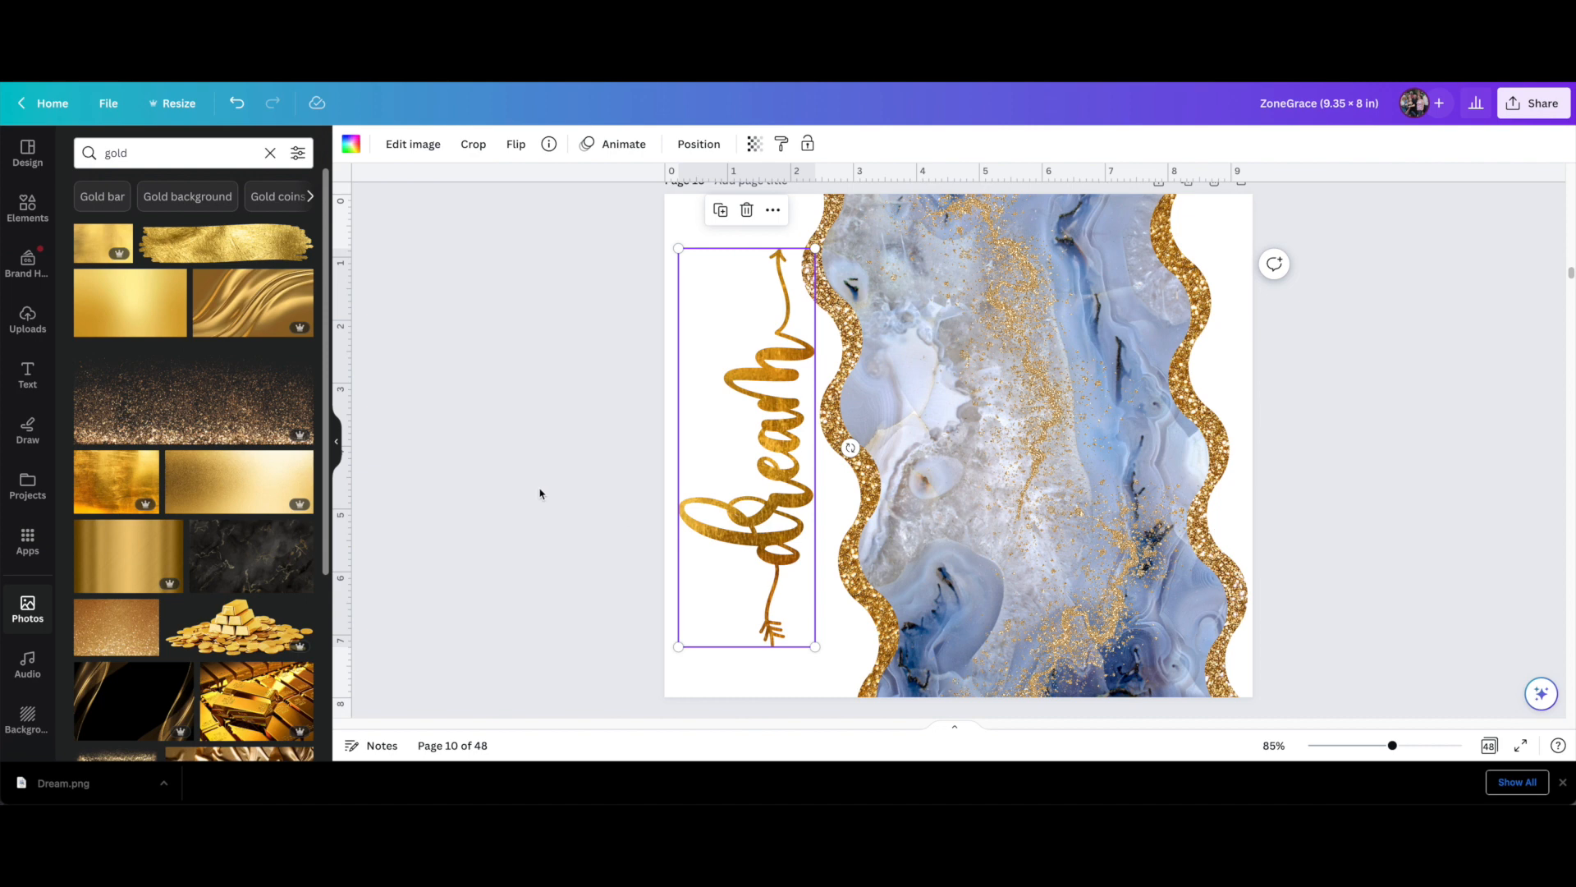
pyautogui.moveTo(205, 415); pyautogui.dragTo(780, 473)
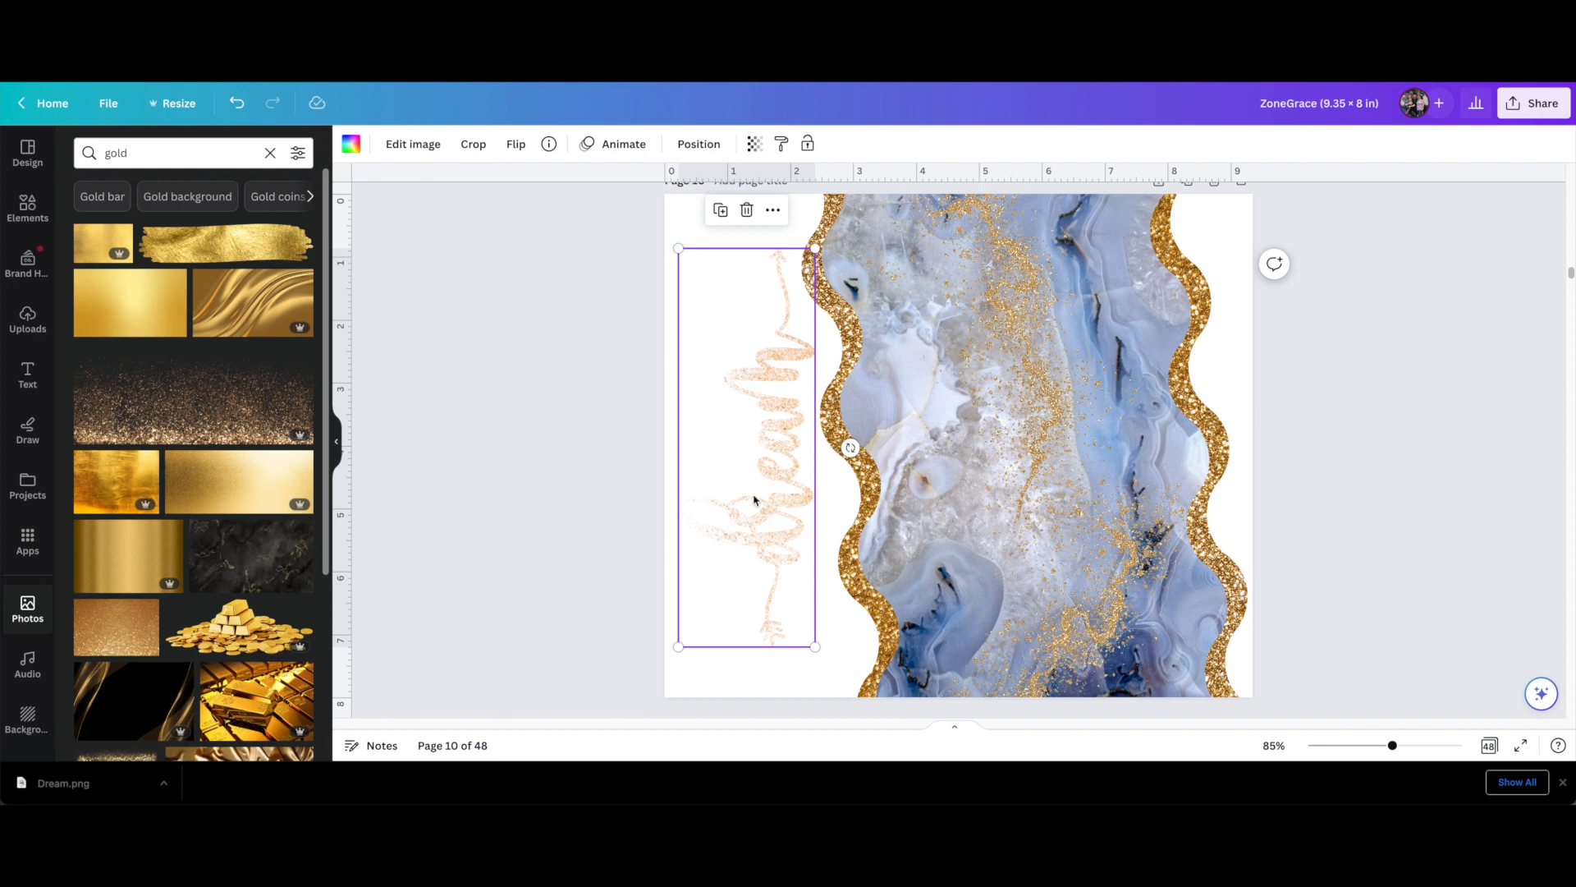
pyautogui.doubleClick(780, 443)
pyautogui.moveTo(775, 444); pyautogui.dragTo(703, 444)
pyautogui.click(562, 454)
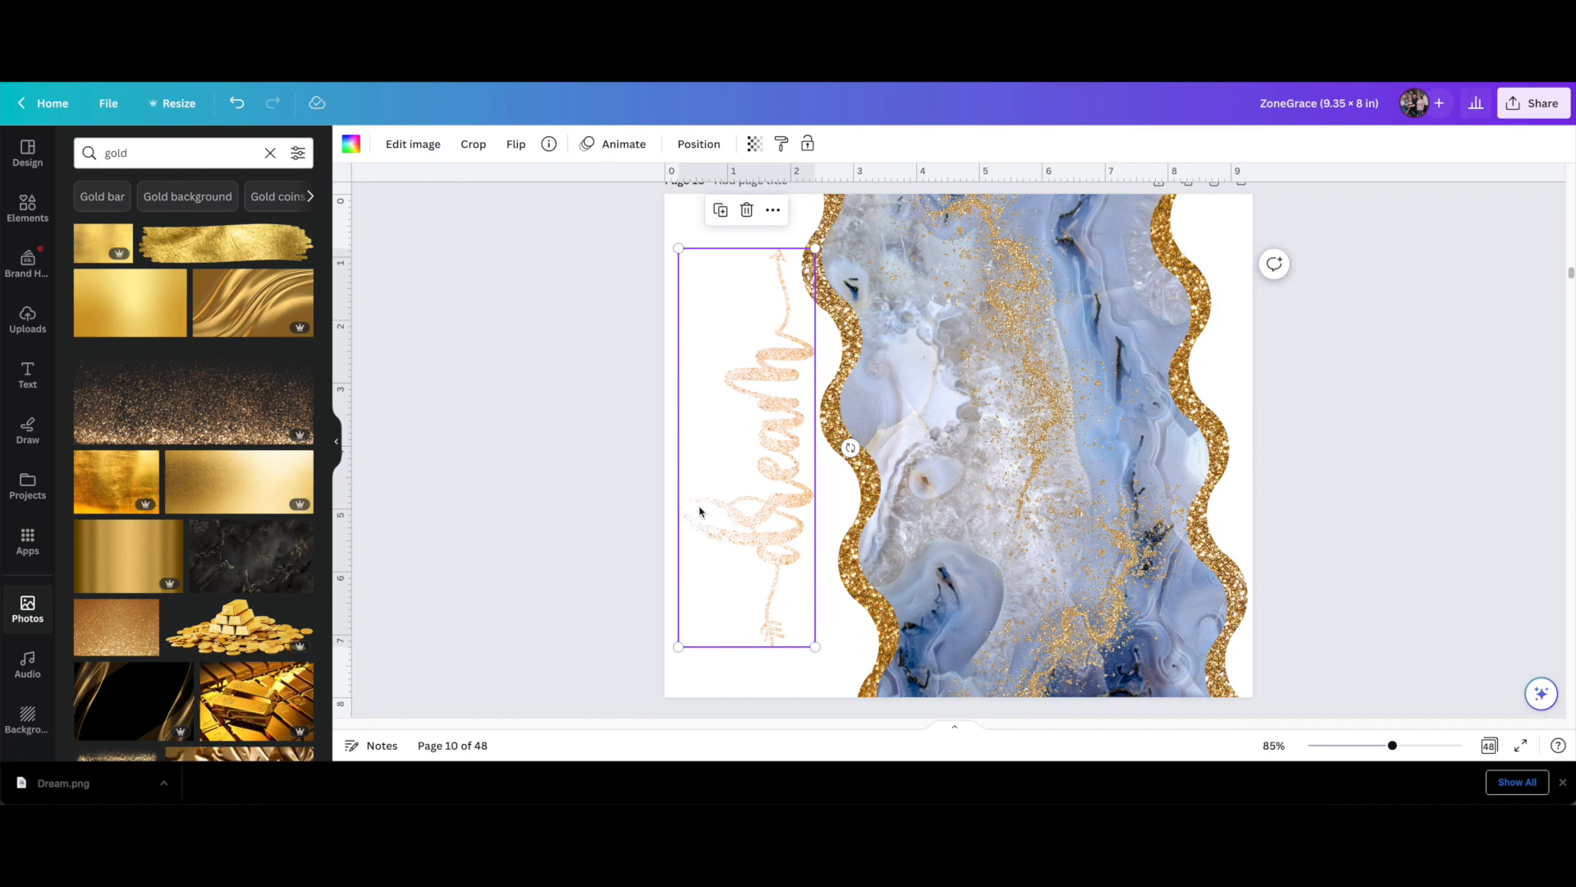
# Try black marble and white-and-gold marble photos from the gold search as fills for the dream frame
pyautogui.moveTo(218, 549); pyautogui.dragTo(542, 475)
pyautogui.scroll(-8, 151, 562)
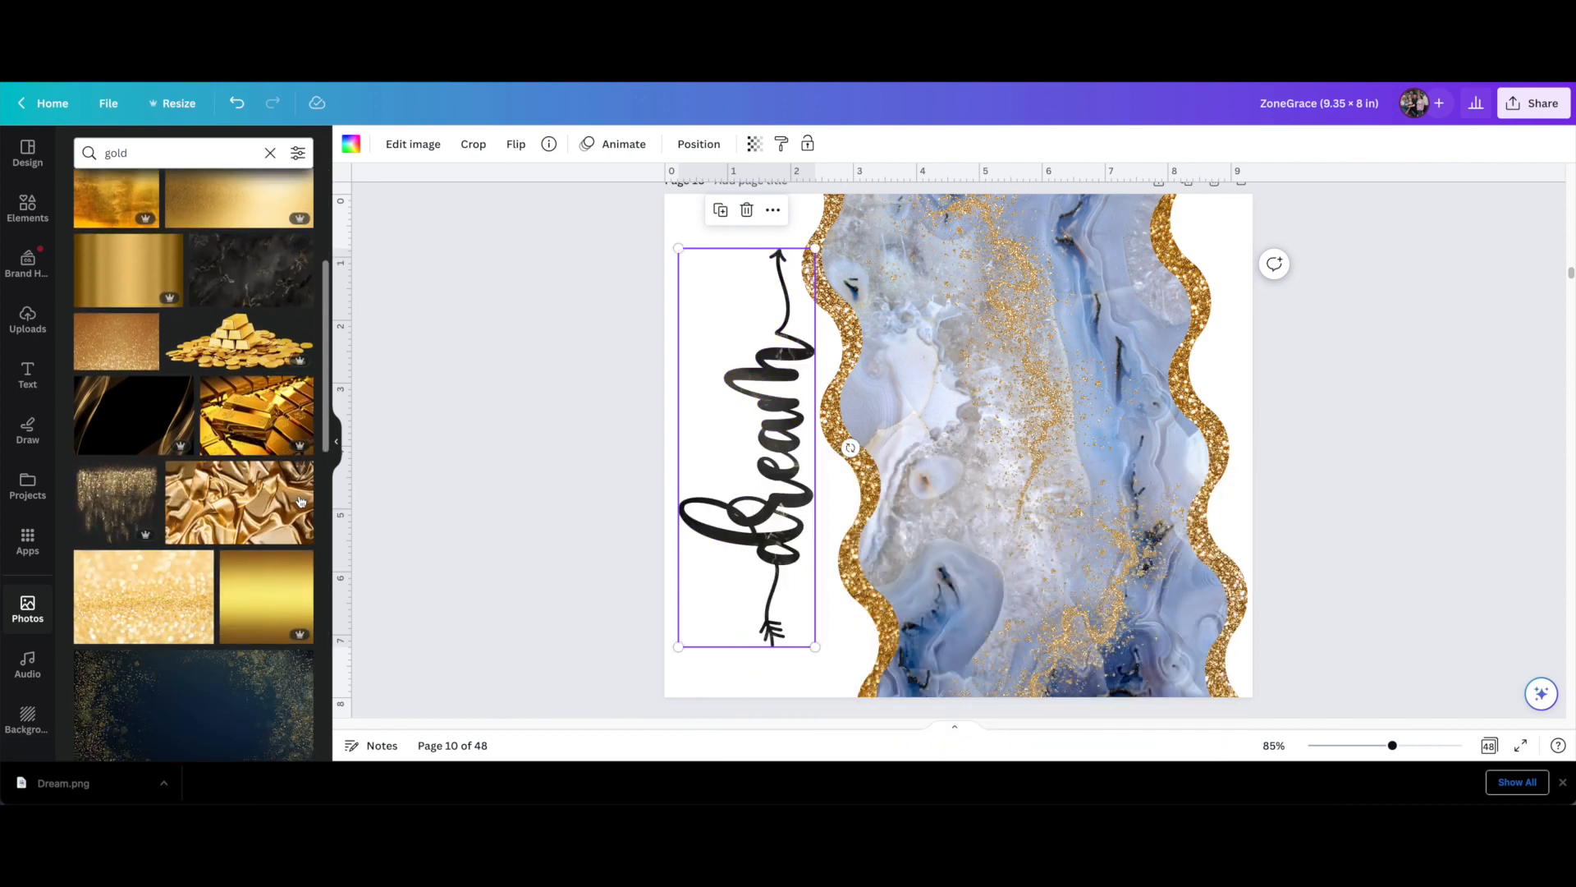
pyautogui.scroll(-1, 151, 561)
pyautogui.moveTo(138, 479); pyautogui.dragTo(460, 500)
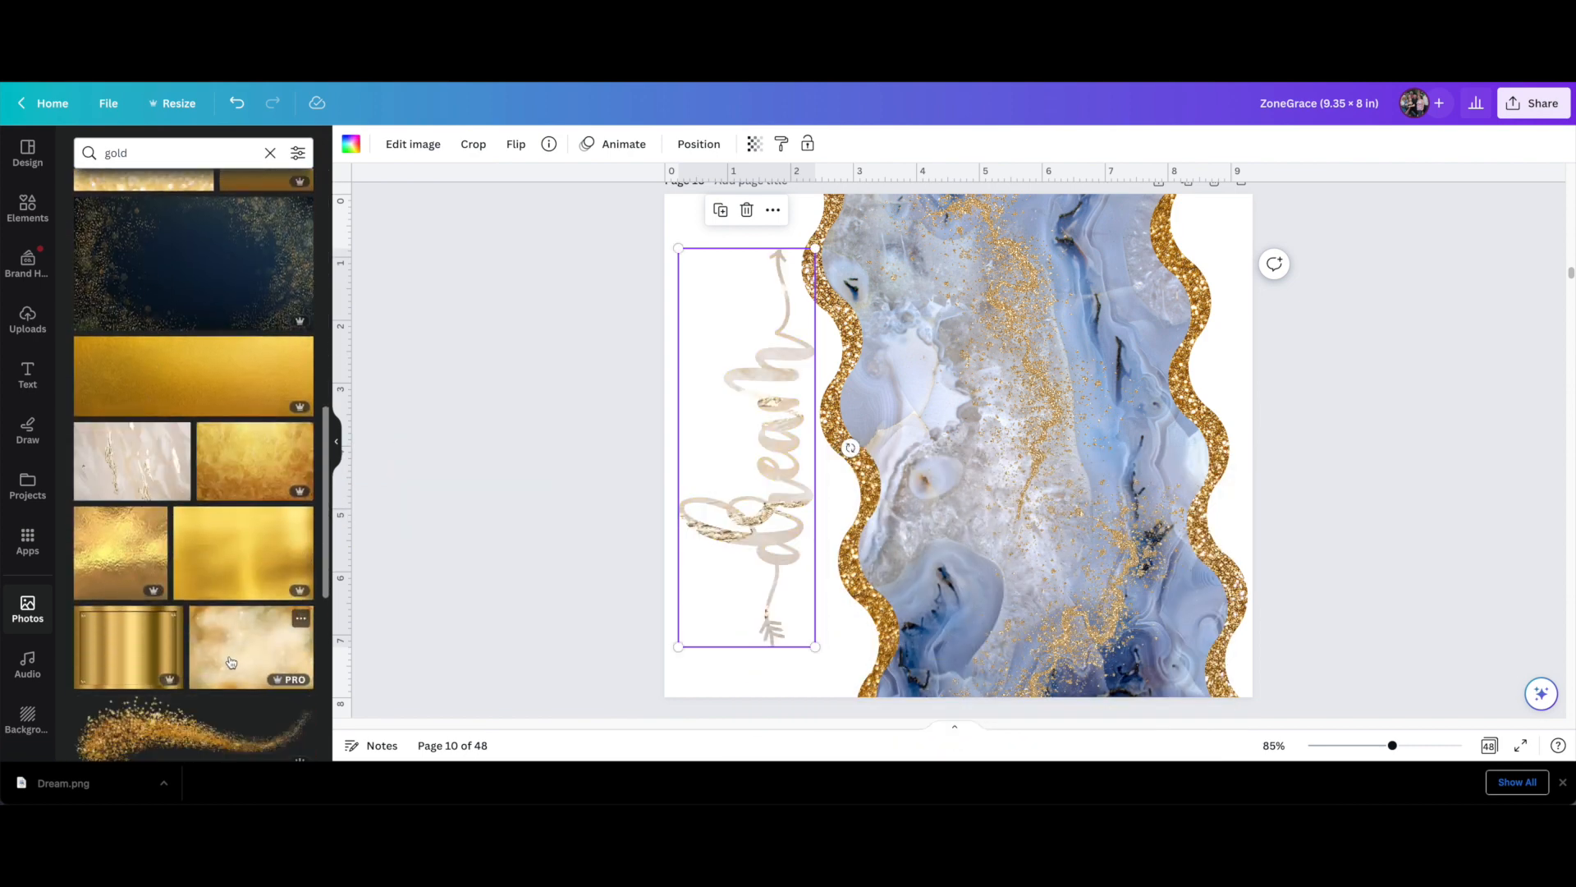
# Fill the dream frame with the dark brownish-gold glitter photo and deselect it
pyautogui.scroll(-3, 231, 661)
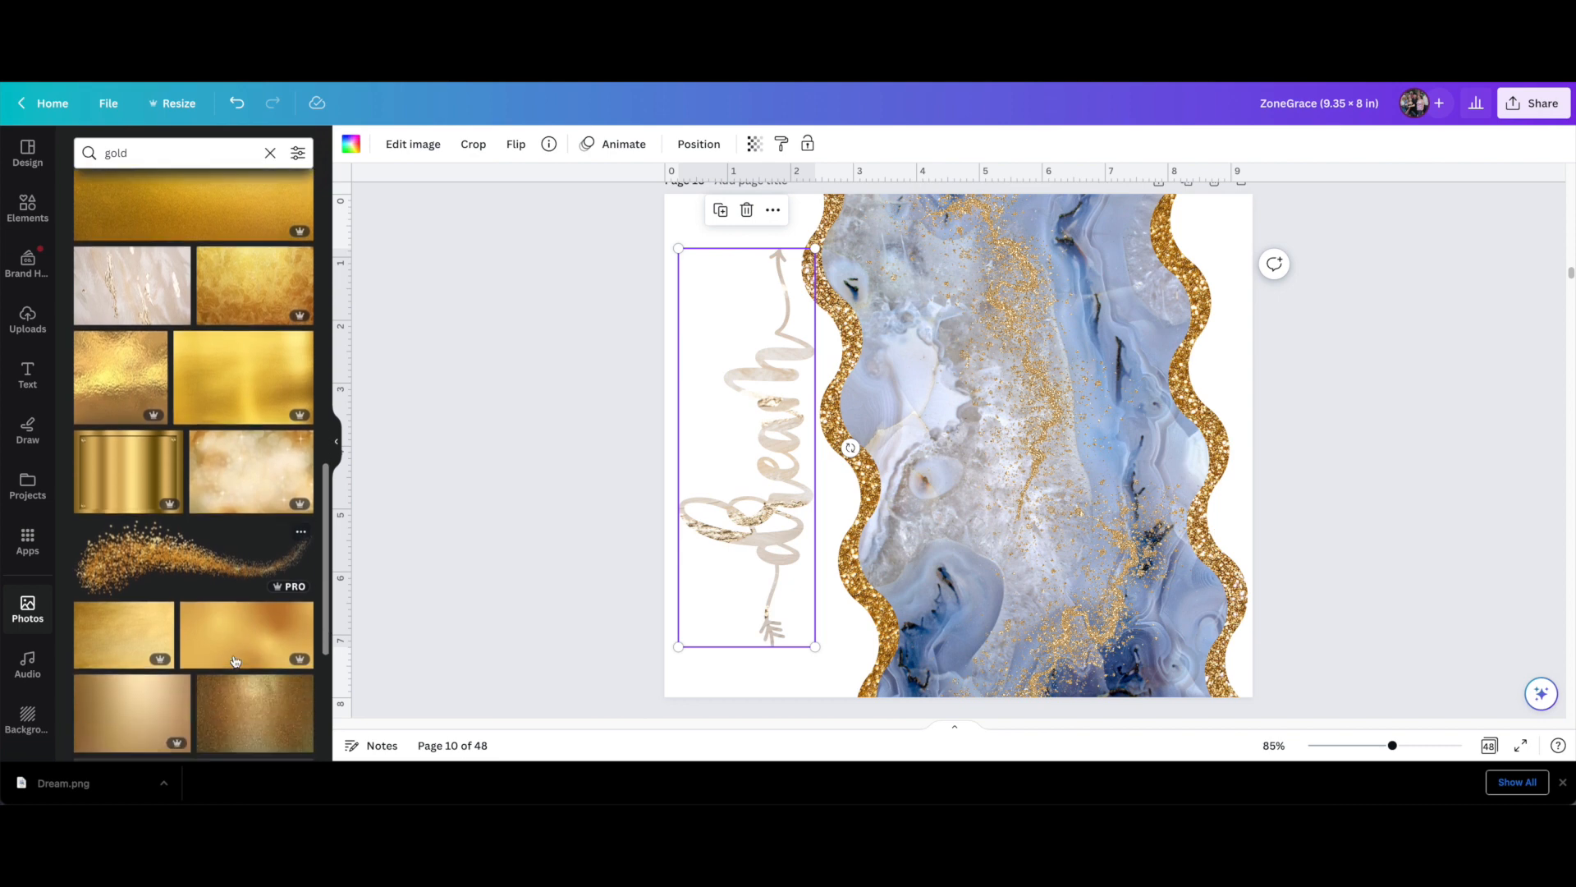
pyautogui.moveTo(237, 663); pyautogui.dragTo(751, 494)
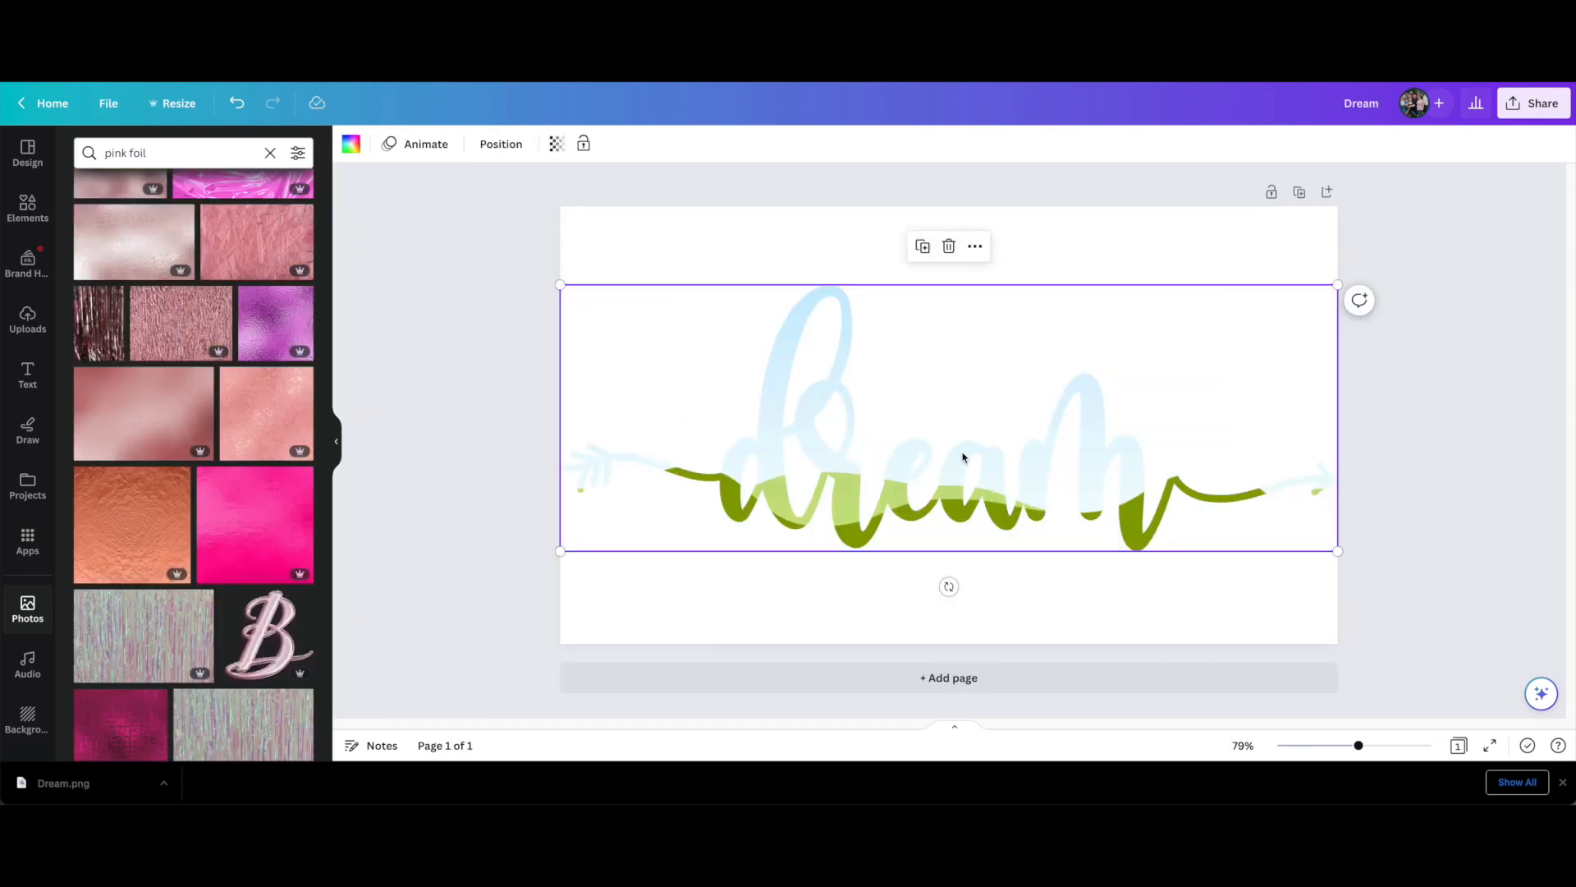
pyautogui.click(475, 461)
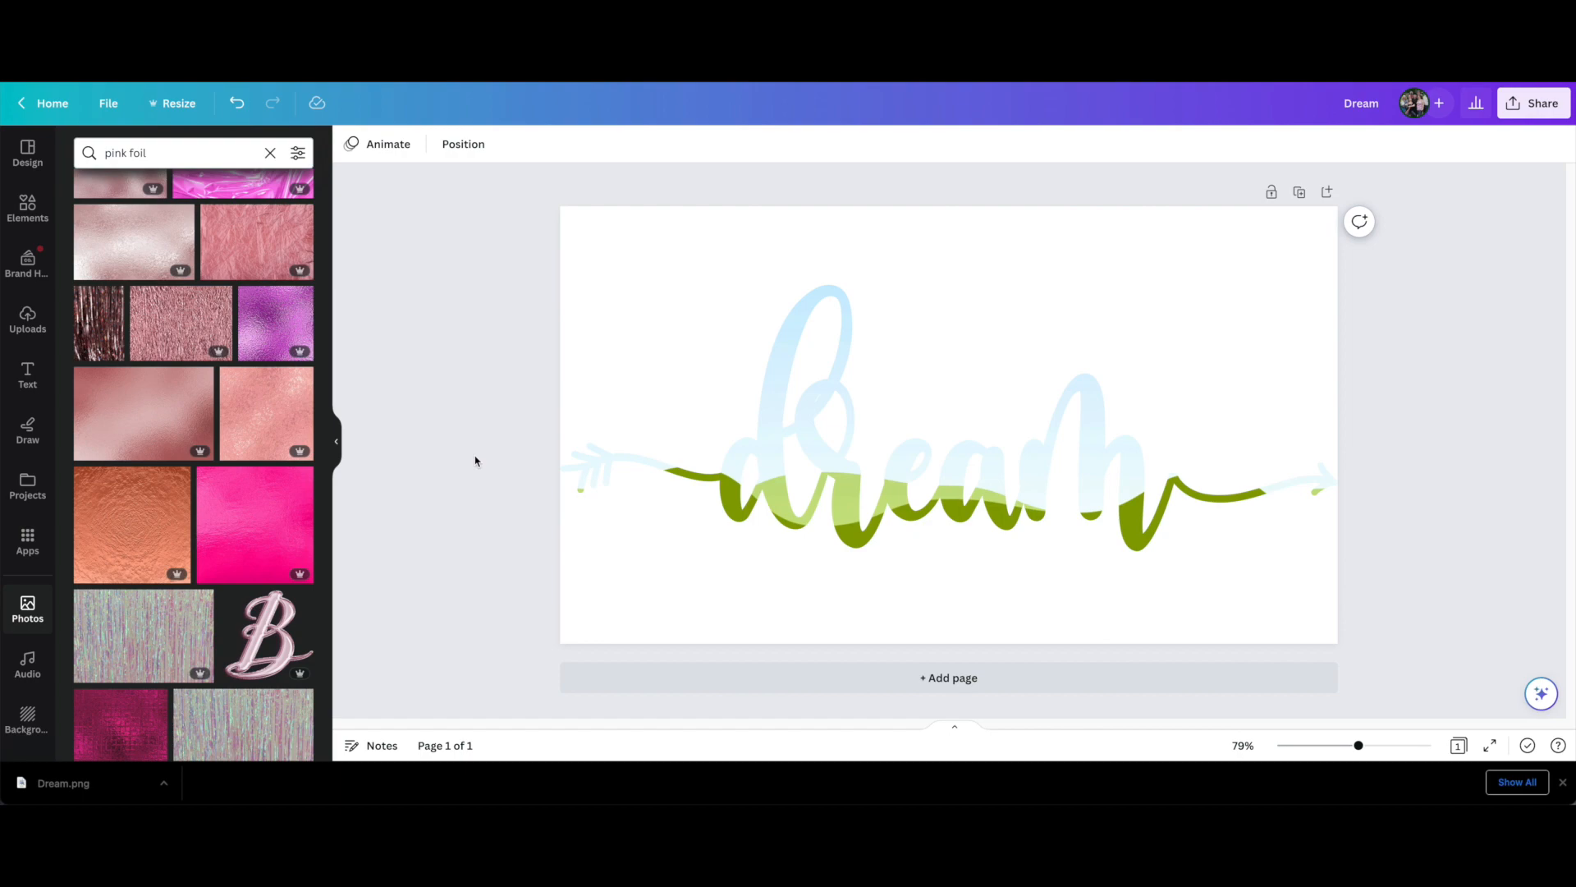
# Return to the home page, open the recent design "Dream" and add a blank second page
pyautogui.click(50, 103)
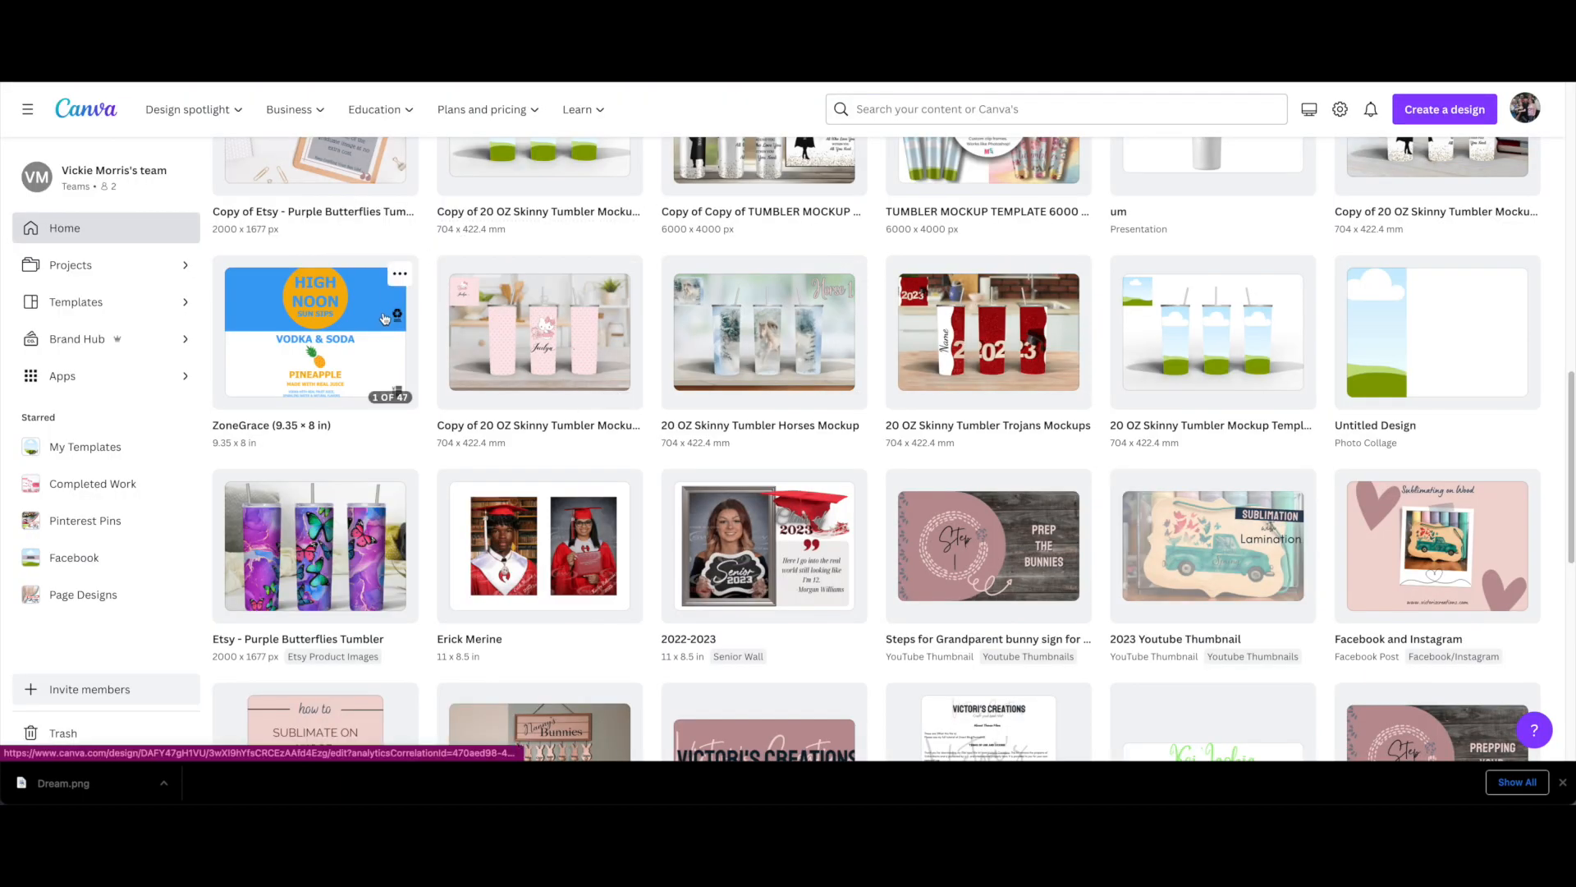
pyautogui.scroll(-2, 384, 318)
pyautogui.scroll(10, 383, 318)
pyautogui.scroll(-6, 383, 318)
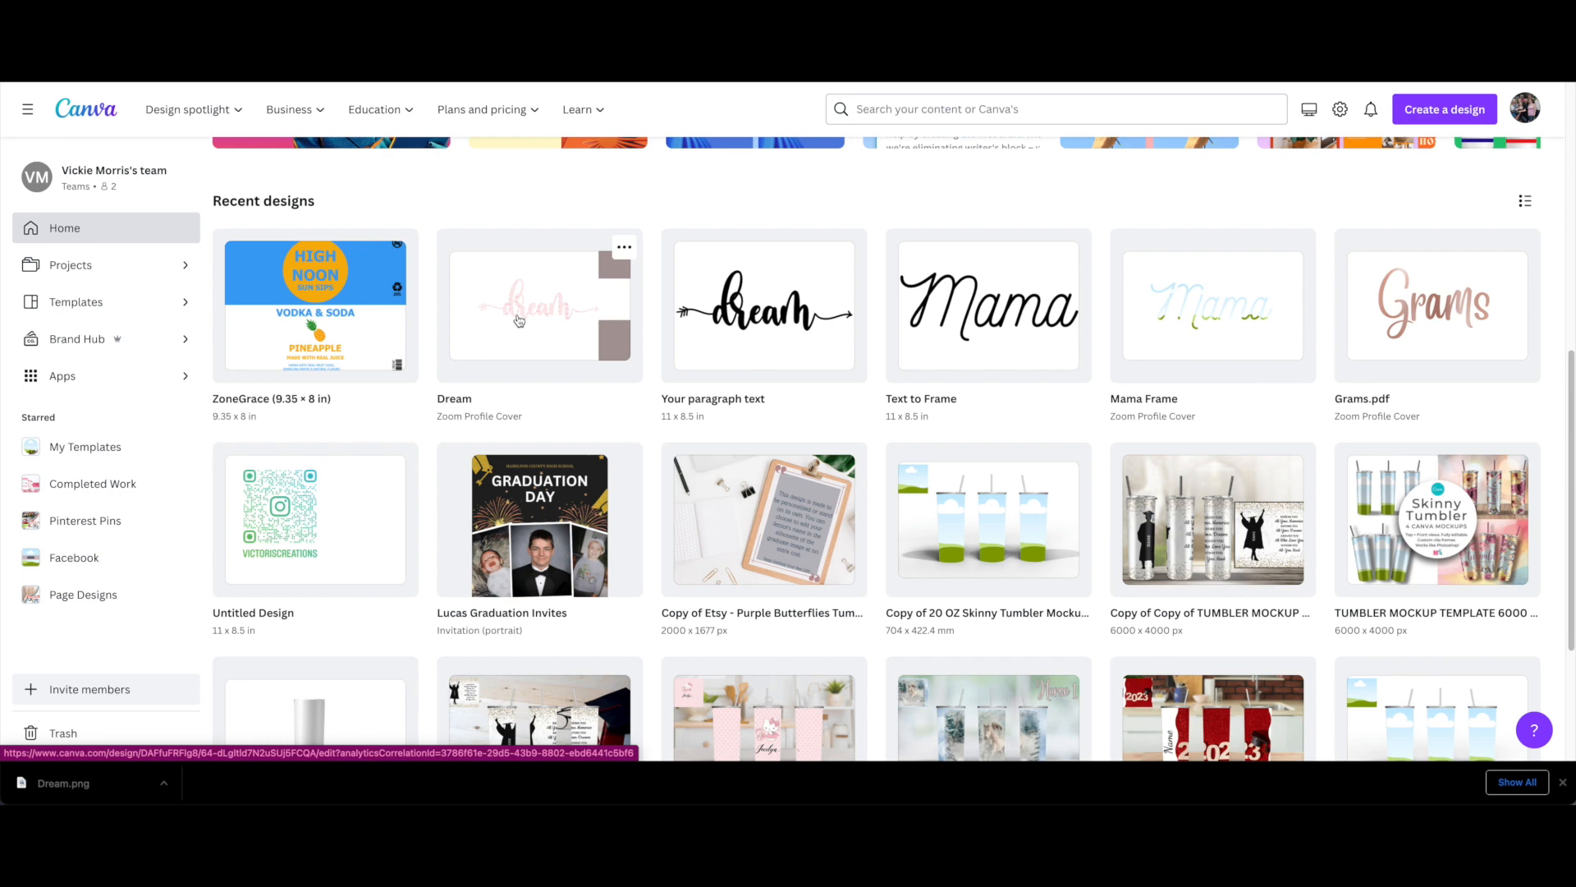
pyautogui.click(519, 319)
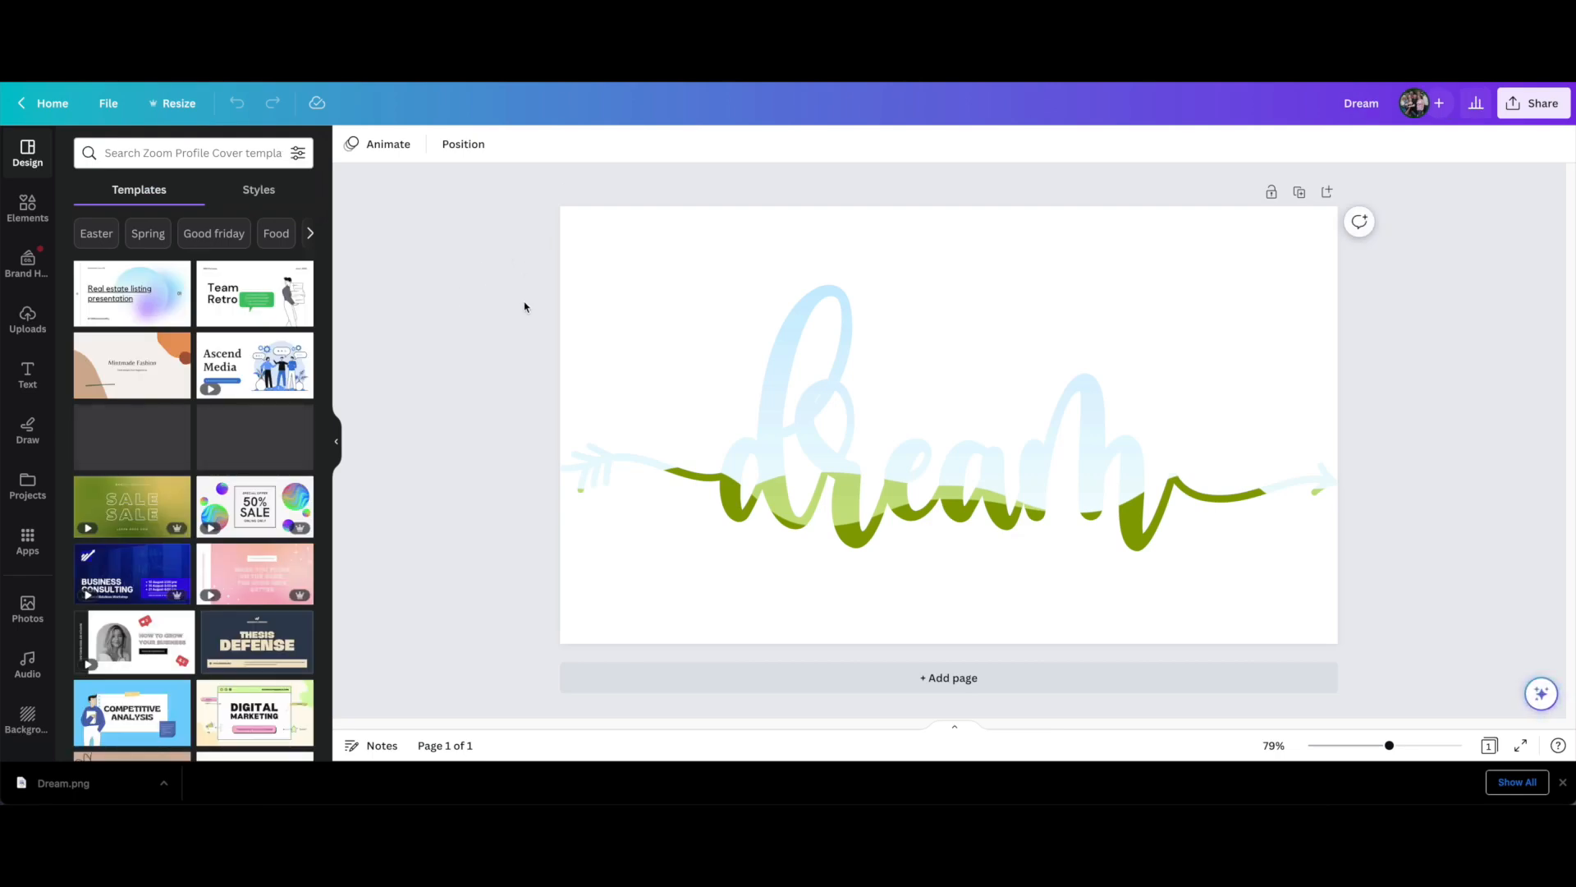
pyautogui.click(957, 685)
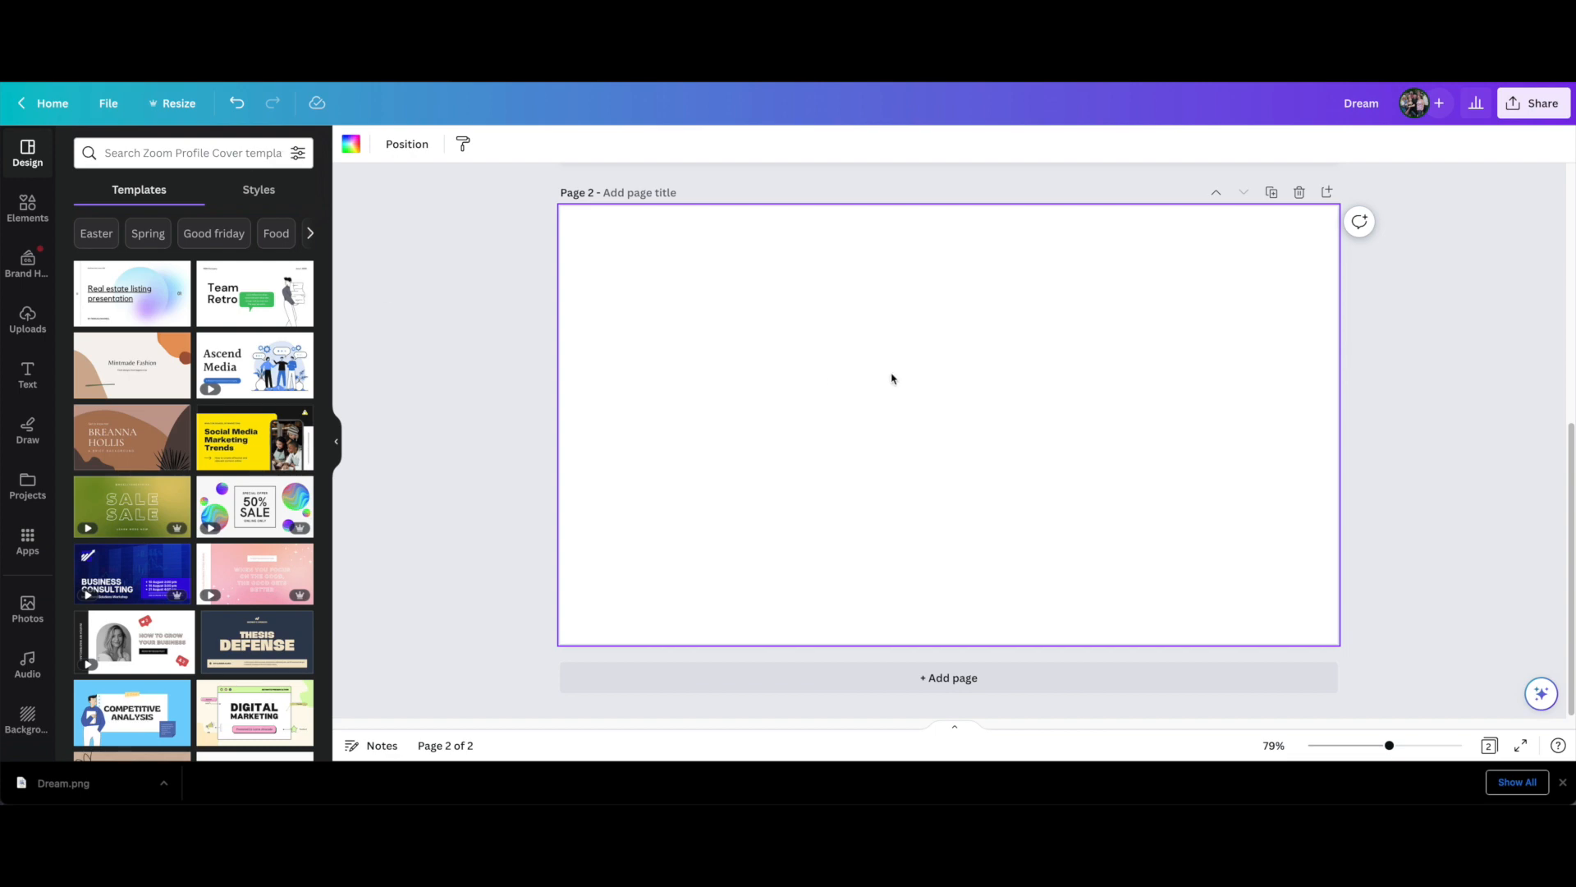
# Copy the frame from the "Mama Frame" design, paste it onto page 2 of Dream, and enlarge it to nearly the page width
pyautogui.click(411, 50)
pyautogui.click(1200, 313)
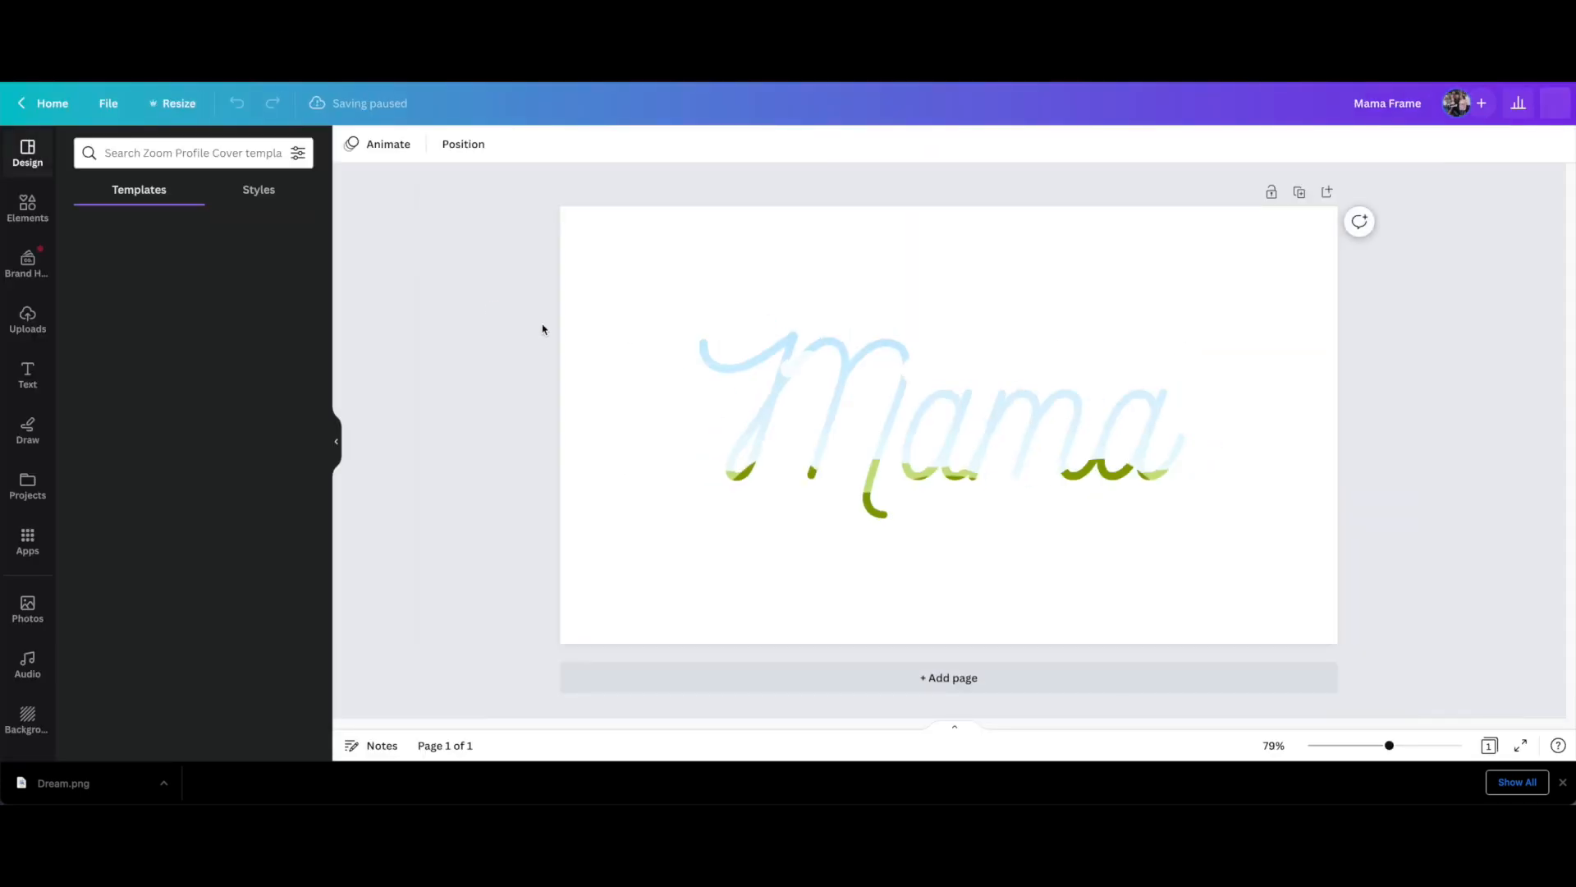
pyautogui.click(901, 402)
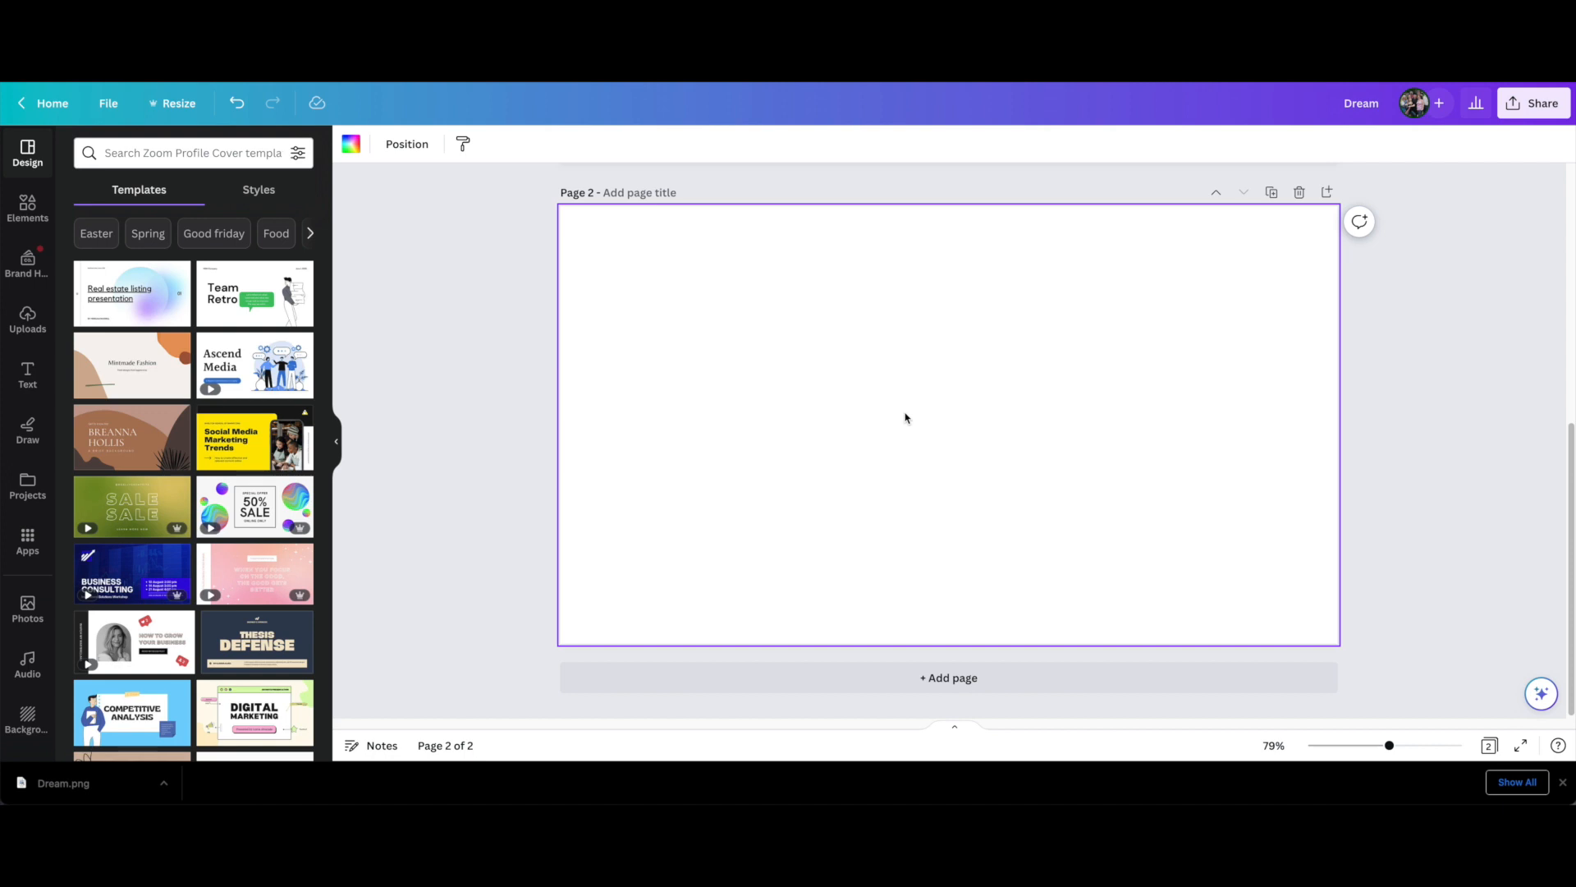
pyautogui.hotkey('ctrl', 'v')
pyautogui.moveTo(695, 331); pyautogui.dragTo(580, 288)
pyautogui.moveTo(1189, 514); pyautogui.dragTo(1295, 561)
# Rename the Dream design as "Text Frames"
pyautogui.click(1344, 106)
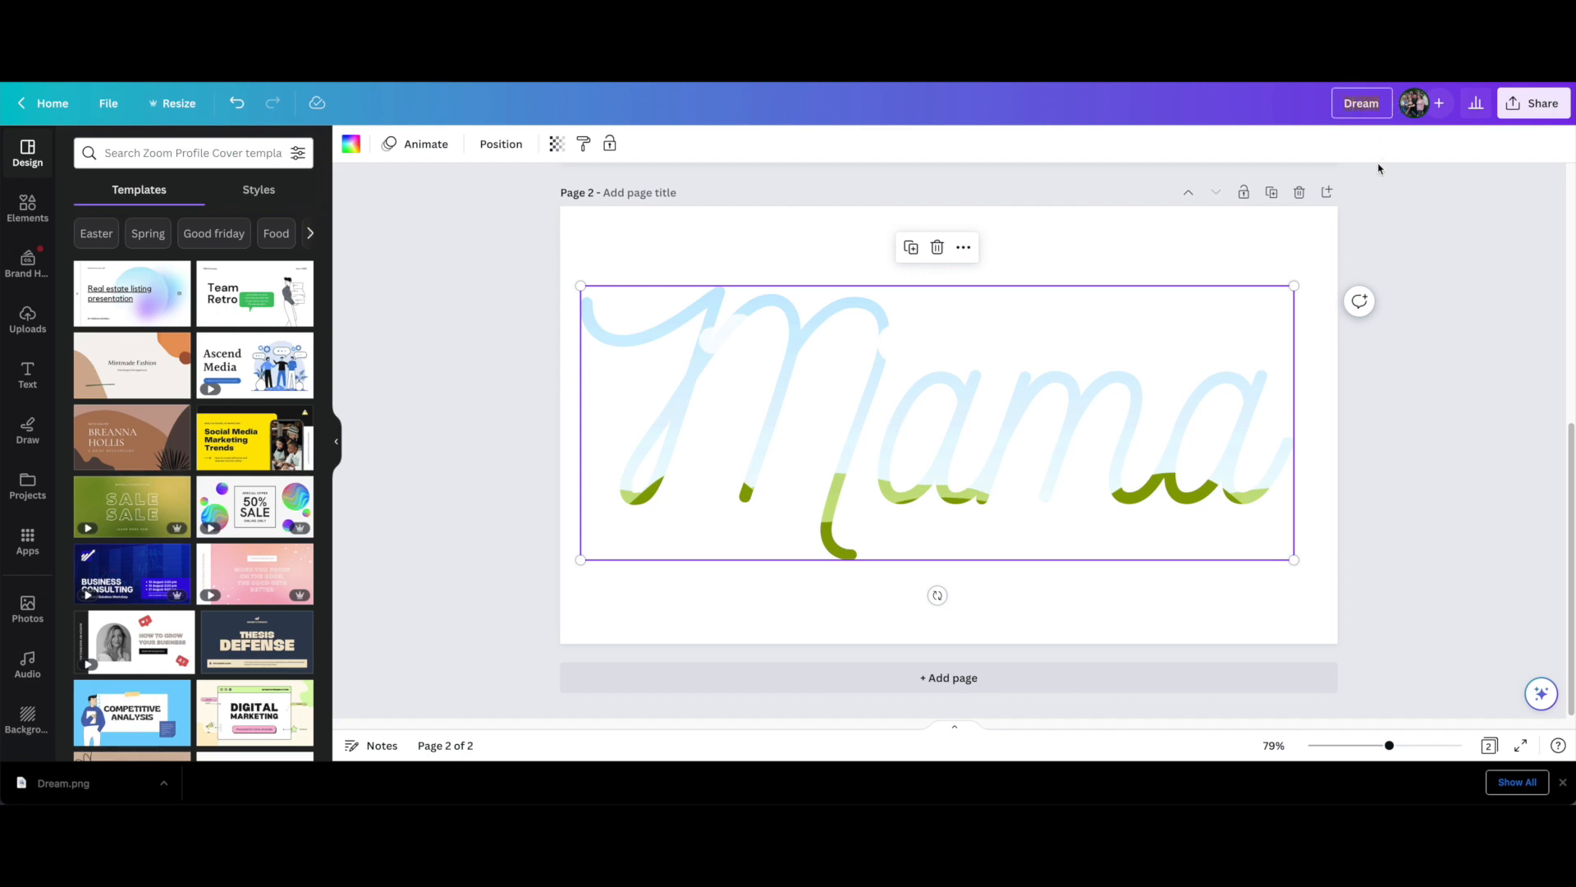
pyautogui.write('Text Frames')
pyautogui.click(538, 366)
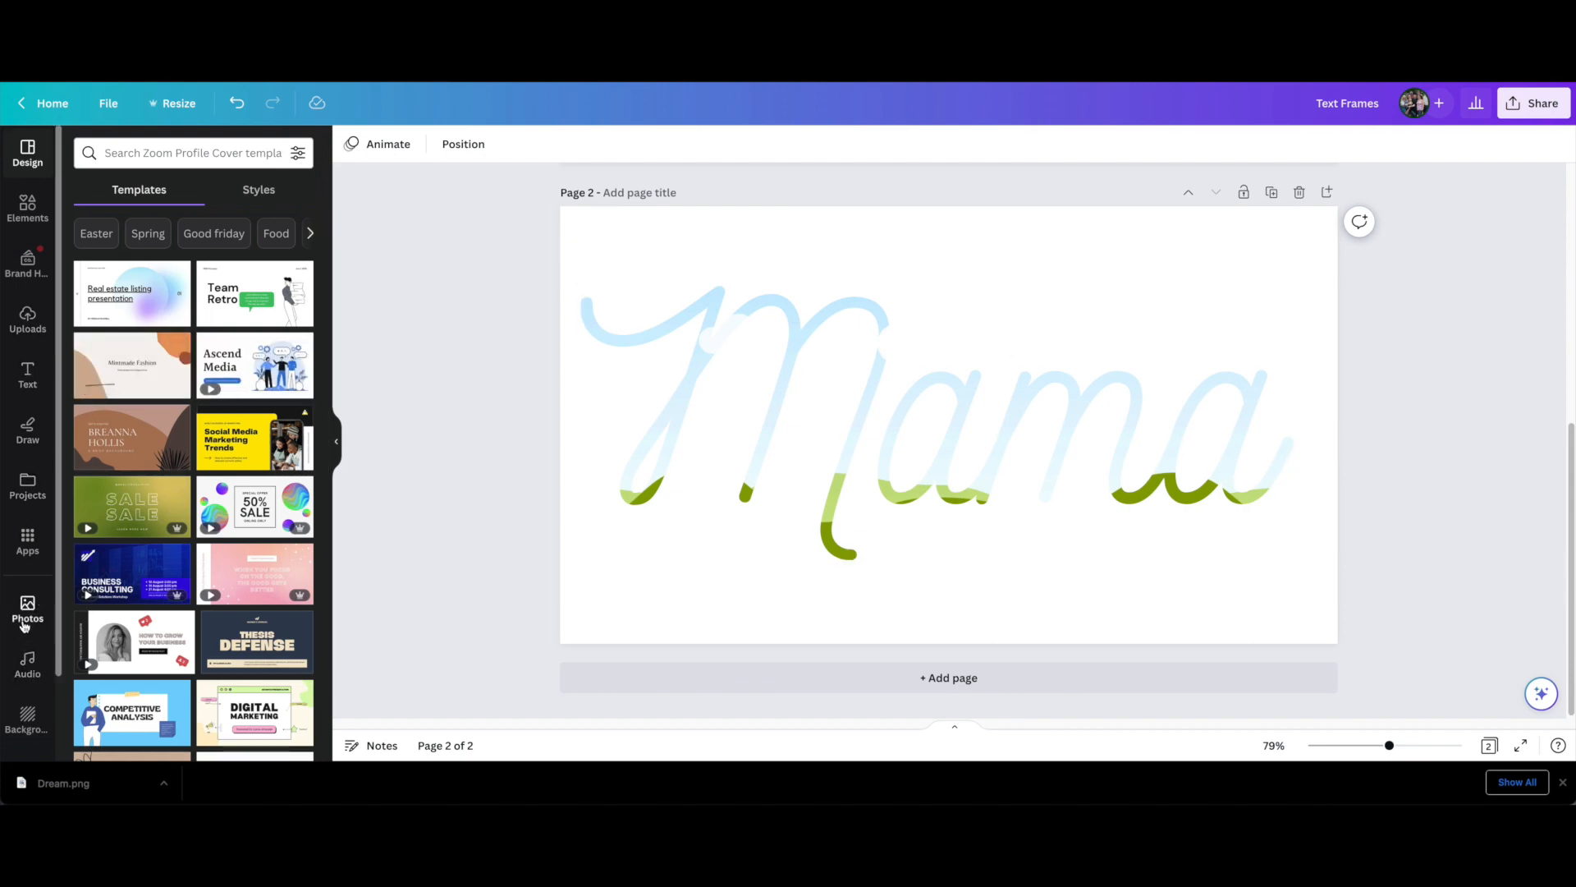
# Try several Spring photos in the Mama frame, including the pink tulips, and move the tulip image up inside the frame
pyautogui.click(27, 608)
pyautogui.moveTo(216, 338); pyautogui.dragTo(763, 402)
pyautogui.moveTo(179, 520); pyautogui.dragTo(731, 419)
pyautogui.moveTo(254, 619); pyautogui.dragTo(665, 450)
pyautogui.doubleClick(665, 450)
pyautogui.moveTo(910, 583); pyautogui.dragTo(911, 429)
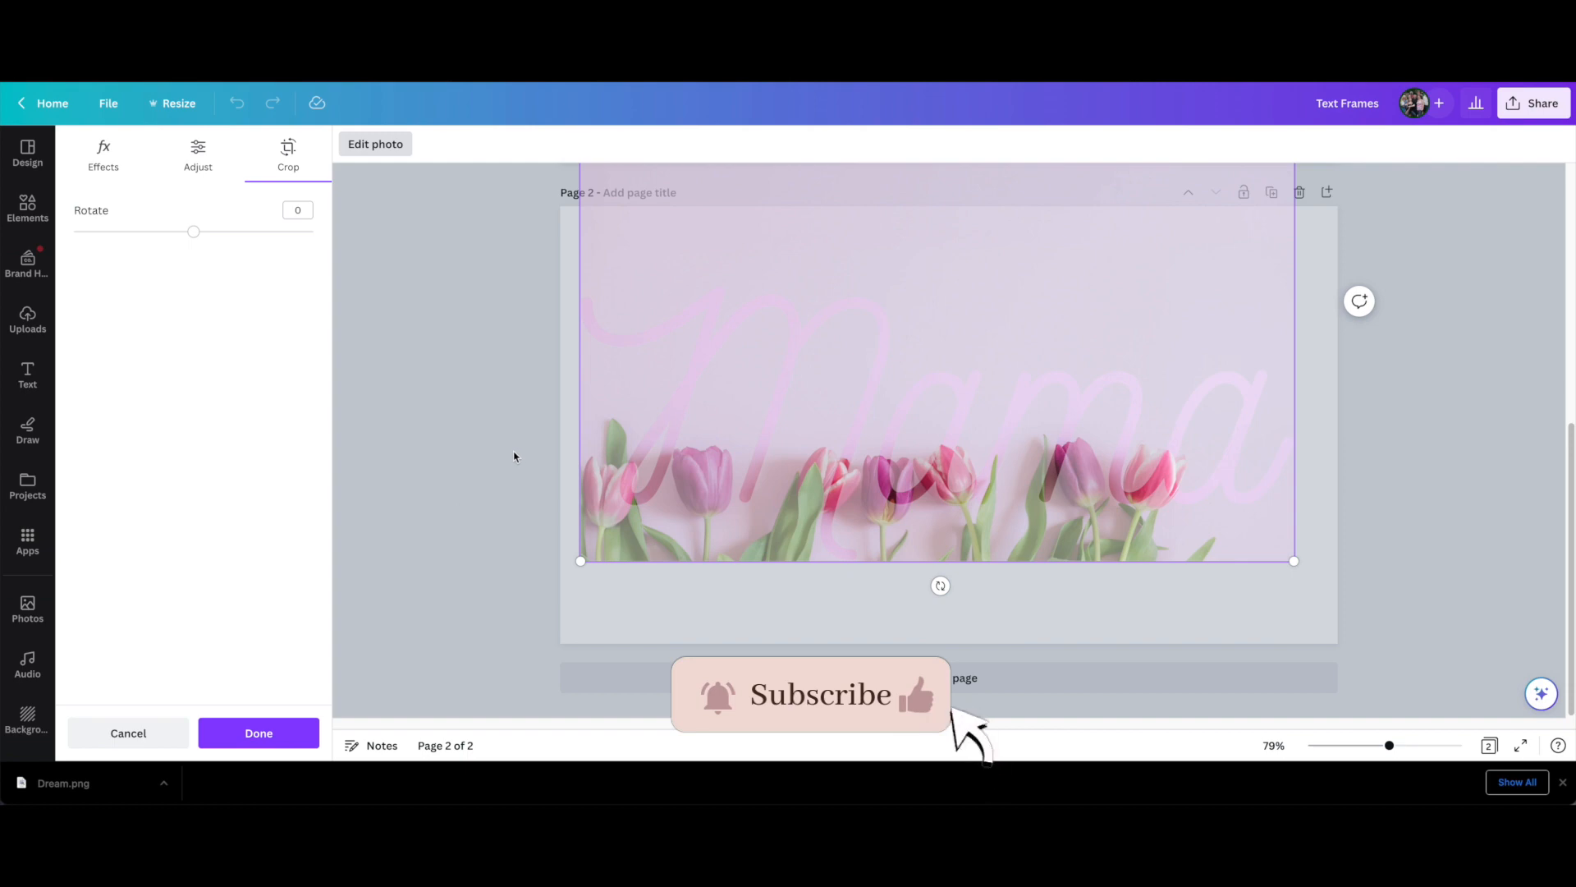
pyautogui.click(504, 384)
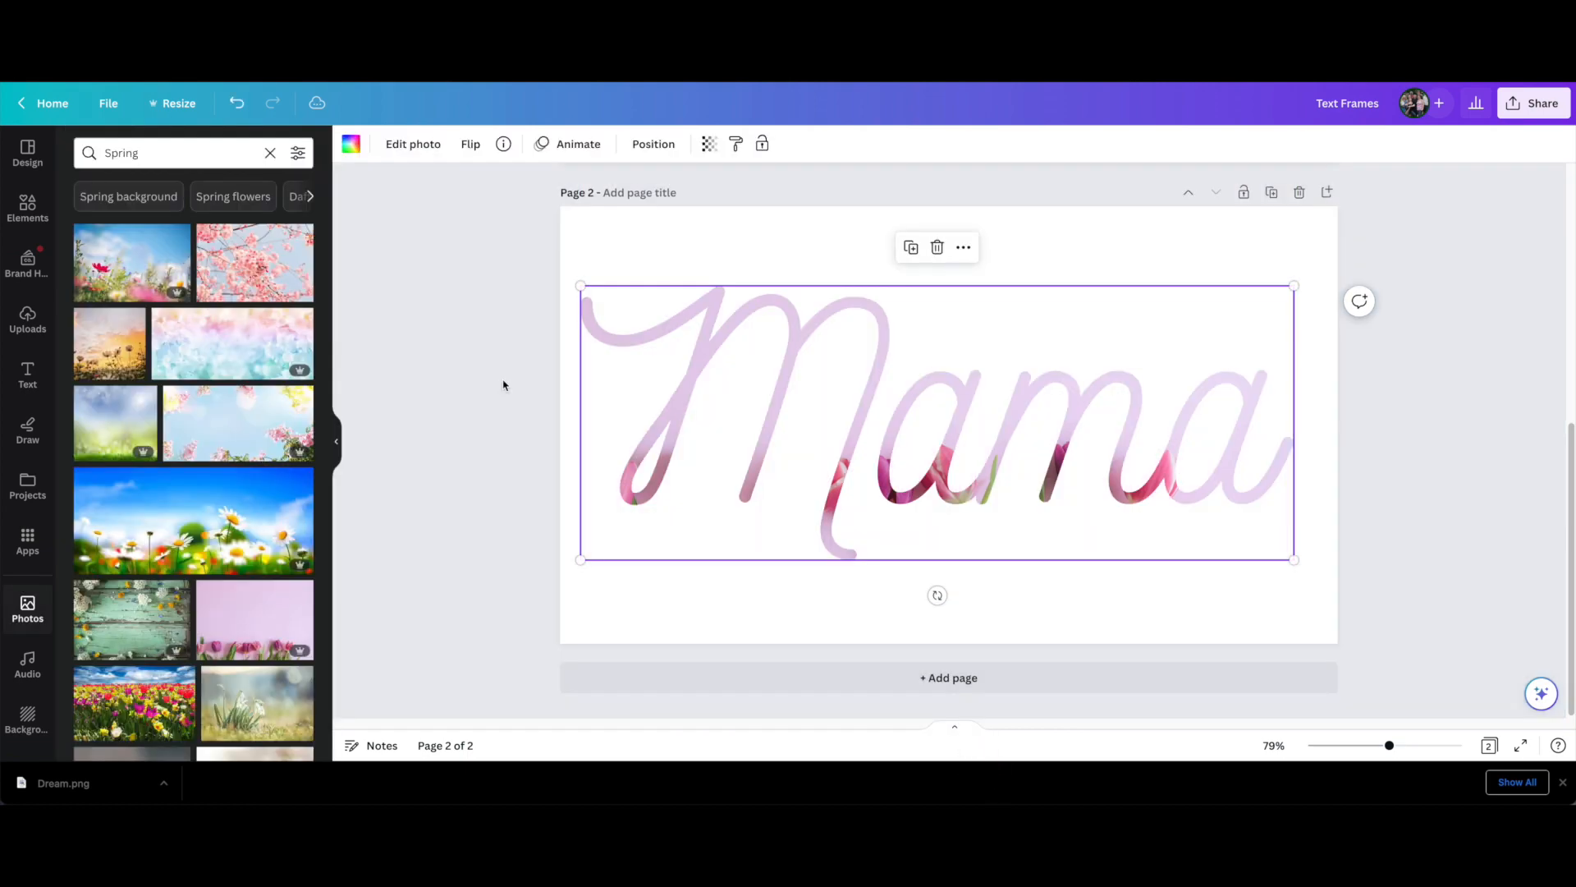
# Fill the Mama frame with the colourful tulip field photo, detach the image, and place it back into the frame
pyautogui.moveTo(148, 711); pyautogui.dragTo(657, 434)
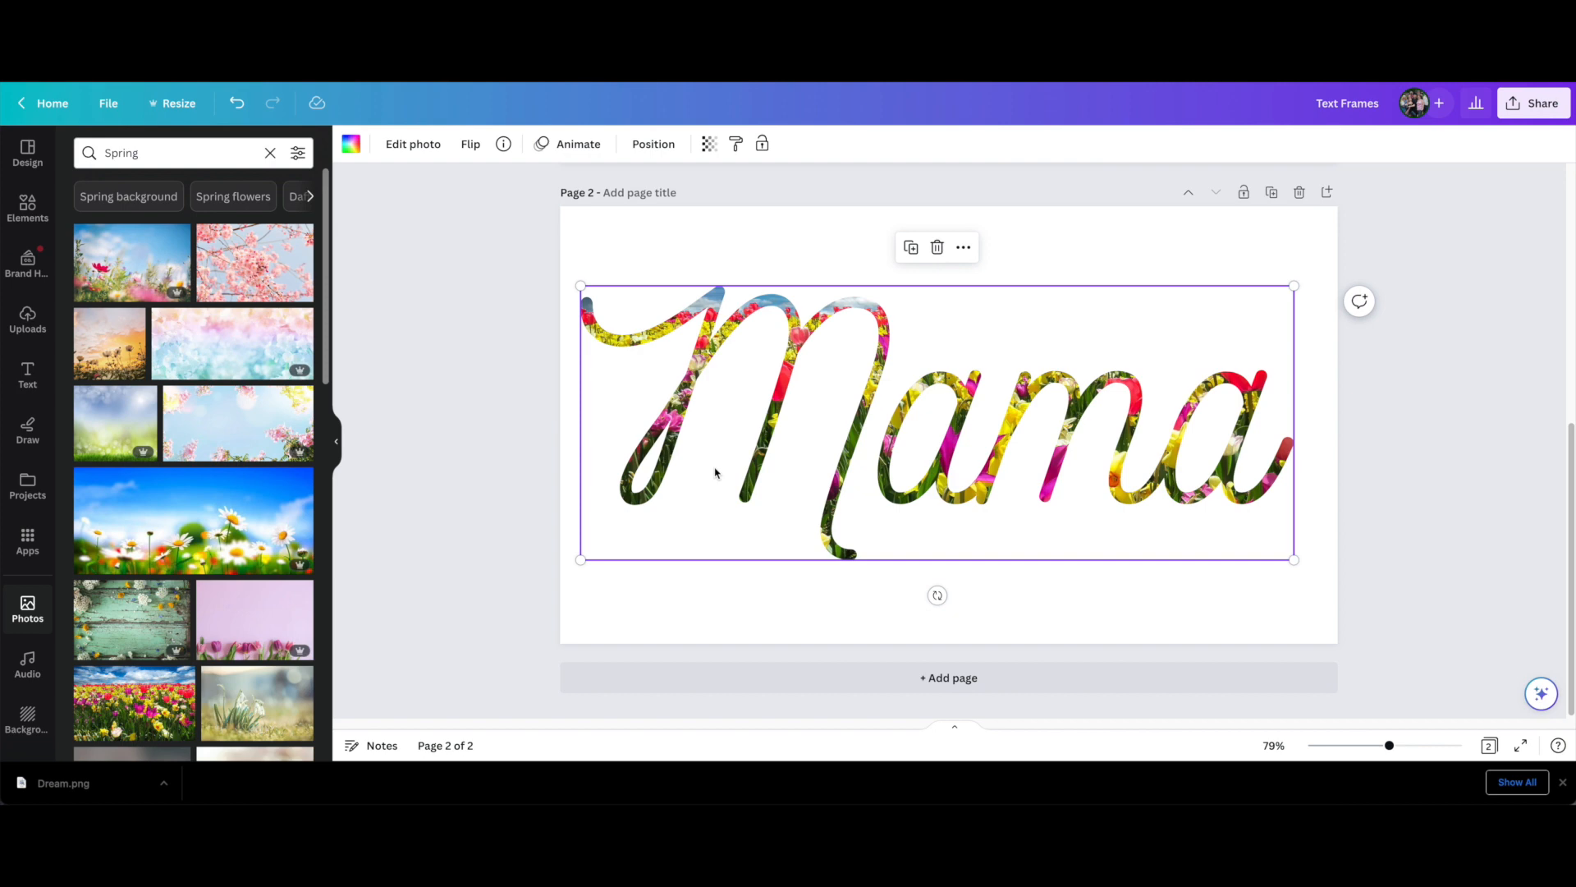
pyautogui.rightClick(795, 341)
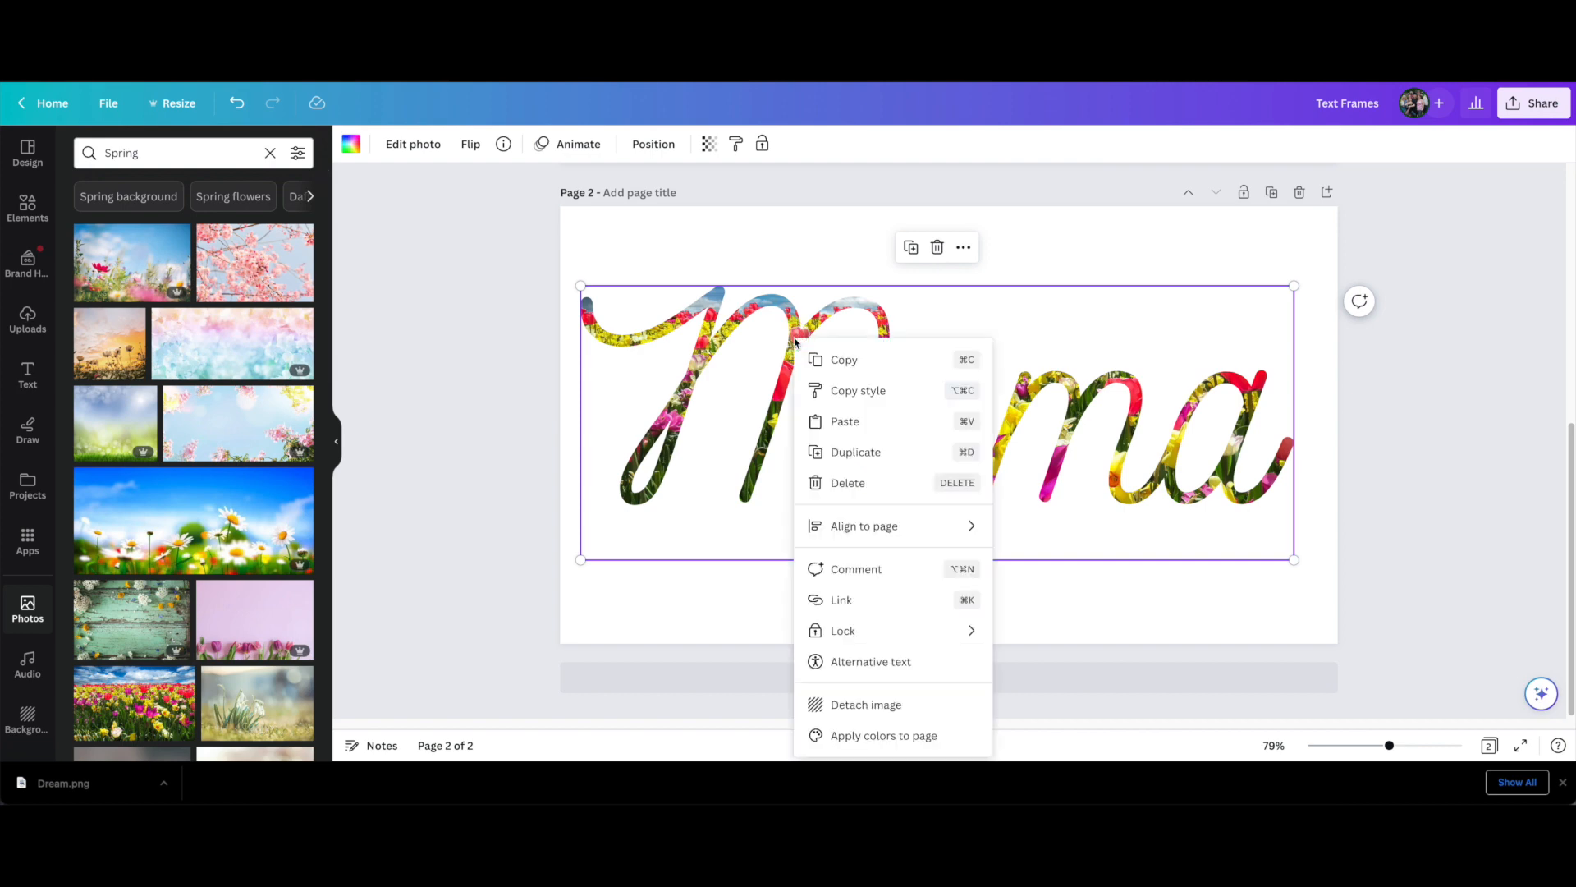
pyautogui.click(859, 708)
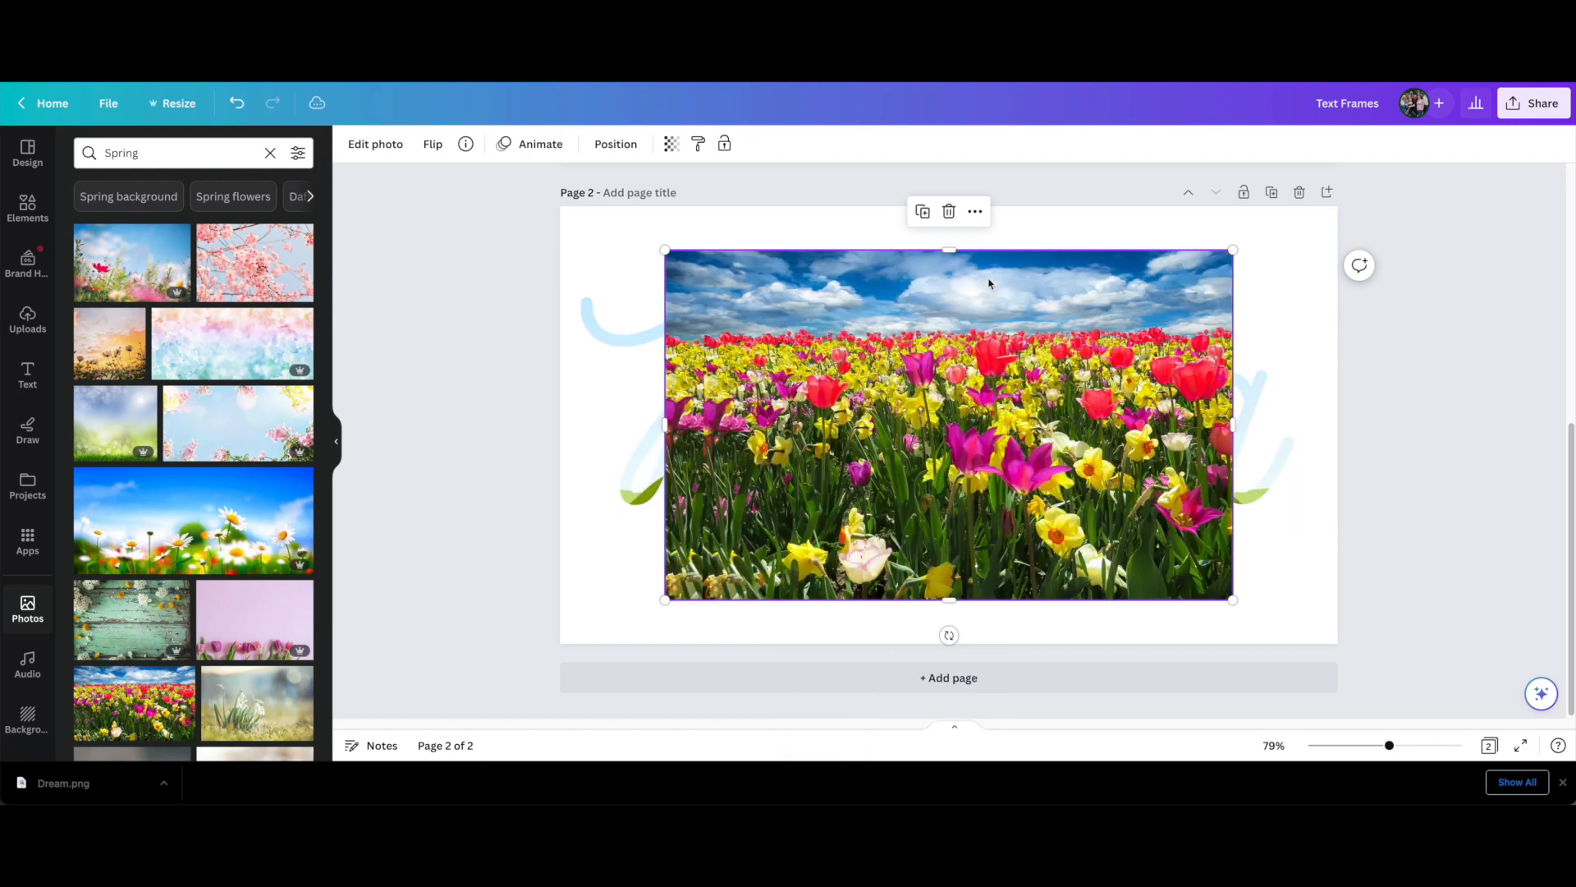
pyautogui.moveTo(897, 379); pyautogui.dragTo(773, 432)
pyautogui.click(517, 445)
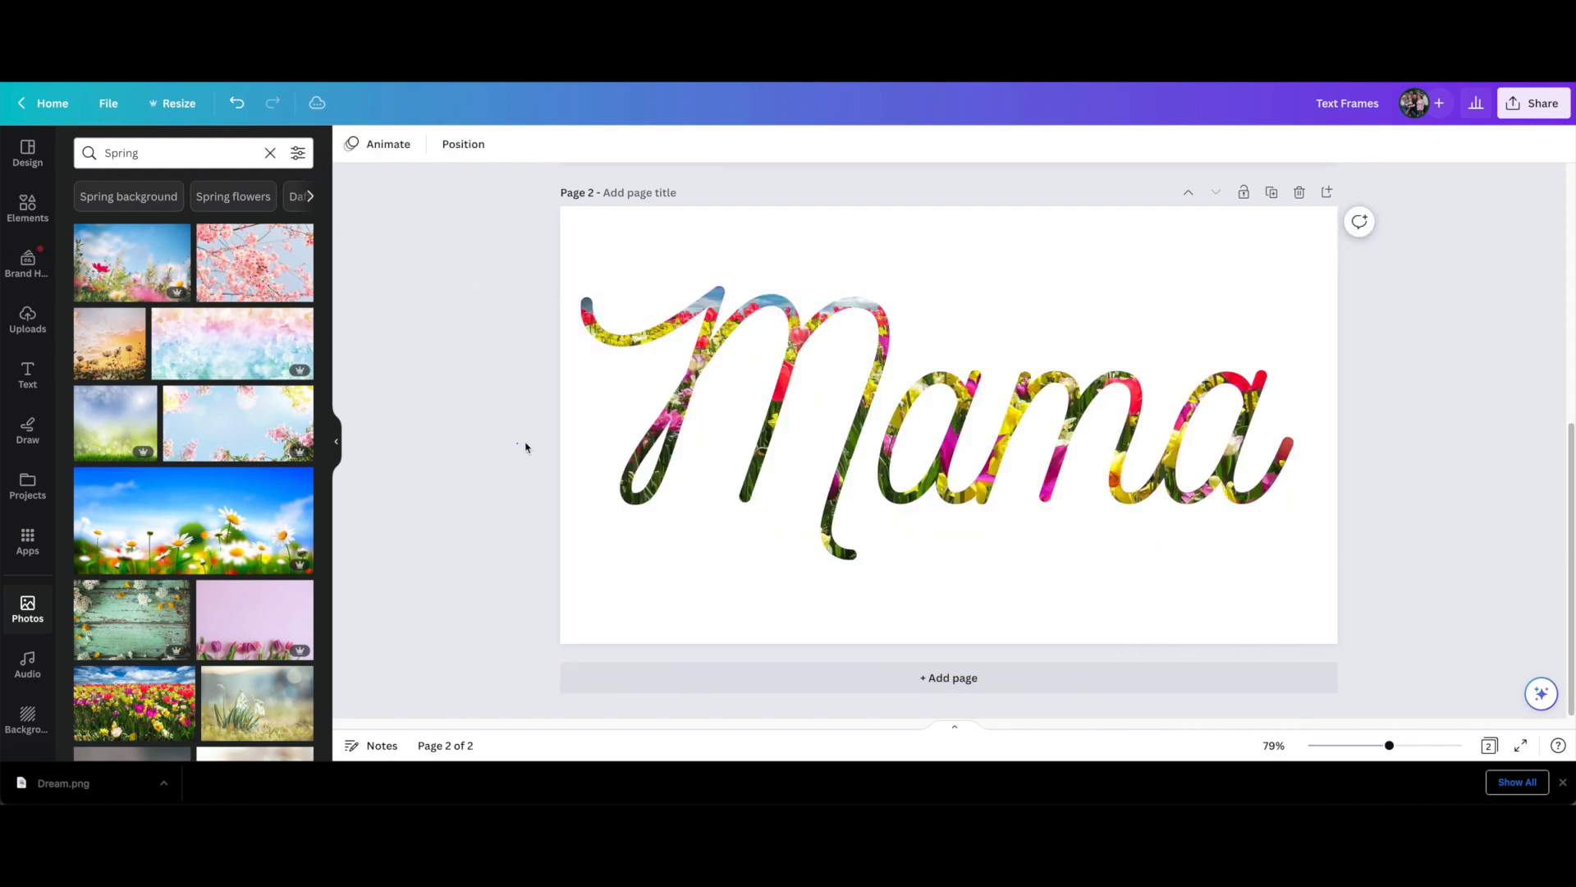
# Delete only the image from the Mama frame, keeping the frame itself
pyautogui.click(751, 408)
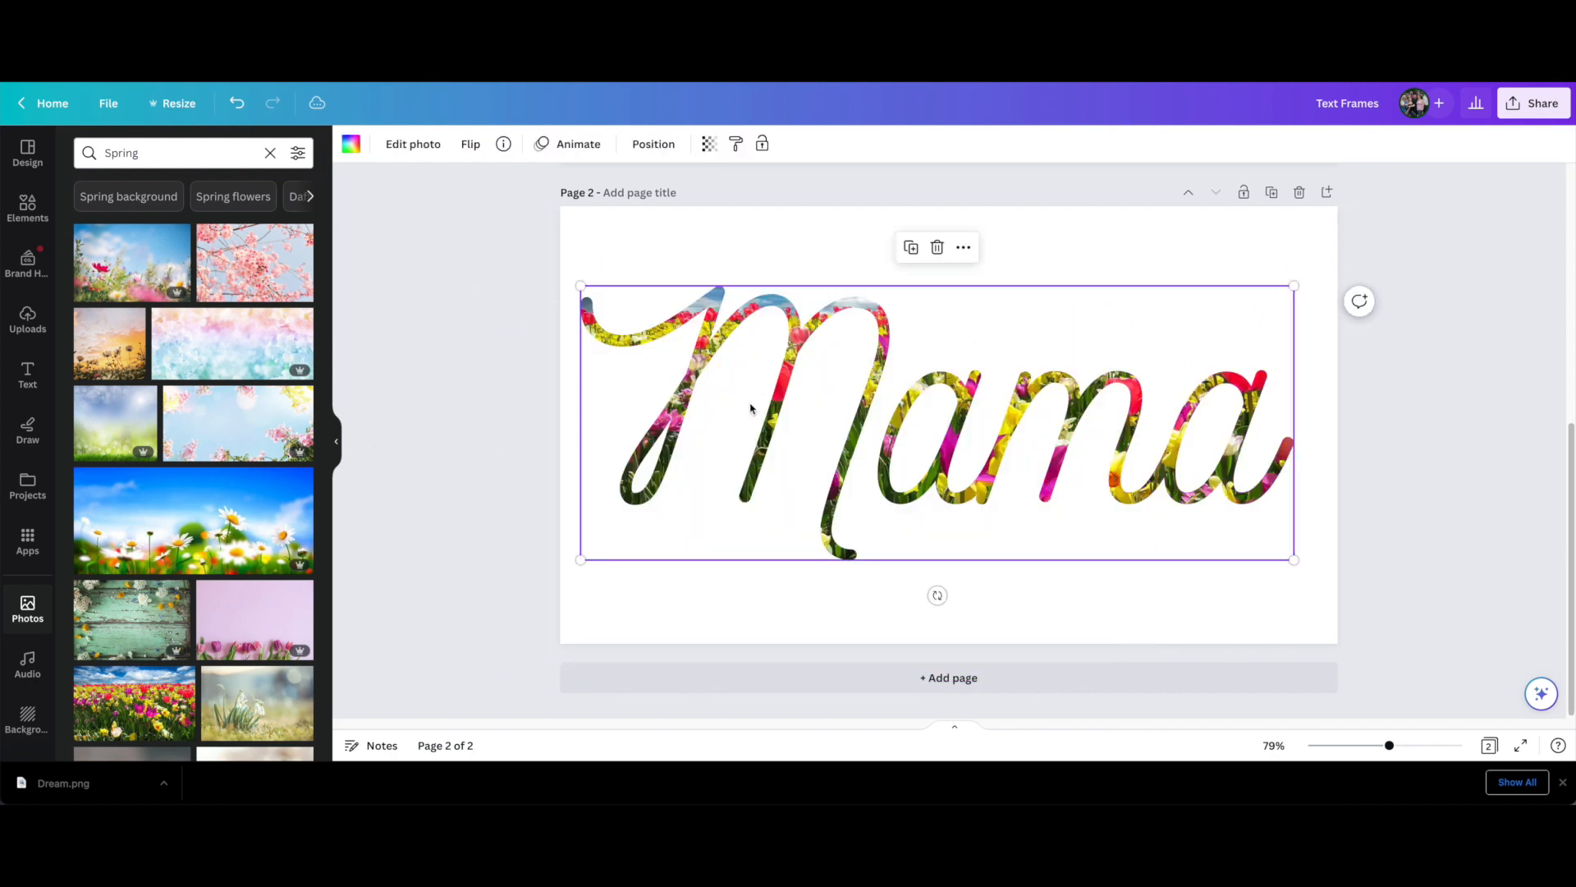
pyautogui.click(938, 249)
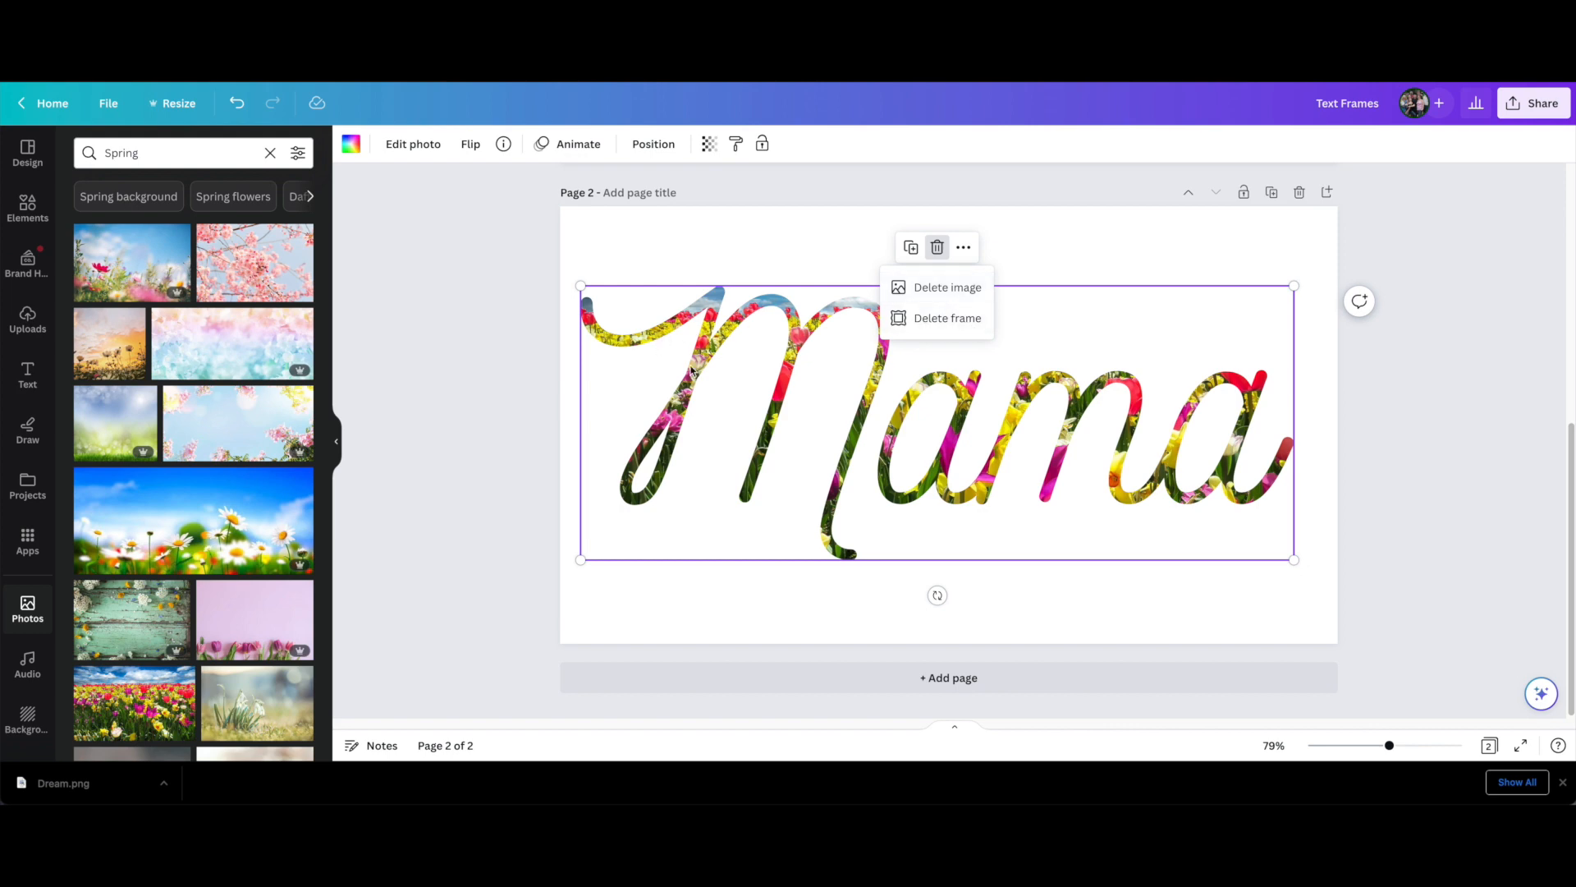
pyautogui.click(938, 289)
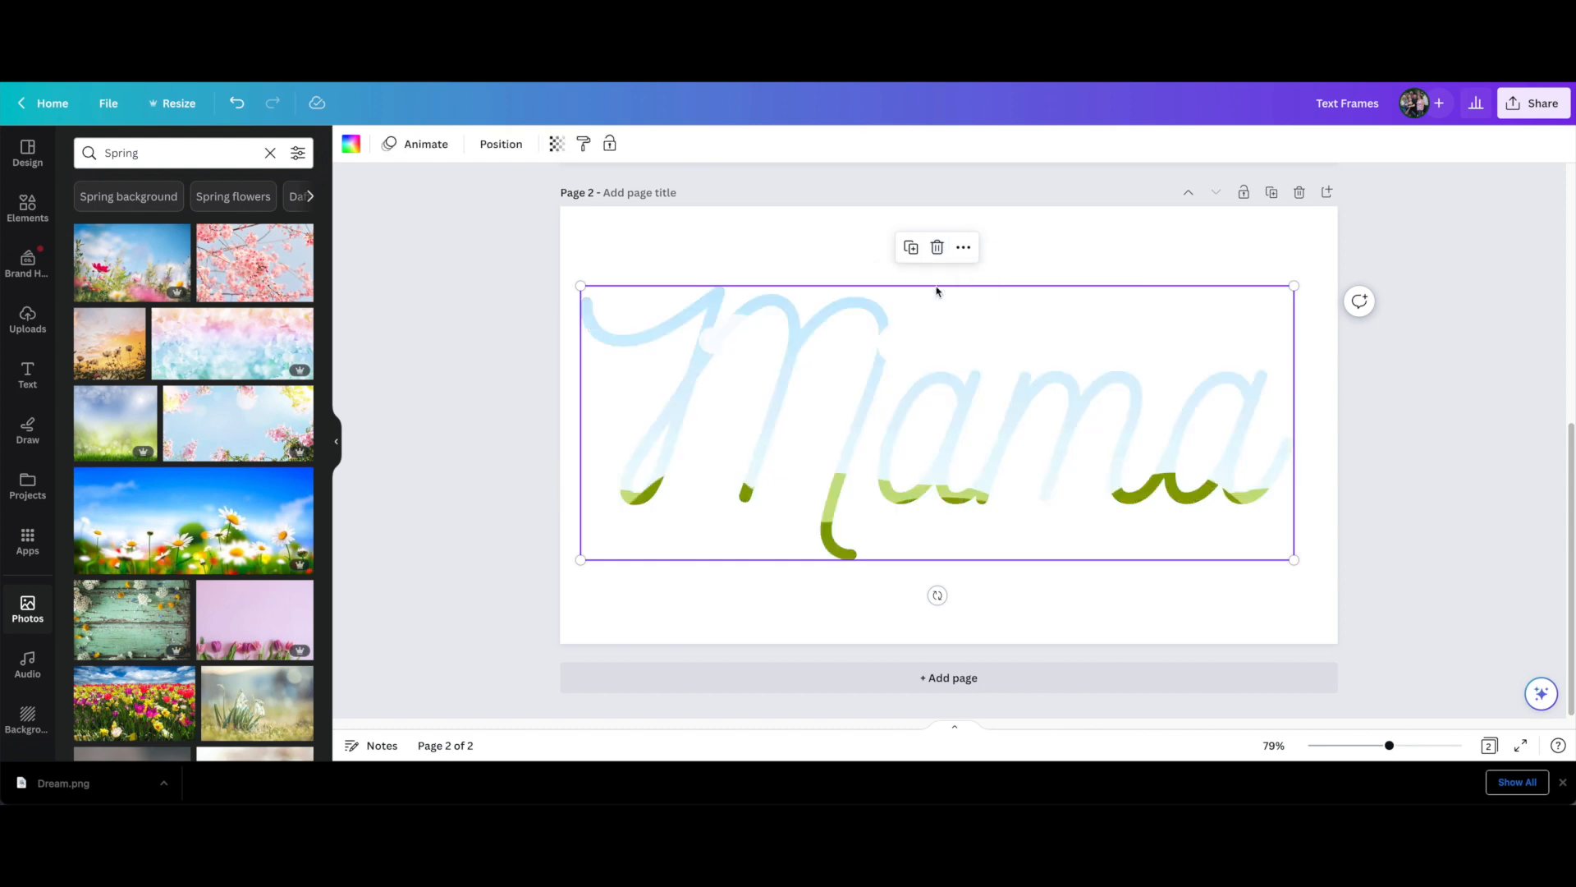